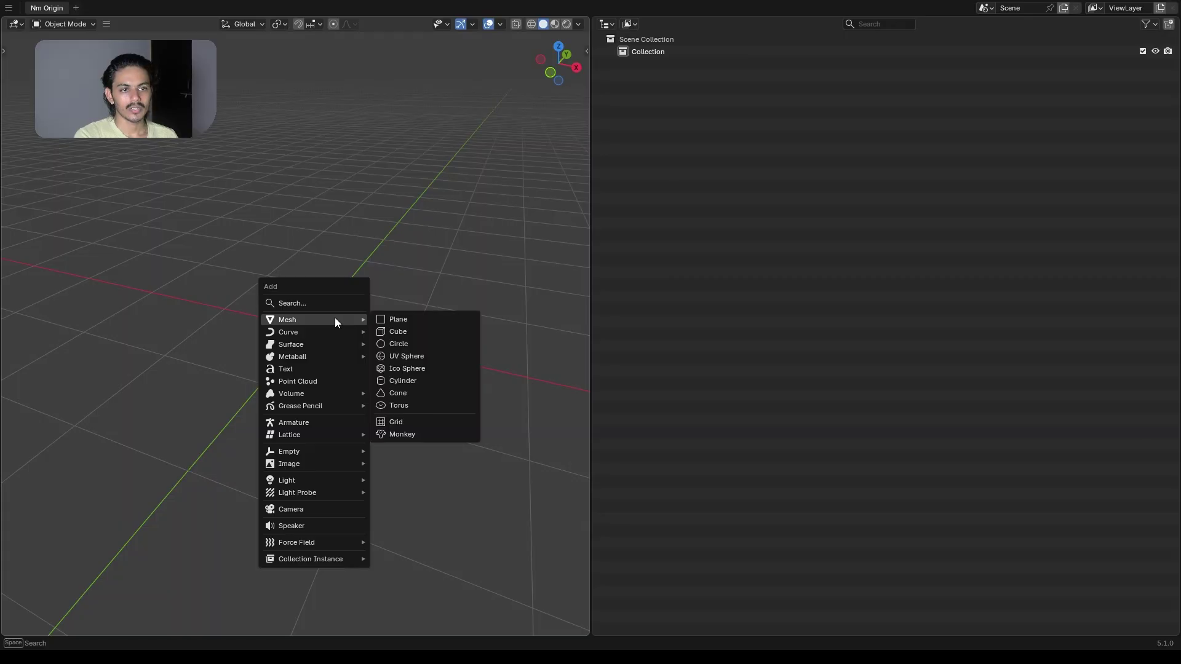
- Add a plane mesh to the empty scene
{"action": "left_click", "coordinate": [381, 318]}
{"action": "middle_click_drag", "start_coordinate": [250, 323], "coordinate": [269, 341]}
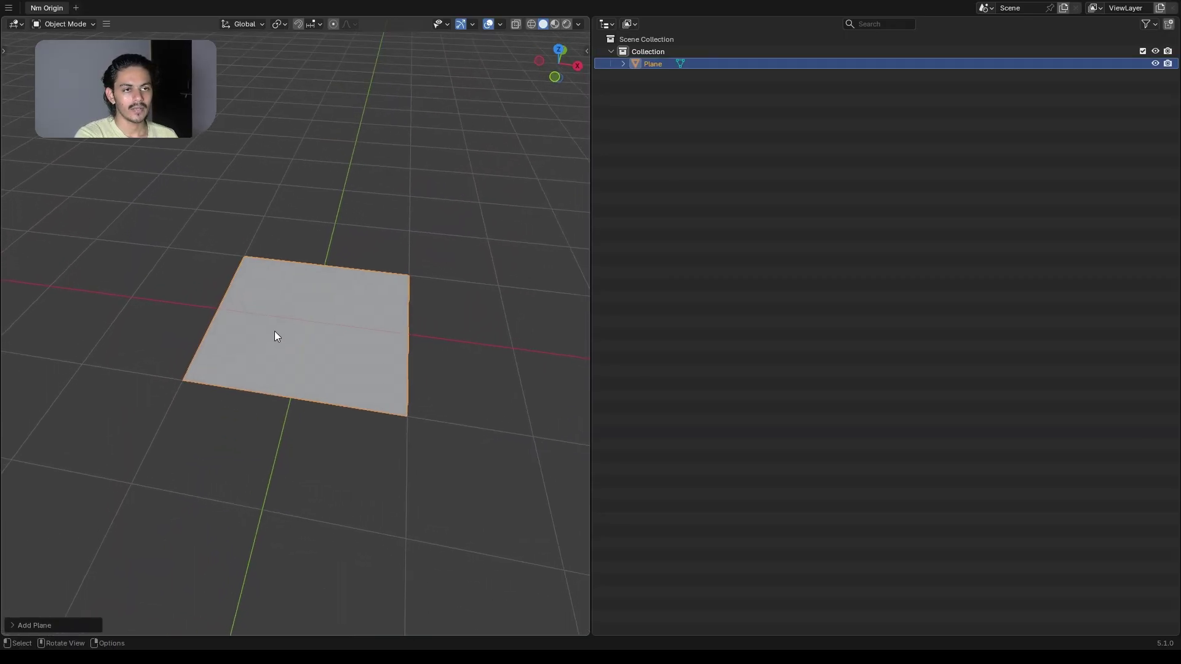
- Enable the Screencast Keys display in the 3D viewport and hide the sidebar
{"action": "key", "text": "n"}
{"action": "left_click", "coordinate": [582, 195]}
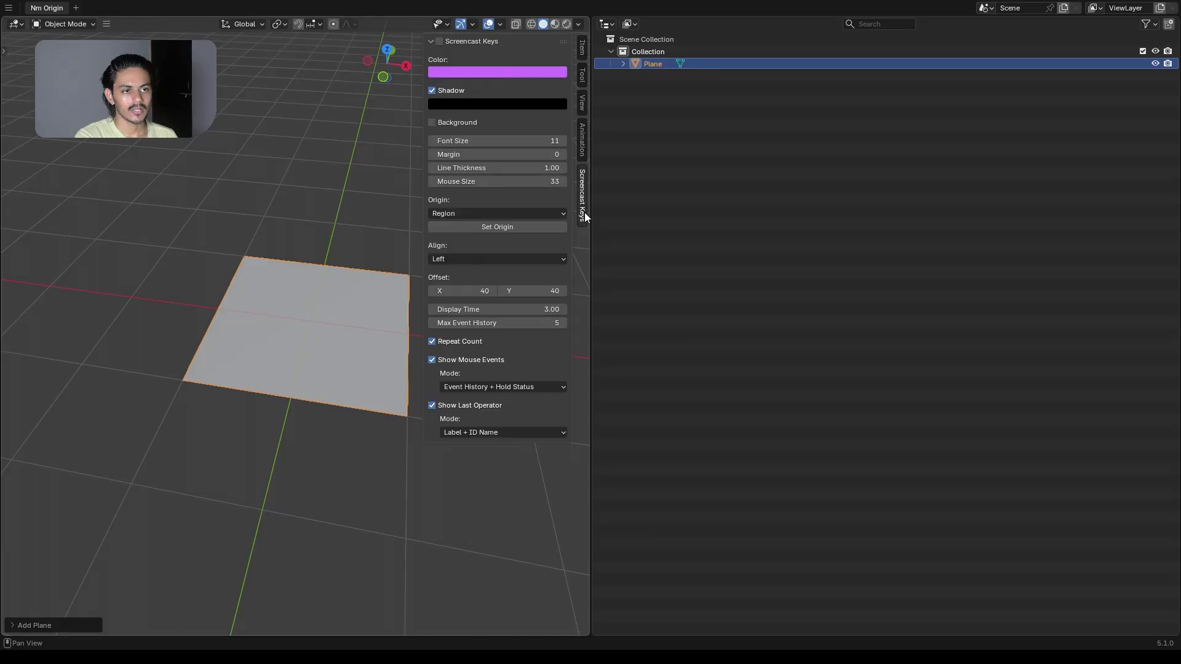
{"action": "left_click", "coordinate": [439, 42]}
{"action": "left_click", "coordinate": [277, 185]}
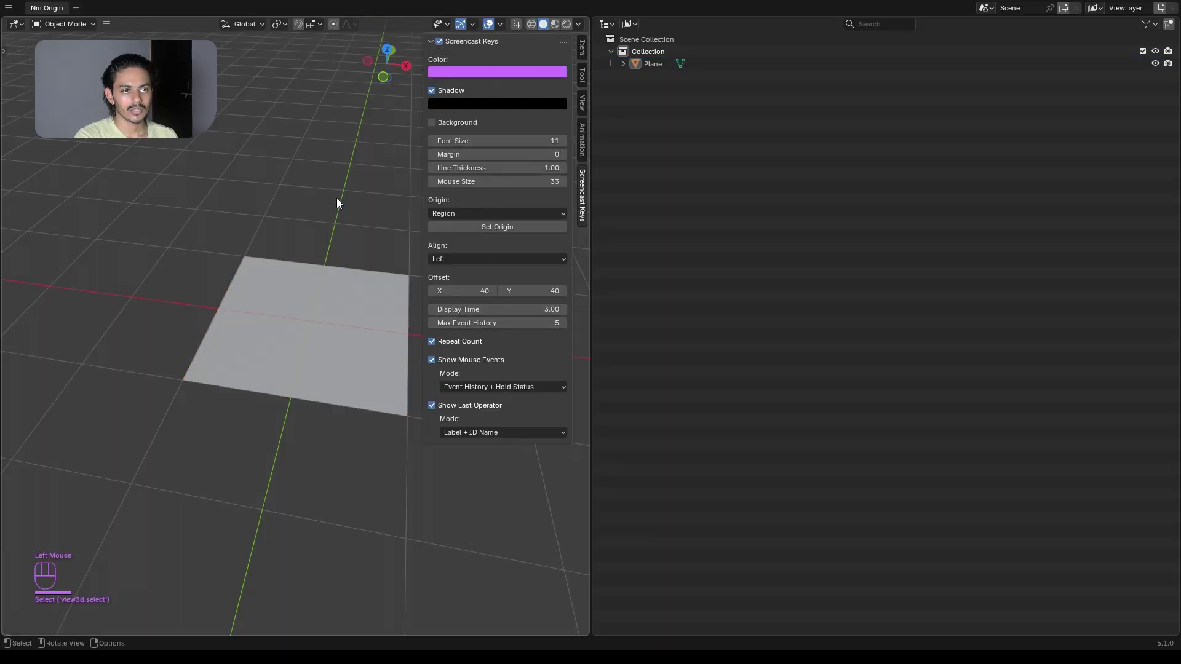
{"action": "key", "text": "n"}
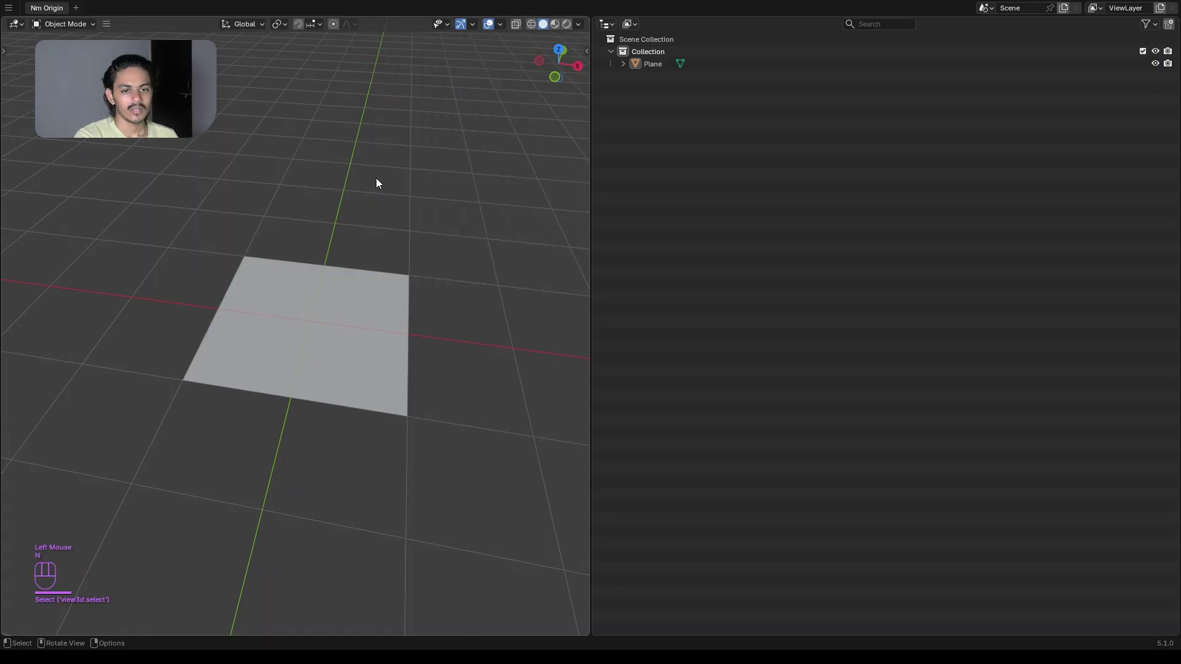
- Select the plane and show its transform properties in the viewport
{"action": "key", "text": "n"}
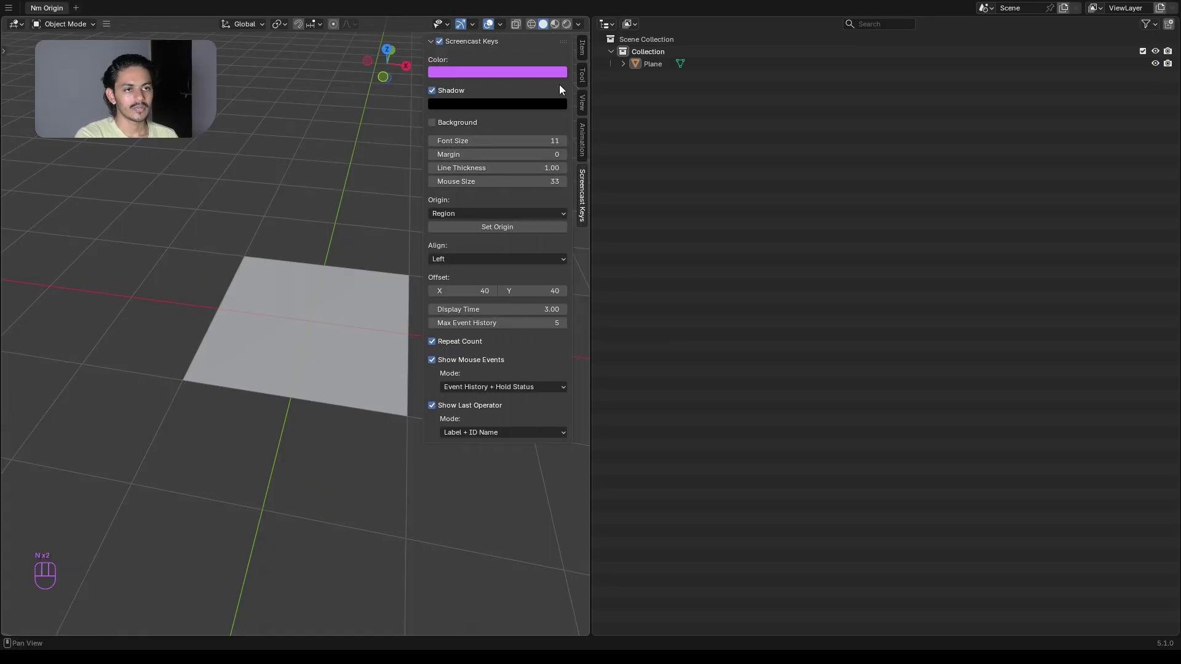
{"action": "left_click", "coordinate": [313, 312]}
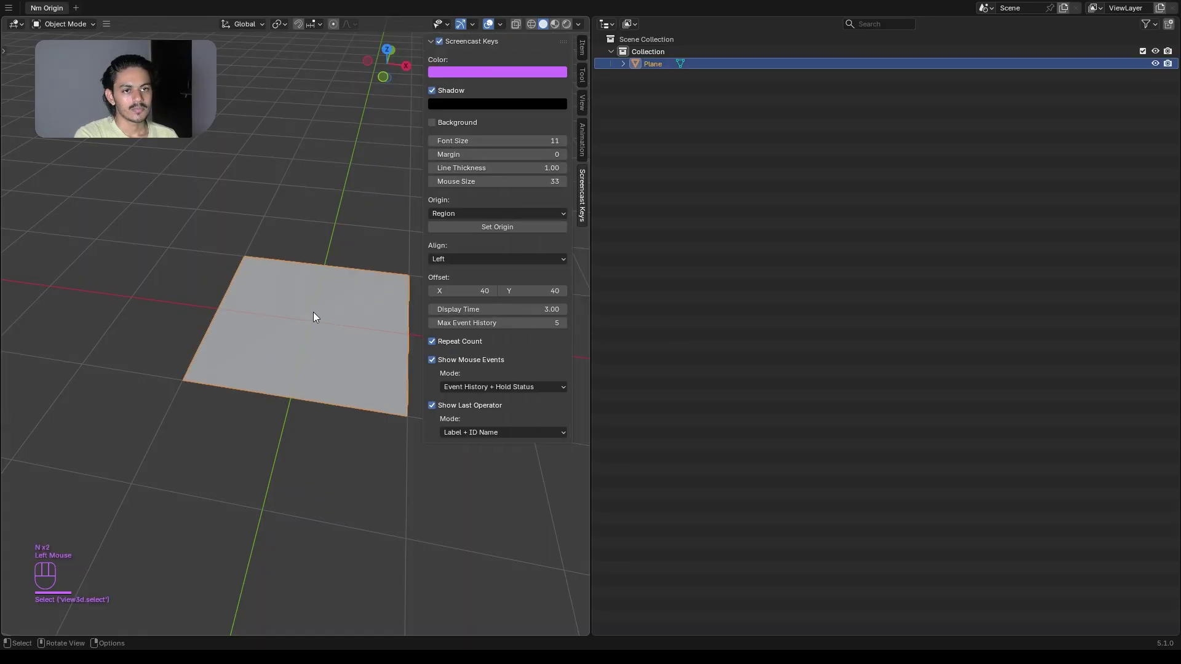
{"action": "left_click", "coordinate": [582, 49]}
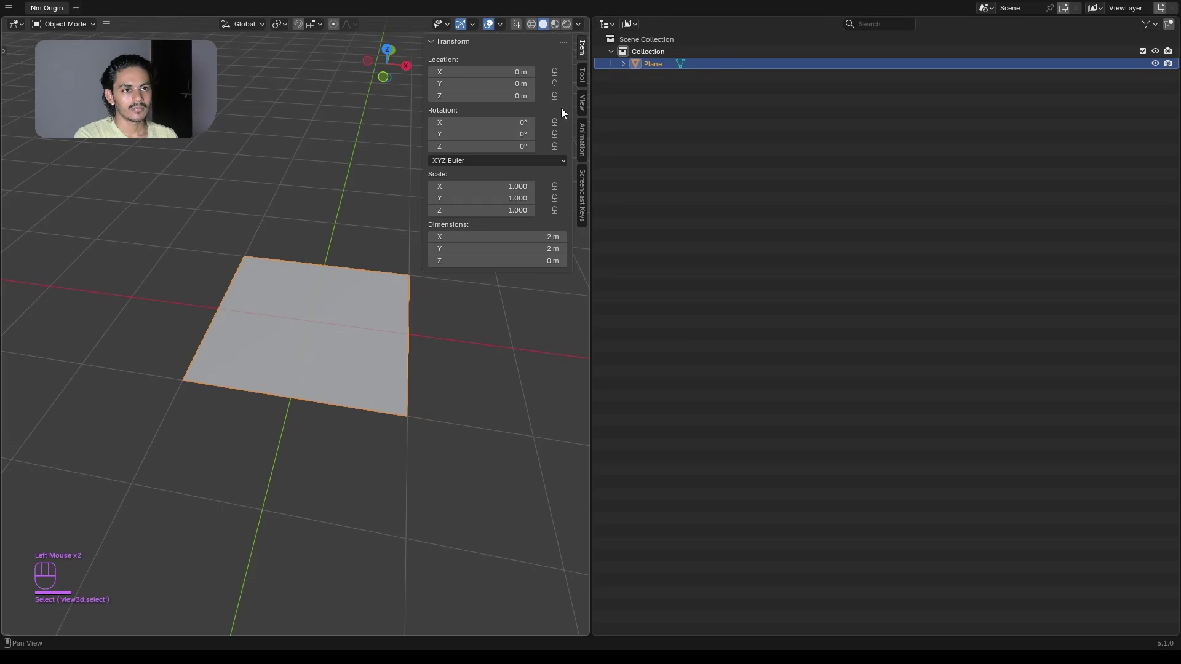
{"action": "scroll", "coordinate": [324, 252], "scroll_direction": "up", "scroll_amount": 2}
{"action": "middle_click_drag", "start_coordinate": [323, 324], "coordinate": [304, 281], "text": "shift"}
- Set the plane's X scale to 4
{"action": "left_click", "coordinate": [462, 186]}
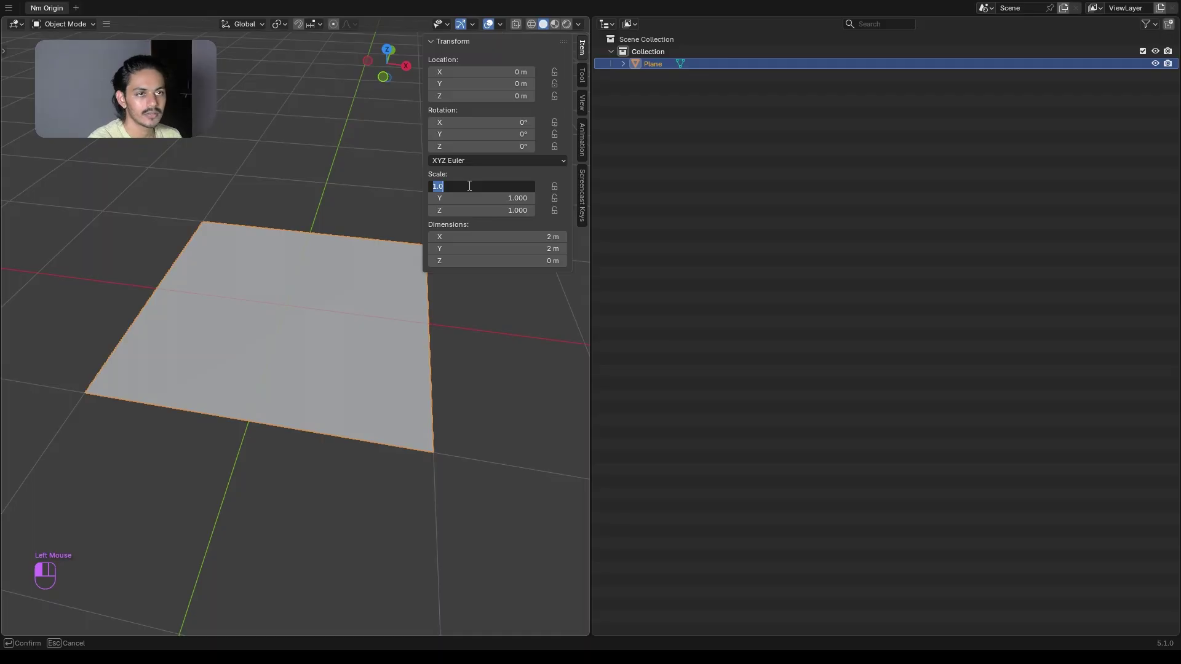
{"action": "type", "text": "4"}
{"action": "left_click", "coordinate": [483, 327]}
{"action": "scroll", "coordinate": [376, 346], "scroll_direction": "down", "scroll_amount": 3}
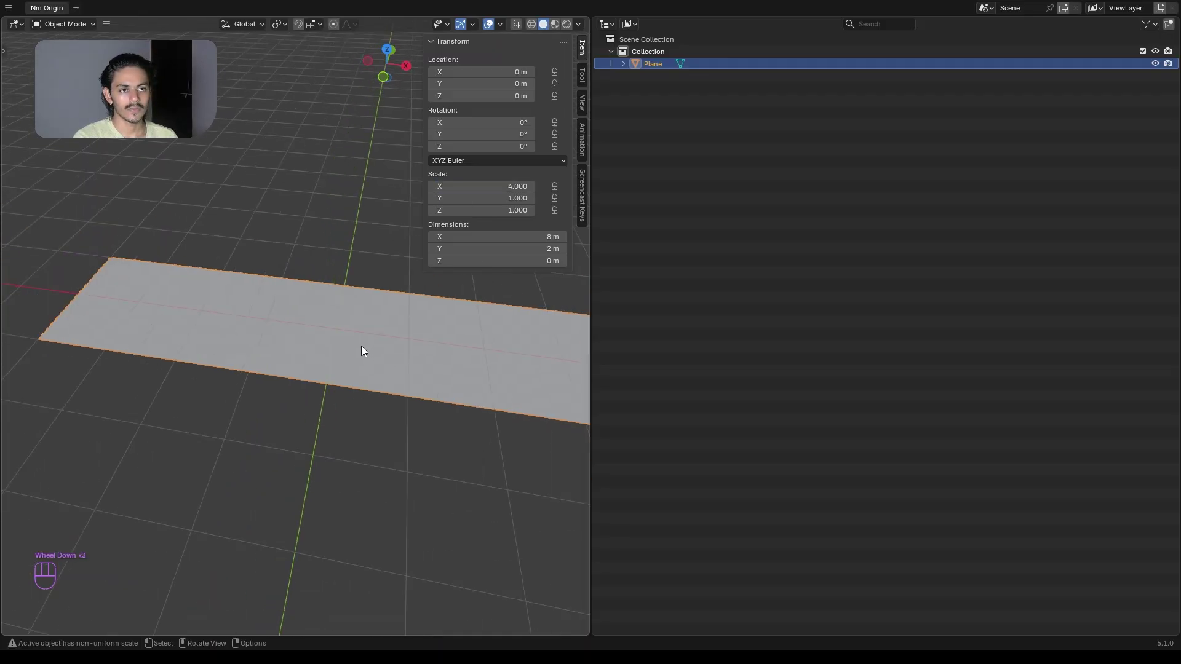
{"action": "middle_click_drag", "start_coordinate": [361, 346], "coordinate": [321, 396]}
{"action": "scroll", "coordinate": [361, 280], "scroll_direction": "down", "scroll_amount": 3}
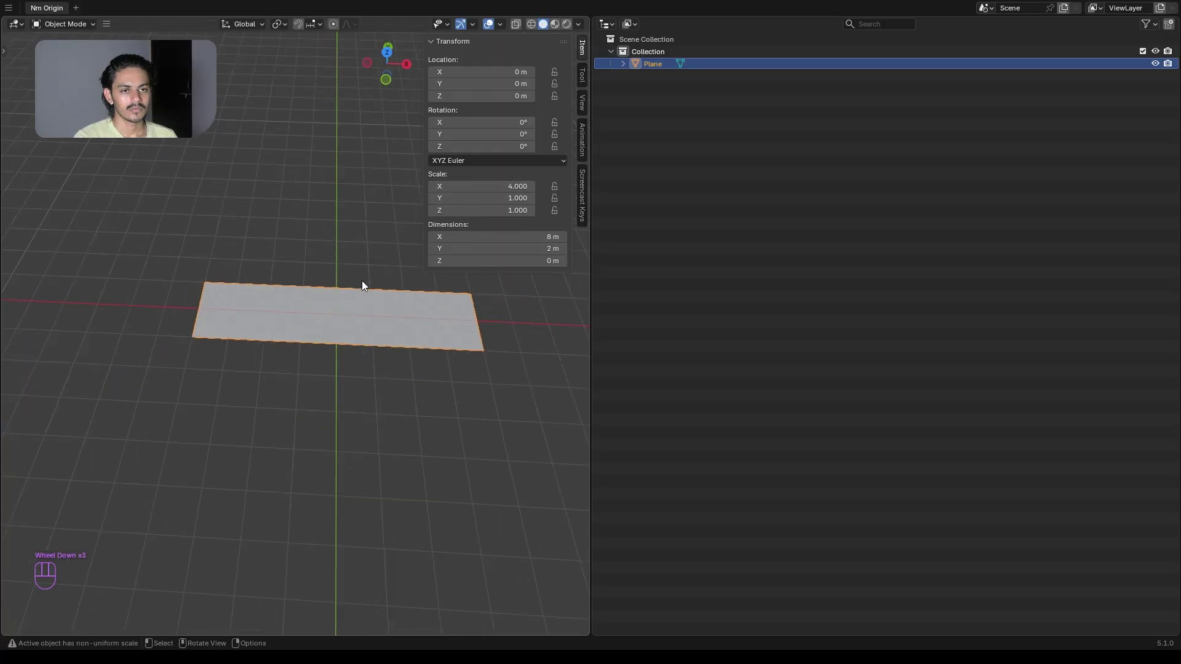
{"action": "middle_click_drag", "start_coordinate": [361, 281], "coordinate": [318, 371], "text": "shift"}
{"action": "scroll", "coordinate": [337, 375], "scroll_direction": "up", "scroll_amount": 4}
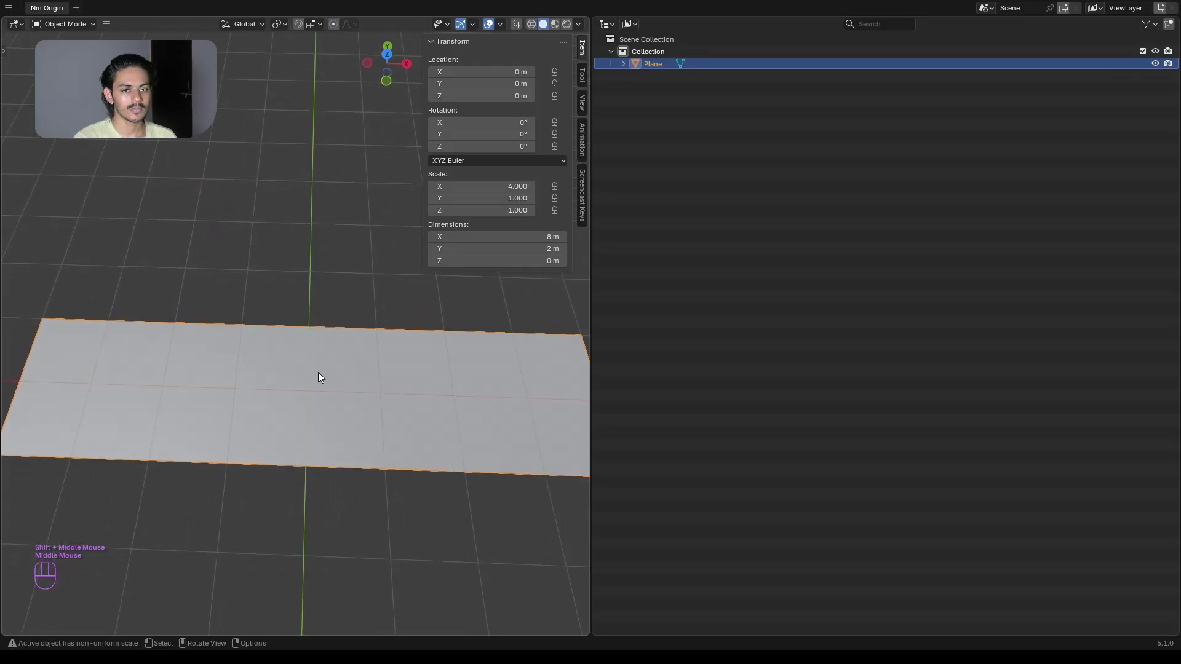
- Set the selected plane's X scale to 6, keeping Y and Z as they are
{"action": "left_click", "coordinate": [227, 391]}
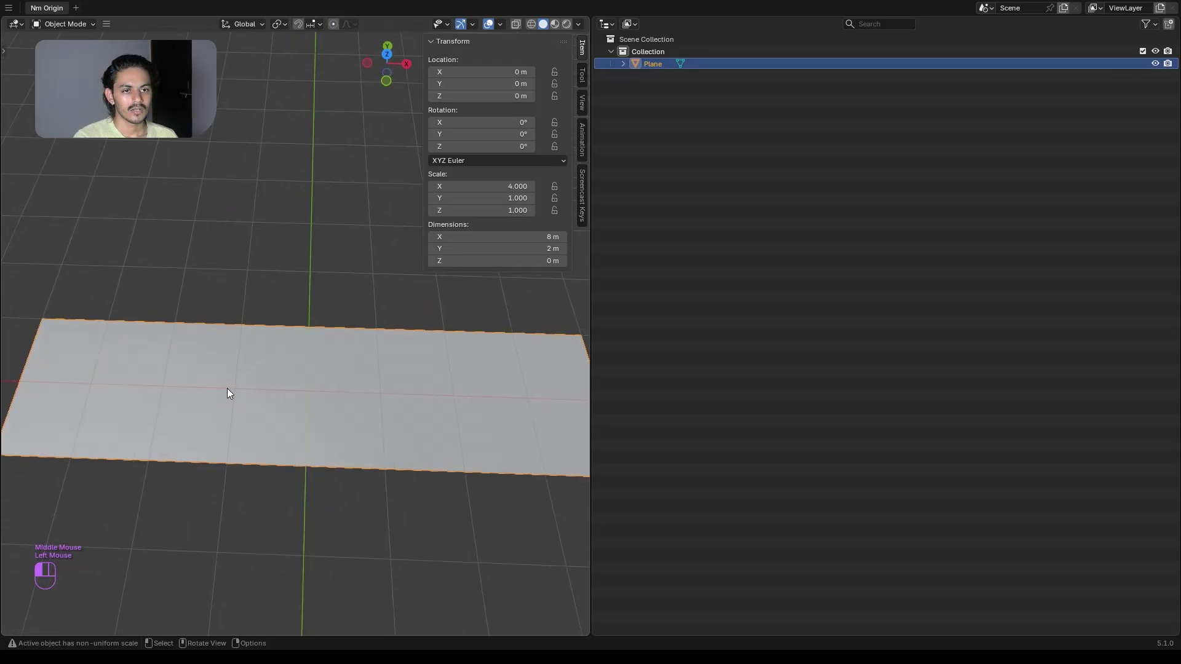
{"action": "right_click", "coordinate": [227, 363]}
{"action": "left_click", "coordinate": [227, 361]}
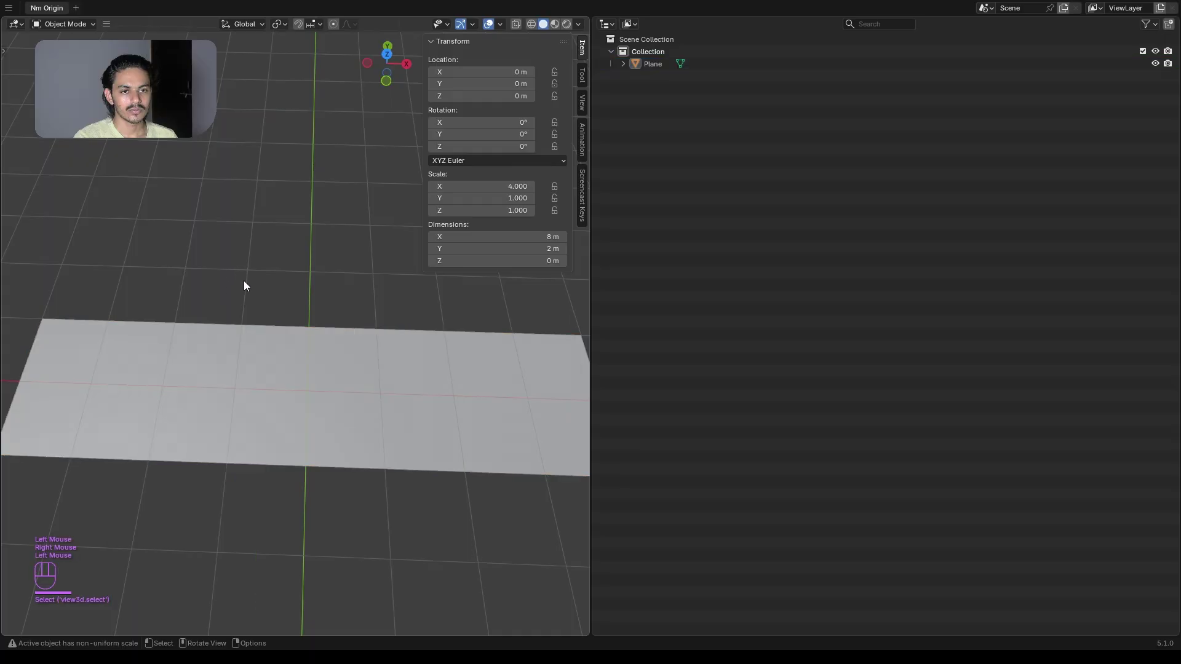
{"action": "left_click", "coordinate": [258, 374]}
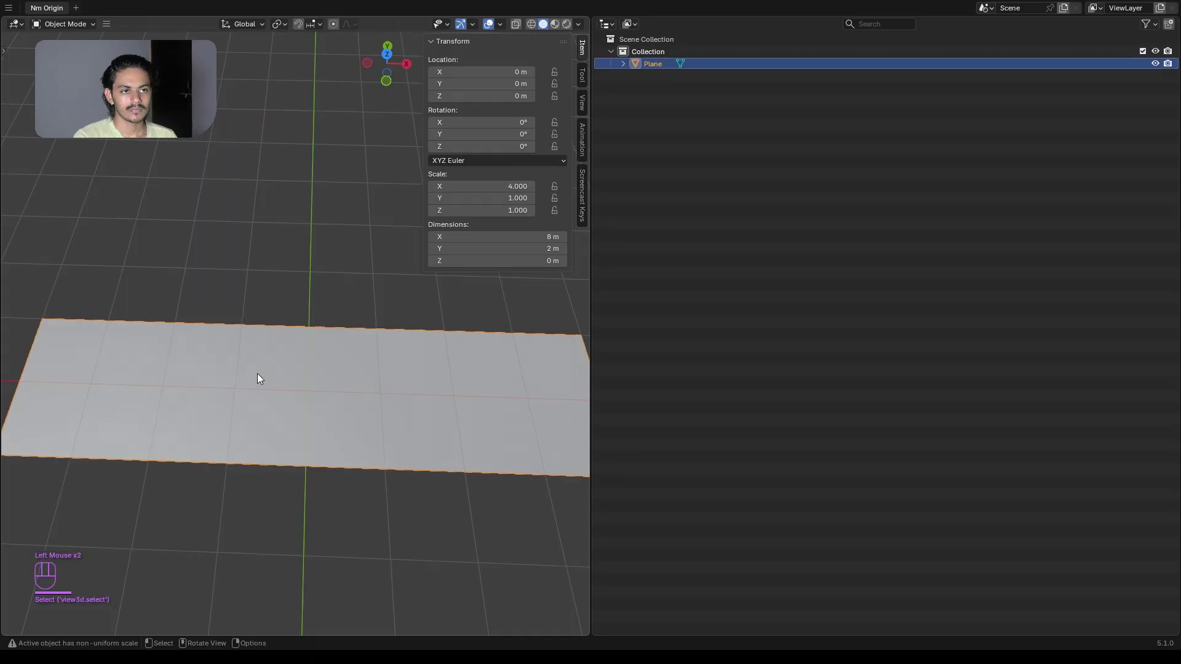
{"action": "scroll", "coordinate": [284, 341], "scroll_direction": "down", "scroll_amount": 3}
{"action": "middle_click_drag", "start_coordinate": [284, 341], "coordinate": [285, 392], "text": "shift"}
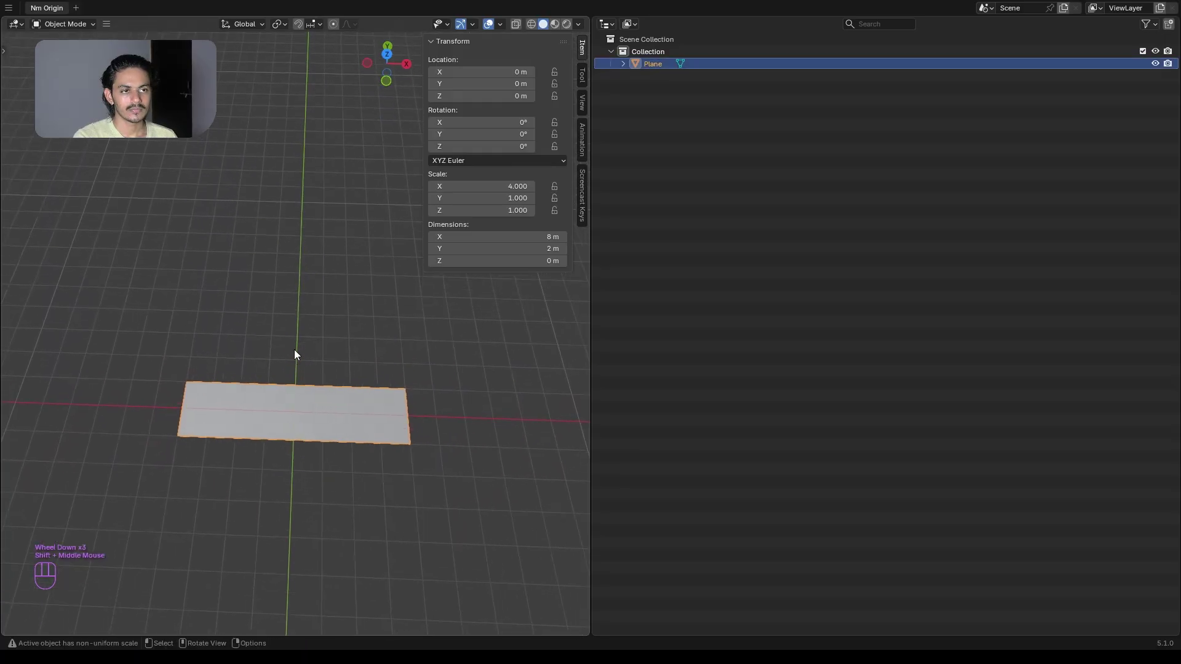
{"action": "left_click", "coordinate": [483, 186]}
{"action": "type", "text": "6"}
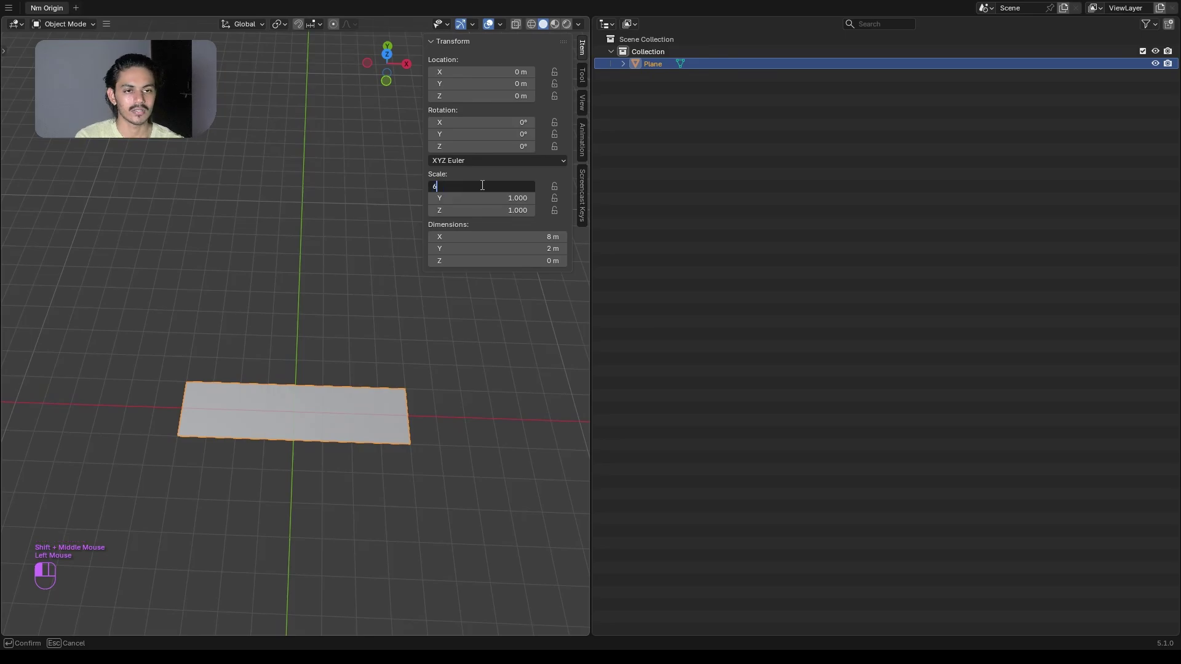
{"action": "key", "text": "Return"}
{"action": "scroll", "coordinate": [296, 372], "scroll_direction": "up", "scroll_amount": 3}
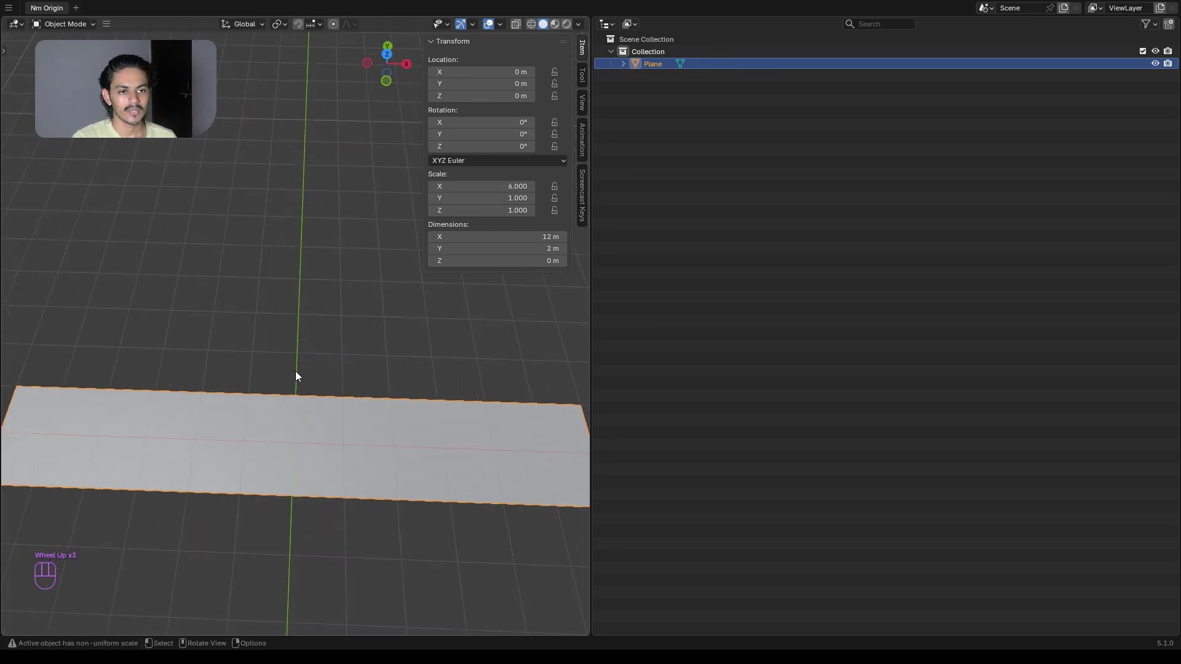
{"action": "middle_click_drag", "start_coordinate": [310, 352], "coordinate": [285, 409]}
- Apply all transforms to the stretched plane and hide the transform properties
{"action": "left_click", "coordinate": [249, 430]}
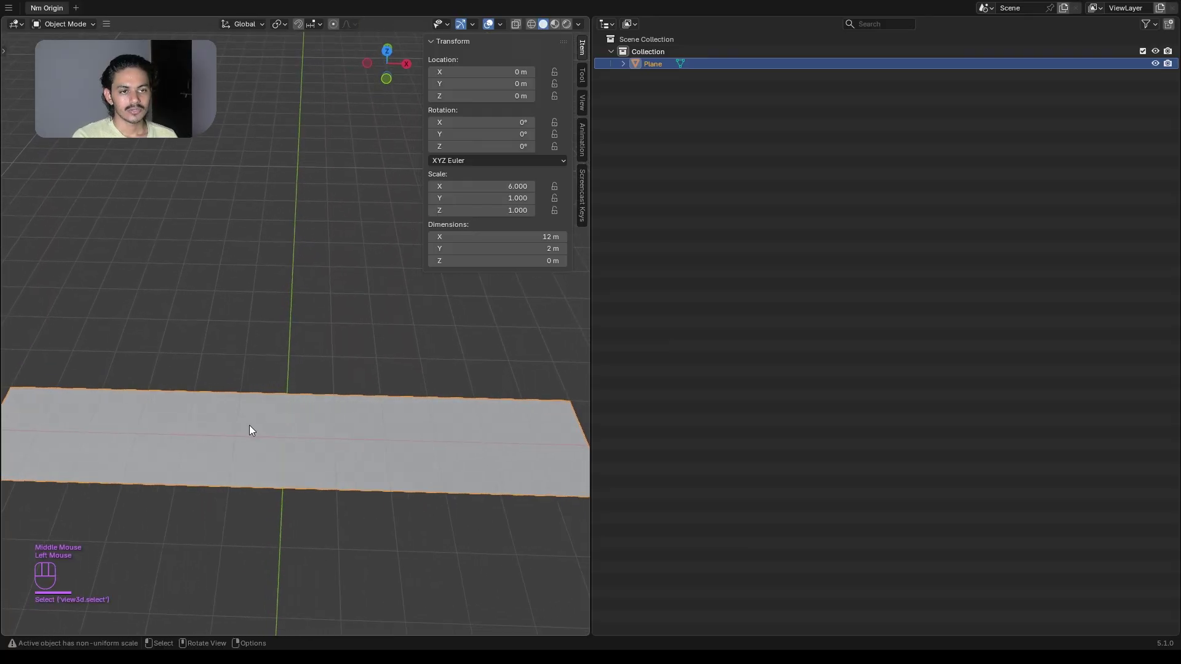
{"action": "key", "text": "ctrl"}
{"action": "key", "text": "ctrl+a"}
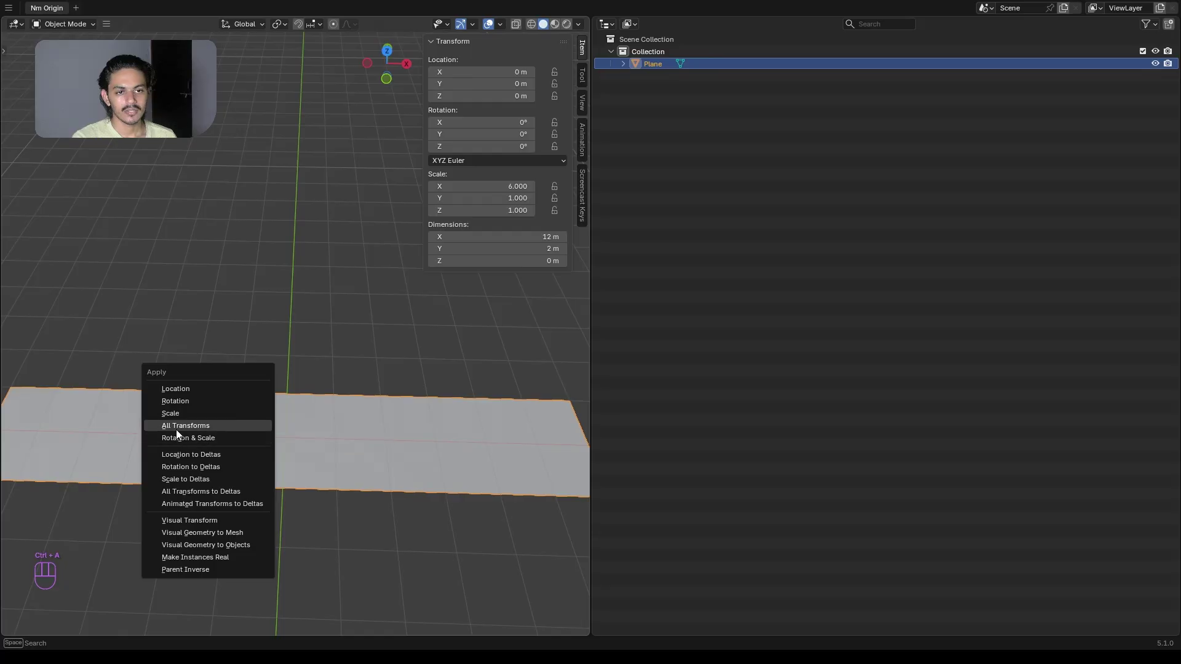
{"action": "left_click", "coordinate": [226, 427]}
{"action": "middle_click_drag", "start_coordinate": [292, 418], "coordinate": [348, 351]}
{"action": "key", "text": "n"}
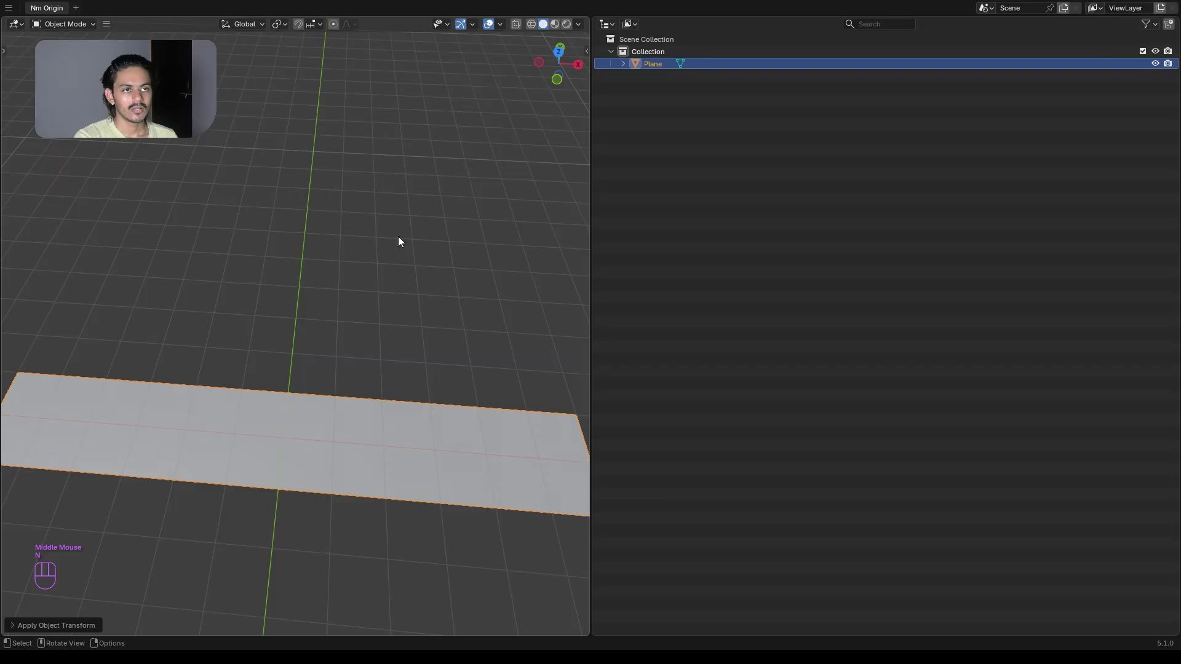
- Switch the viewport to a top view of the plane and save the file
{"action": "left_click", "coordinate": [561, 55]}
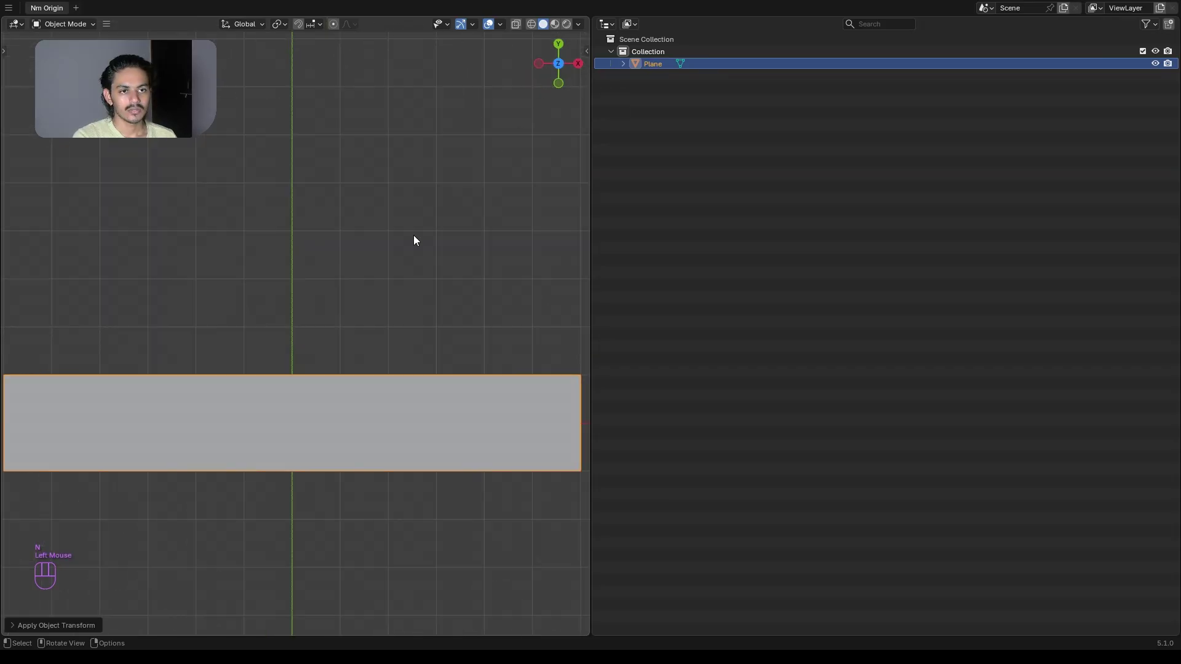
{"action": "middle_click_drag", "start_coordinate": [275, 429], "coordinate": [352, 392], "text": "shift"}
{"action": "scroll", "coordinate": [359, 423], "scroll_direction": "up", "scroll_amount": 1}
{"action": "scroll", "coordinate": [359, 423], "scroll_direction": "up", "scroll_amount": 1}
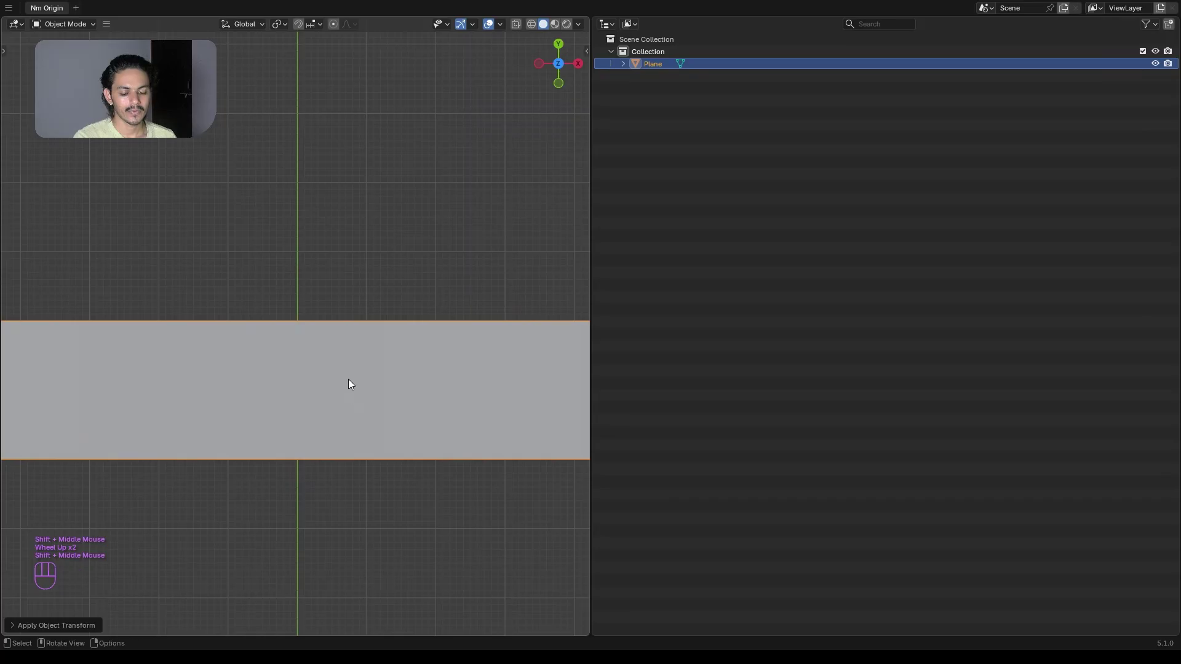
{"action": "key", "text": "ctrl+s"}
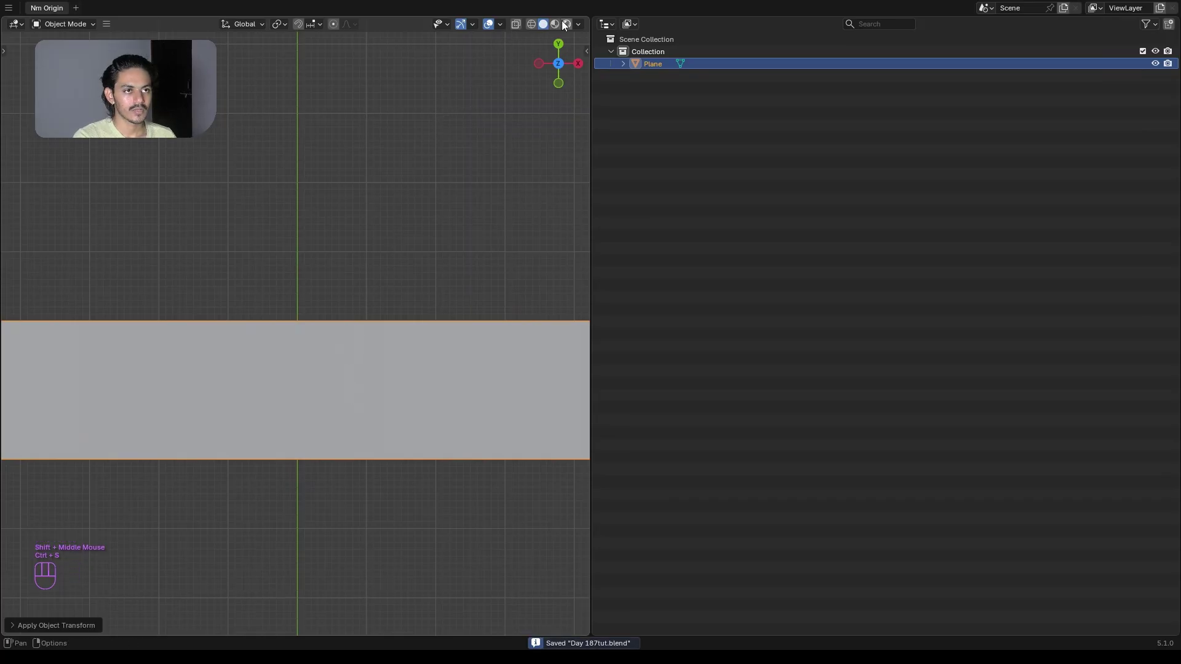
- Change the outliner area to the Shader Editor and create a new material for the plane
{"action": "left_click", "coordinate": [609, 25]}
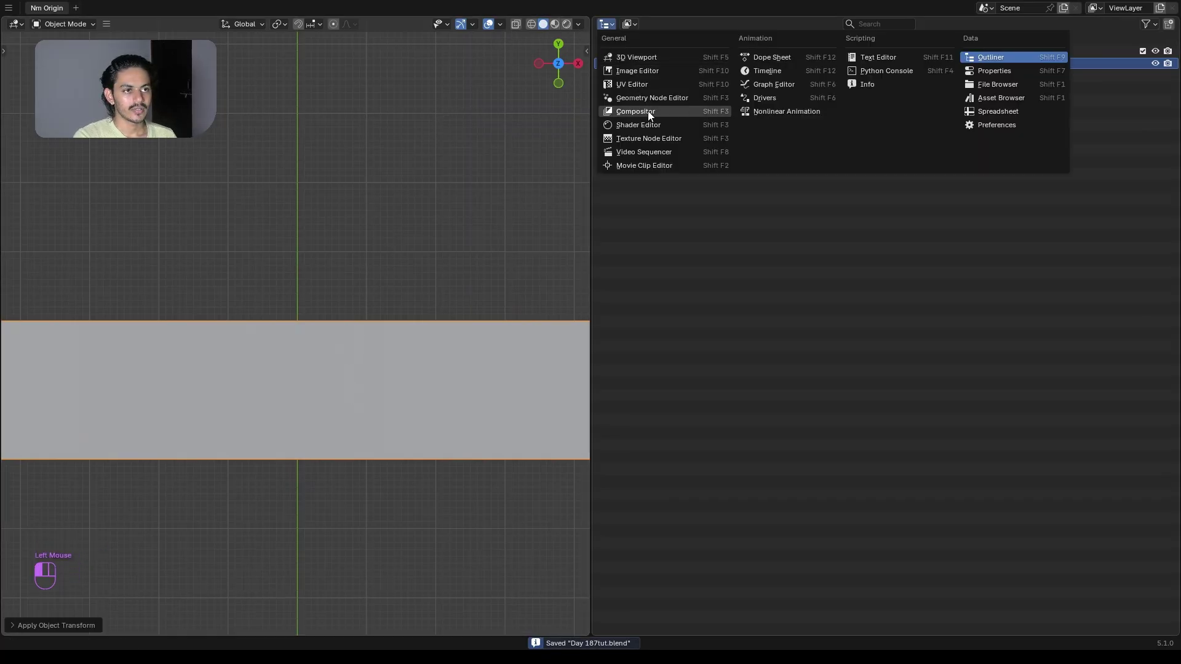
{"action": "left_click", "coordinate": [638, 125]}
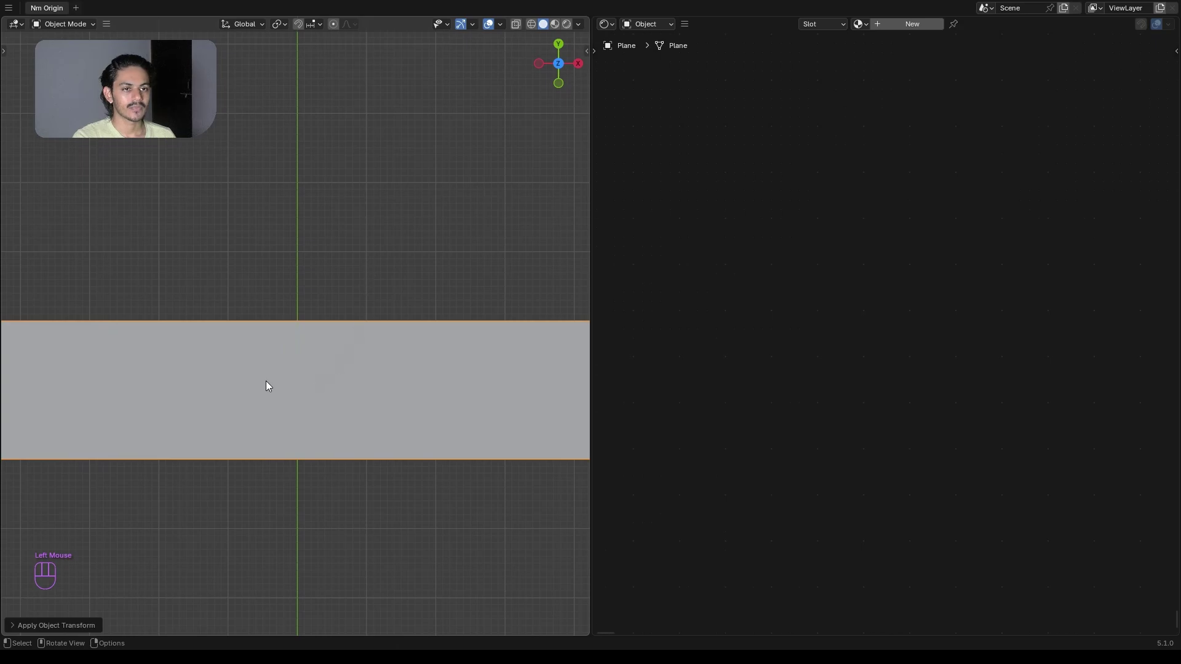
{"action": "left_click", "coordinate": [394, 364]}
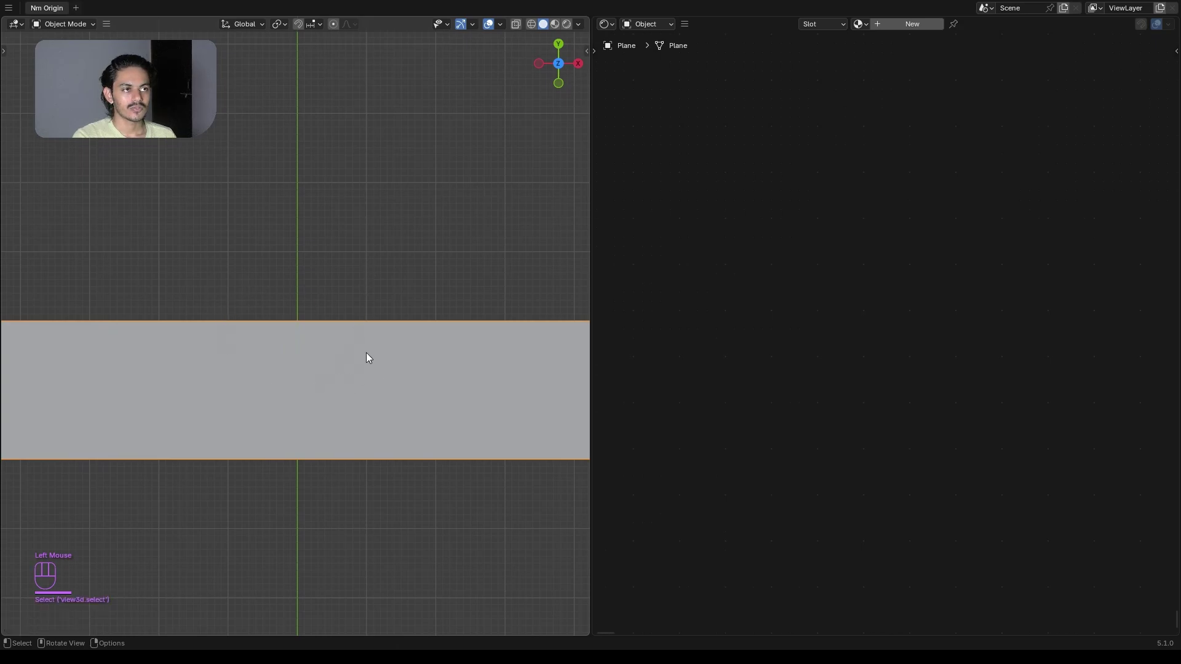
{"action": "left_click", "coordinate": [922, 25]}
{"action": "scroll", "coordinate": [889, 343], "scroll_direction": "up", "scroll_amount": 3}
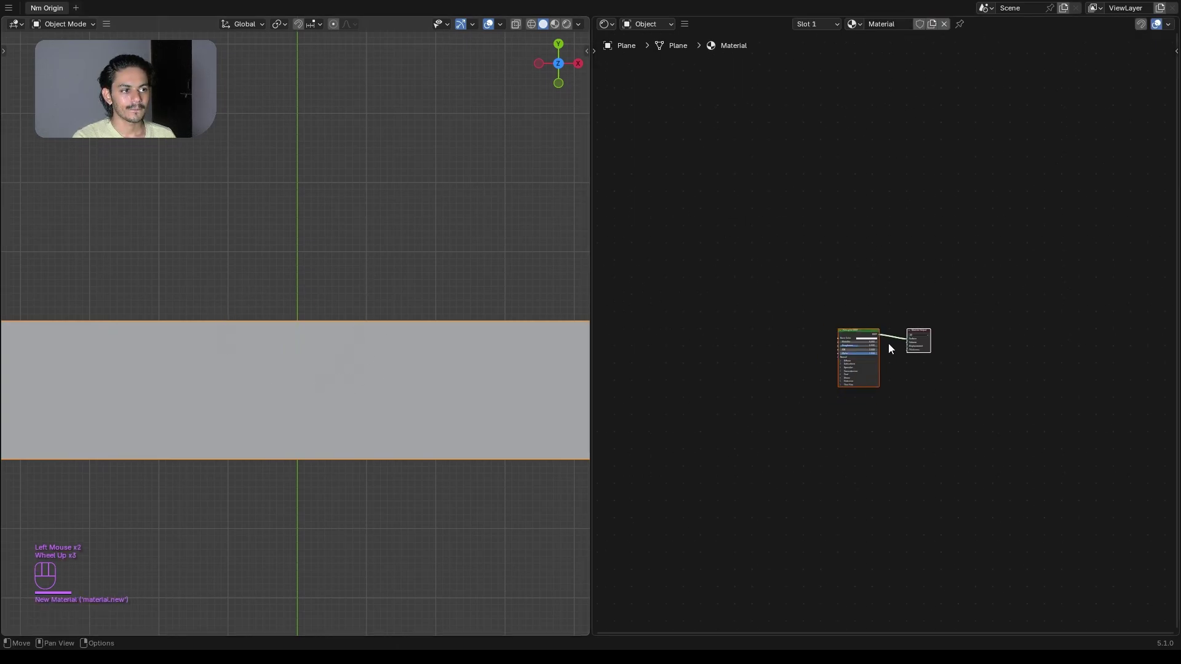
{"action": "scroll", "coordinate": [890, 352], "scroll_direction": "up", "scroll_amount": 8}
{"action": "left_click", "coordinate": [726, 203]}
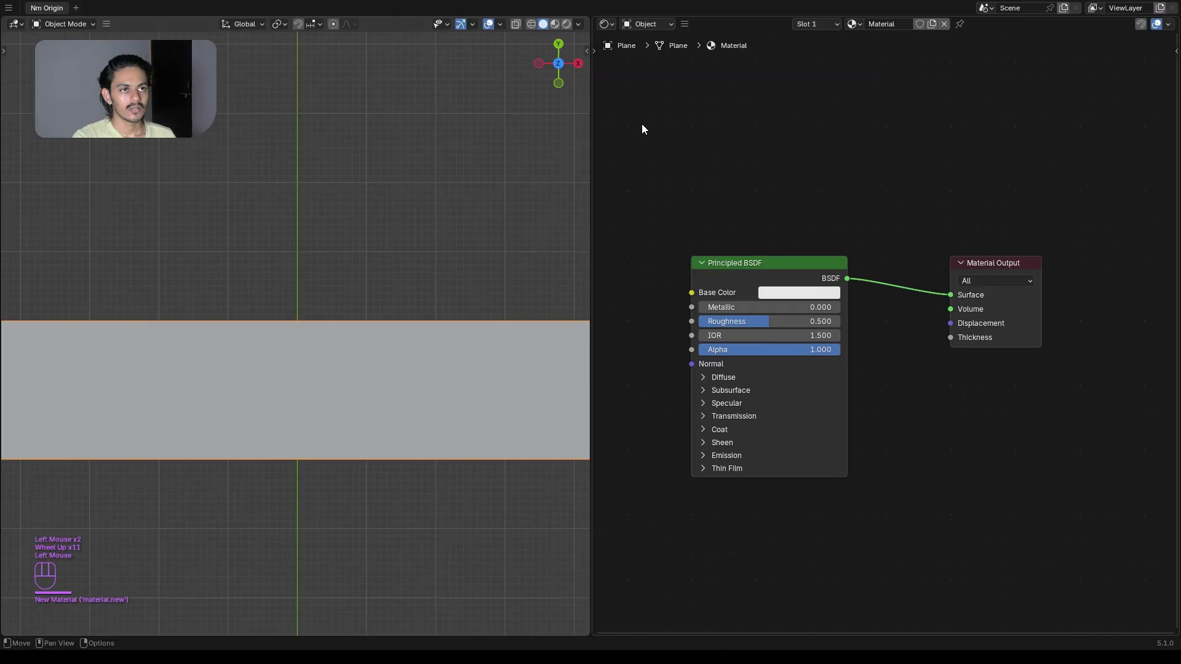
- Set the 3D viewport to rendered shading, deselect the plane and save the file
{"action": "left_click", "coordinate": [566, 25]}
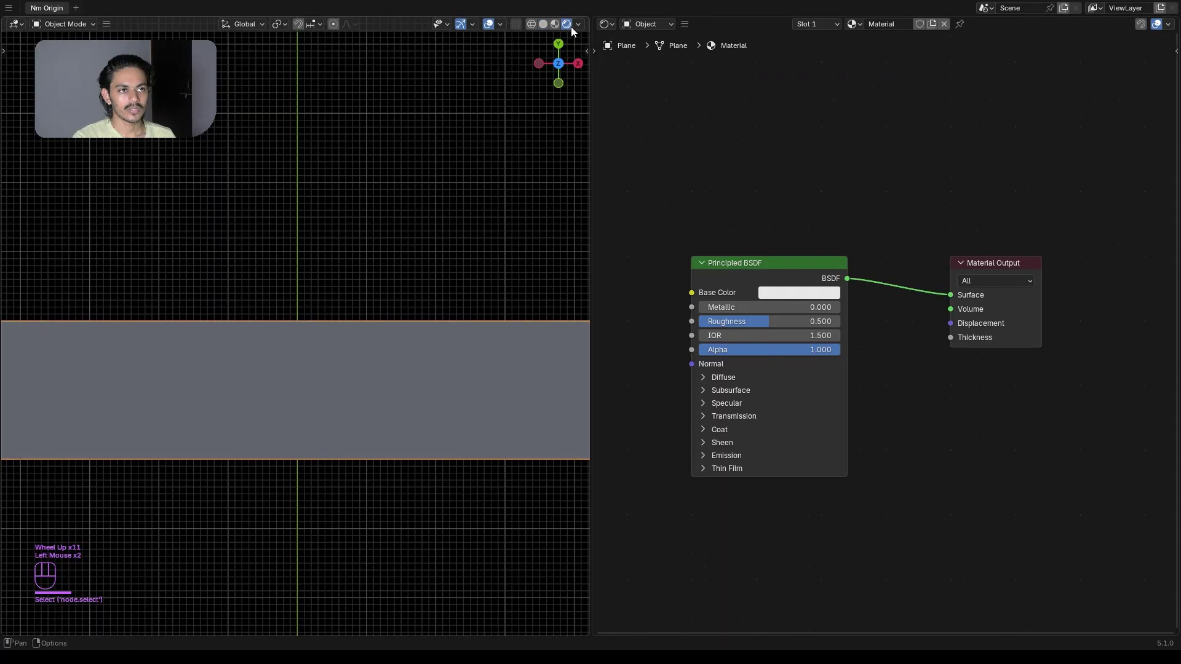
{"action": "left_click", "coordinate": [408, 239]}
{"action": "key", "text": "ctrl+s"}
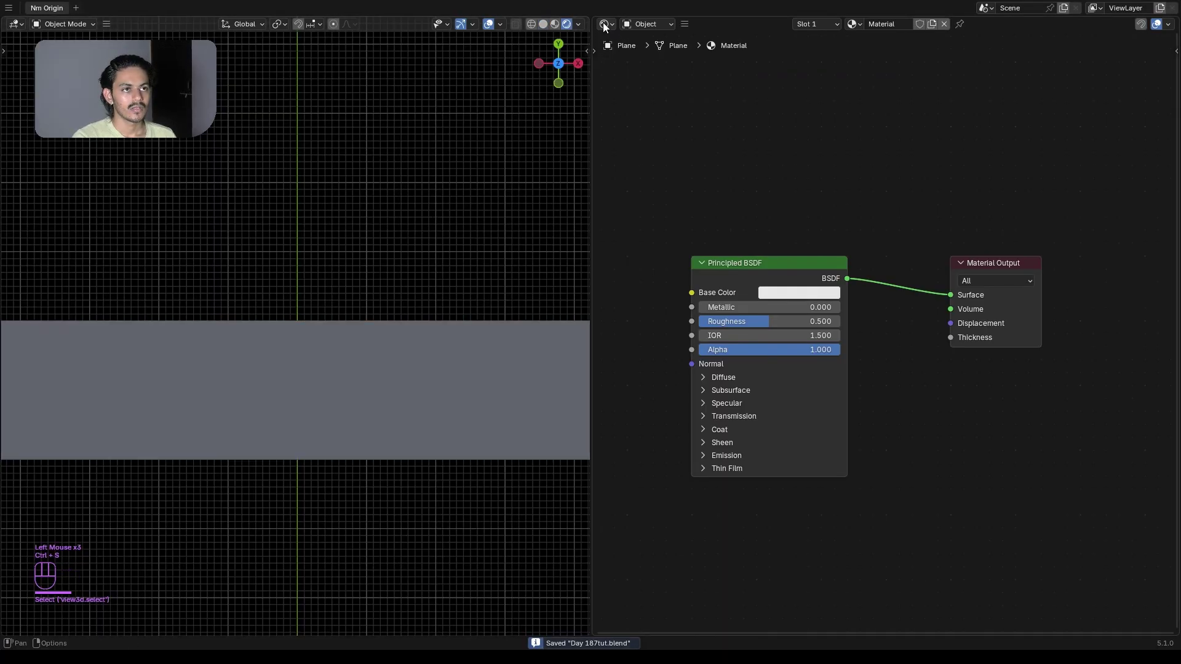
- Display the scene's render properties and review the view transform and look options under Color Management
{"action": "left_click", "coordinate": [604, 24]}
{"action": "left_click", "coordinate": [975, 68]}
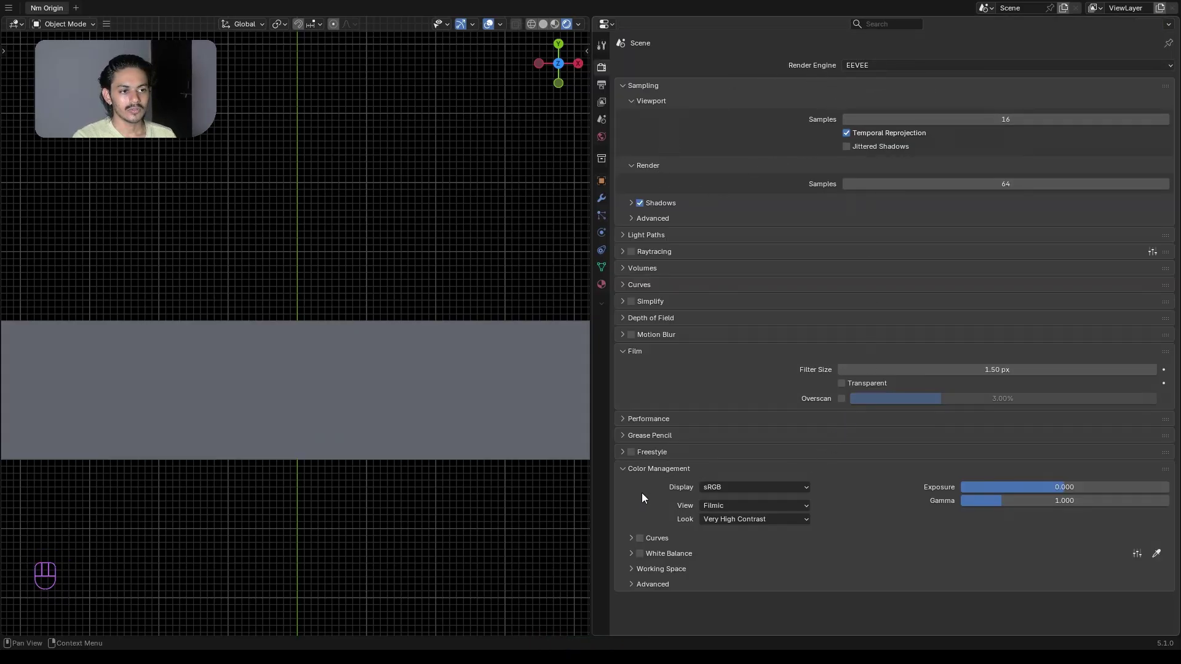
{"action": "left_click", "coordinate": [758, 504]}
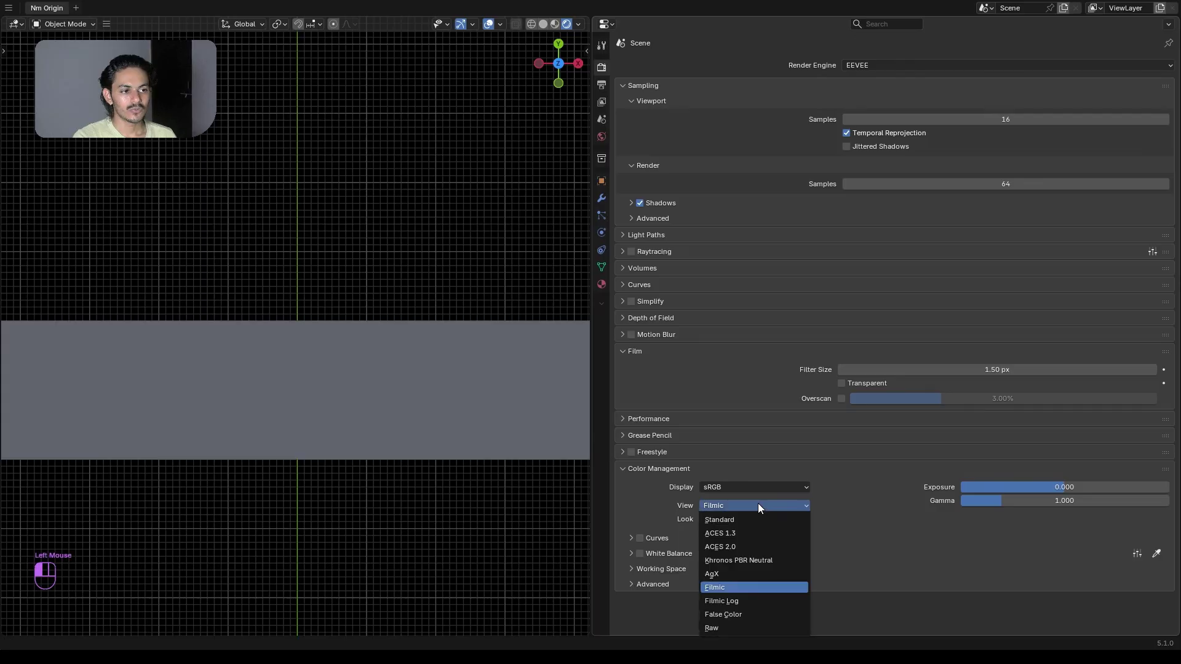
{"action": "left_click", "coordinate": [651, 515]}
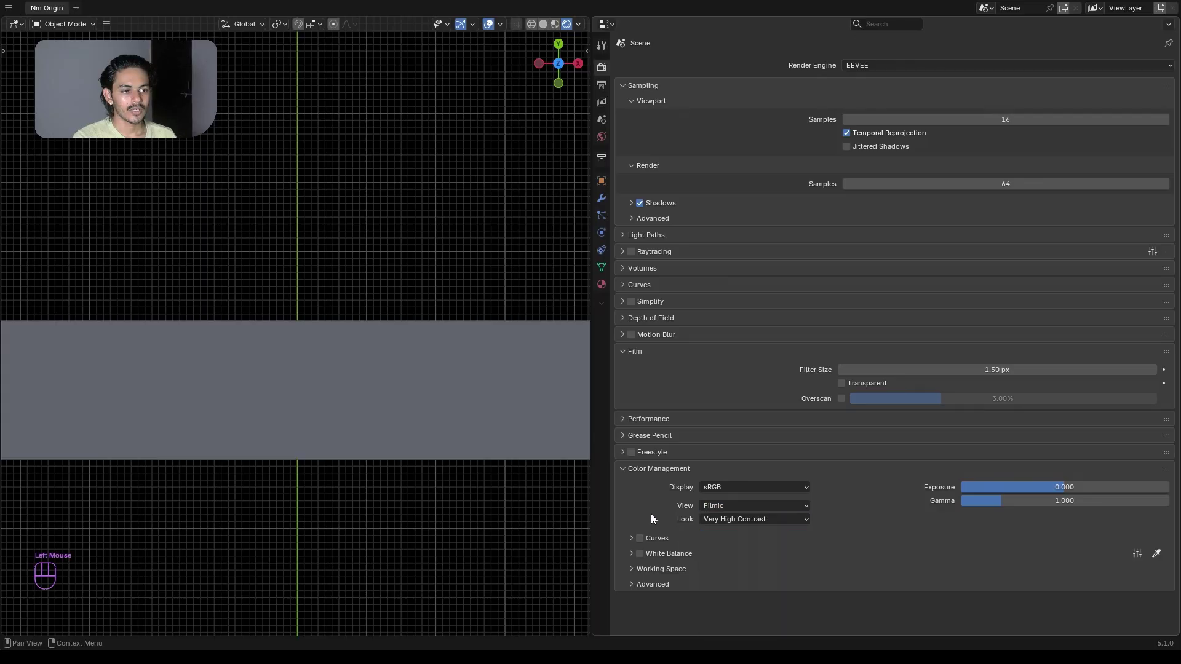
{"action": "left_click", "coordinate": [742, 518]}
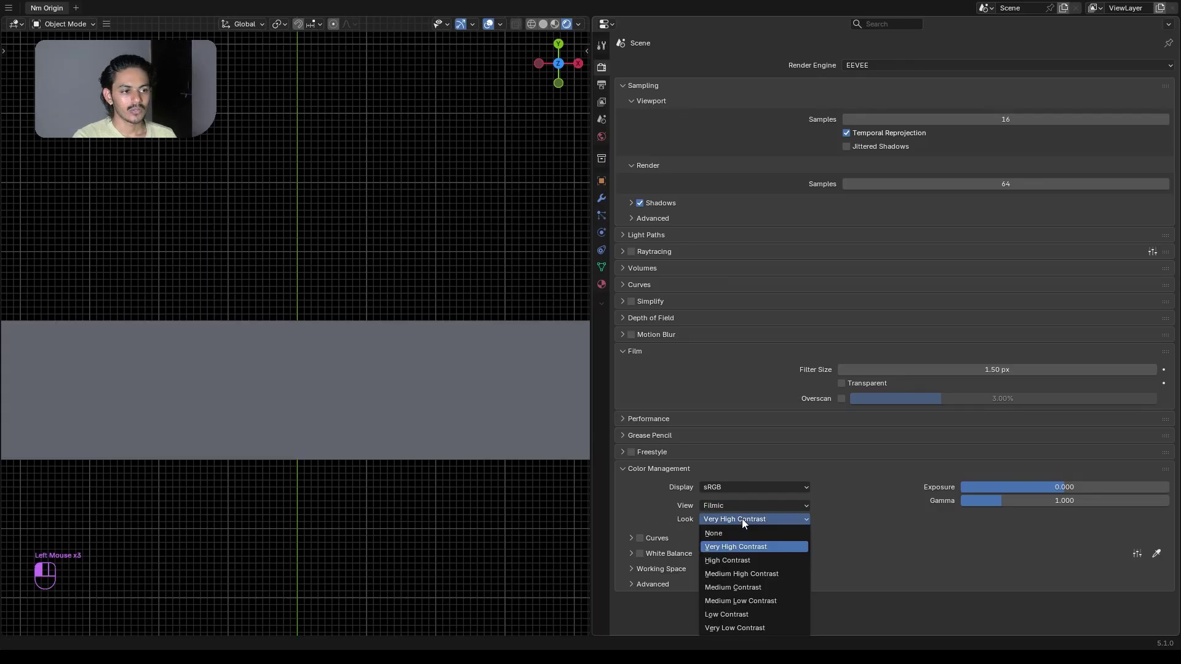
{"action": "left_click", "coordinate": [856, 541]}
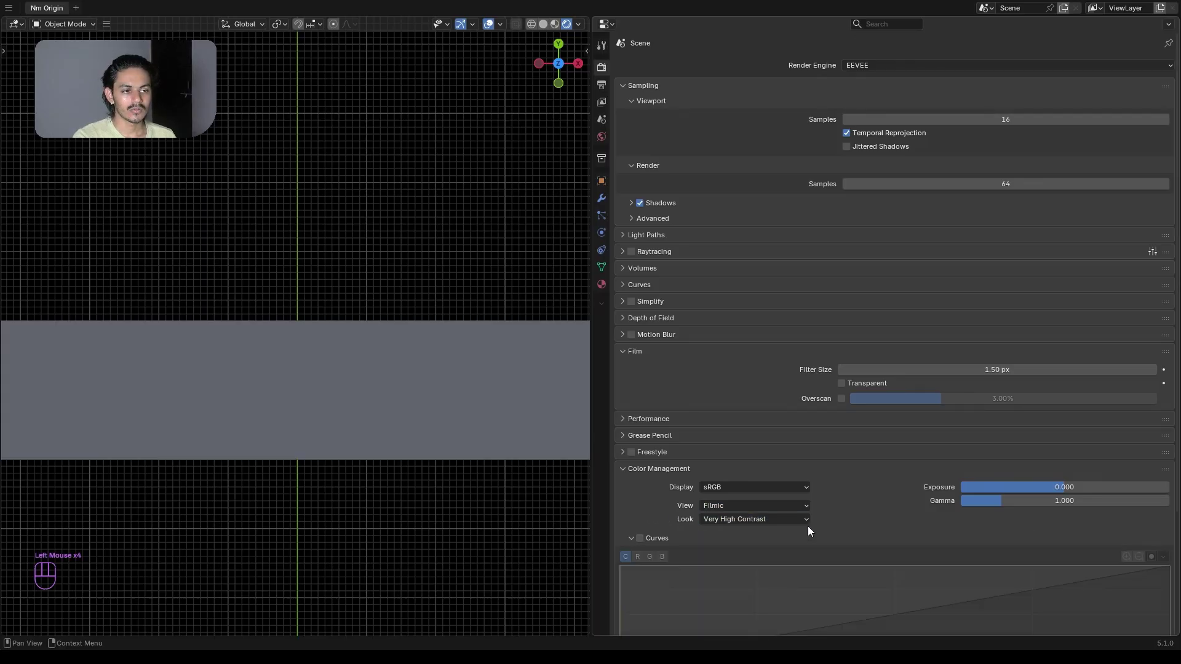
- Collapse the Curves section under Color Management and change the properties area back to the Shader Editor
{"action": "left_click", "coordinate": [630, 539]}
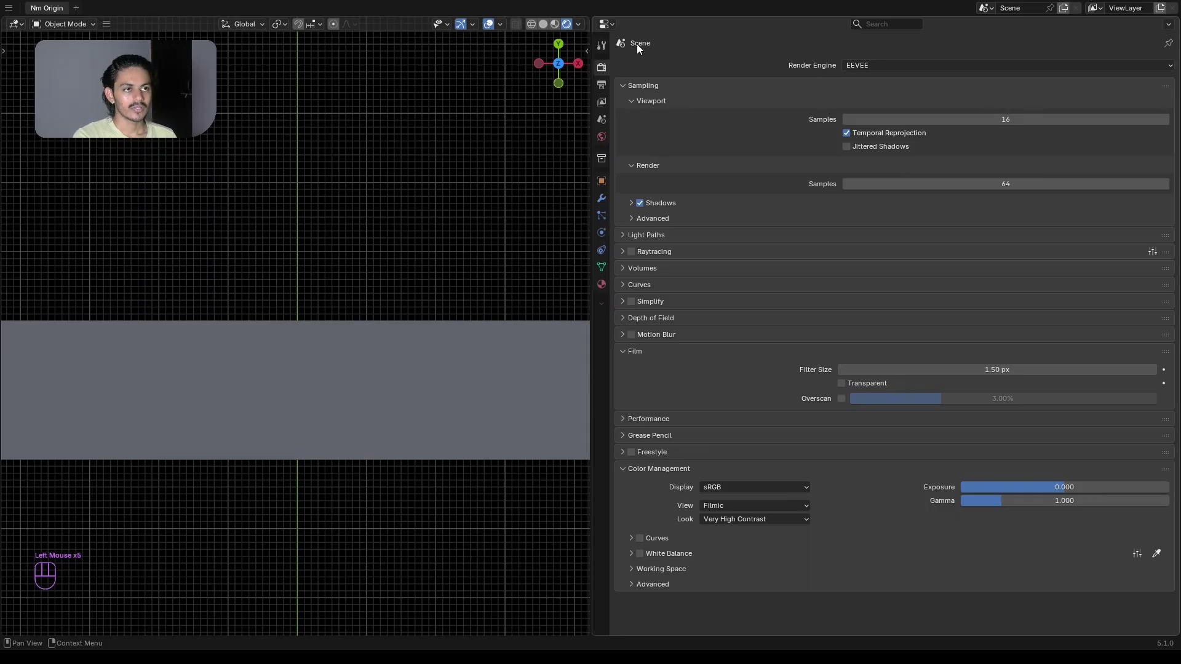
{"action": "left_click", "coordinate": [609, 25]}
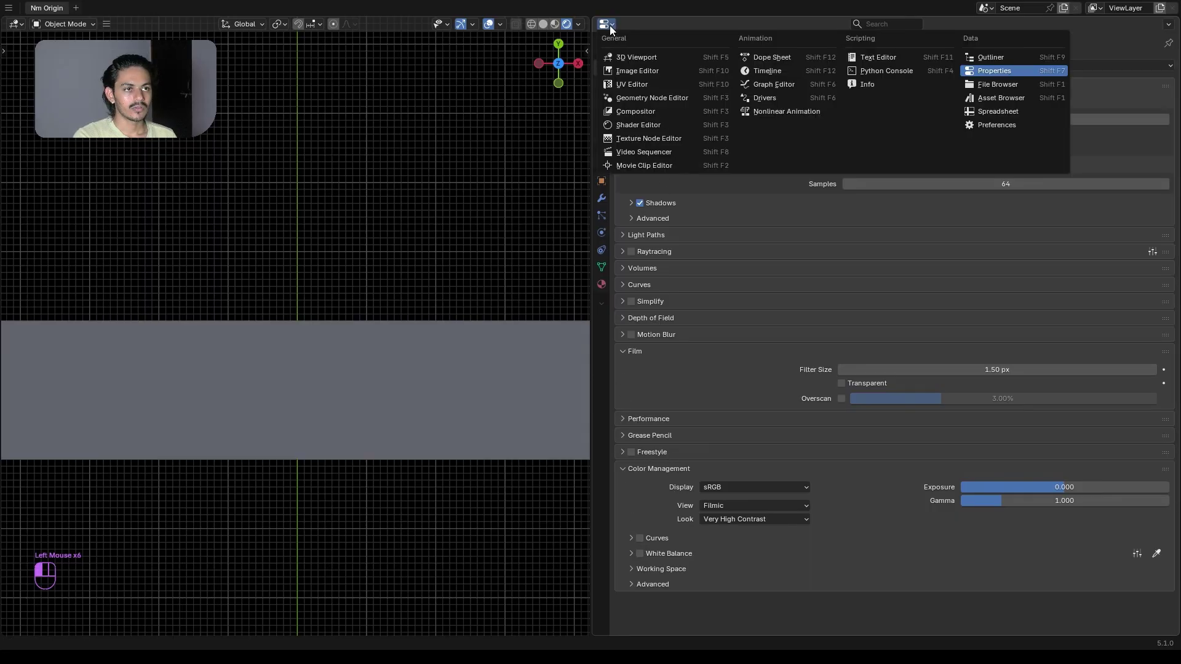
{"action": "left_click", "coordinate": [656, 125]}
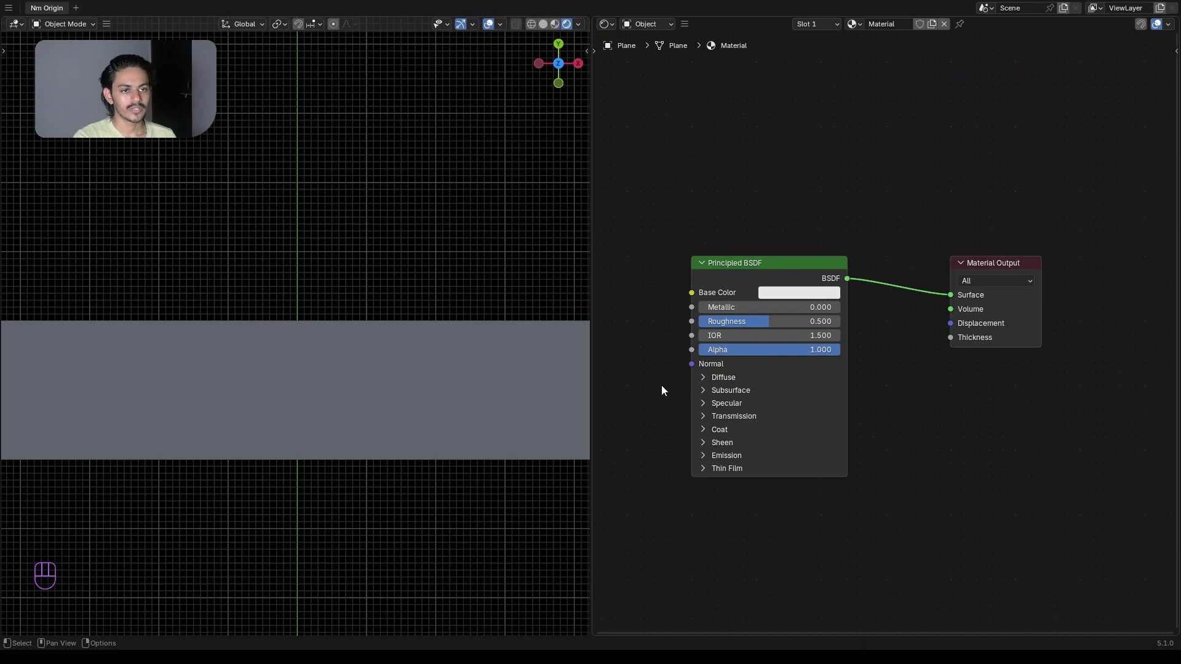
- Delete the Principled BSDF node from the plane's material
{"action": "middle_click_drag", "start_coordinate": [765, 271], "coordinate": [776, 238], "text": "shift"}
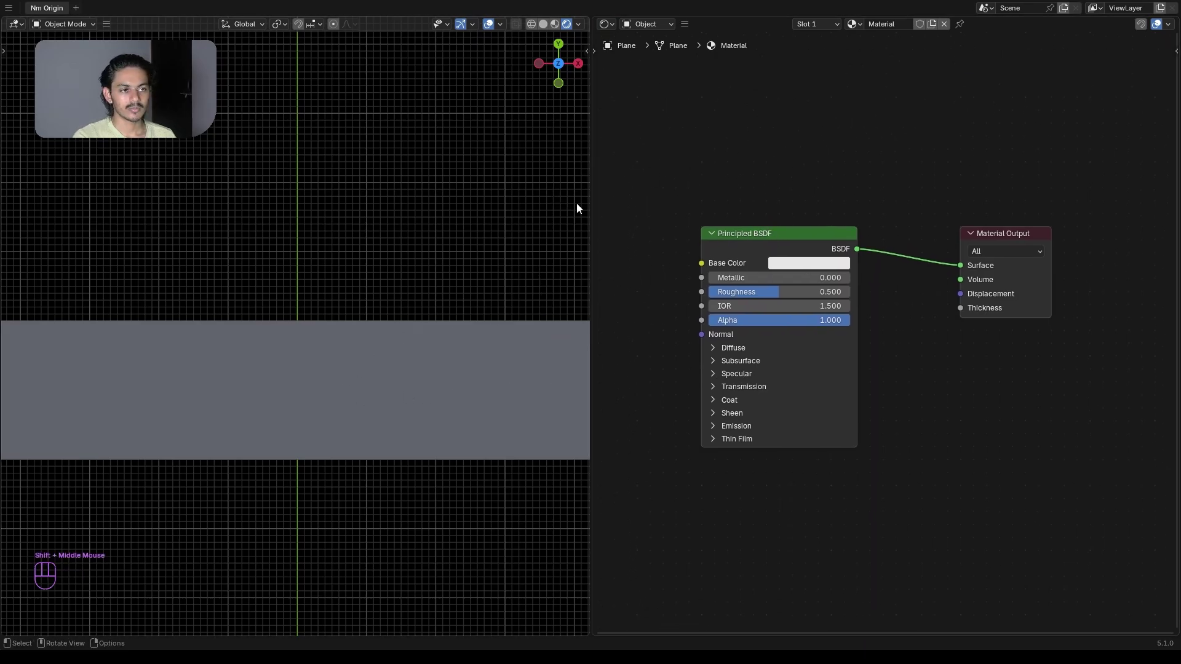
{"action": "left_click_drag", "start_coordinate": [798, 230], "coordinate": [795, 250]}
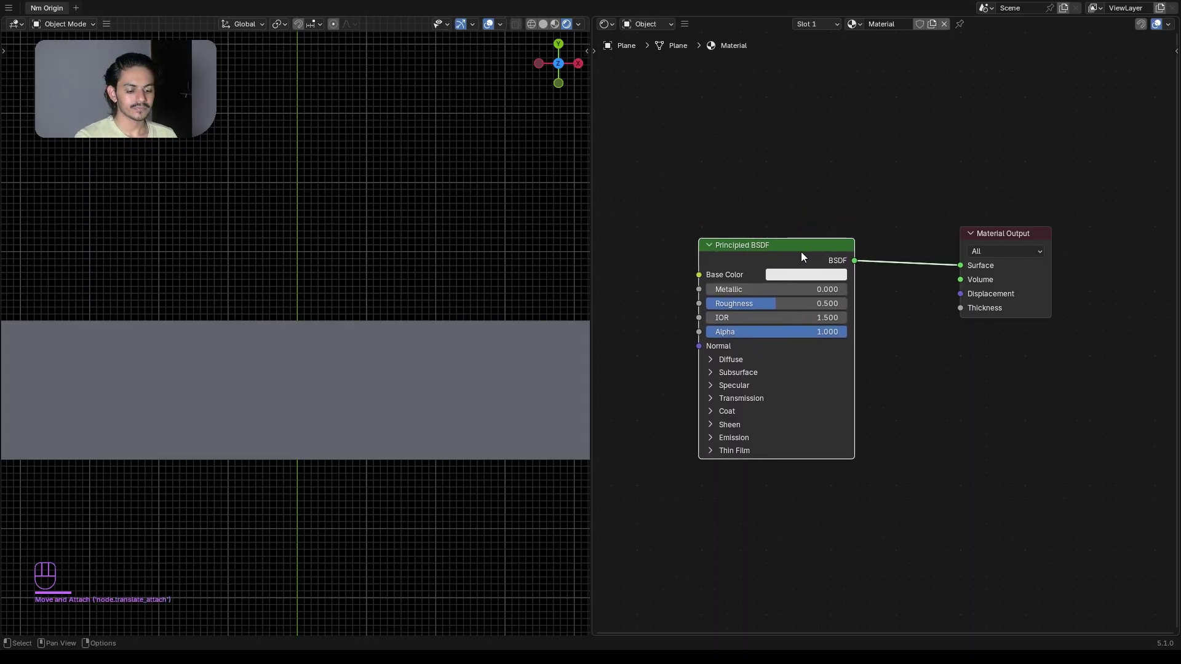
{"action": "key", "text": "Delete"}
- Add a Texture Coordinate node and connect its Object output to the Material Output's Surface input
{"action": "middle_click_drag", "start_coordinate": [800, 253], "coordinate": [812, 250]}
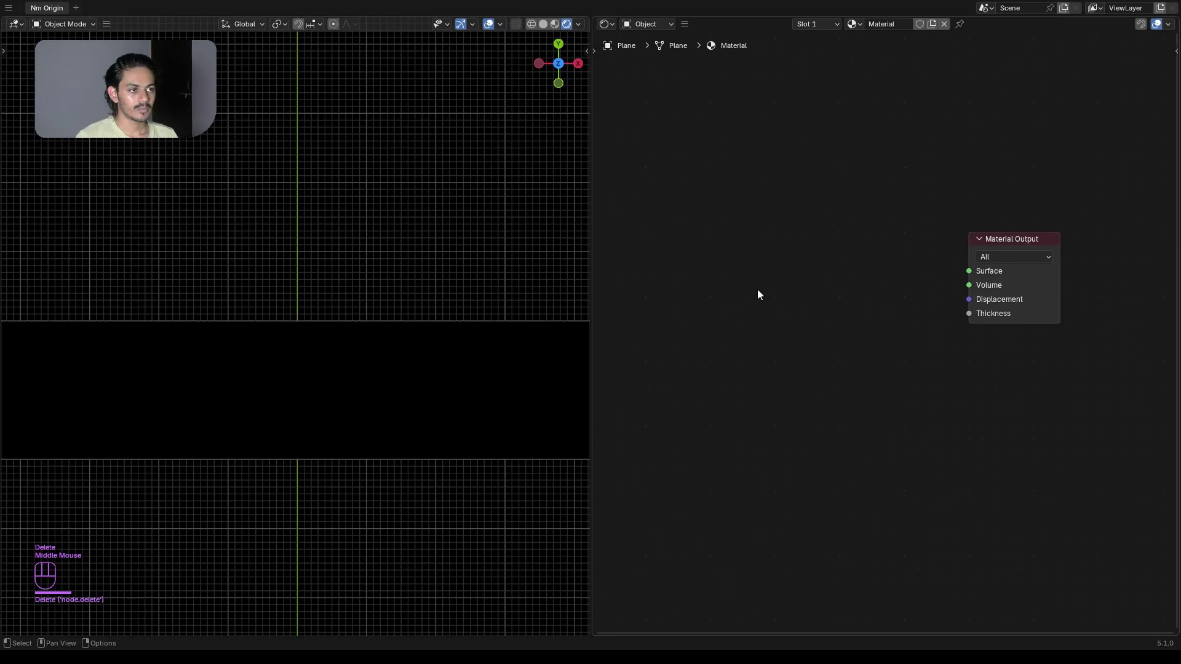
{"action": "middle_click_drag", "start_coordinate": [757, 289], "coordinate": [783, 302]}
{"action": "key", "text": "shift+a"}
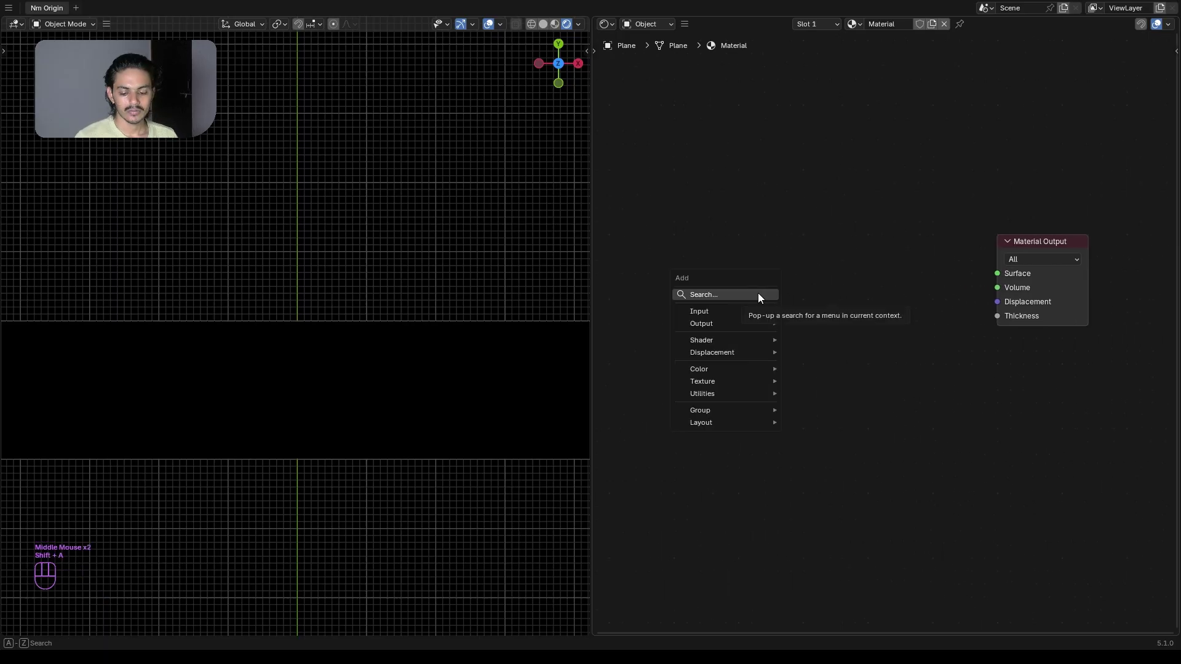
{"action": "type", "text": "coo"}
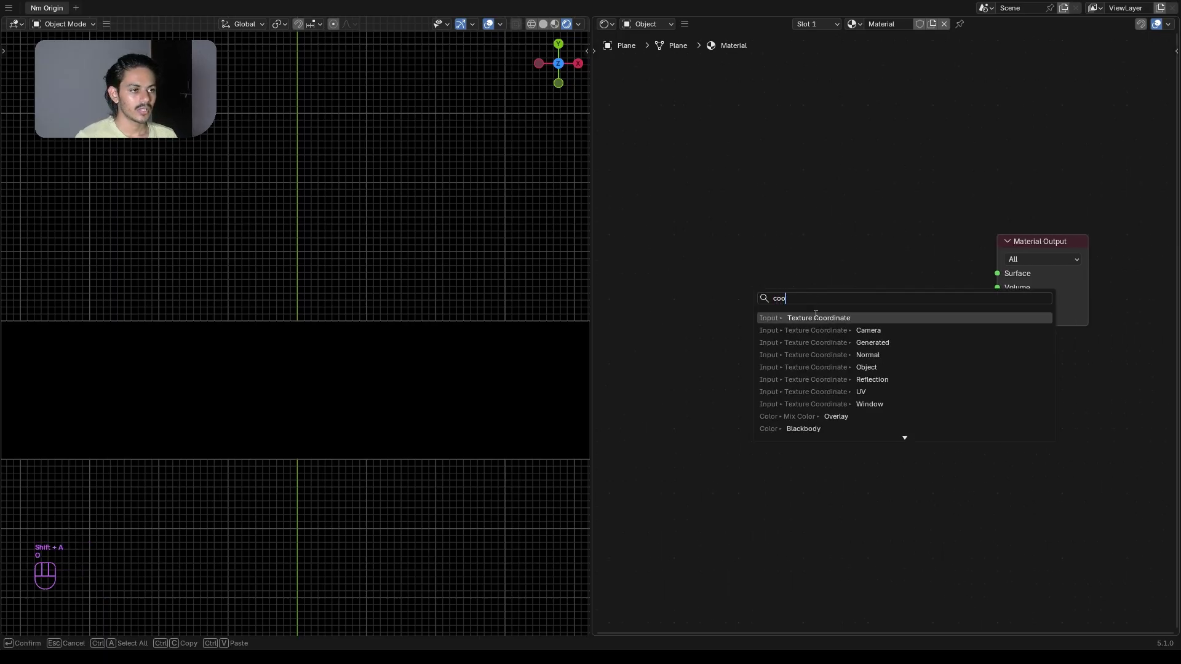
{"action": "left_click", "coordinate": [815, 318]}
{"action": "left_click_drag", "start_coordinate": [778, 332], "coordinate": [996, 275]}
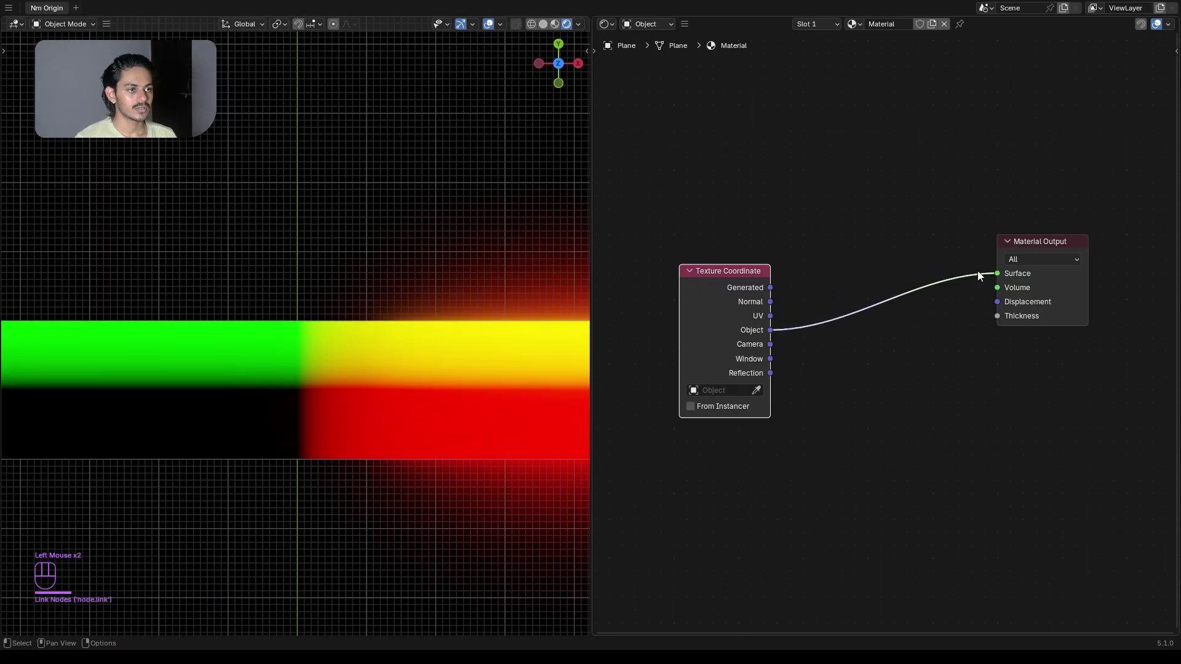
- Spread the Texture Coordinate and Material Output nodes farther apart to make room between them
{"action": "left_click_drag", "start_coordinate": [737, 282], "coordinate": [697, 247]}
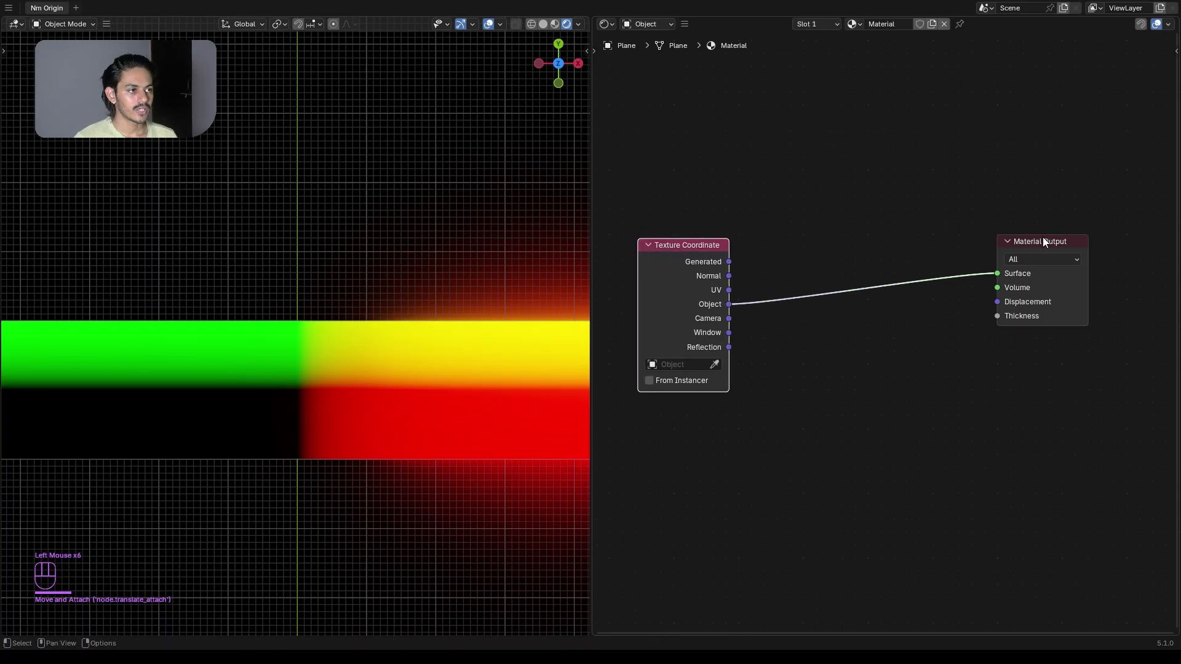
{"action": "left_click_drag", "start_coordinate": [1045, 240], "coordinate": [1109, 243]}
{"action": "left_click", "coordinate": [904, 244]}
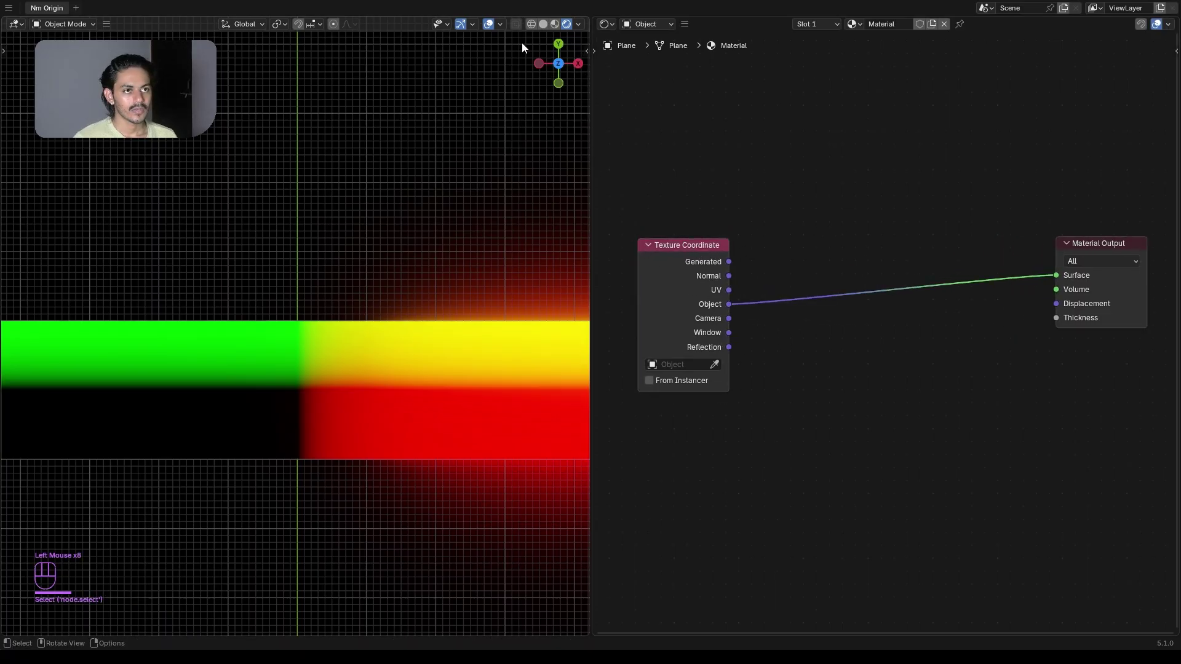
- Hide the overlays in the 3D viewport and center the view on the plane's color transition
{"action": "left_click", "coordinate": [489, 24]}
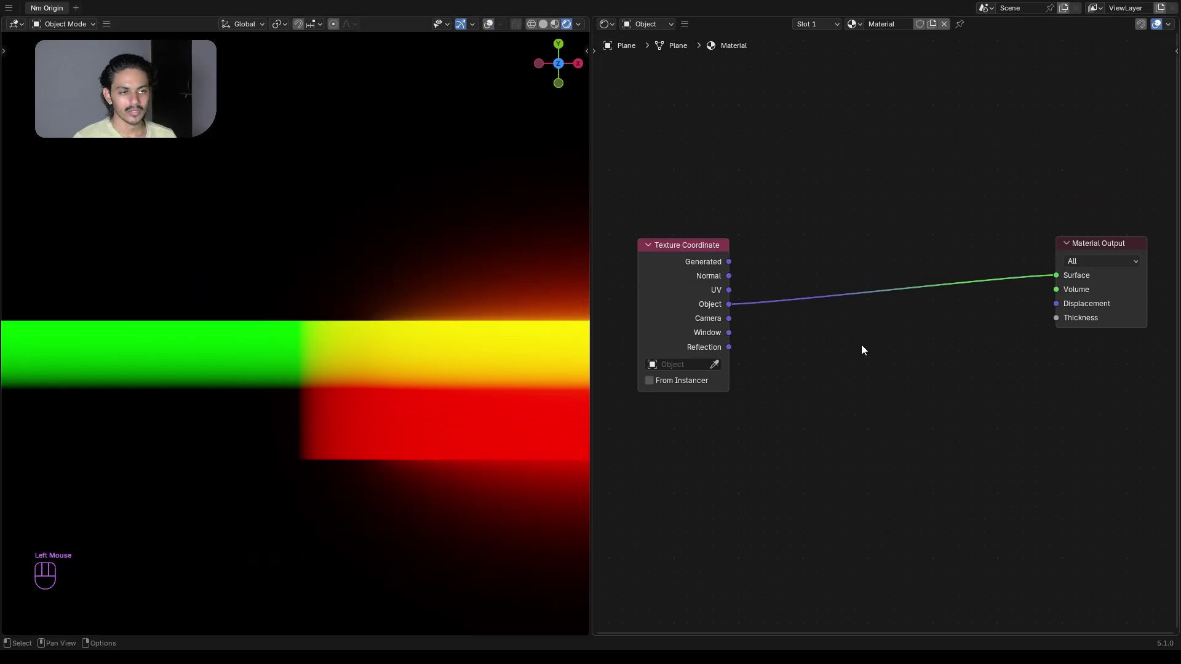
{"action": "scroll", "coordinate": [293, 411], "scroll_direction": "down", "scroll_amount": 2}
{"action": "scroll", "coordinate": [291, 411], "scroll_direction": "up", "scroll_amount": 3}
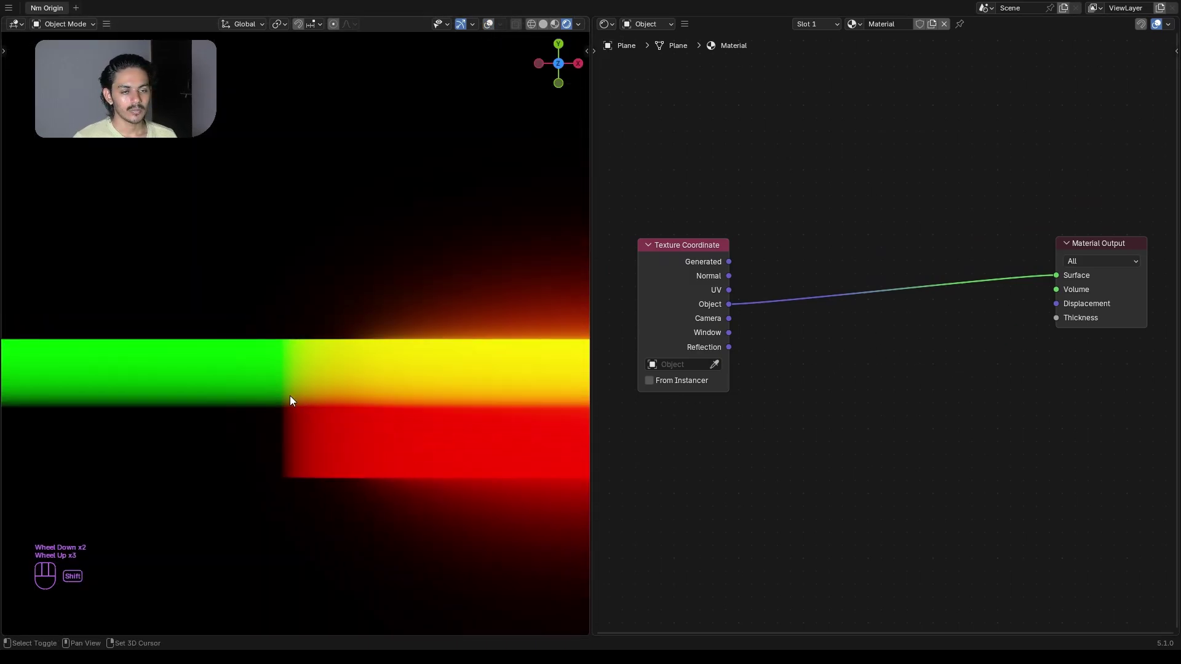
{"action": "scroll", "coordinate": [290, 396], "scroll_direction": "up", "scroll_amount": 1, "text": "shift"}
{"action": "middle_click_drag", "start_coordinate": [290, 396], "coordinate": [309, 399], "text": "shift"}
{"action": "left_click", "coordinate": [866, 455]}
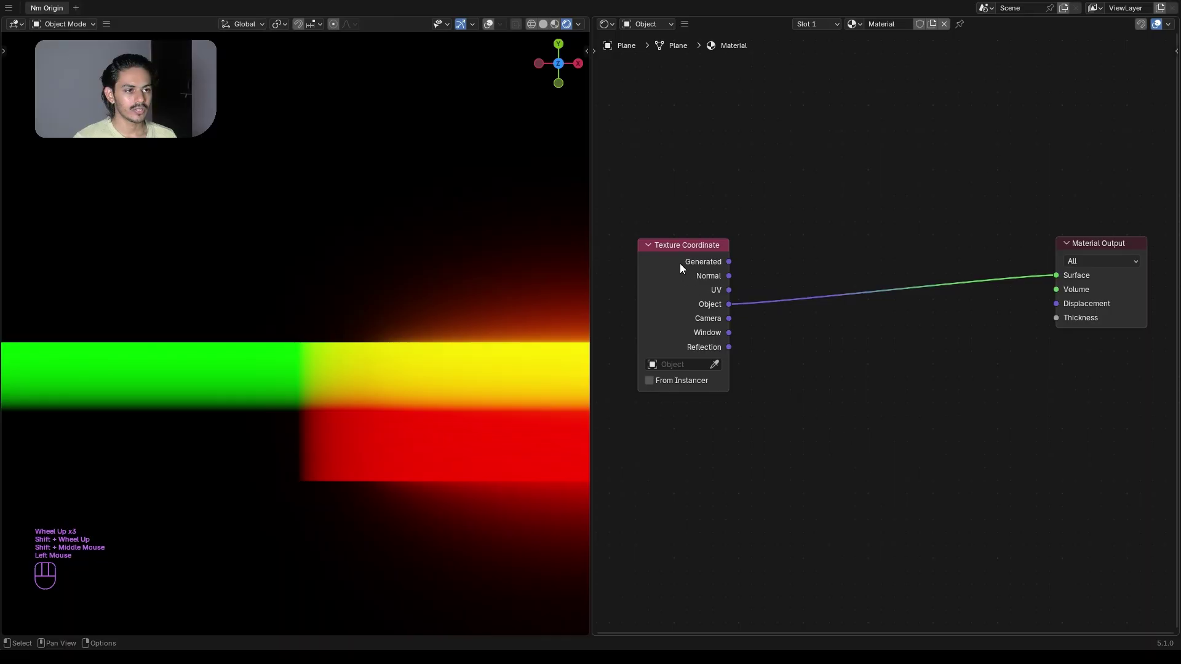
- Insert a Mix Shader before the Material Output and route the Object coordinates into its Factor input
{"action": "left_click_drag", "start_coordinate": [677, 253], "coordinate": [676, 235]}
{"action": "left_click", "coordinate": [804, 340]}
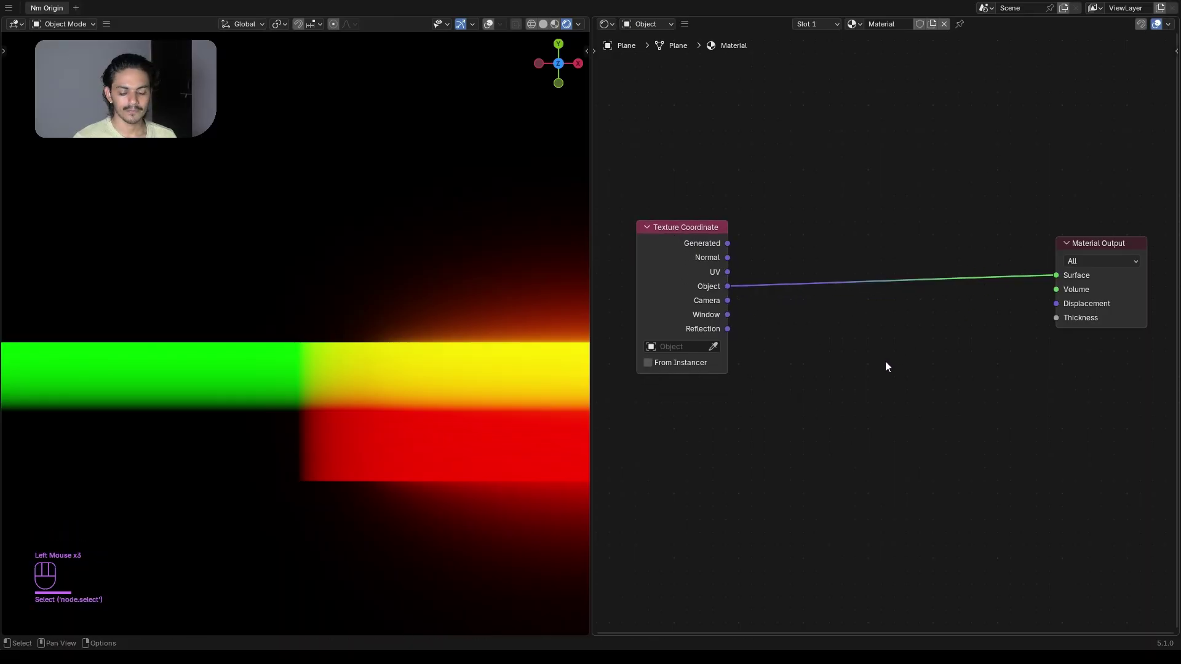
{"action": "key", "text": "shift+a"}
{"action": "type", "text": "m"}
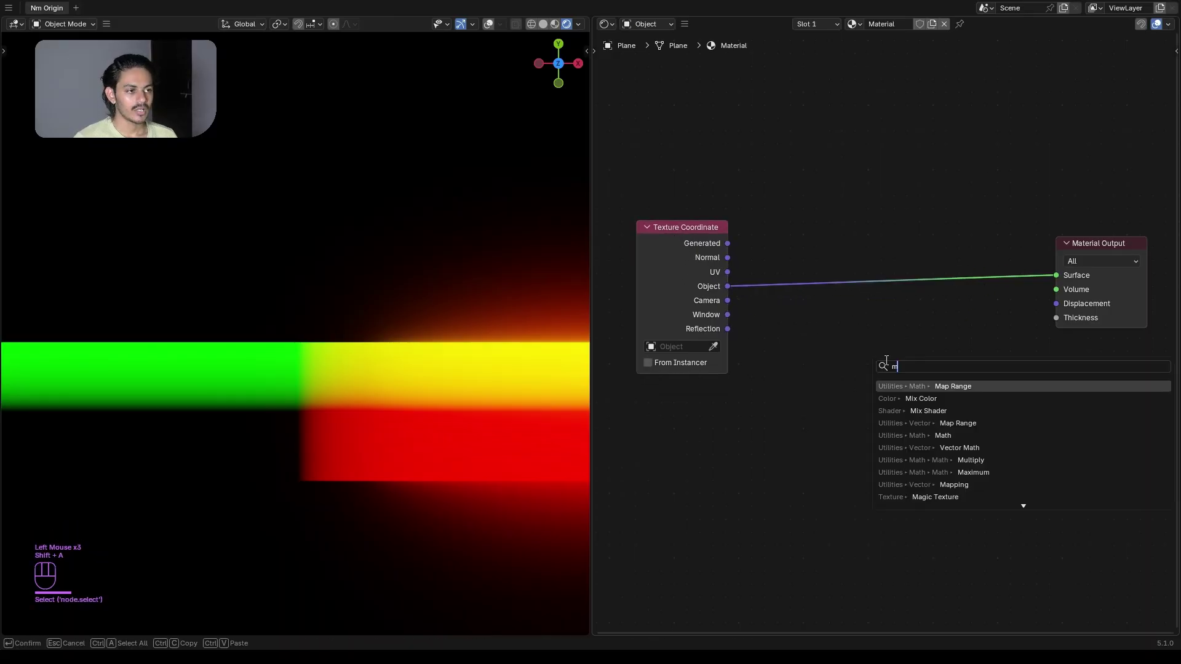
{"action": "type", "text": "i"}
{"action": "left_click", "coordinate": [939, 445]}
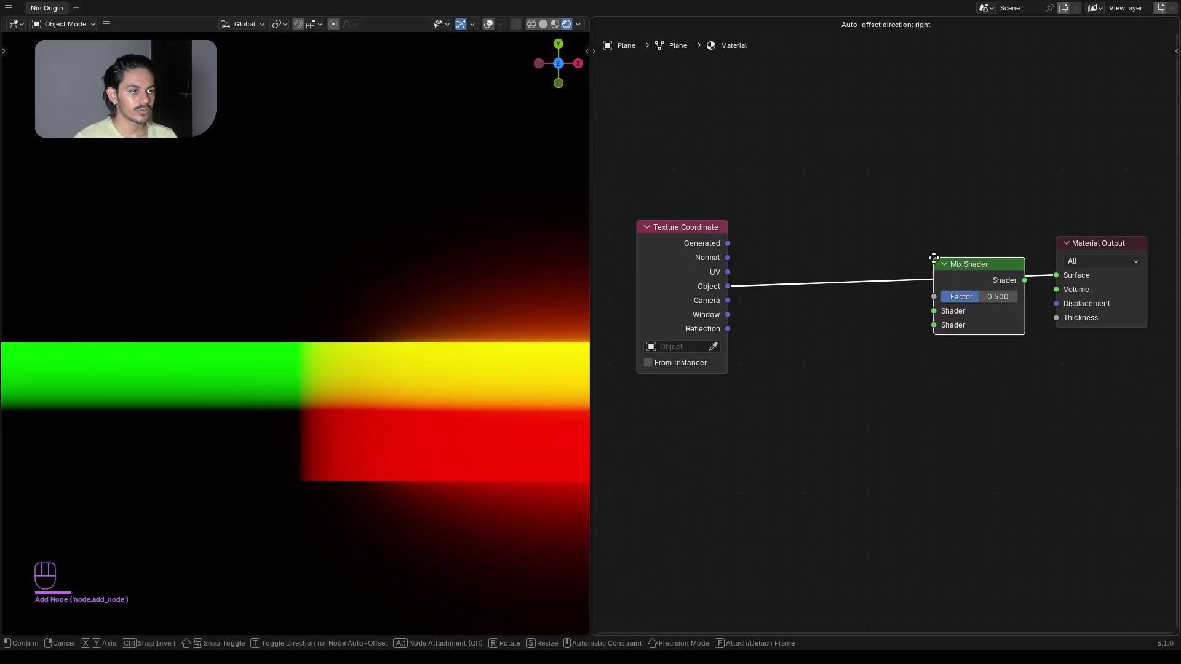
{"action": "left_click", "coordinate": [976, 268]}
{"action": "left_click_drag", "start_coordinate": [977, 268], "coordinate": [984, 261]}
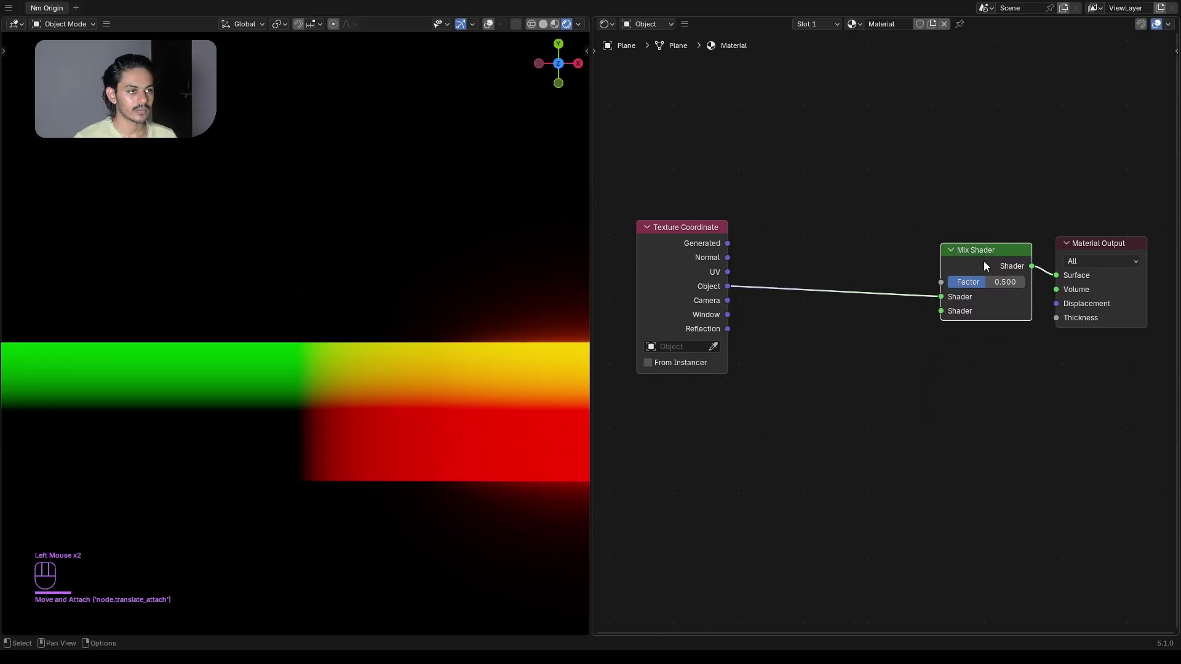
{"action": "mouse_move", "coordinate": [936, 297]}
{"action": "left_mouse_down"}
{"action": "mouse_move", "coordinate": [917, 289]}
{"action": "mouse_move", "coordinate": [941, 280]}
{"action": "left_mouse_up"}
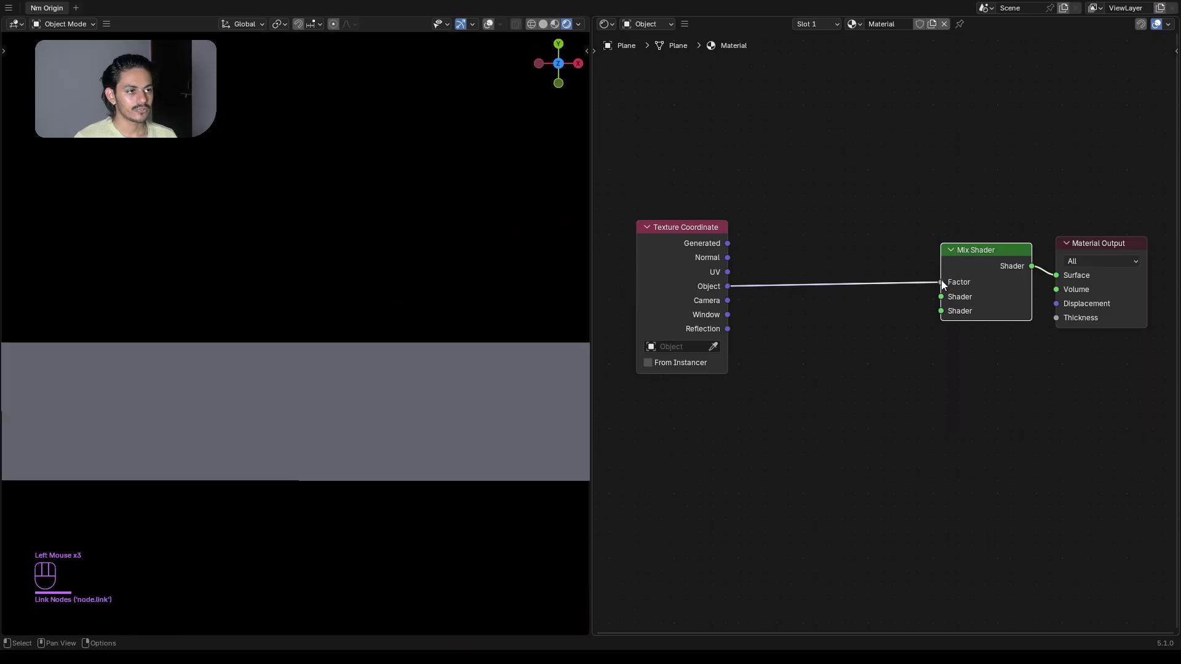
- Shift the output nodes aside, add an Emission shader and connect it to the Mix Shader's second Shader input
{"action": "left_click_drag", "start_coordinate": [1083, 242], "coordinate": [1112, 242]}
{"action": "left_click_drag", "start_coordinate": [1013, 255], "coordinate": [1026, 257]}
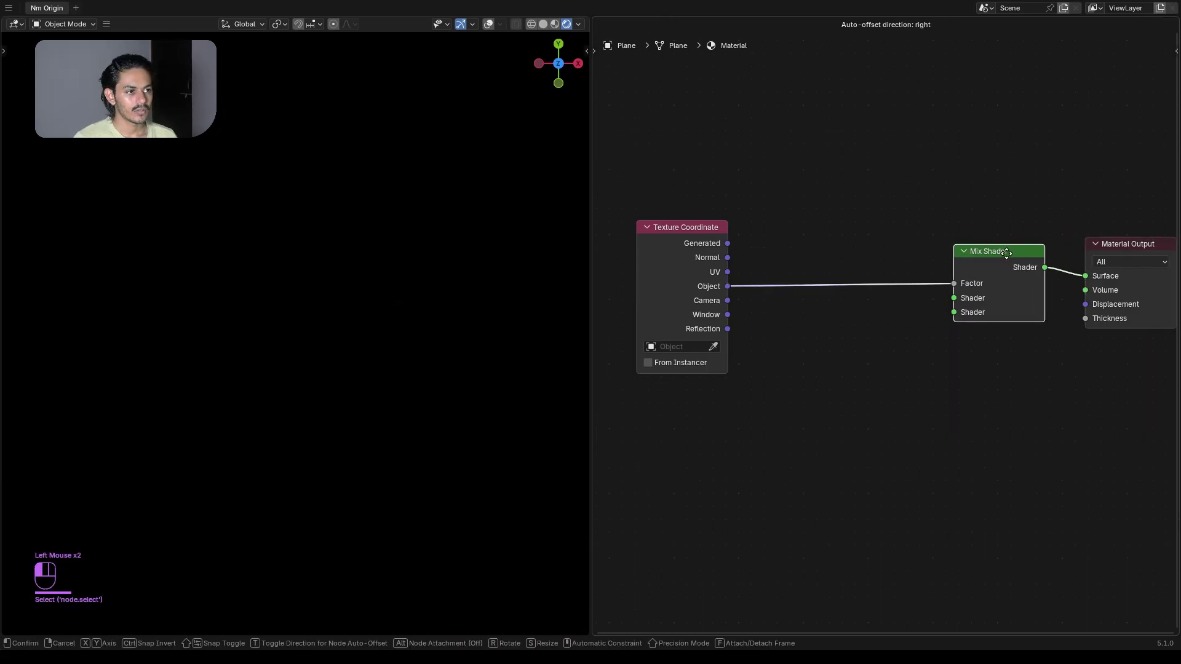
{"action": "left_click", "coordinate": [894, 224]}
{"action": "key", "text": "shift+a"}
{"action": "type", "text": "e"}
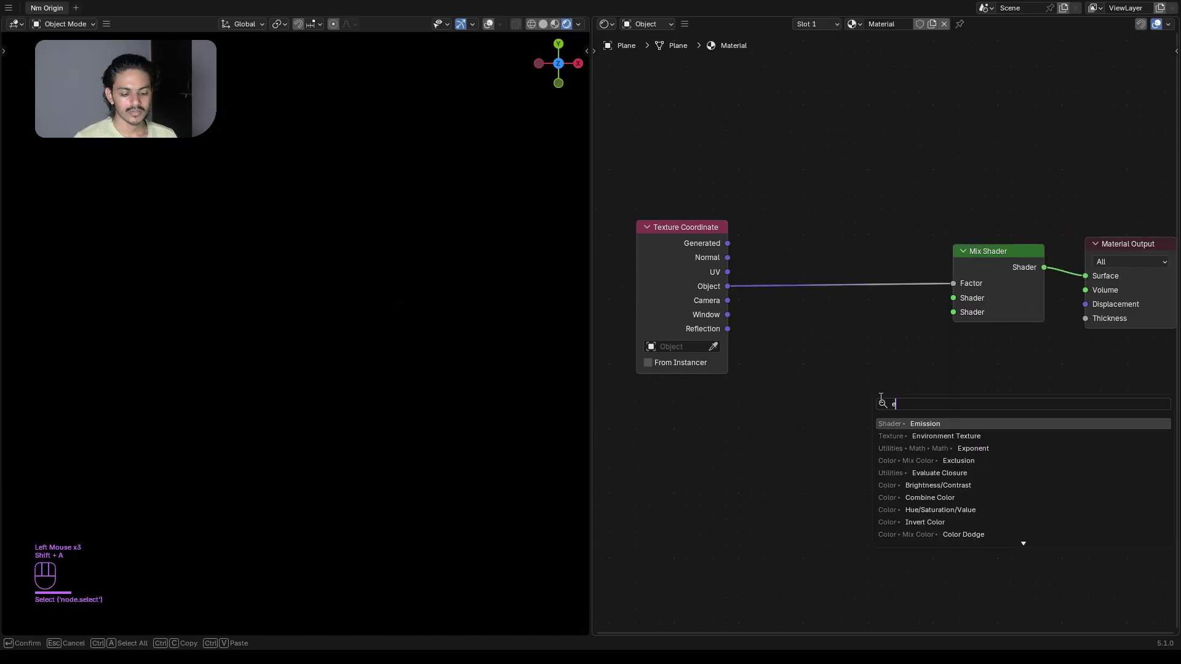
{"action": "left_click", "coordinate": [924, 420]}
{"action": "left_click", "coordinate": [828, 323]}
{"action": "left_click_drag", "start_coordinate": [922, 351], "coordinate": [953, 311]}
- Set the Emission strength to 2.4 and nudge the node into place
{"action": "left_click", "coordinate": [873, 383]}
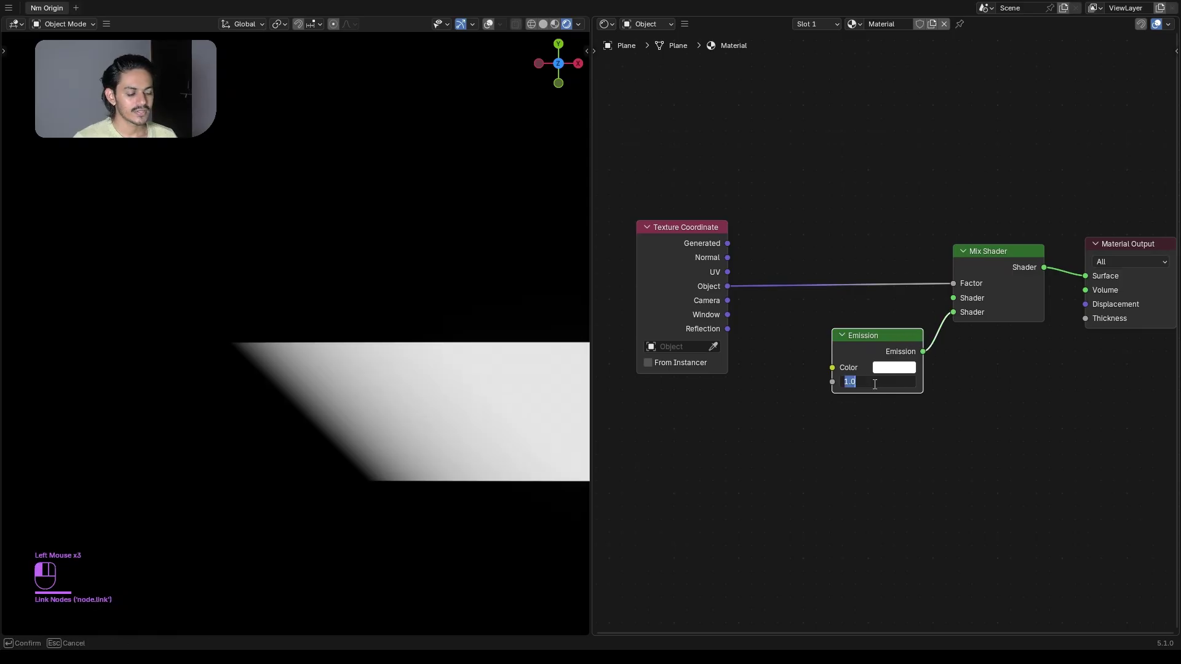
{"action": "type", "text": "2"}
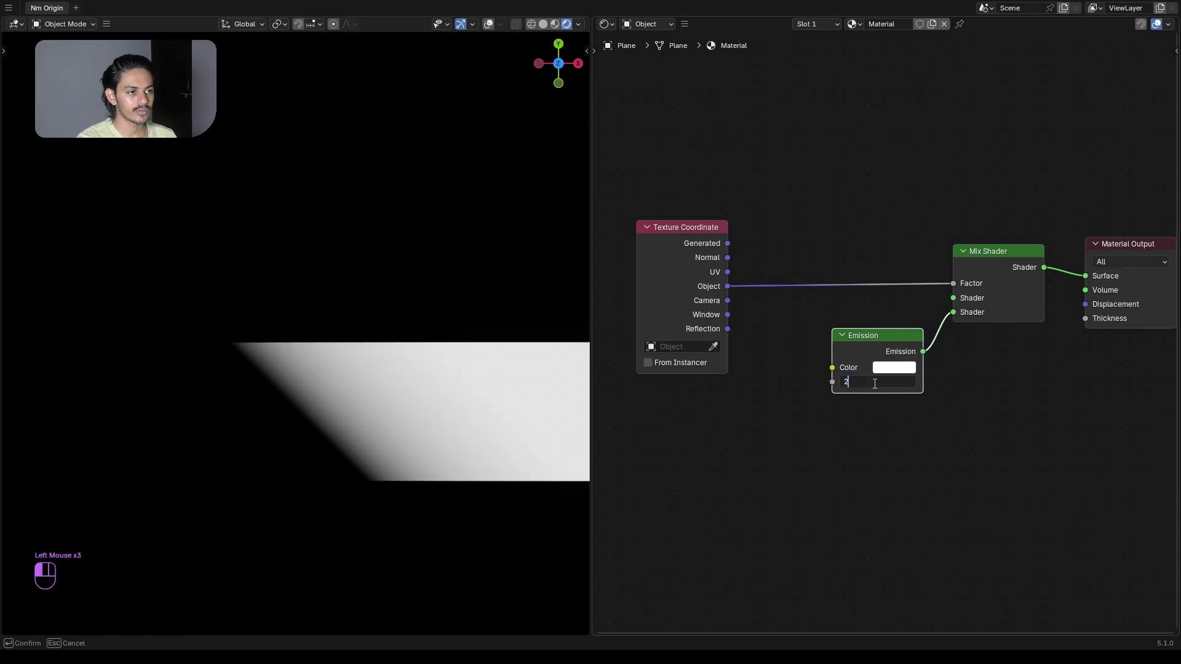
{"action": "type", "text": ".4"}
{"action": "key", "text": "Return"}
{"action": "left_click_drag", "start_coordinate": [871, 335], "coordinate": [873, 331]}
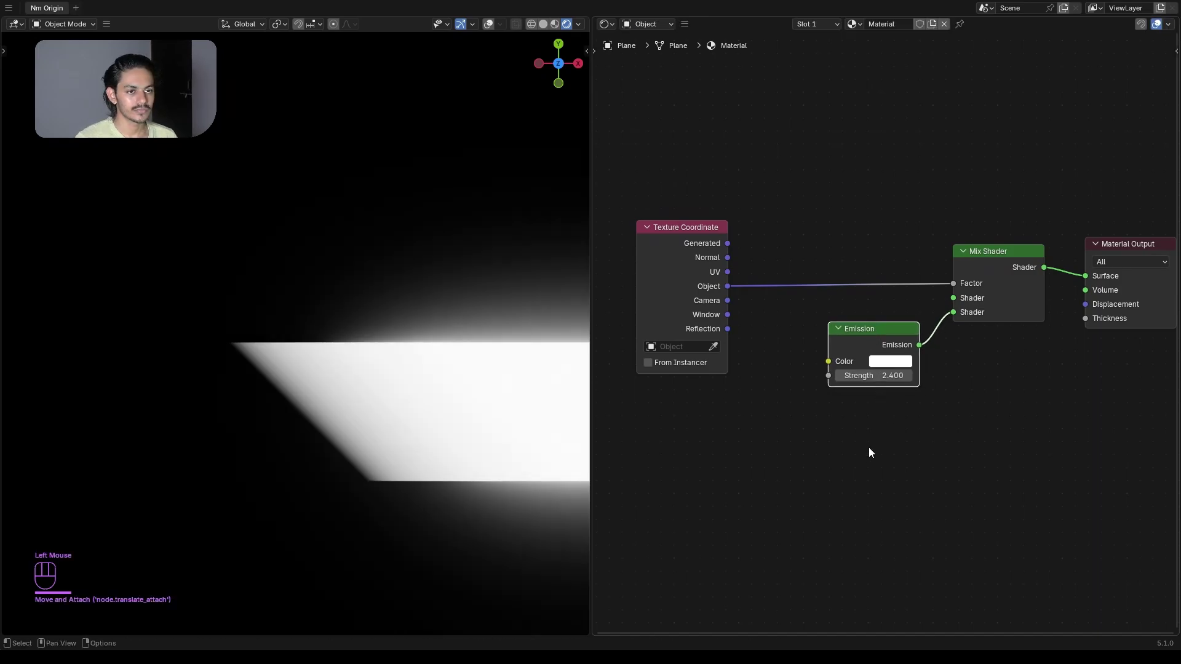
{"action": "middle_click_drag", "start_coordinate": [839, 455], "coordinate": [852, 445]}
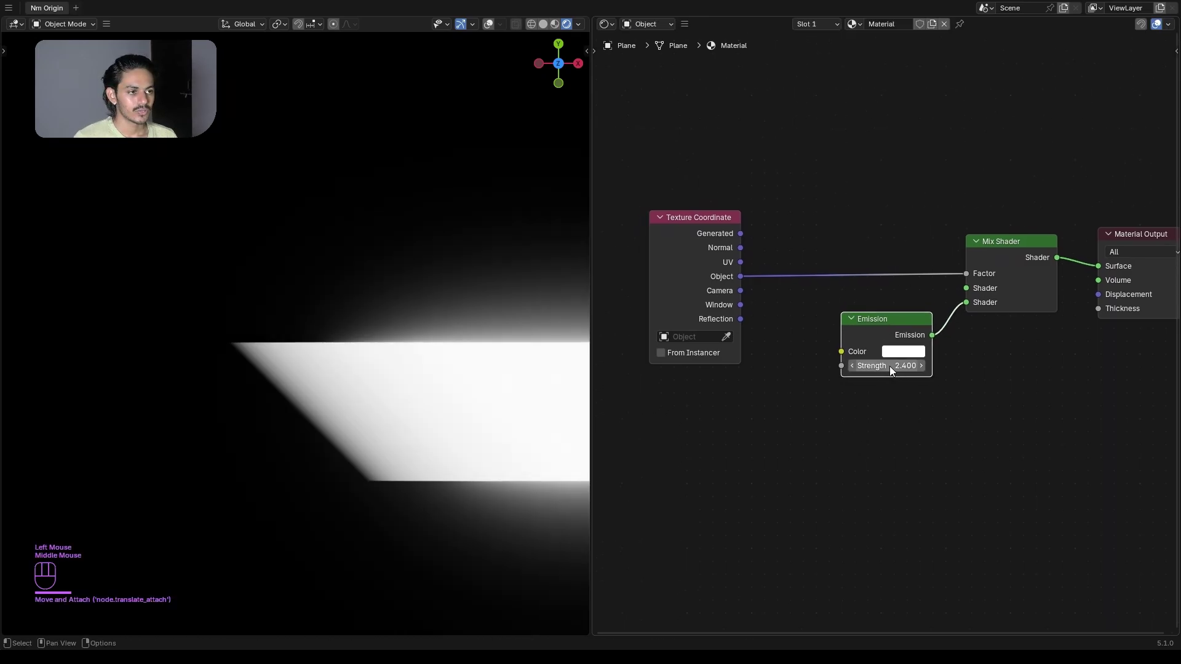
{"action": "left_click", "coordinate": [890, 367]}
{"action": "left_click", "coordinate": [851, 430]}
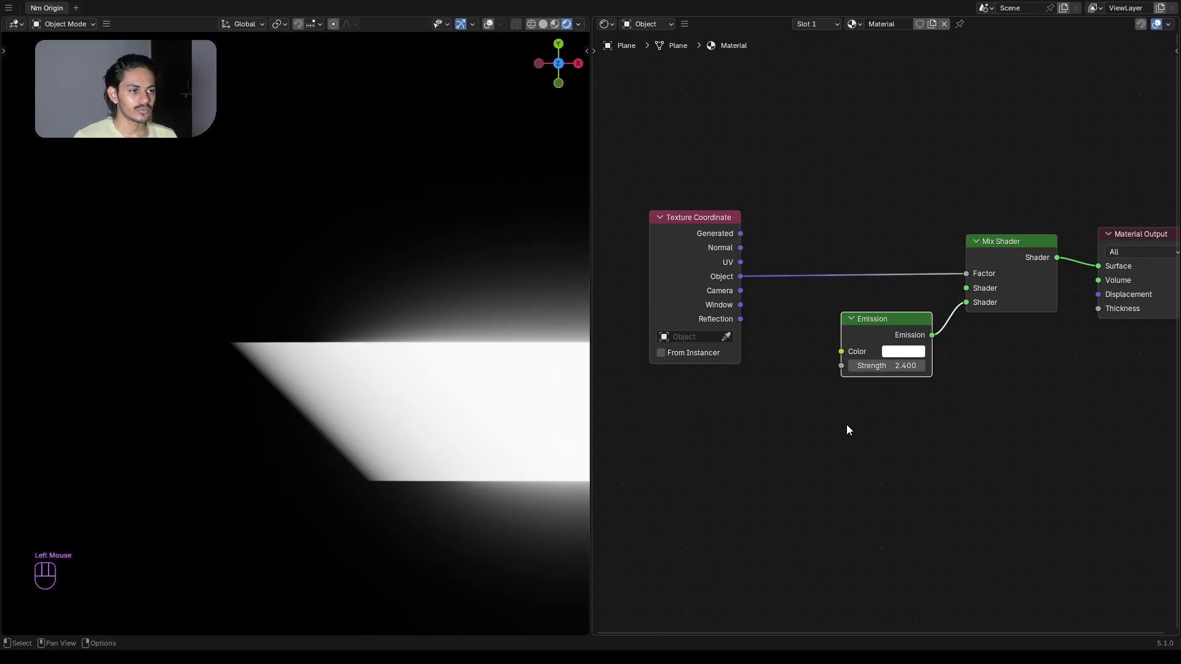
- Move the Texture Coordinate node away from the shaders and lower the Emission node to open up space
{"action": "scroll", "coordinate": [847, 429], "scroll_direction": "down", "scroll_amount": 3}
{"action": "middle_click_drag", "start_coordinate": [771, 337], "coordinate": [818, 371]}
{"action": "left_click_drag", "start_coordinate": [770, 303], "coordinate": [679, 294]}
{"action": "left_click_drag", "start_coordinate": [905, 370], "coordinate": [901, 381]}
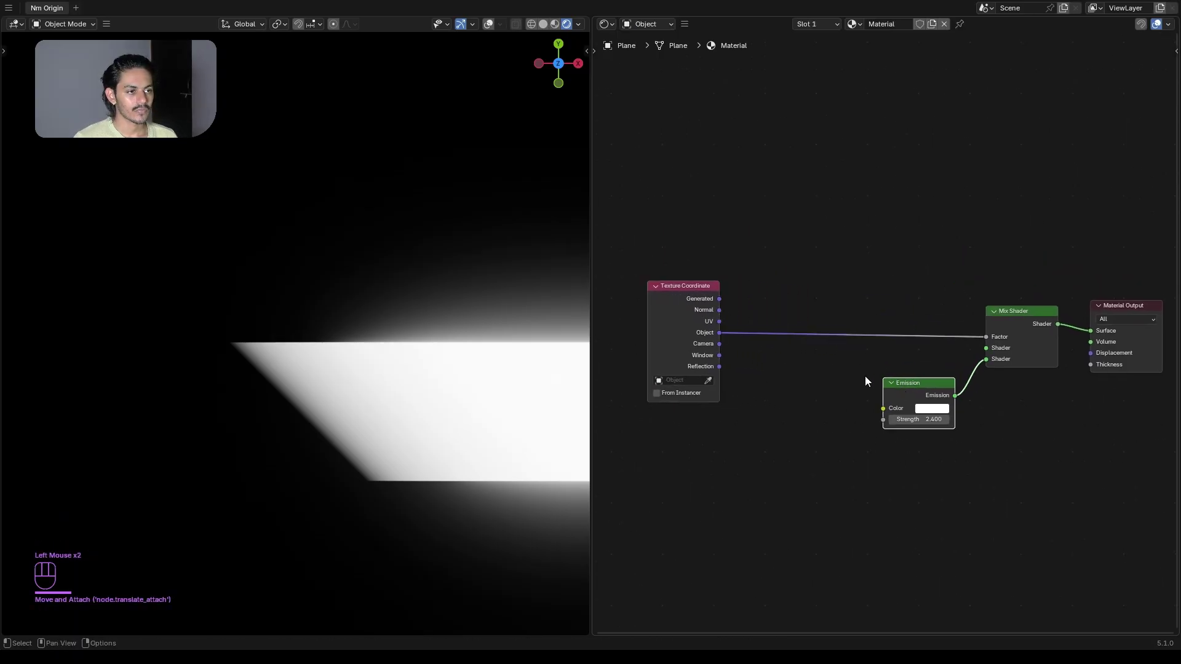
{"action": "left_click_drag", "start_coordinate": [669, 290], "coordinate": [655, 282]}
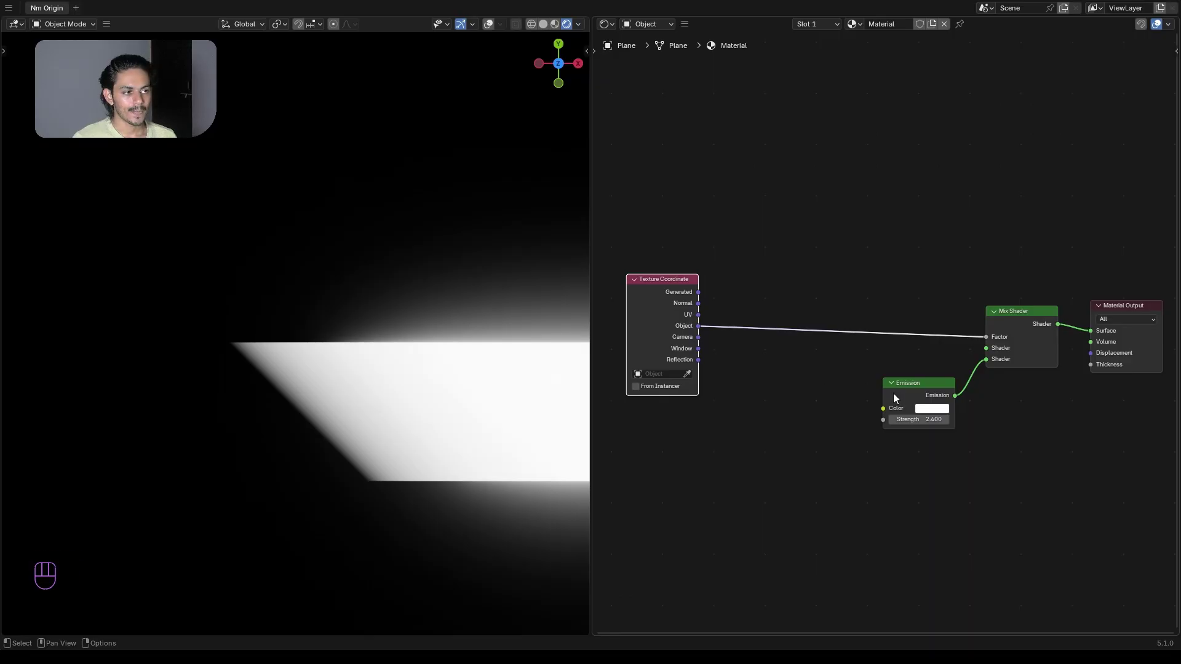
{"action": "middle_click_drag", "start_coordinate": [894, 398], "coordinate": [821, 409]}
{"action": "left_click_drag", "start_coordinate": [849, 401], "coordinate": [849, 456]}
- Switch the viewport to Material Preview, connect a new Transparent BSDF to the Mix Shader's first Shader input, and align it with the Emission node
{"action": "scroll", "coordinate": [836, 409], "scroll_direction": "up", "scroll_amount": 3}
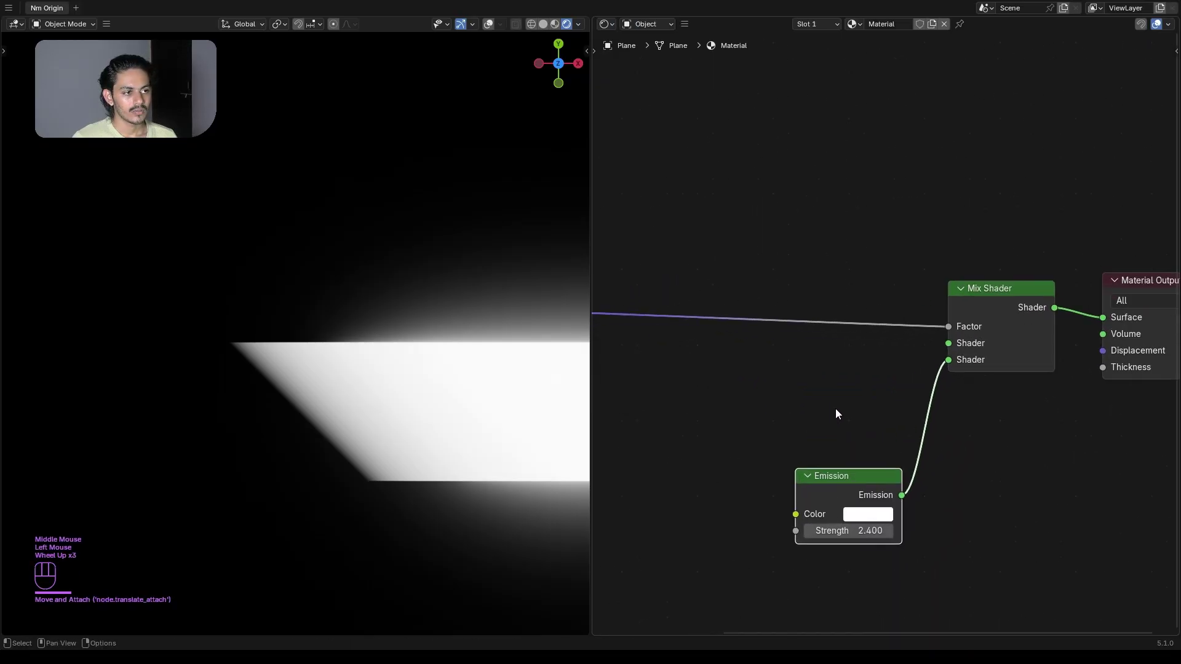
{"action": "middle_click_drag", "start_coordinate": [836, 409], "coordinate": [888, 403]}
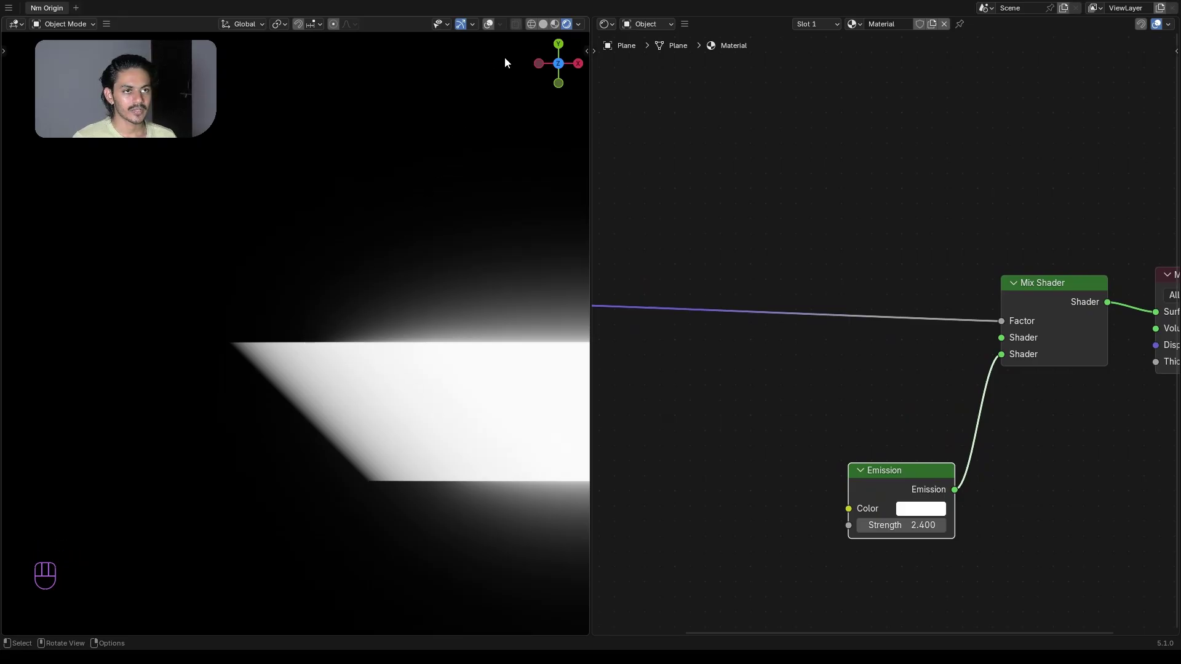
{"action": "left_click", "coordinate": [554, 25]}
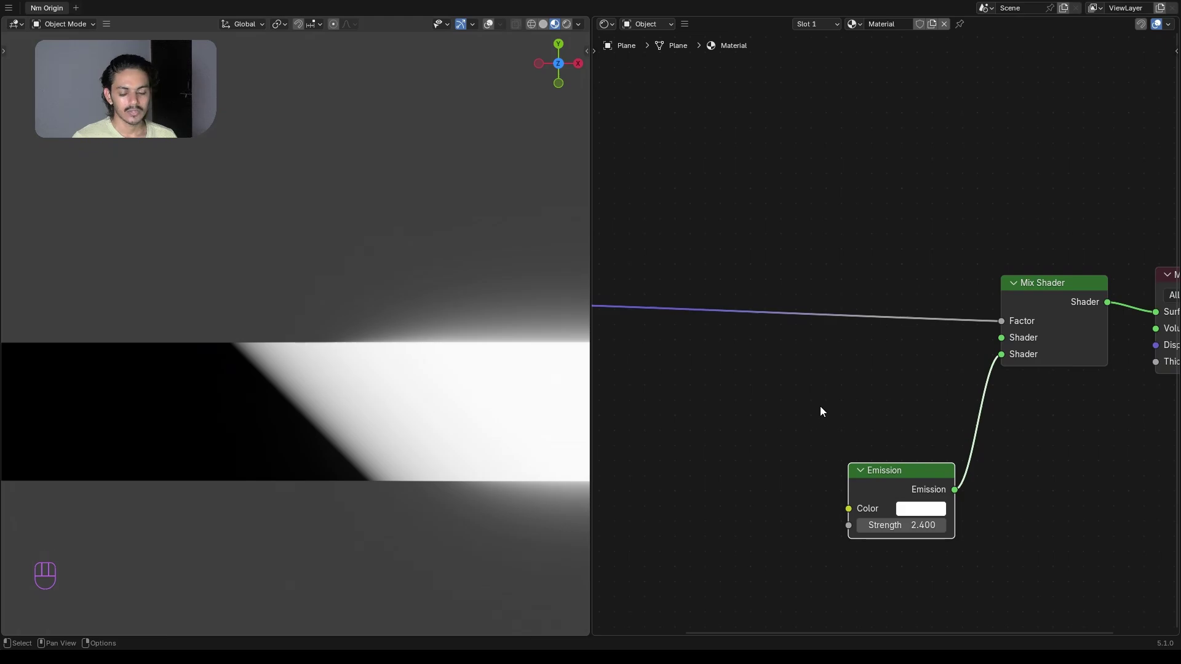
{"action": "key", "text": "shift+a"}
{"action": "type", "text": "tr"}
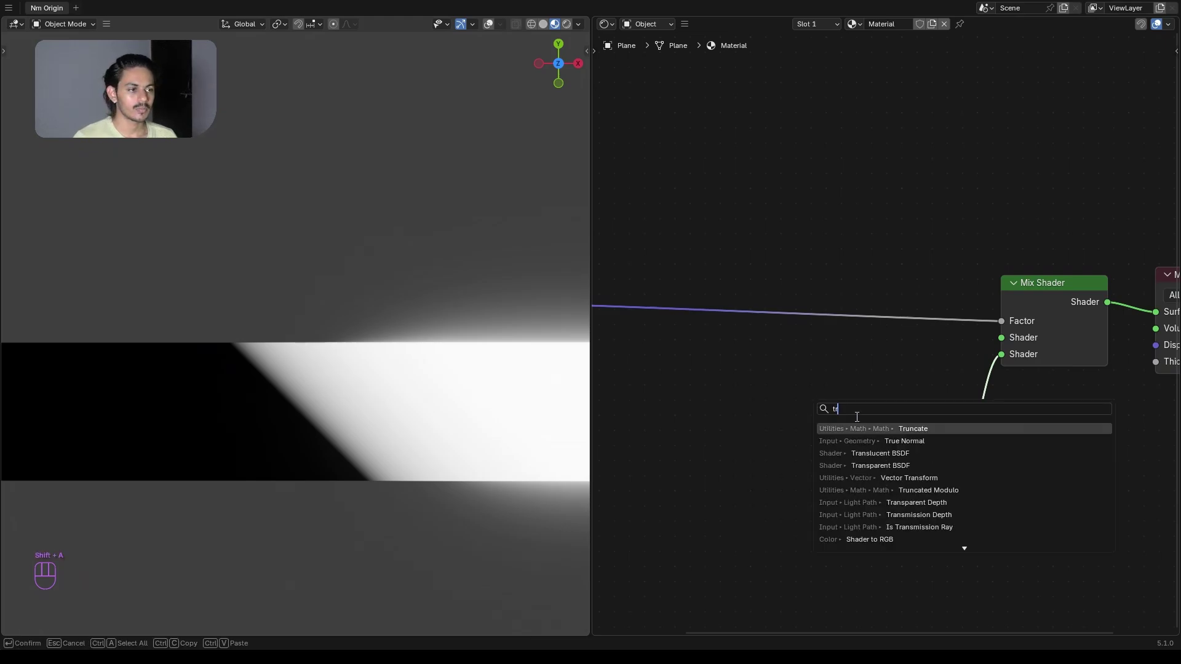
{"action": "left_click", "coordinate": [908, 465]}
{"action": "left_click", "coordinate": [815, 357]}
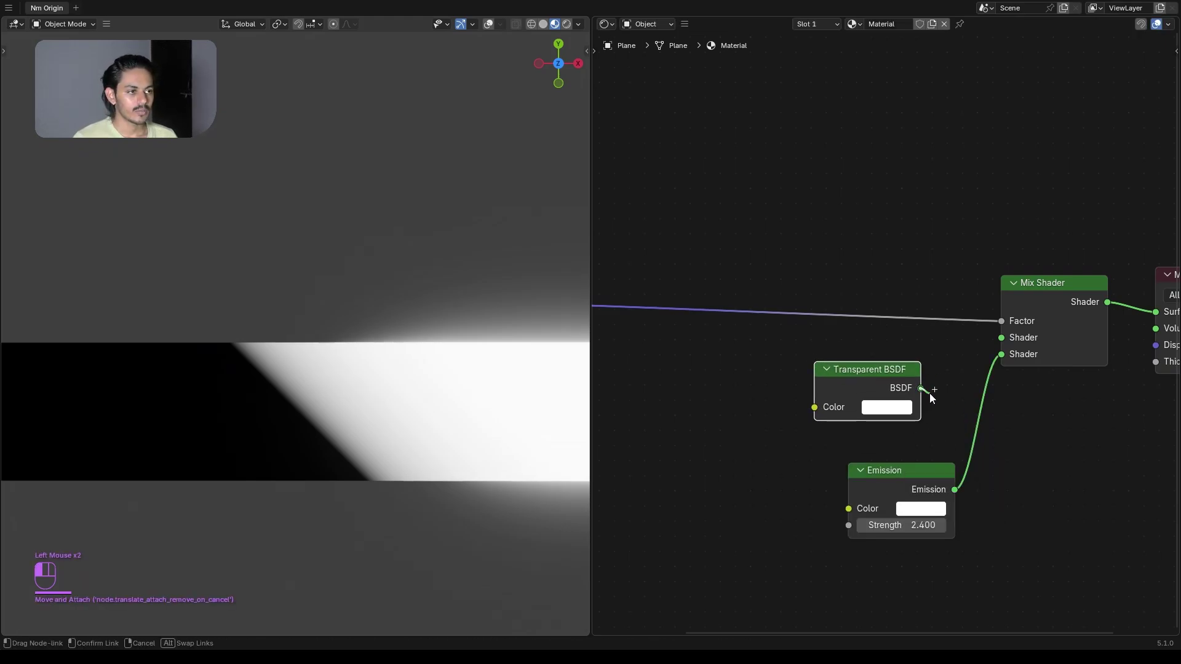
{"action": "left_click_drag", "start_coordinate": [921, 389], "coordinate": [1001, 337]}
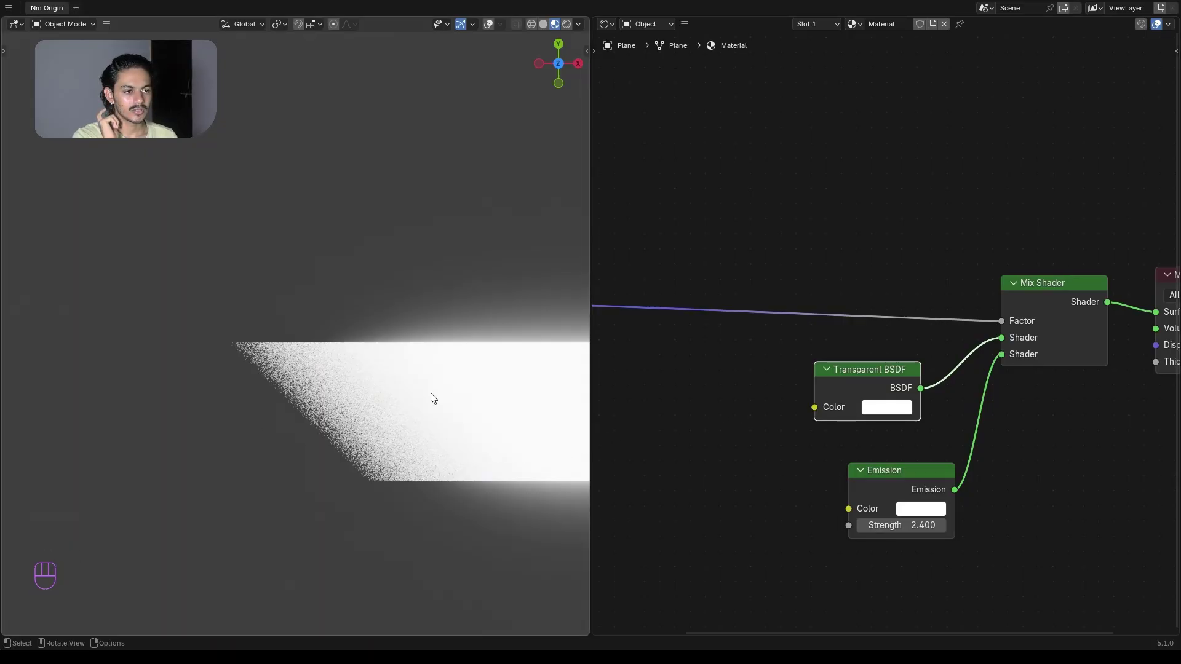
{"action": "mouse_move", "coordinate": [861, 394]}
{"action": "left_mouse_down"}
{"action": "mouse_move", "coordinate": [854, 402]}
{"action": "mouse_move", "coordinate": [862, 393]}
{"action": "left_mouse_up"}
{"action": "left_click_drag", "start_coordinate": [899, 470], "coordinate": [879, 468]}
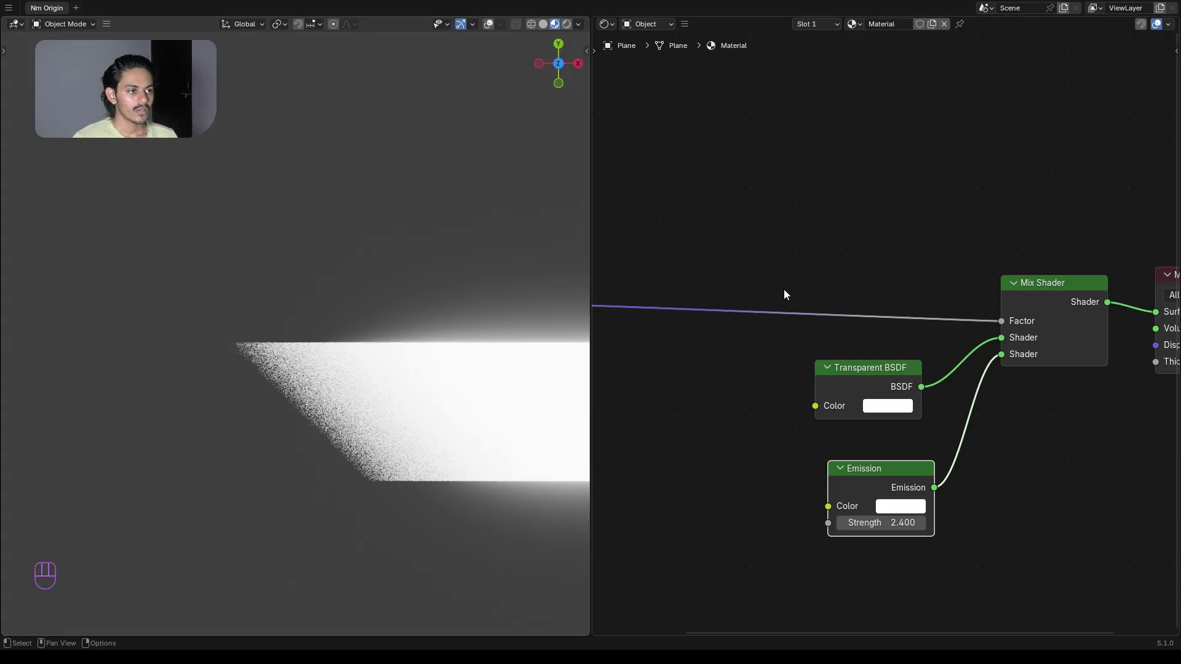
- Shift the Texture Coordinate node a little further from the Mix Shader and deselect it
{"action": "scroll", "coordinate": [784, 290], "scroll_direction": "down", "scroll_amount": 3}
{"action": "middle_click_drag", "start_coordinate": [773, 342], "coordinate": [884, 357]}
{"action": "left_click_drag", "start_coordinate": [668, 282], "coordinate": [634, 284]}
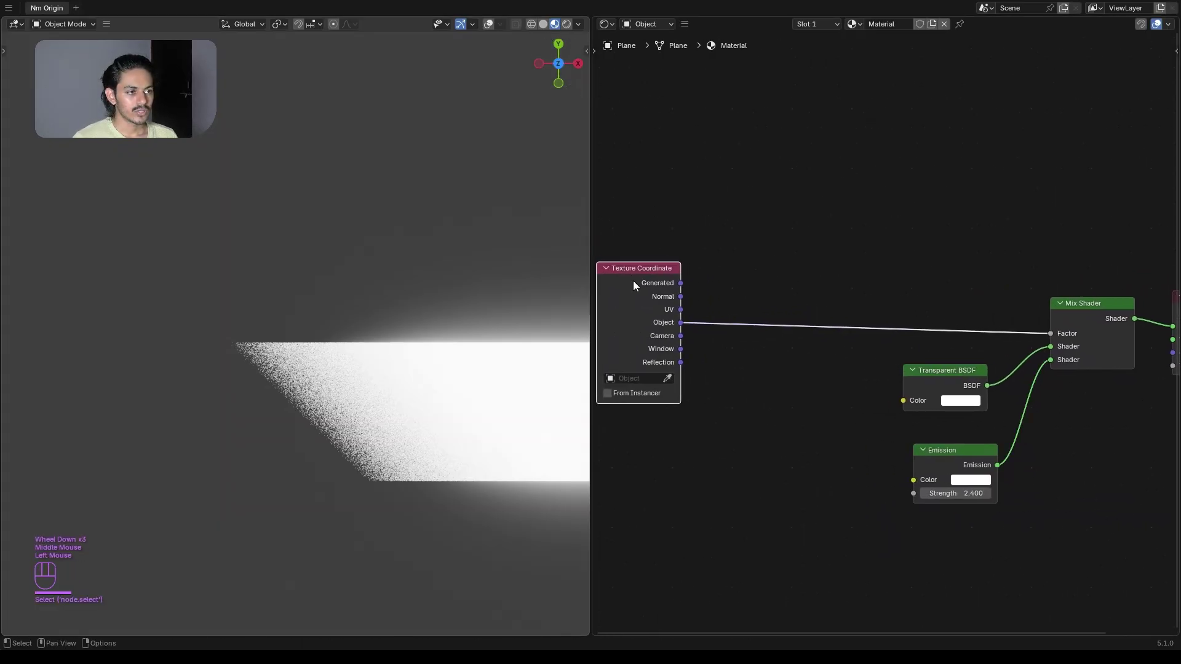
{"action": "left_click", "coordinate": [825, 268]}
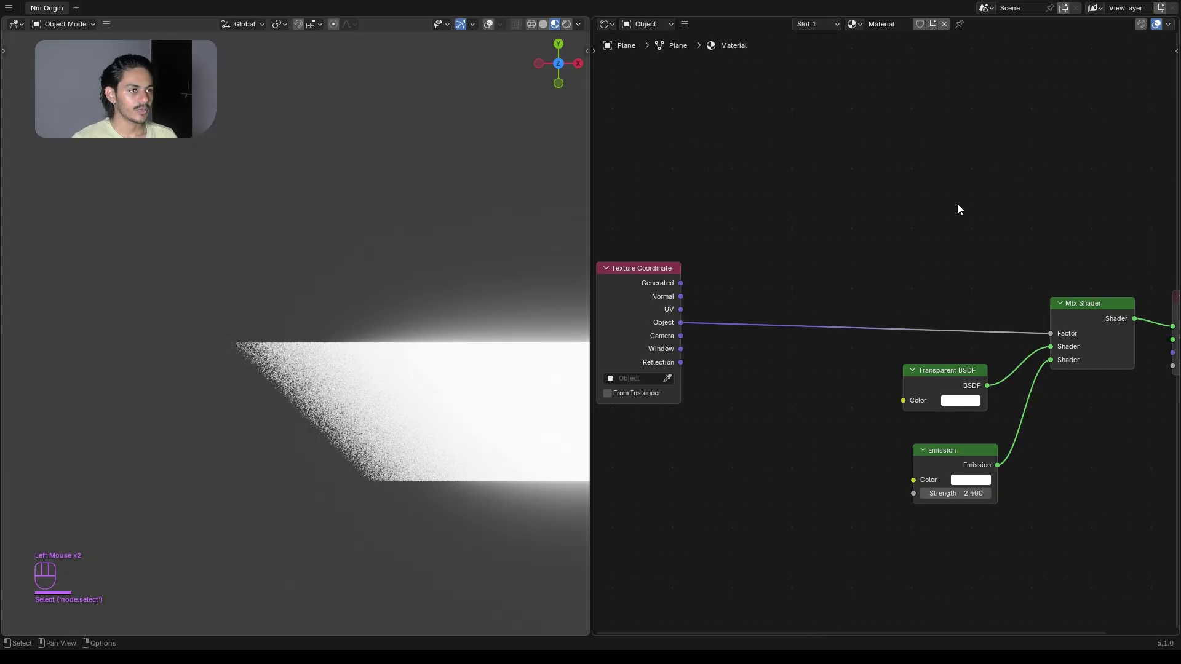
- Set the material's surface Render Method to Blended and hide the node editor's sidebar again
{"action": "key", "text": "n"}
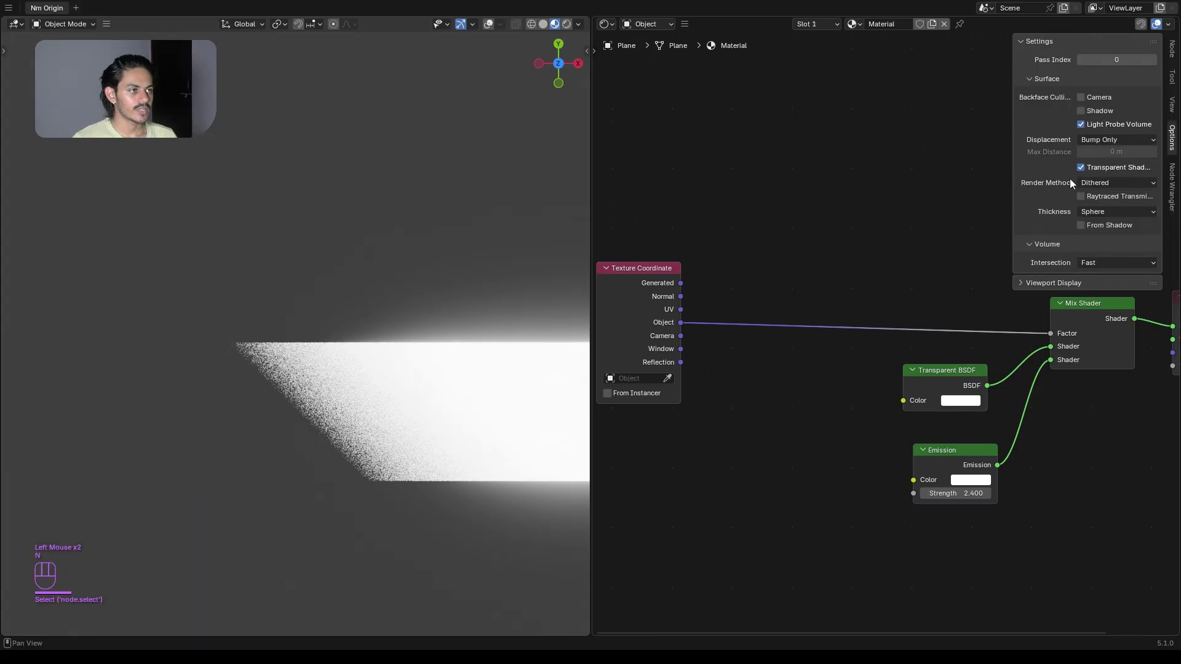
{"action": "left_click", "coordinate": [1122, 183]}
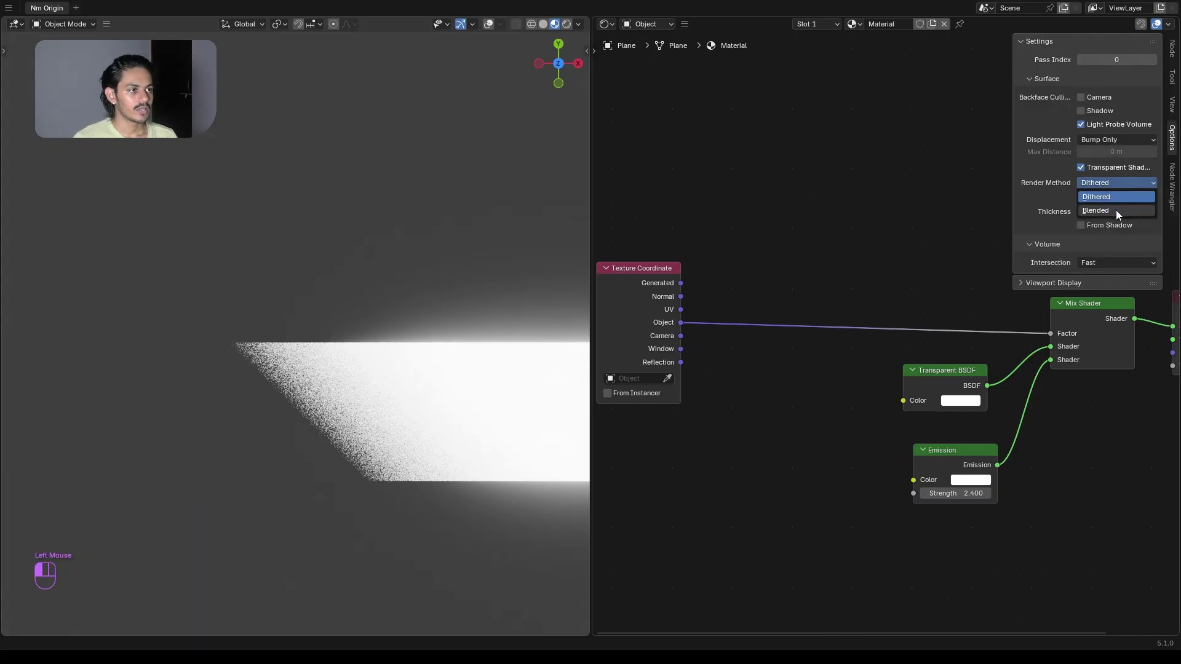
{"action": "left_click", "coordinate": [1116, 210]}
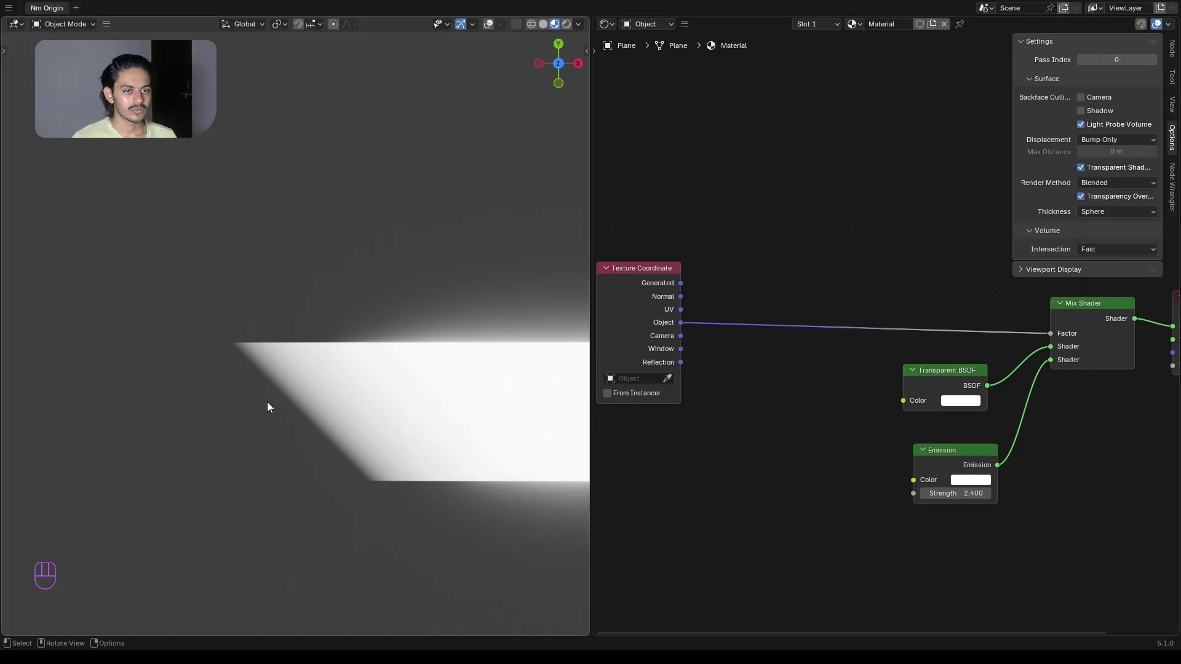
{"action": "left_click", "coordinate": [816, 412]}
{"action": "key", "text": "n"}
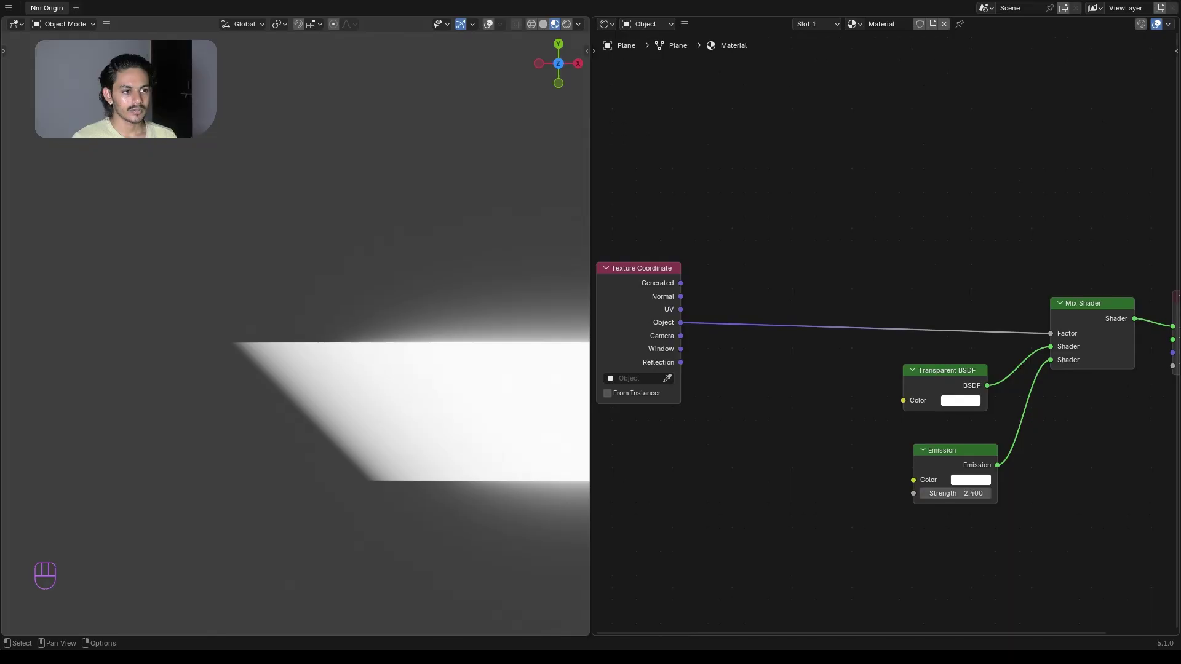
- Move the Texture Coordinate node further out and lower the Transparent BSDF and Emission nodes together below the Mix Shader
{"action": "middle_click_drag", "start_coordinate": [758, 355], "coordinate": [857, 367]}
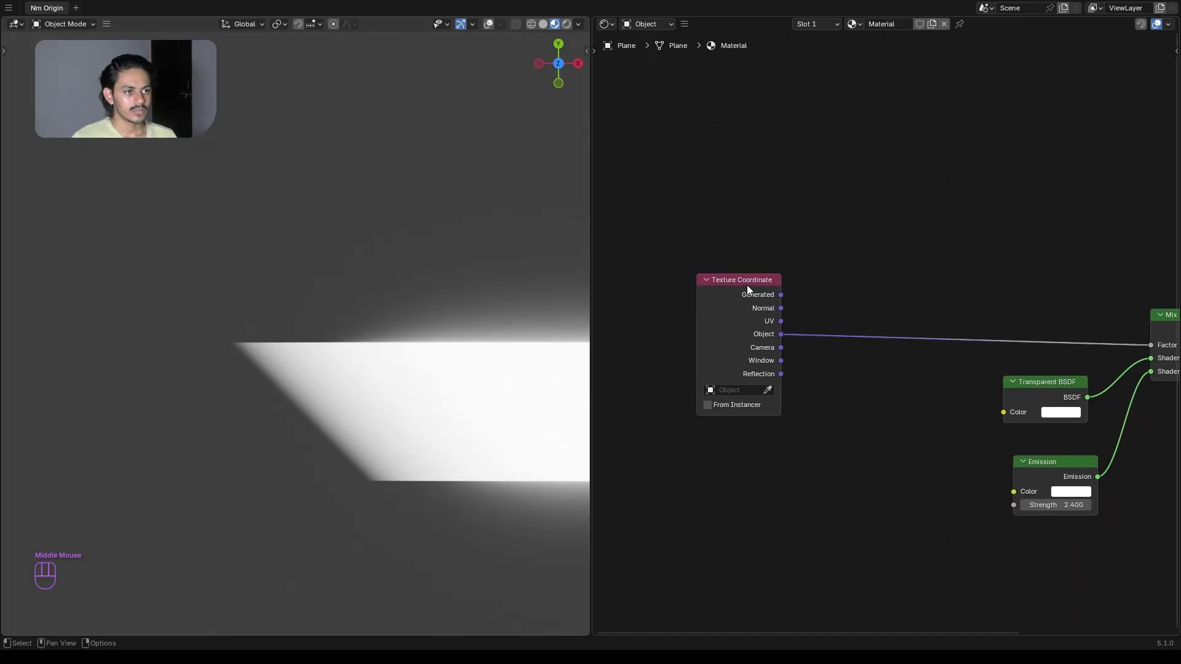
{"action": "left_click_drag", "start_coordinate": [747, 286], "coordinate": [686, 272]}
{"action": "middle_click_drag", "start_coordinate": [834, 363], "coordinate": [650, 314]}
{"action": "left_click_drag", "start_coordinate": [818, 305], "coordinate": [915, 504]}
{"action": "left_click_drag", "start_coordinate": [843, 342], "coordinate": [858, 380]}
{"action": "left_click", "coordinate": [859, 380]}
{"action": "middle_click_drag", "start_coordinate": [770, 338], "coordinate": [862, 390]}
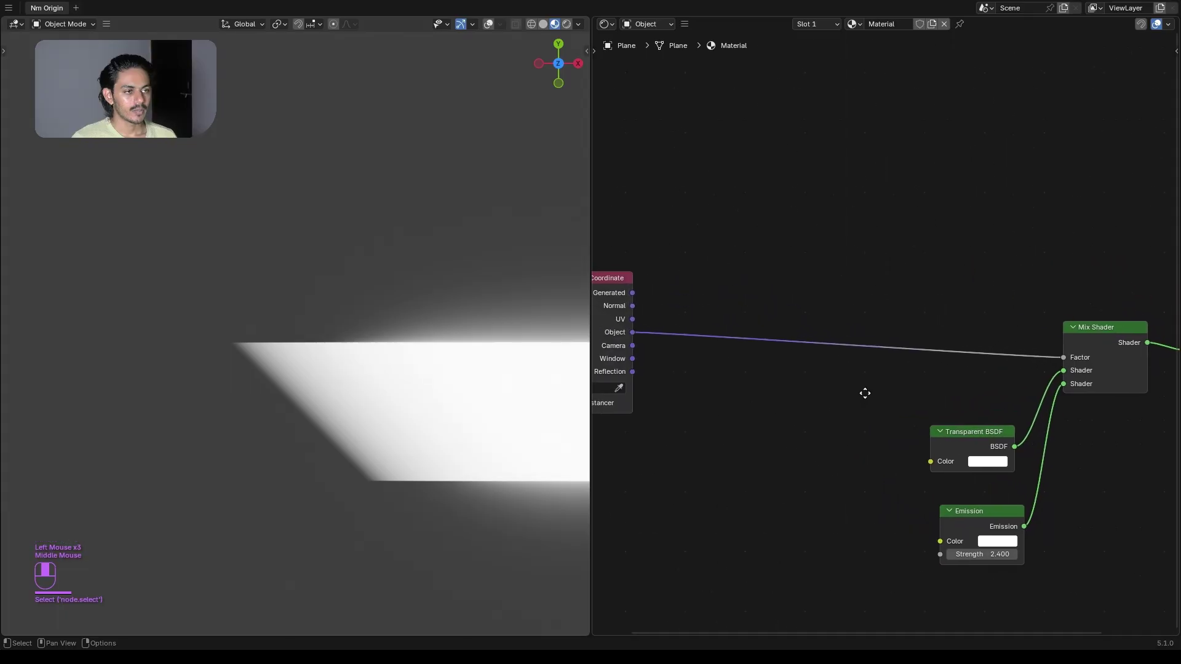
- Insert a Linear Light color mix node into the link between the Texture Coordinate's Object output and the Mix Shader's Factor
{"action": "scroll", "coordinate": [850, 385], "scroll_direction": "up", "scroll_amount": 2}
{"action": "key", "text": "shift+a"}
{"action": "type", "text": "li"}
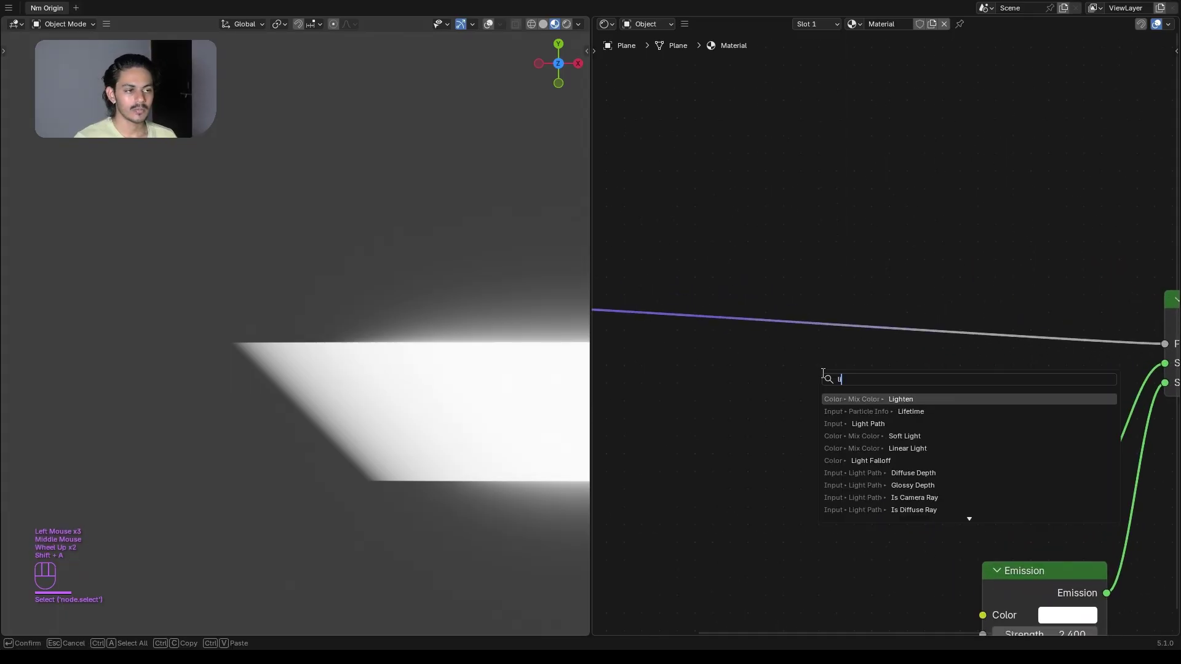
{"action": "left_click", "coordinate": [883, 448]}
{"action": "left_click", "coordinate": [797, 278]}
{"action": "scroll", "coordinate": [961, 325], "scroll_direction": "down", "scroll_amount": 3}
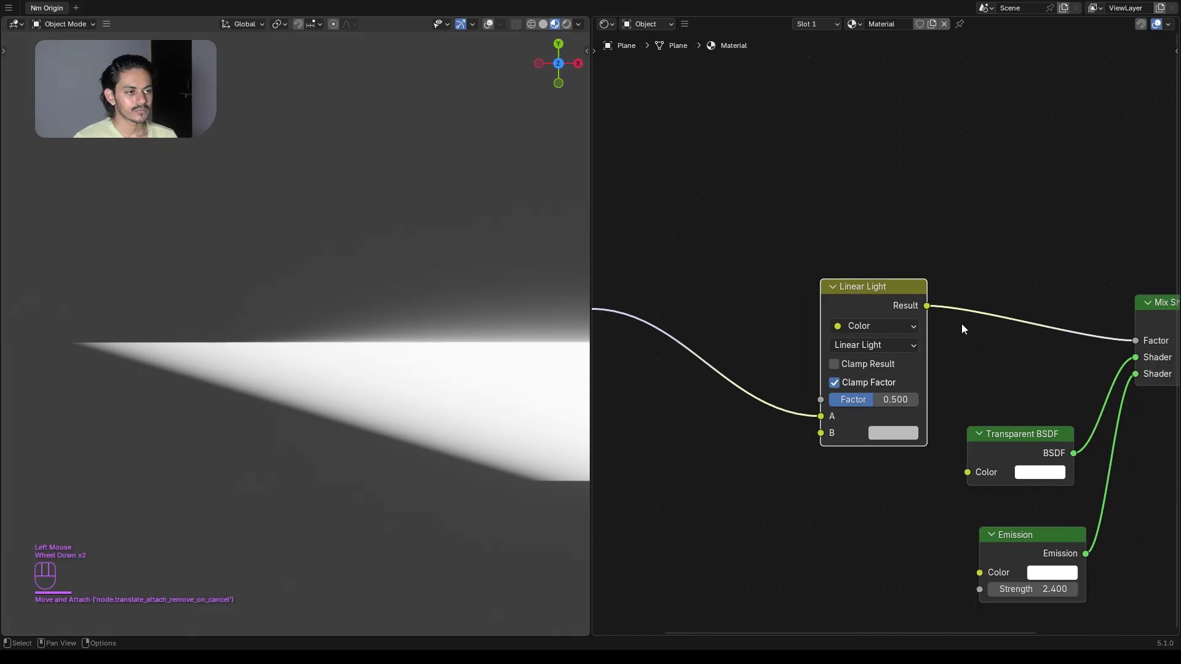
- Move the Texture Coordinate and Linear Light nodes away from the Mix Shader to make room before its Factor input
{"action": "middle_click_drag", "start_coordinate": [961, 325], "coordinate": [1007, 320]}
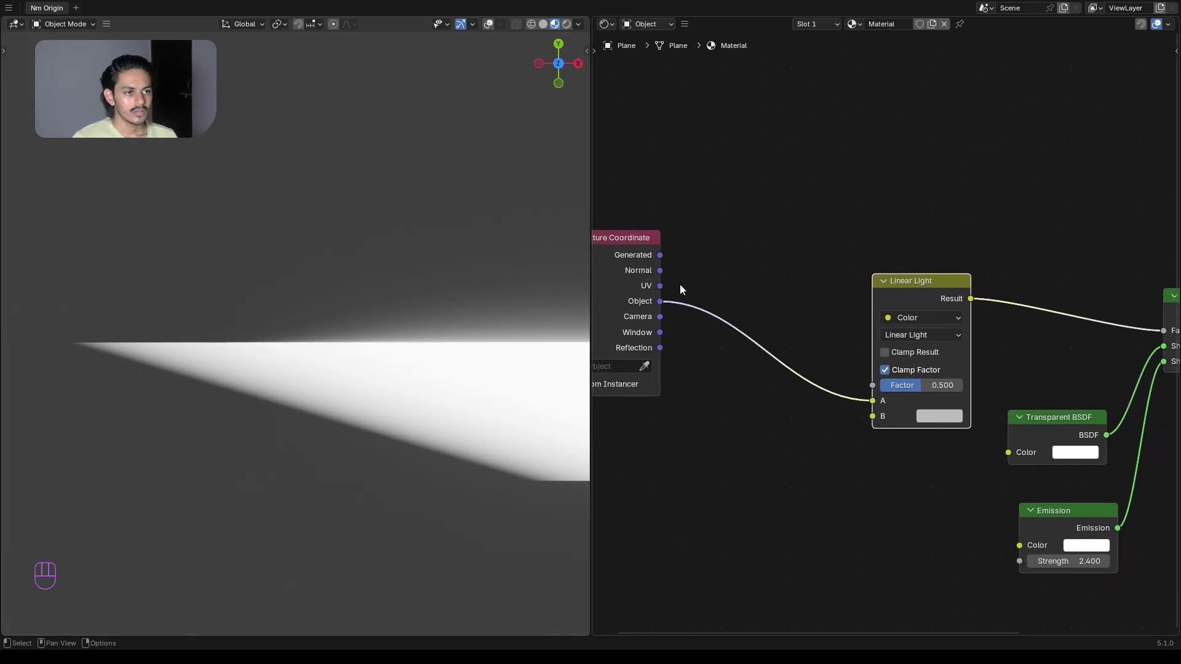
{"action": "left_click_drag", "start_coordinate": [632, 238], "coordinate": [578, 234]}
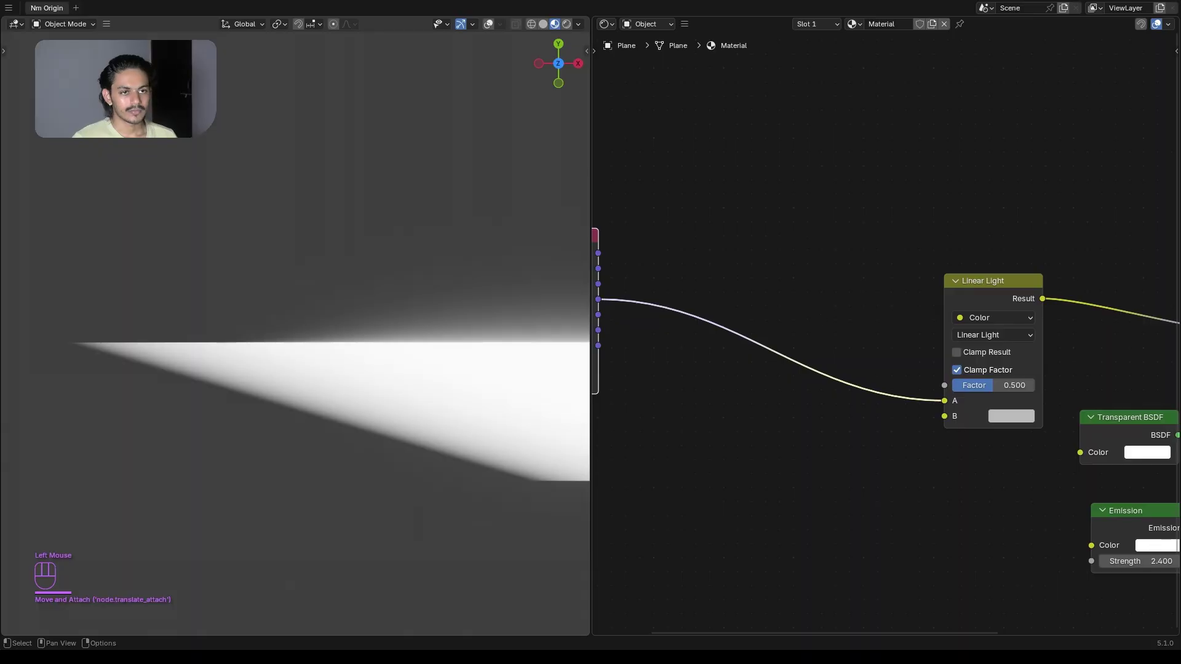
{"action": "middle_click_drag", "start_coordinate": [870, 393], "coordinate": [736, 384]}
{"action": "left_click_drag", "start_coordinate": [855, 281], "coordinate": [748, 280]}
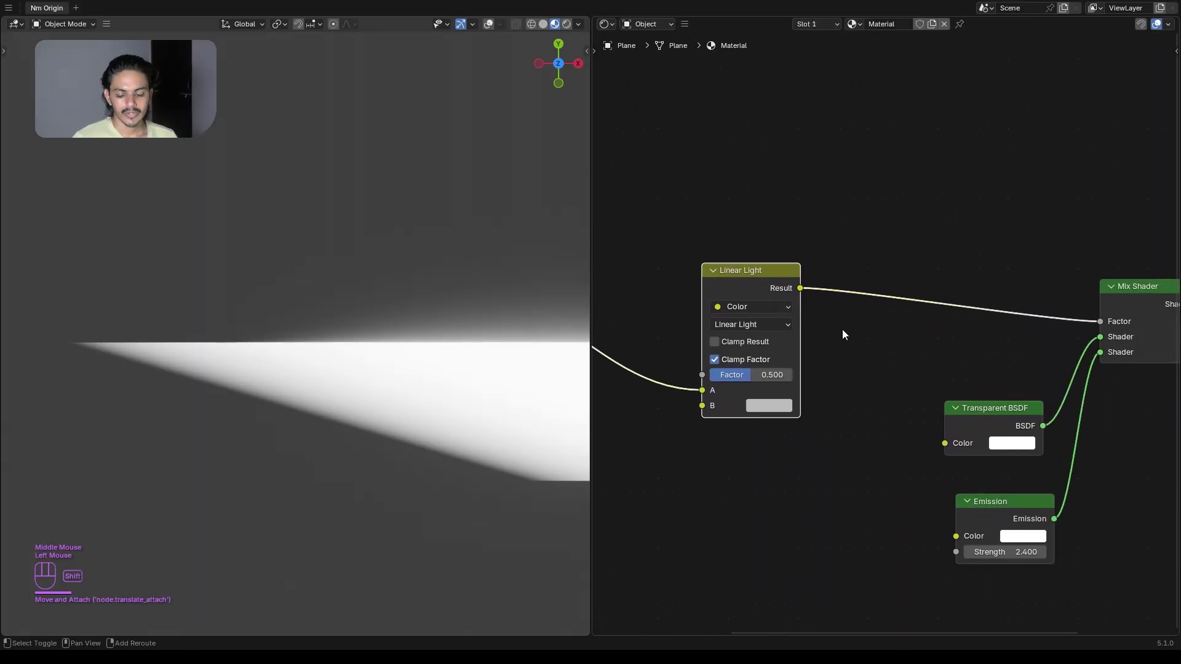
- Insert a Separate XYZ node after Linear Light and connect its Y output to the Mix Shader's Factor
{"action": "key", "text": "shift+a"}
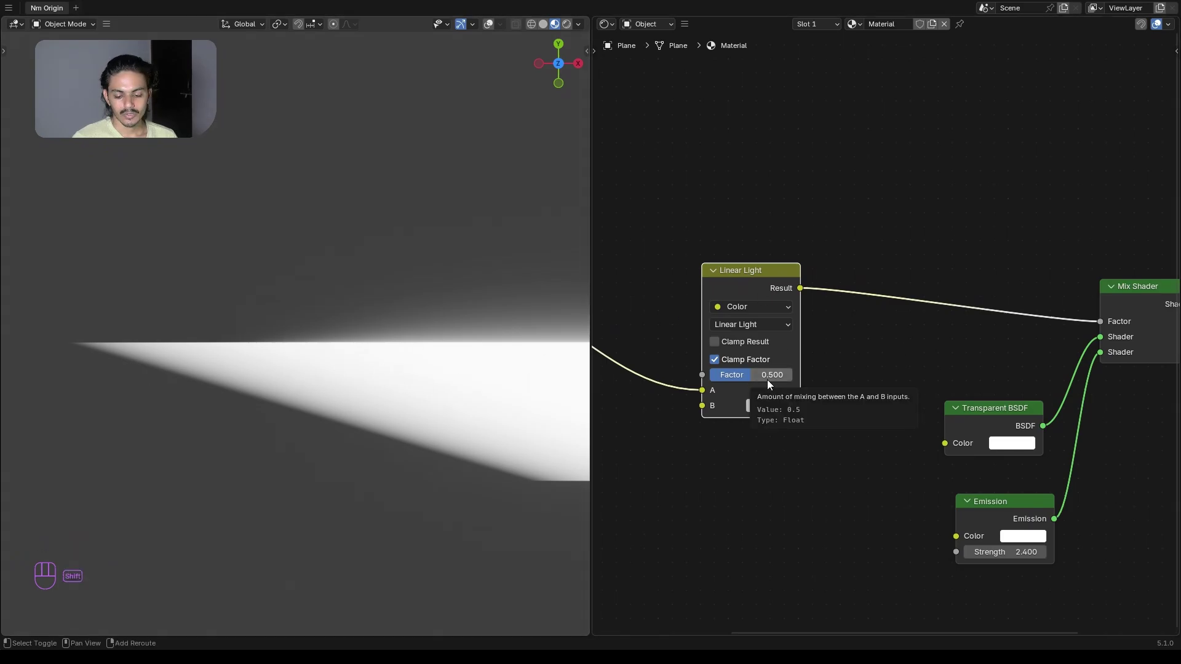
{"action": "key", "text": "shift+a"}
{"action": "type", "text": "sep"}
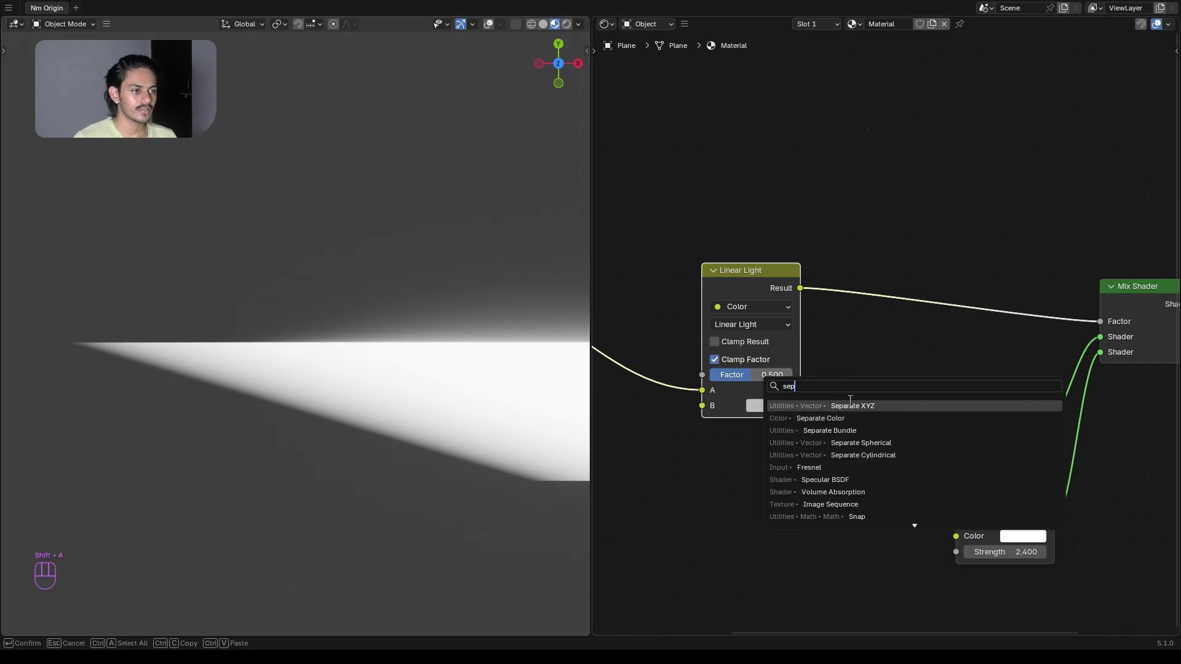
{"action": "left_click", "coordinate": [850, 406]}
{"action": "left_click", "coordinate": [896, 274]}
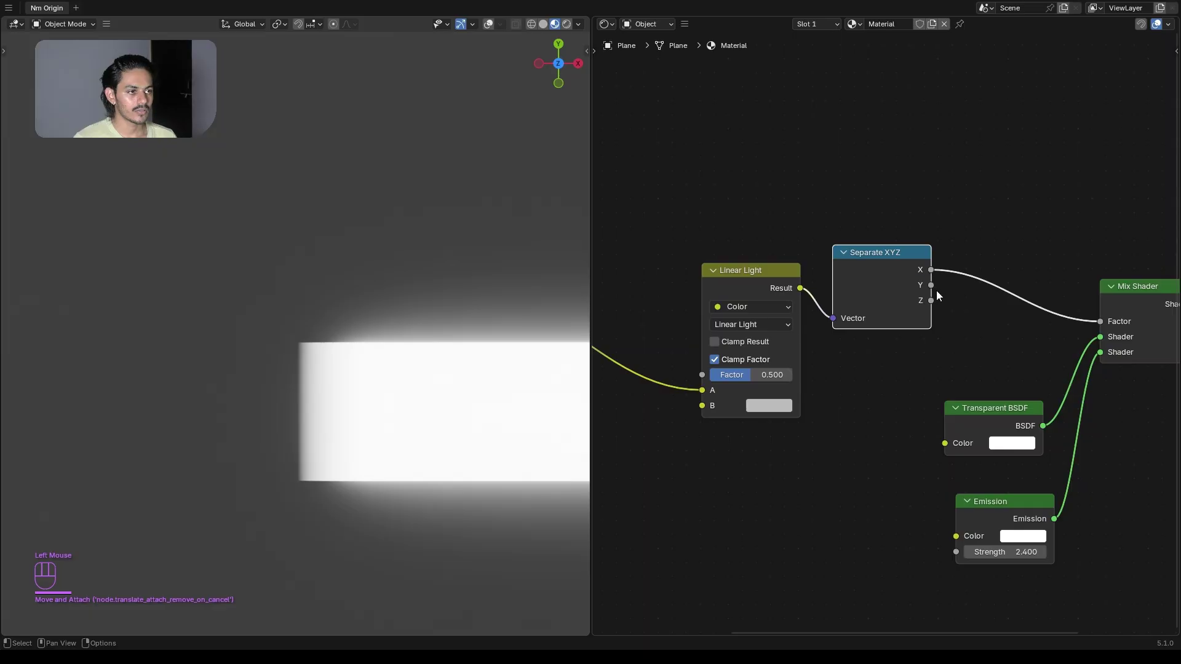
{"action": "left_click_drag", "start_coordinate": [932, 286], "coordinate": [1100, 321]}
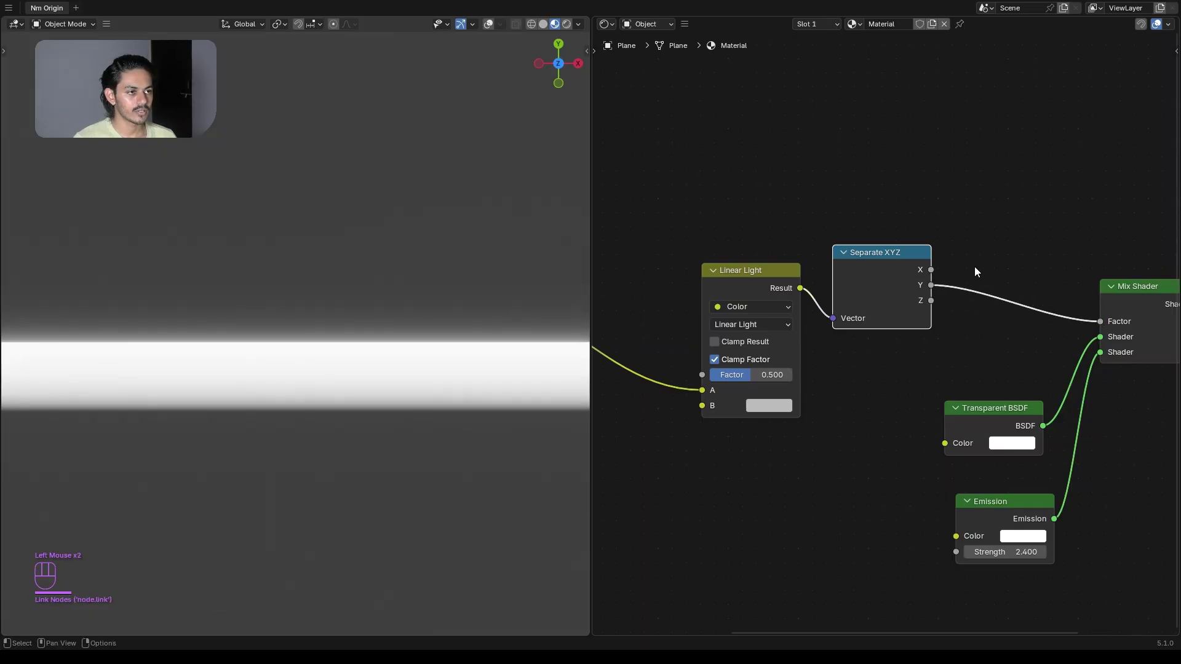
- Move the Linear Light and Separate XYZ nodes together away from the shader nodes
{"action": "left_click_drag", "start_coordinate": [717, 205], "coordinate": [861, 352]}
{"action": "left_click_drag", "start_coordinate": [854, 285], "coordinate": [766, 287]}
{"action": "left_click", "coordinate": [821, 432]}
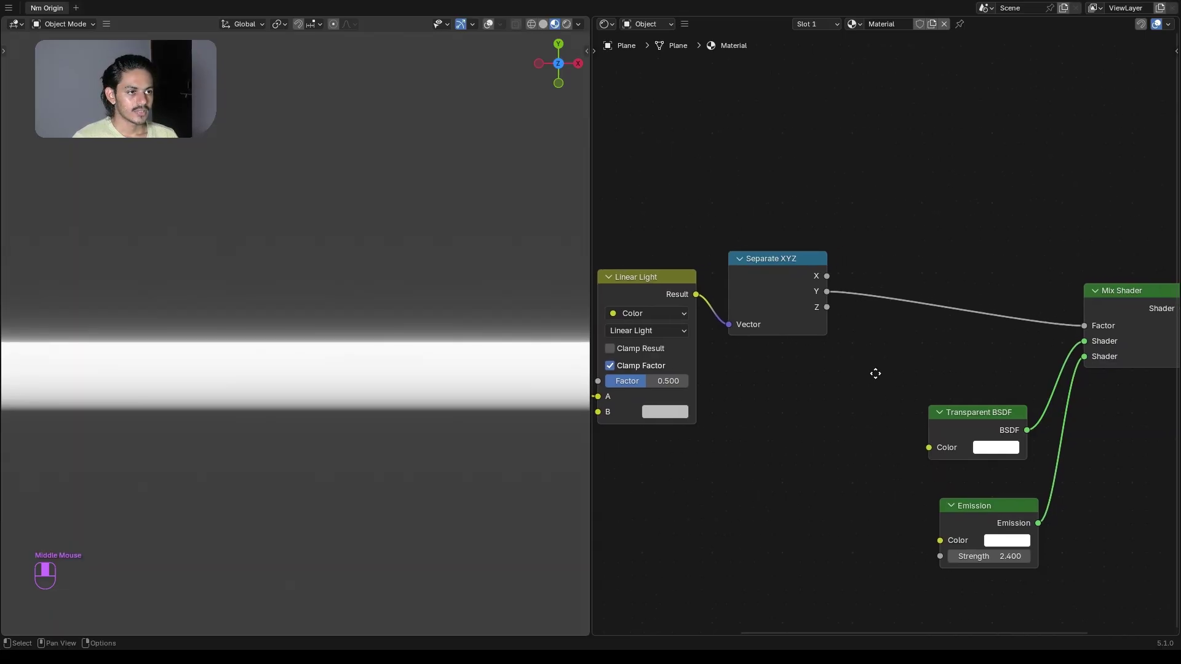
- Align the Emission node closely under Transparent BSDF and shift the shader and output nodes further from Separate XYZ
{"action": "middle_click_drag", "start_coordinate": [876, 371], "coordinate": [807, 367]}
{"action": "scroll", "coordinate": [830, 355], "scroll_direction": "down", "scroll_amount": 2}
{"action": "left_click_drag", "start_coordinate": [867, 378], "coordinate": [872, 384]}
{"action": "left_click_drag", "start_coordinate": [882, 436], "coordinate": [875, 423]}
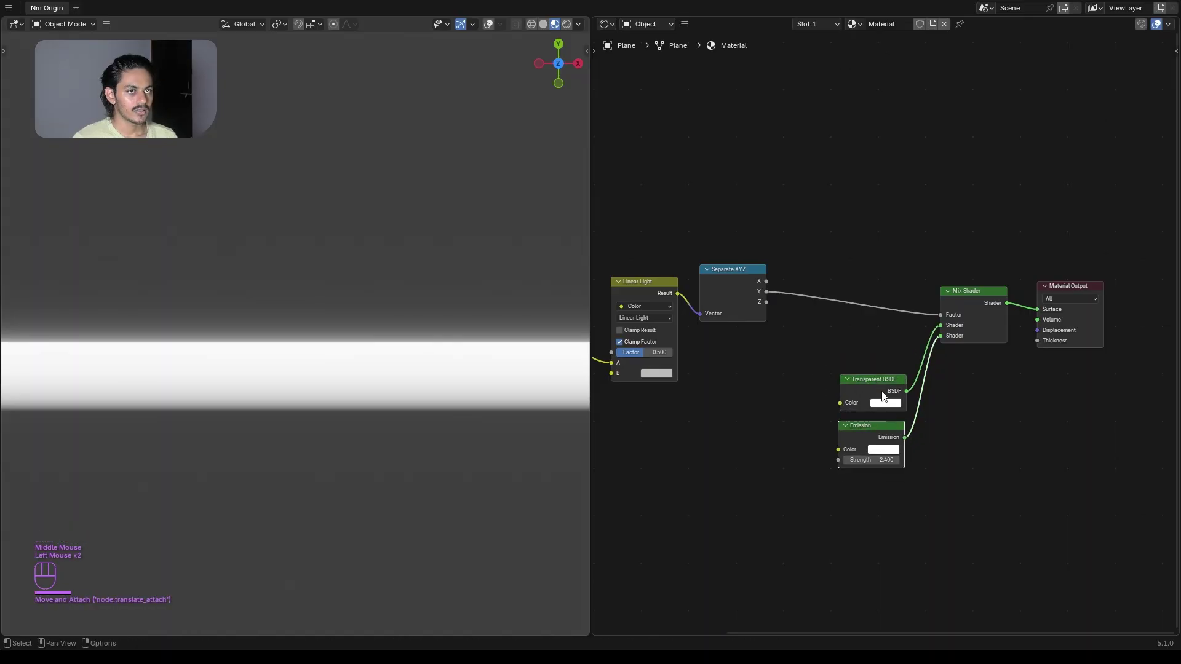
{"action": "left_click_drag", "start_coordinate": [977, 261], "coordinate": [1128, 360]}
{"action": "left_click_drag", "start_coordinate": [874, 361], "coordinate": [918, 411]}
{"action": "left_click", "coordinate": [825, 353]}
{"action": "scroll", "coordinate": [802, 333], "scroll_direction": "up", "scroll_amount": 2}
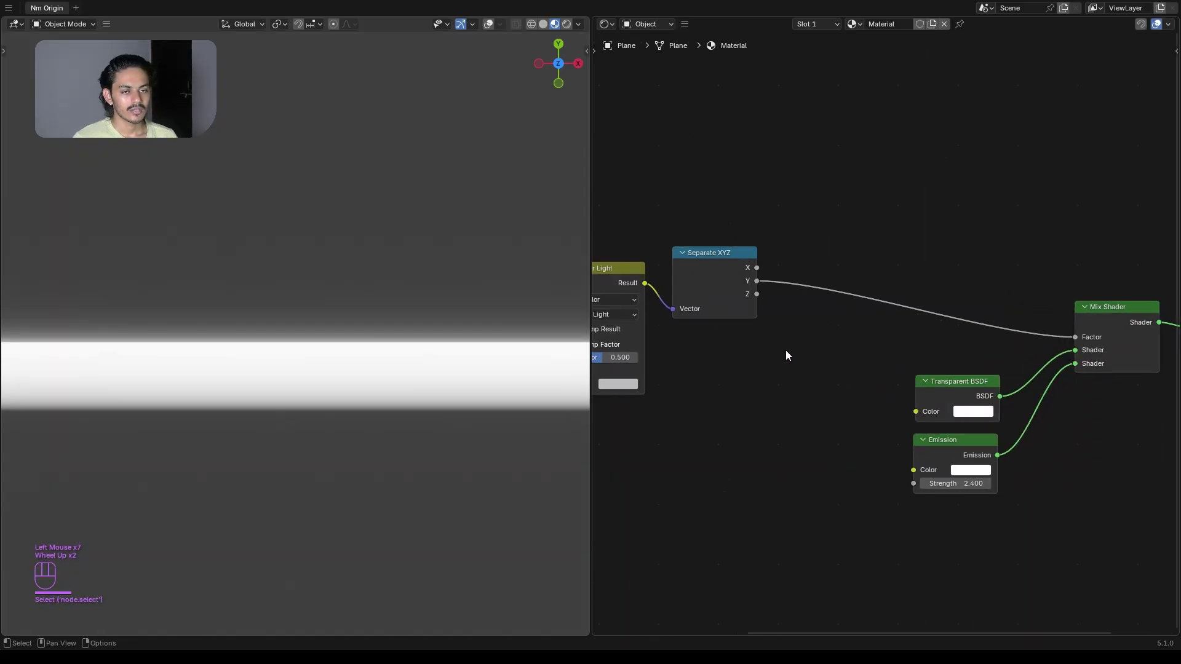
- Lower the Separate XYZ node slightly so it lines up with the Linear Light node
{"action": "scroll", "coordinate": [785, 349], "scroll_direction": "up", "scroll_amount": 1}
{"action": "middle_click_drag", "start_coordinate": [797, 352], "coordinate": [812, 353]}
{"action": "left_click_drag", "start_coordinate": [751, 253], "coordinate": [759, 273]}
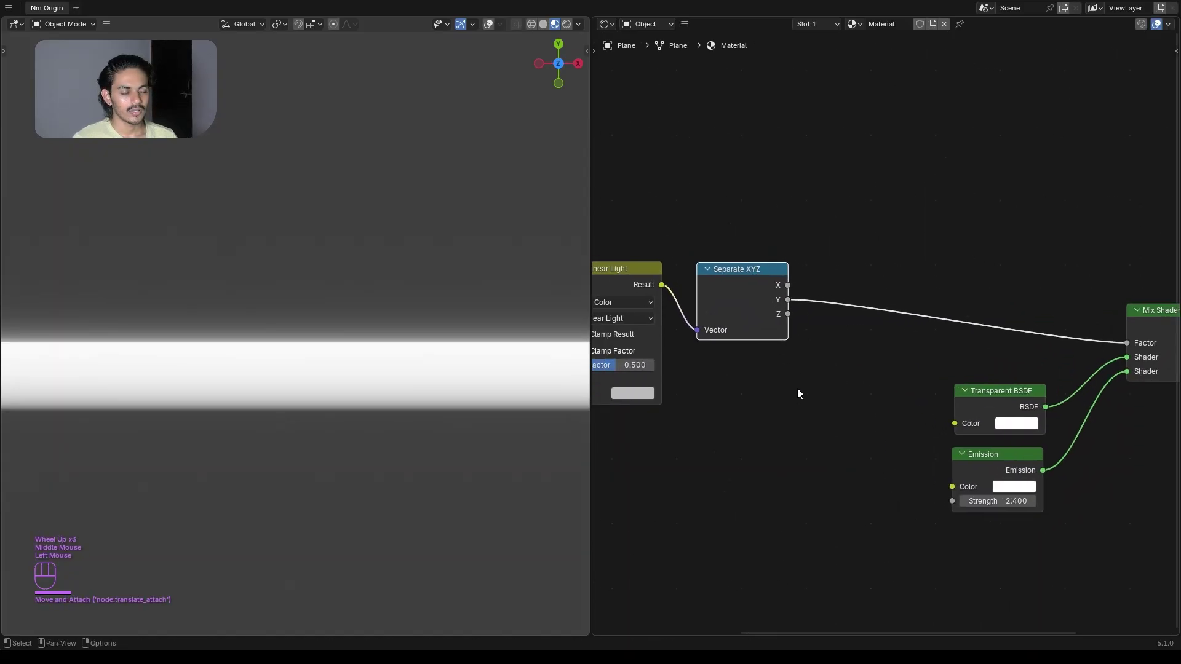
- Add a Math node set to Add below Separate XYZ and connect the Y output to its first Value input
{"action": "key", "text": "alt"}
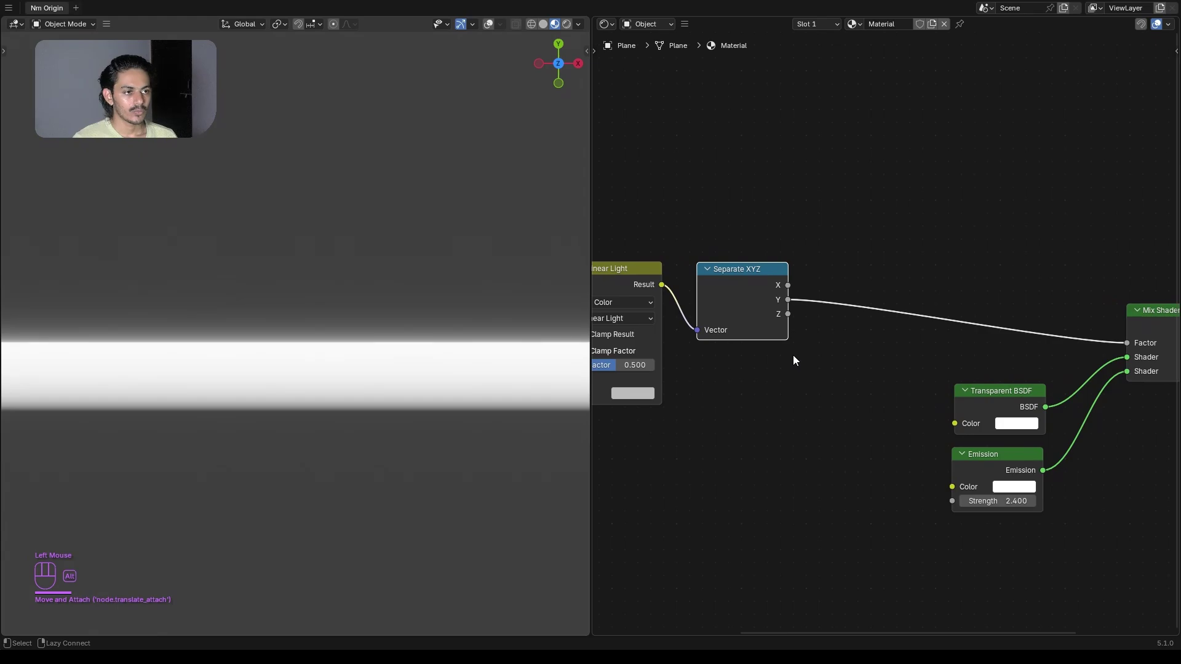
{"action": "key", "text": "shift+a"}
{"action": "type", "text": "m"}
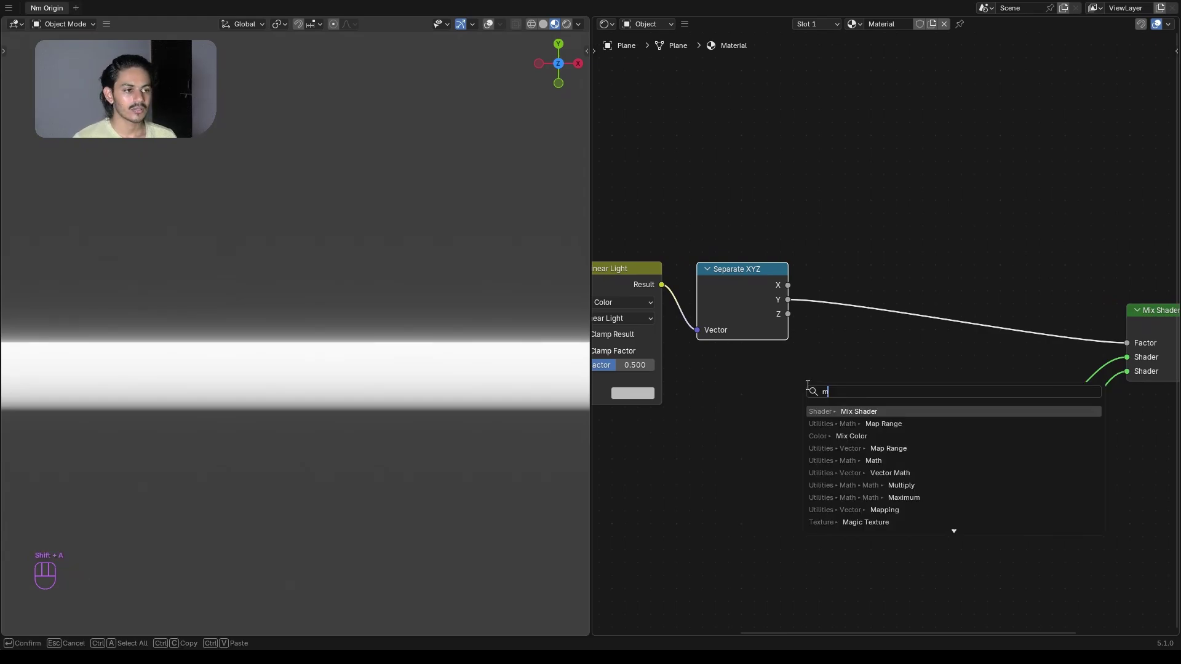
{"action": "type", "text": "a"}
{"action": "left_click", "coordinate": [848, 412]}
{"action": "left_click", "coordinate": [820, 367]}
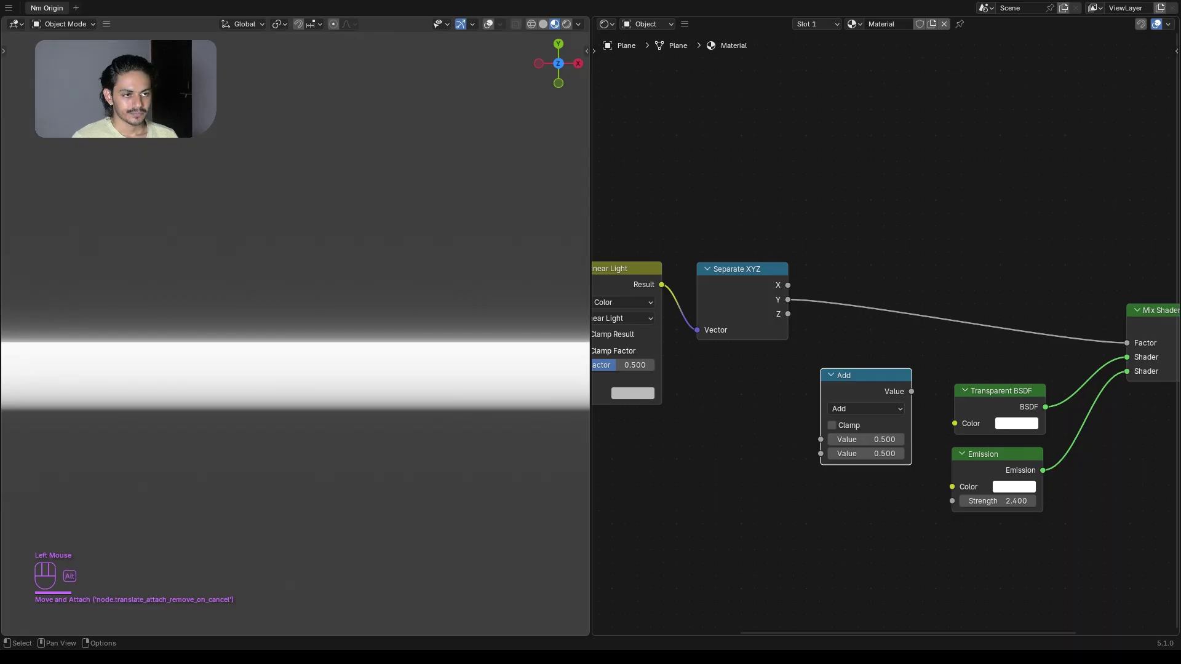
{"action": "left_click_drag", "start_coordinate": [877, 381], "coordinate": [871, 395]}
{"action": "left_click_drag", "start_coordinate": [788, 300], "coordinate": [813, 455]}
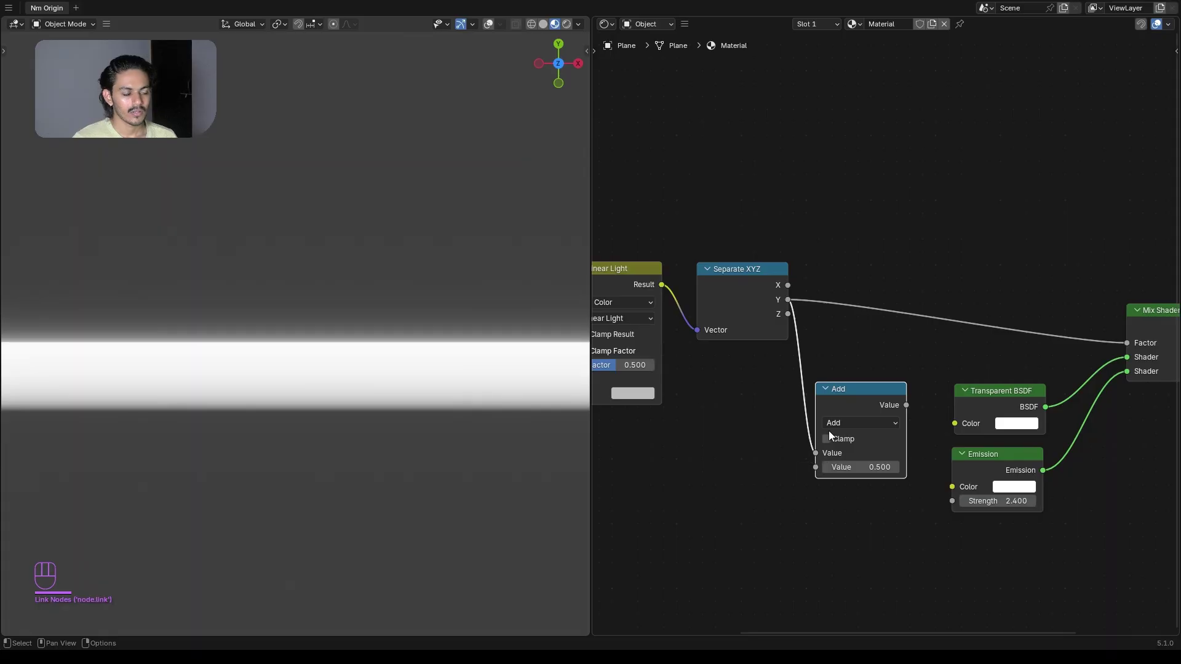
- Move the Transparent BSDF, Emission, Mix Shader and Material Output nodes together away from the Add node
{"action": "scroll", "coordinate": [891, 480], "scroll_direction": "down", "scroll_amount": 2}
{"action": "middle_click_drag", "start_coordinate": [936, 325], "coordinate": [799, 291]}
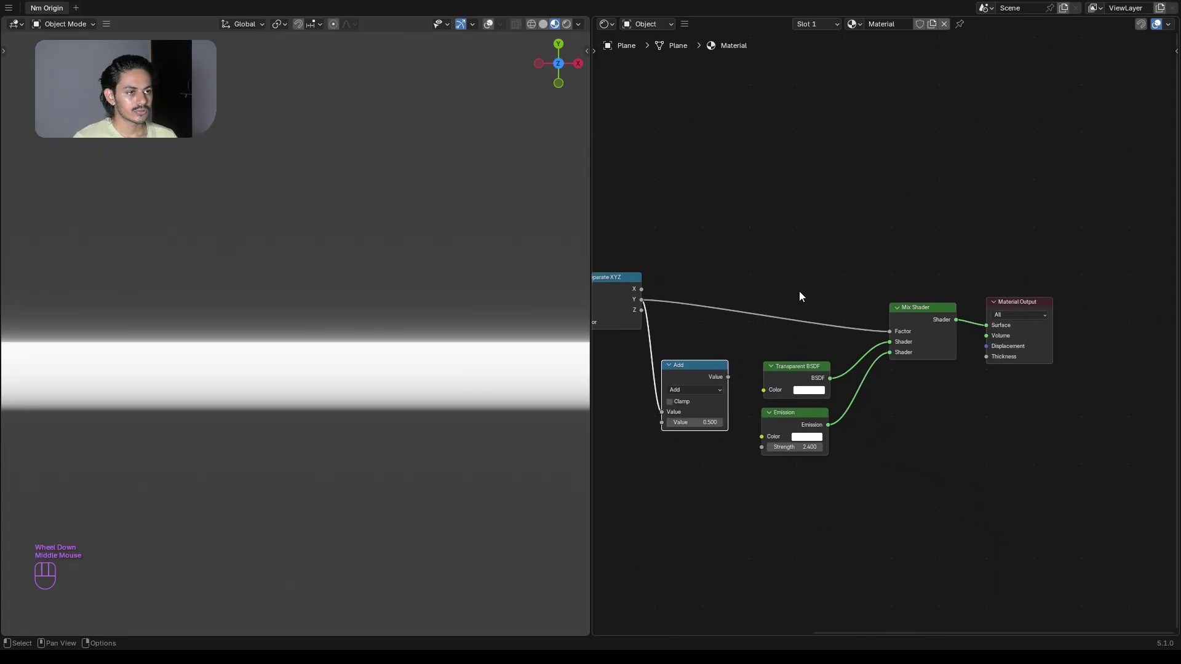
{"action": "left_click_drag", "start_coordinate": [795, 268], "coordinate": [1016, 517]}
{"action": "left_click_drag", "start_coordinate": [799, 371], "coordinate": [934, 366]}
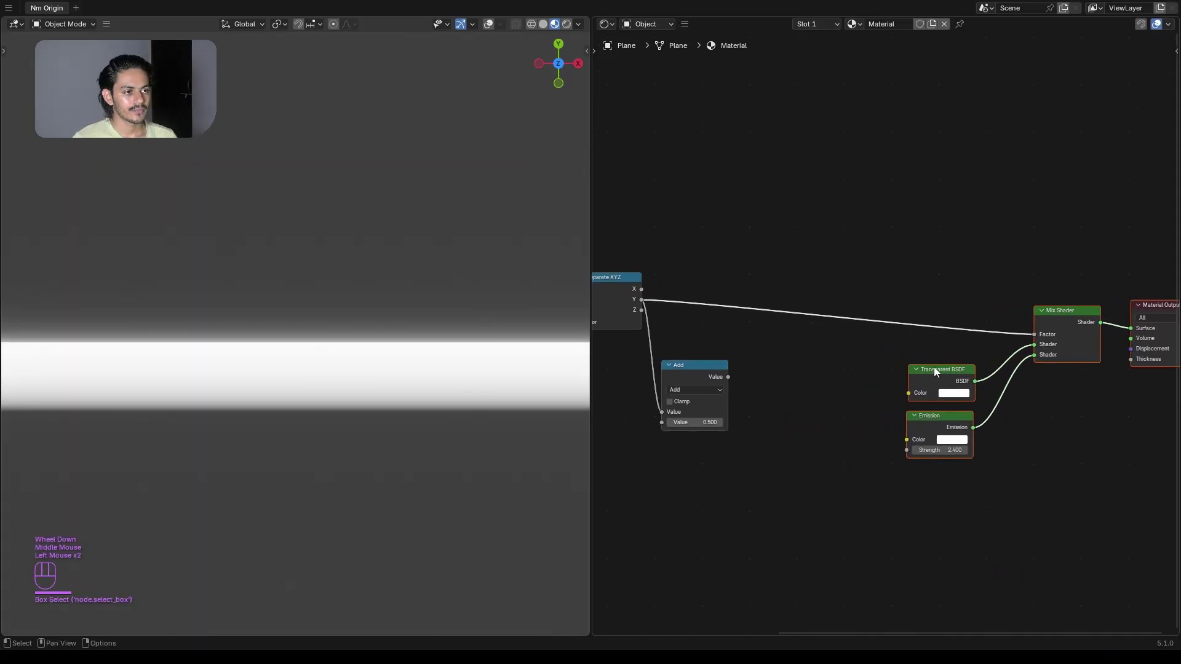
{"action": "left_click", "coordinate": [839, 401]}
- Add a Color Ramp node between the Add and Emission nodes and connect its Color output to the Emission Color
{"action": "key", "text": "shift+a"}
{"action": "type", "text": "c"}
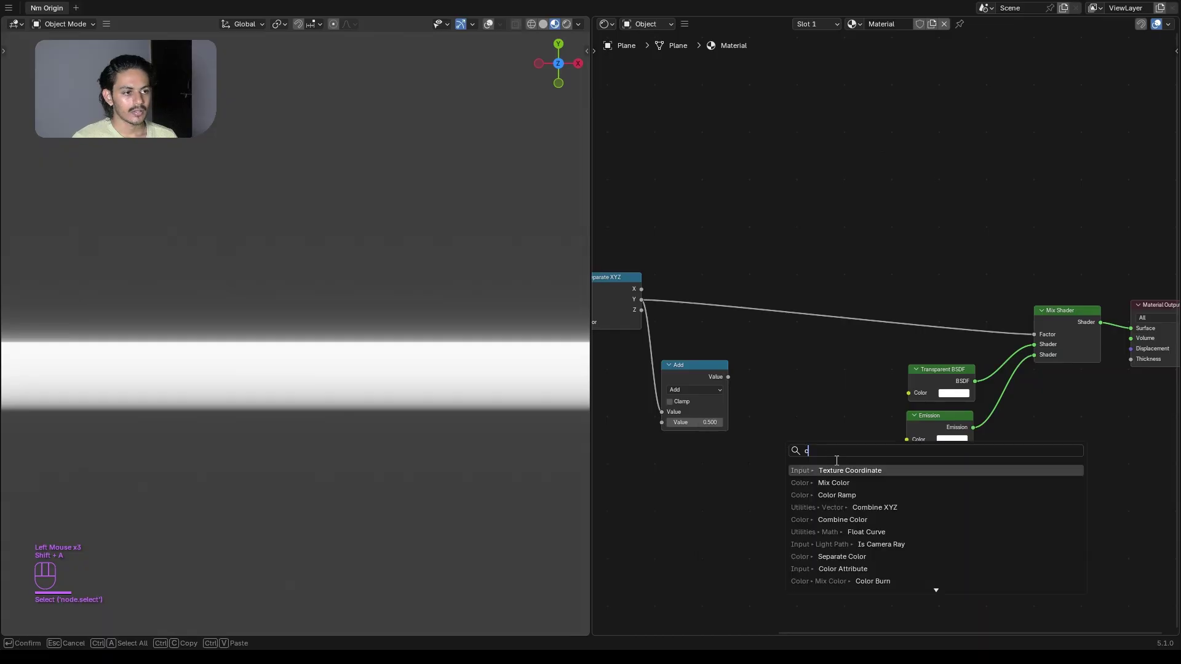
{"action": "left_click", "coordinate": [843, 493]}
{"action": "left_click", "coordinate": [763, 435]}
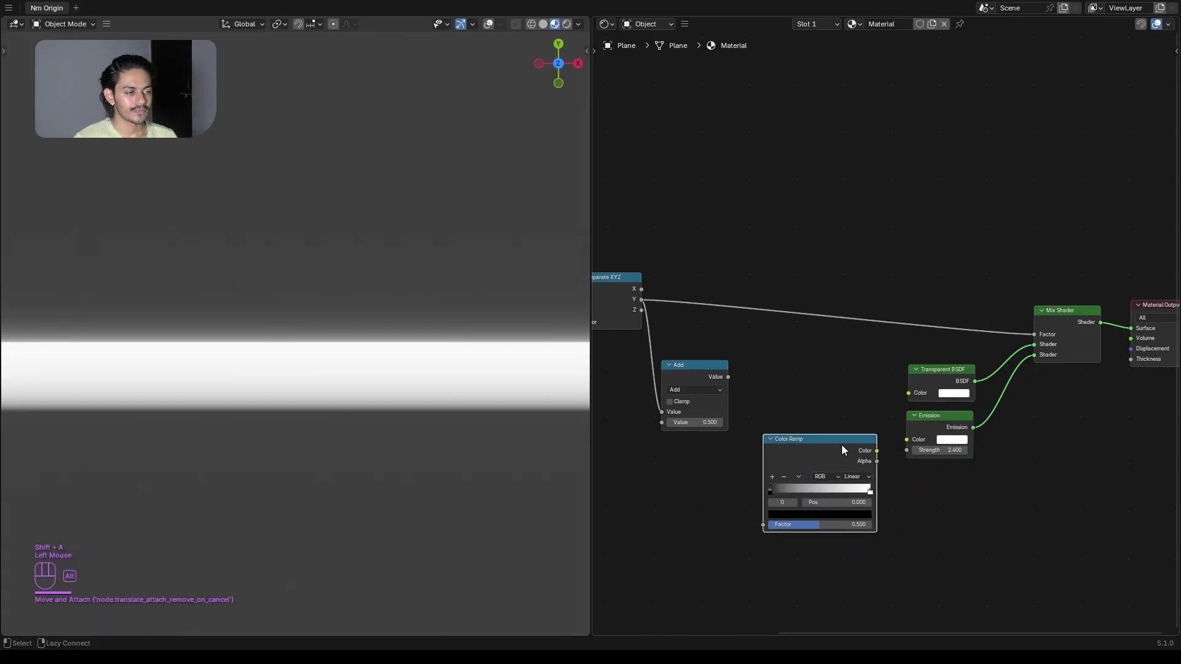
{"action": "scroll", "coordinate": [879, 456], "scroll_direction": "up", "scroll_amount": 4}
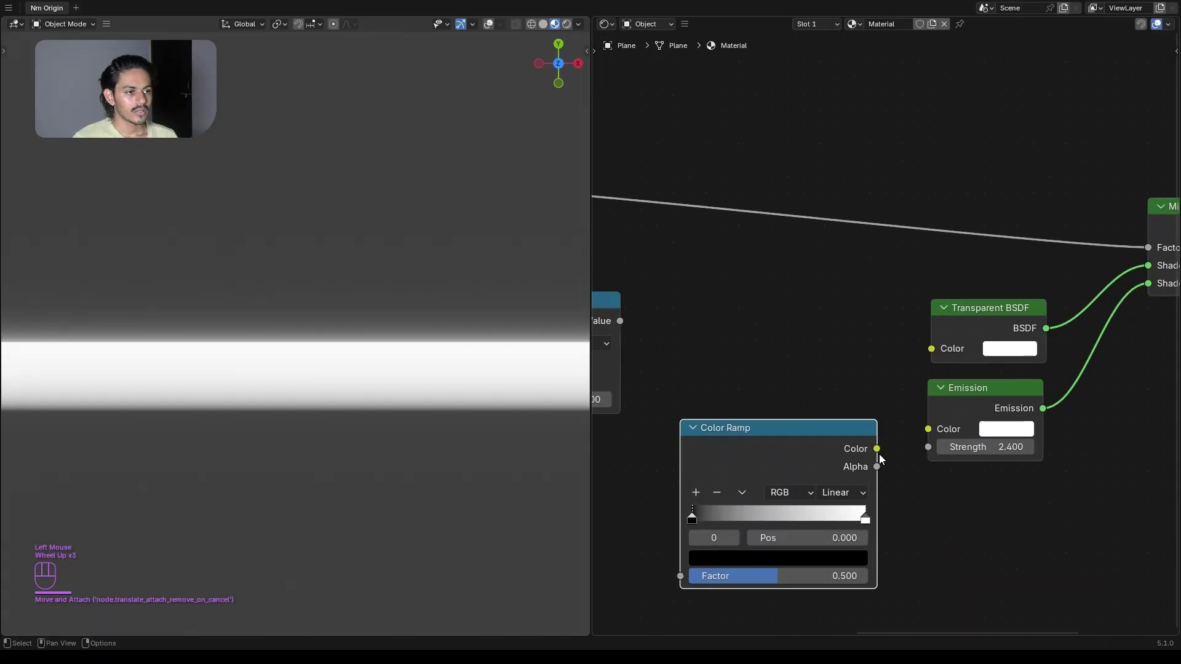
{"action": "left_click_drag", "start_coordinate": [877, 448], "coordinate": [926, 425]}
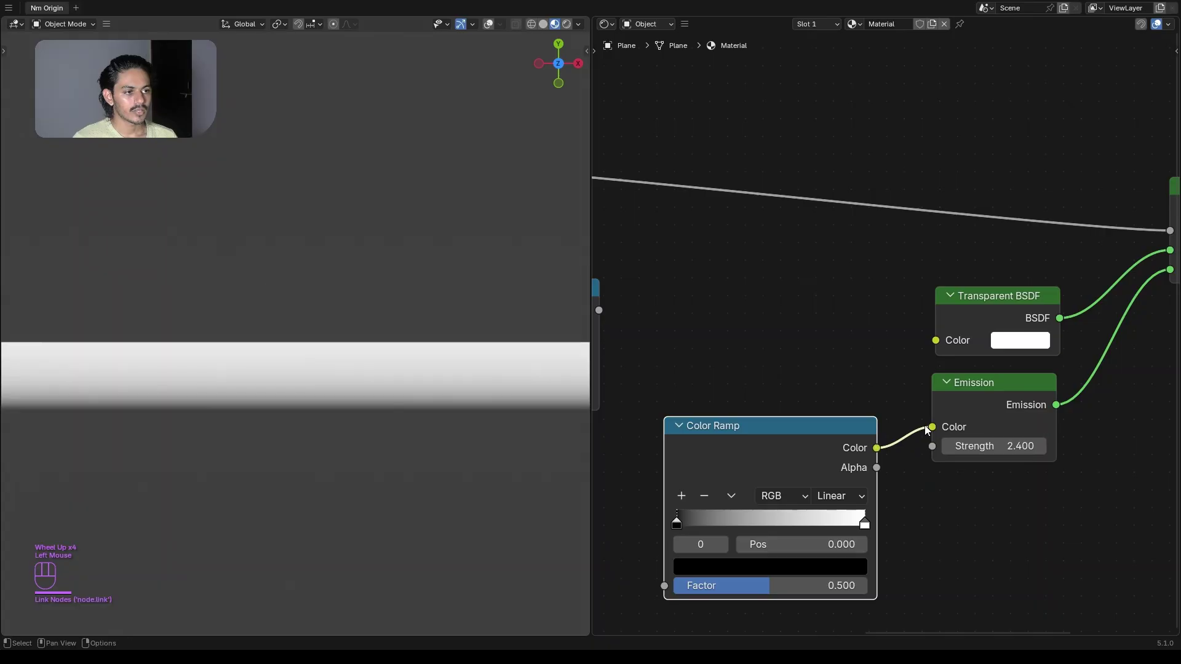
- Lower the Add node beside the Color Ramp, nudge Separate XYZ, and connect the Add Value output to the ramp's Factor
{"action": "middle_click_drag", "start_coordinate": [844, 389], "coordinate": [954, 333]}
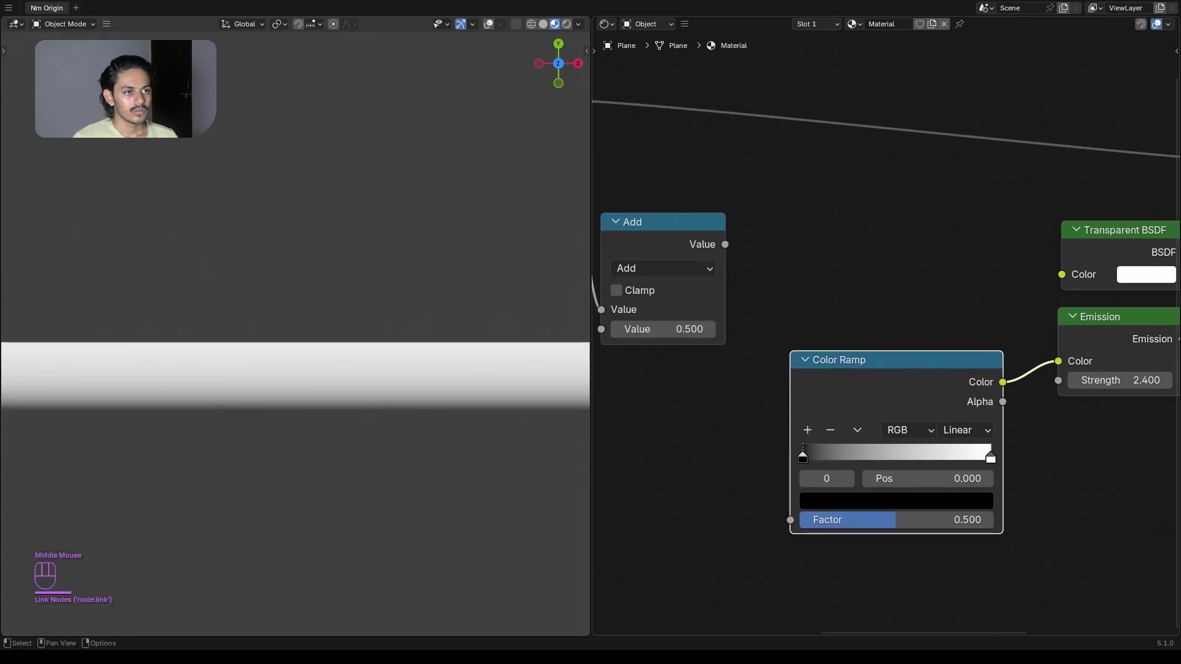
{"action": "left_click_drag", "start_coordinate": [679, 245], "coordinate": [678, 408]}
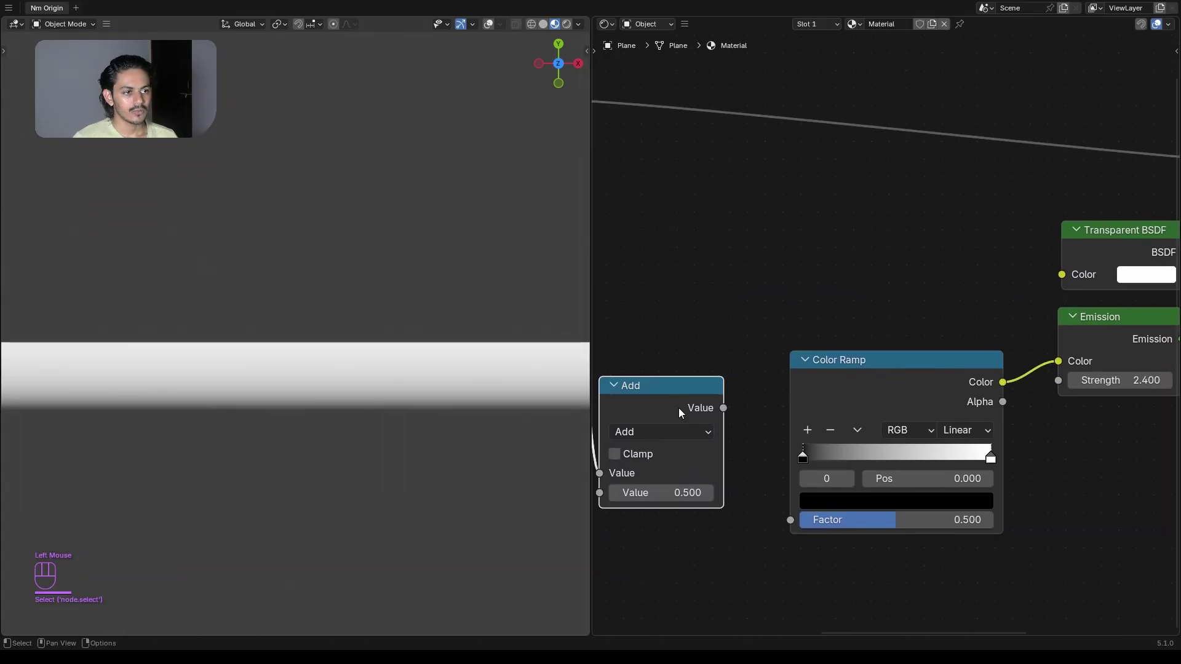
{"action": "middle_click_drag", "start_coordinate": [786, 393], "coordinate": [892, 368]}
{"action": "scroll", "coordinate": [804, 380], "scroll_direction": "up", "scroll_amount": 1}
{"action": "scroll", "coordinate": [780, 345], "scroll_direction": "down", "scroll_amount": 3}
{"action": "middle_click_drag", "start_coordinate": [773, 328], "coordinate": [869, 370]}
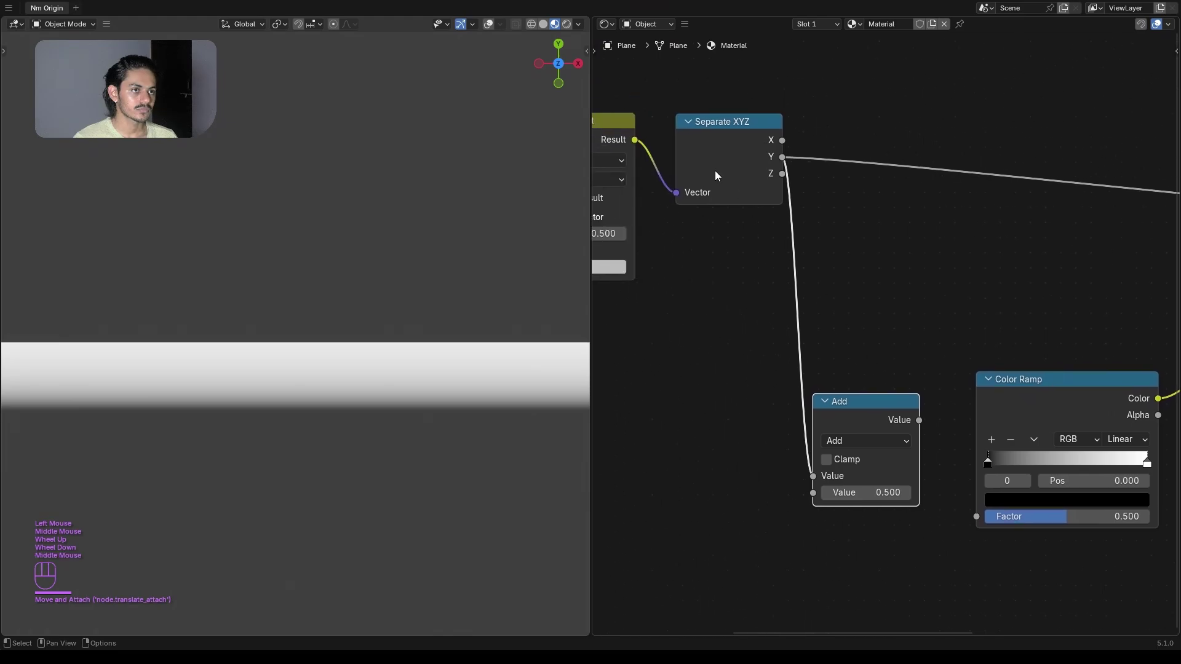
{"action": "left_click_drag", "start_coordinate": [707, 130], "coordinate": [685, 159]}
{"action": "left_click_drag", "start_coordinate": [919, 420], "coordinate": [976, 518]}
{"action": "middle_click_drag", "start_coordinate": [868, 416], "coordinate": [789, 384]}
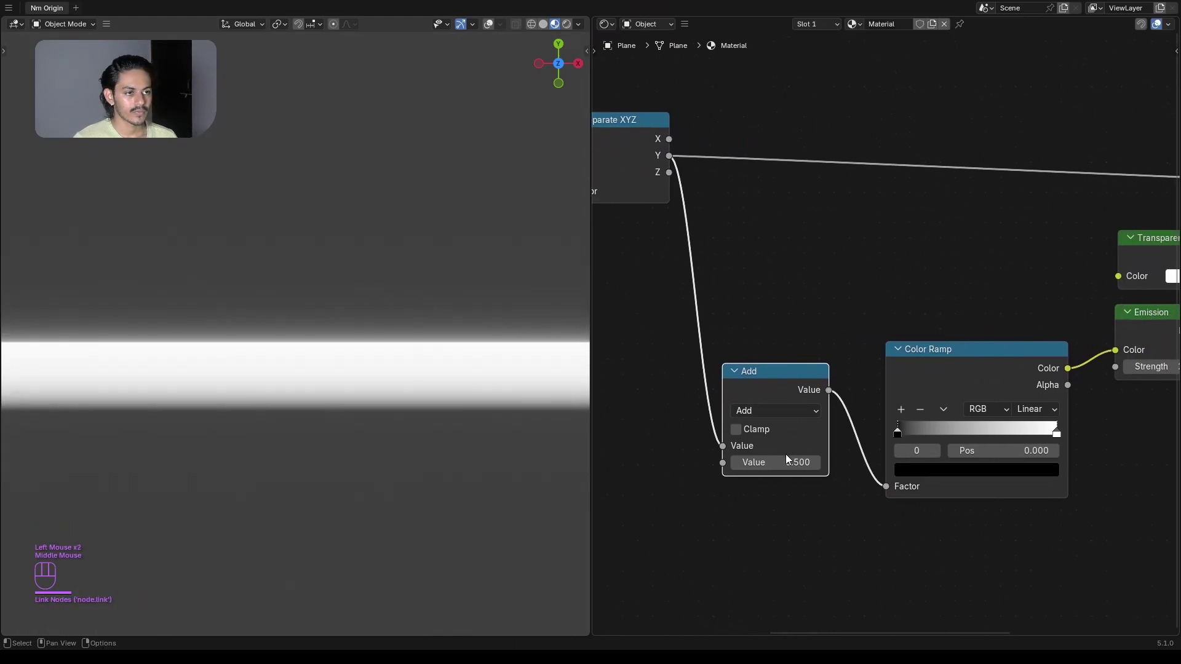
- Set the second Value of the Add node beside the Color Ramp to 1.080
{"action": "mouse_move", "coordinate": [788, 462]}
{"action": "left_mouse_down"}
{"action": "mouse_move", "coordinate": [809, 462]}
{"action": "mouse_move", "coordinate": [763, 463]}
{"action": "mouse_move", "coordinate": [780, 462]}
{"action": "left_mouse_up"}
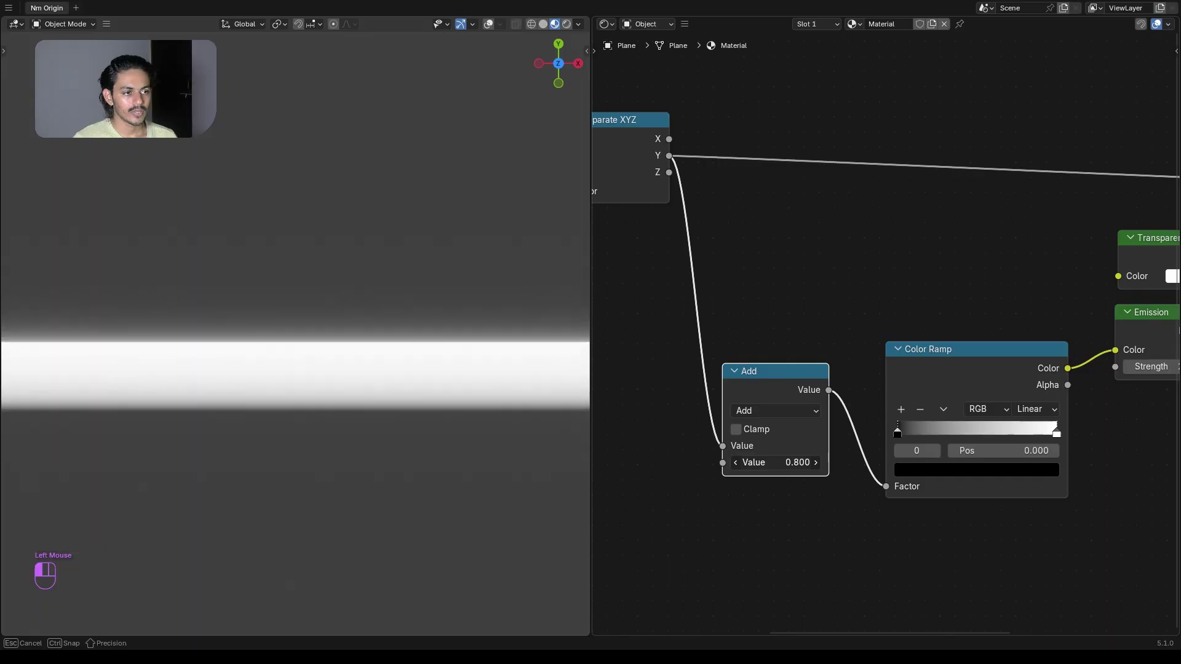
{"action": "right_click", "coordinate": [780, 463]}
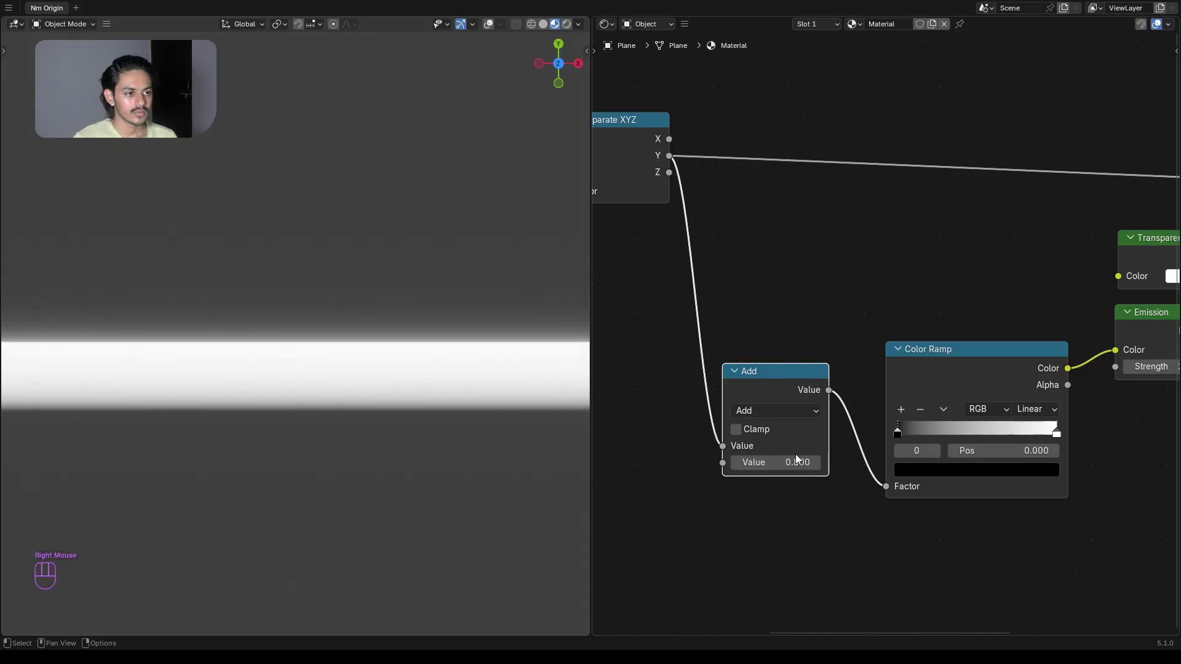
{"action": "double_click", "coordinate": [795, 460]}
{"action": "type", "text": "1.0"}
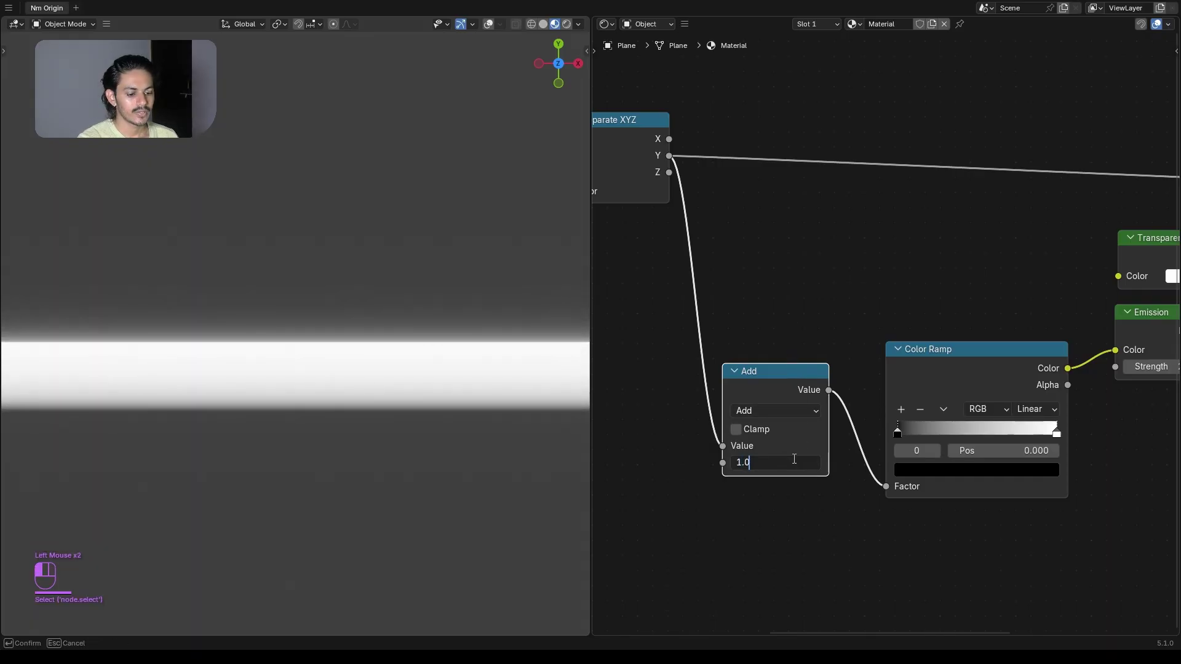
{"action": "type", "text": "8"}
{"action": "left_click", "coordinate": [770, 512]}
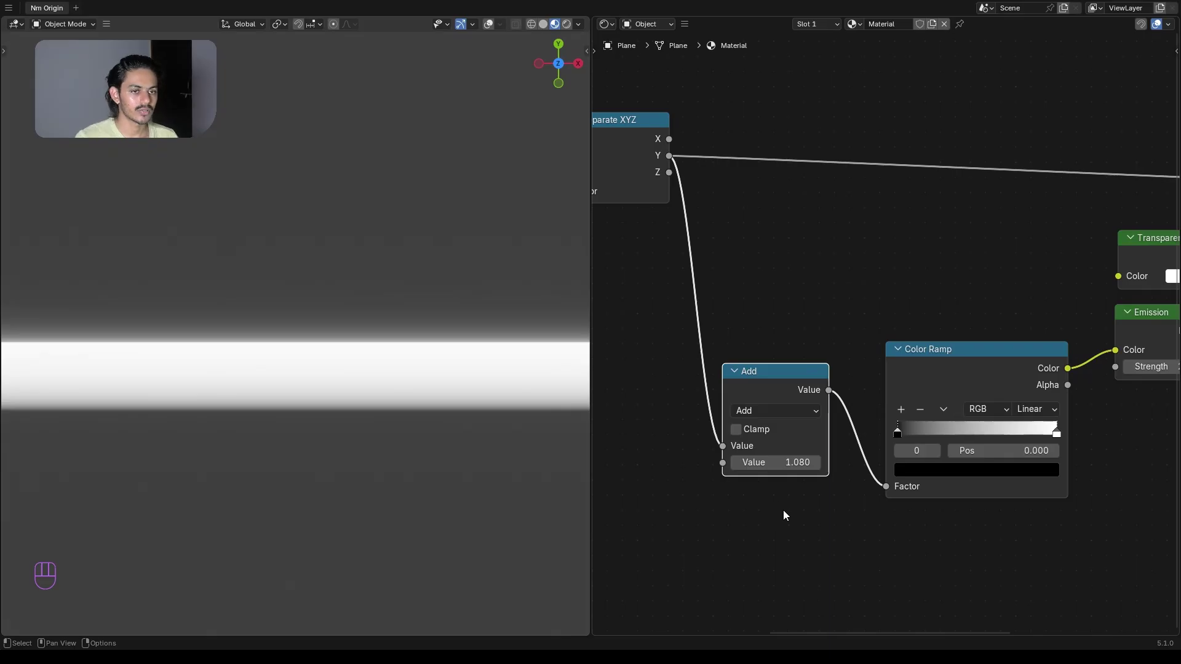
{"action": "middle_click_drag", "start_coordinate": [784, 510], "coordinate": [761, 512]}
{"action": "middle_click_drag", "start_coordinate": [824, 490], "coordinate": [816, 441]}
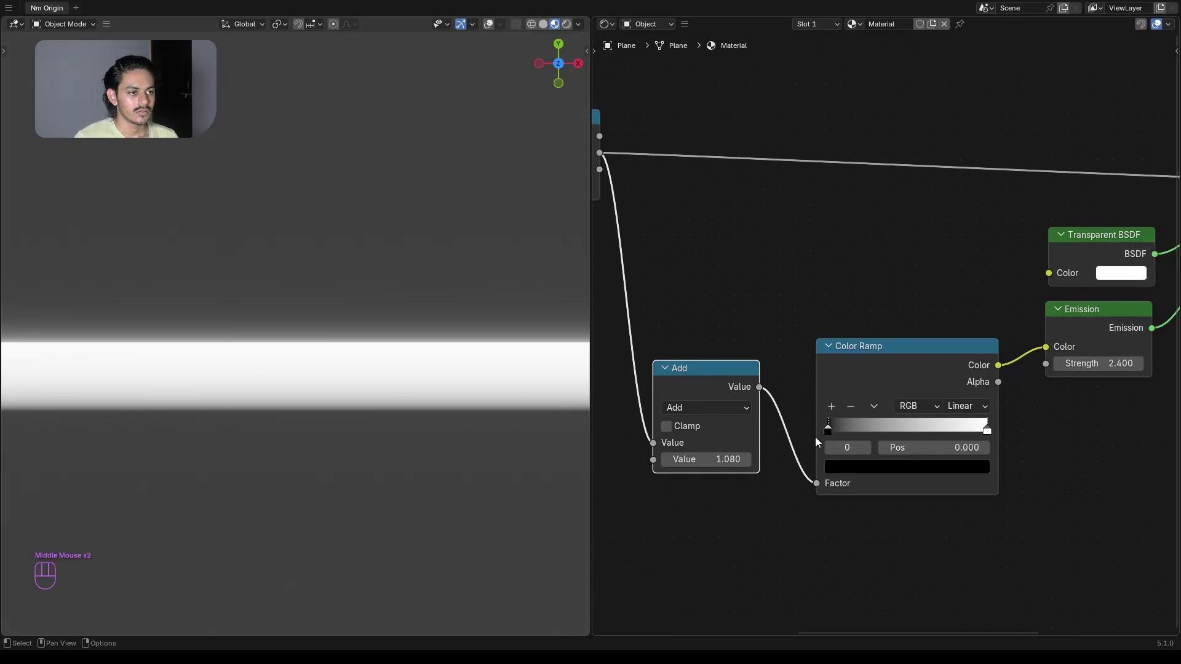
- Set the second Value of the Add node beside the Color Ramp to 1.000
{"action": "left_click", "coordinate": [716, 462]}
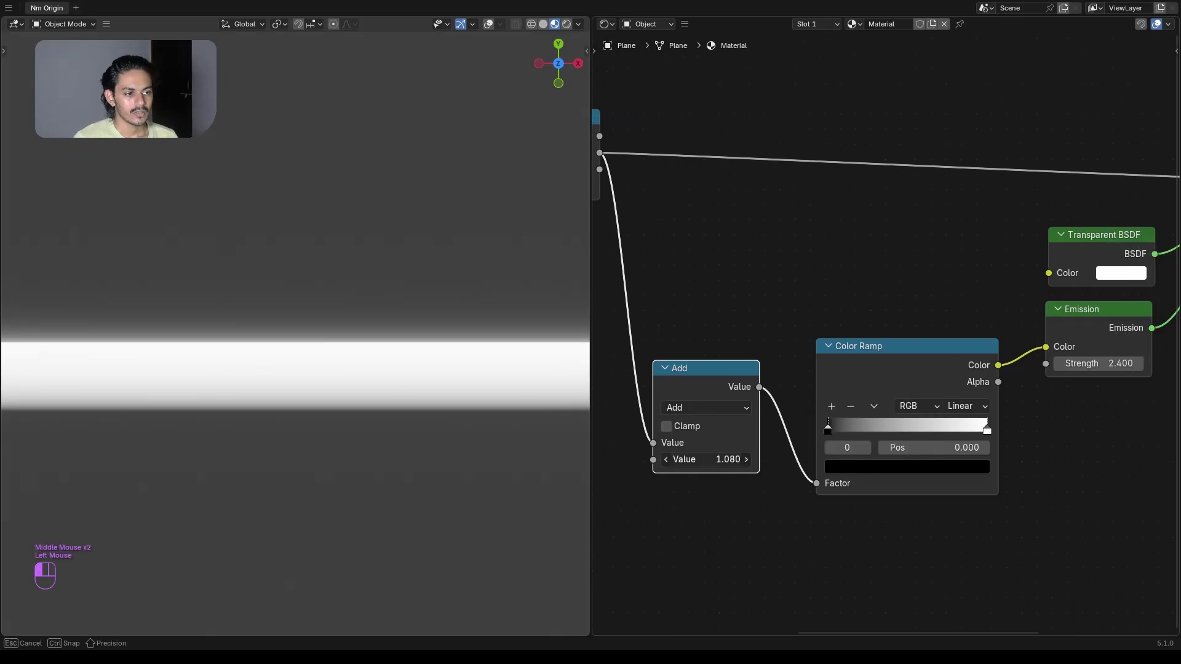
{"action": "type", "text": "1"}
{"action": "left_click", "coordinate": [723, 491]}
{"action": "double_click", "coordinate": [716, 462]}
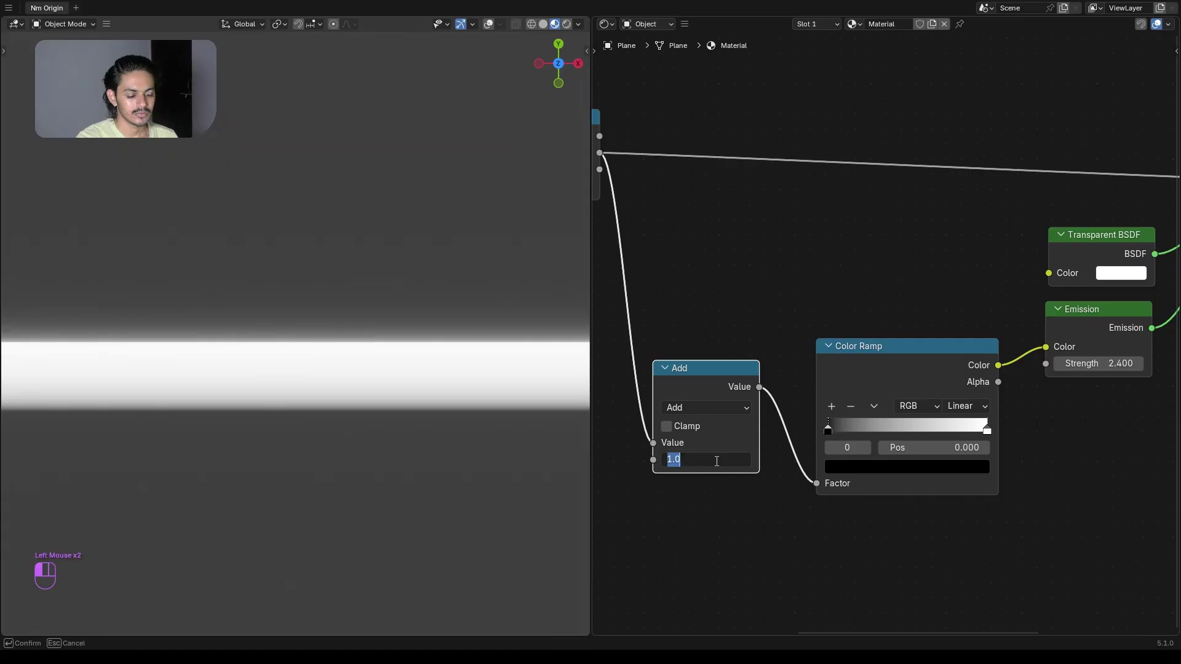
{"action": "type", "text": "1"}
{"action": "left_click", "coordinate": [709, 489]}
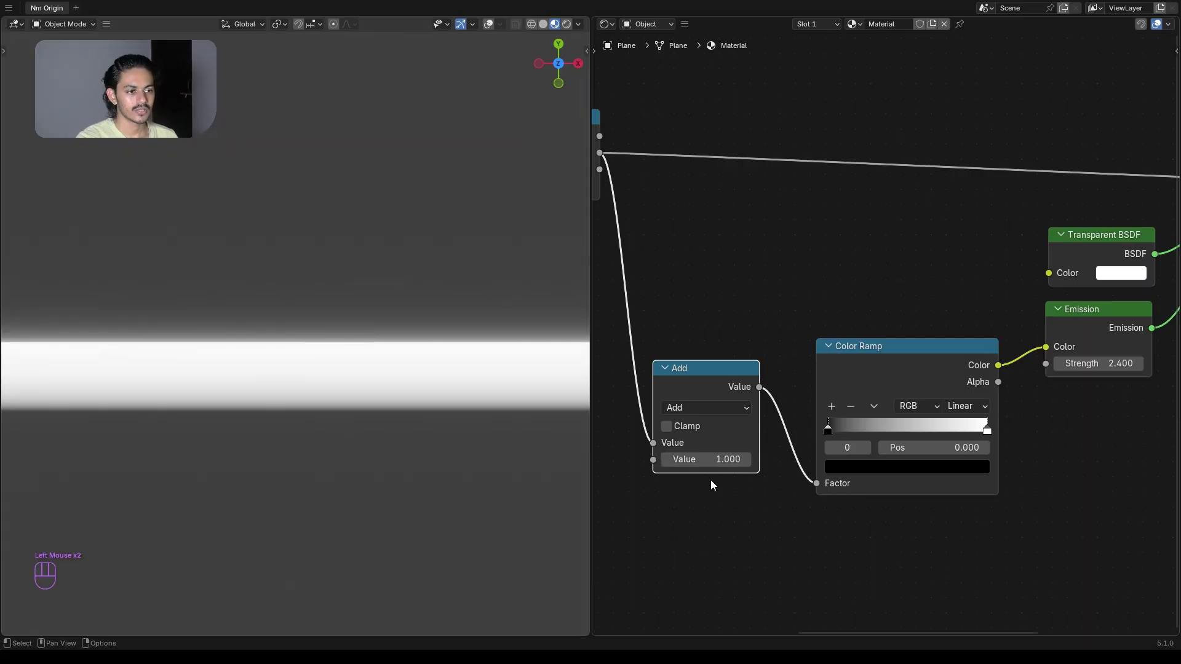
- Nudge the Color Ramp node toward the Add node and add three color stops, at positions 0.500, 0.250 and 0.125
{"action": "middle_click_drag", "start_coordinate": [786, 537], "coordinate": [717, 526]}
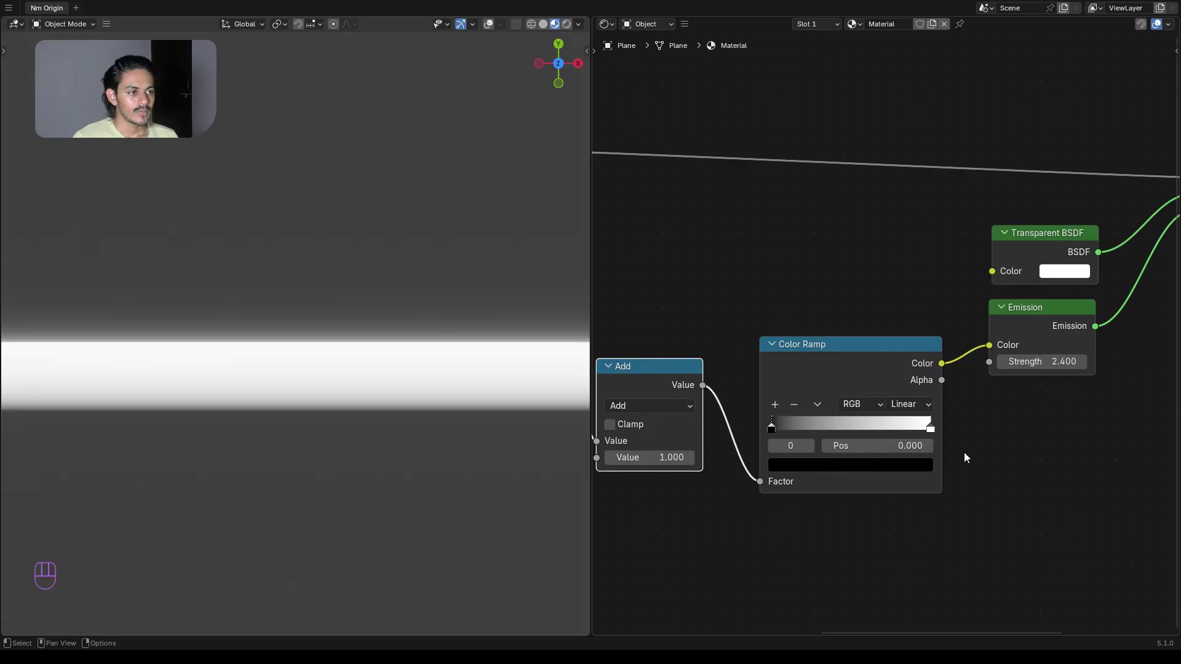
{"action": "middle_click_drag", "start_coordinate": [964, 452], "coordinate": [914, 462]}
{"action": "scroll", "coordinate": [756, 415], "scroll_direction": "up", "scroll_amount": 3}
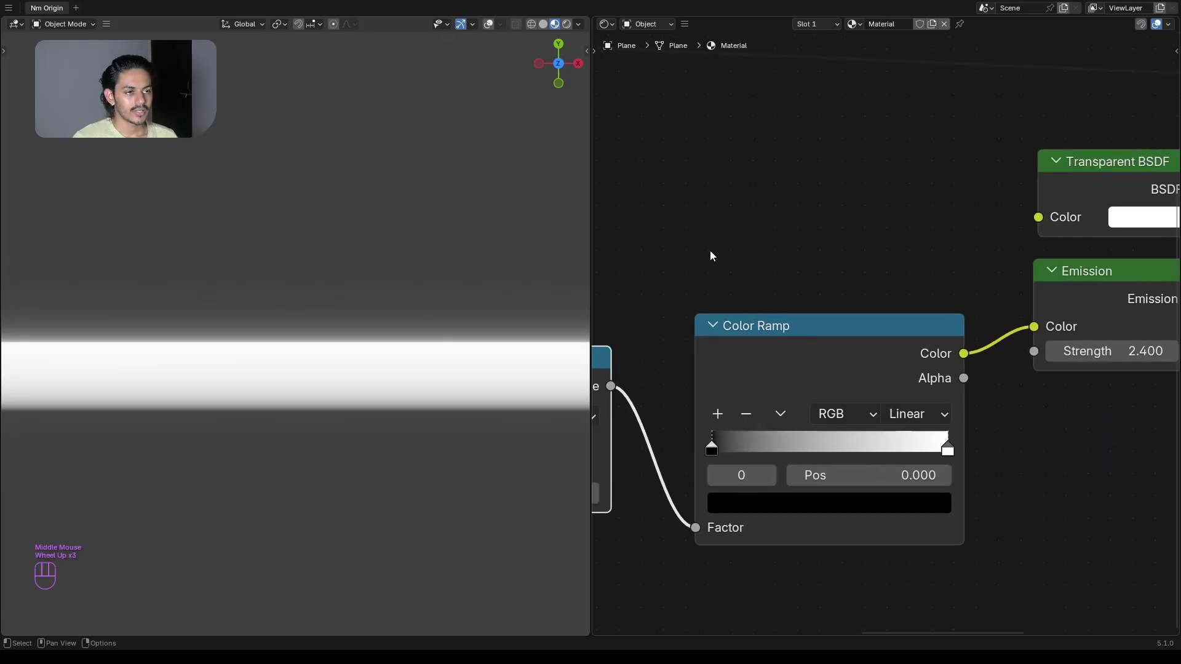
{"action": "left_click_drag", "start_coordinate": [758, 334], "coordinate": [744, 327]}
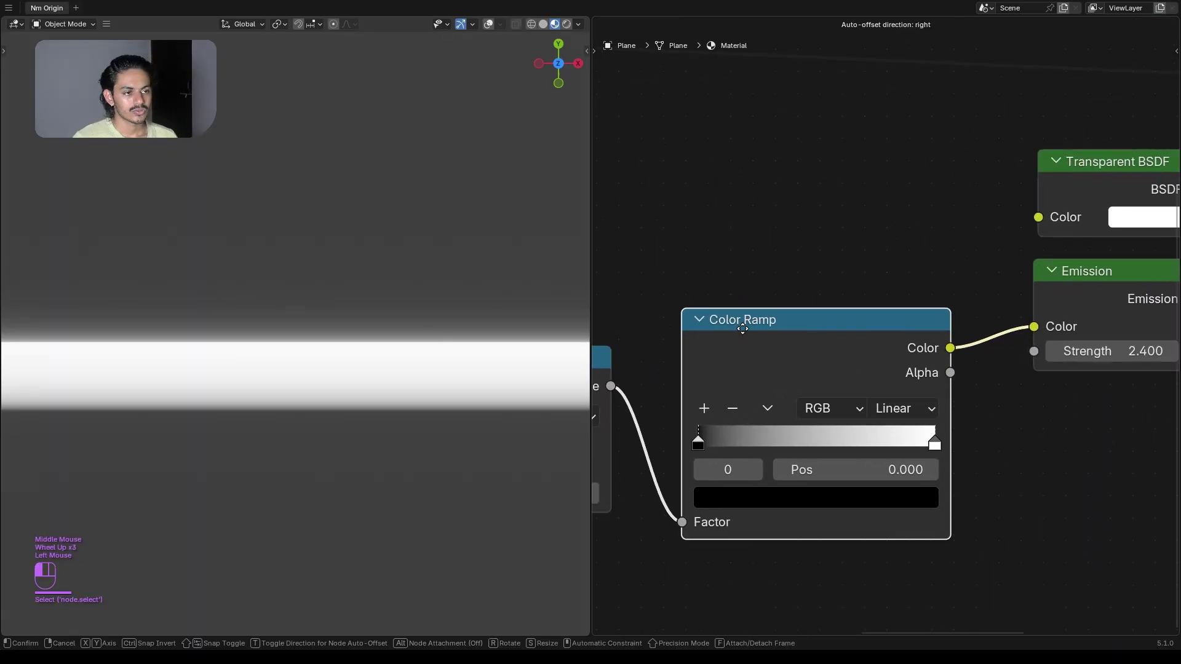
{"action": "left_click", "coordinate": [706, 408]}
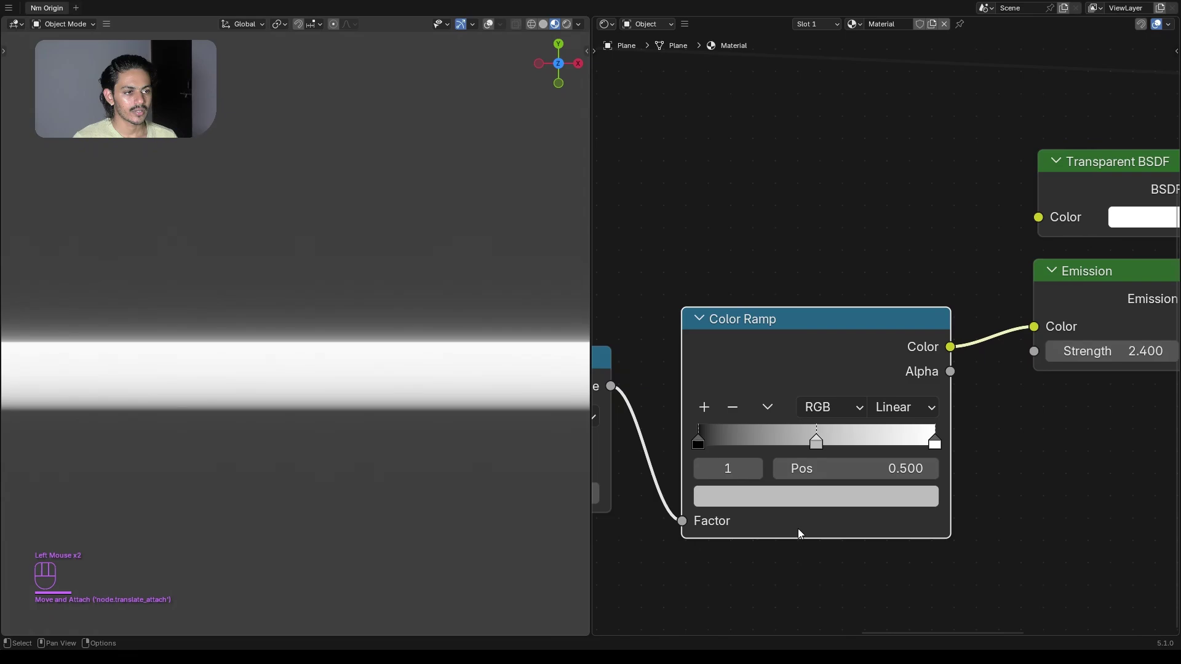
{"action": "left_click", "coordinate": [806, 448]}
{"action": "left_click", "coordinate": [705, 409]}
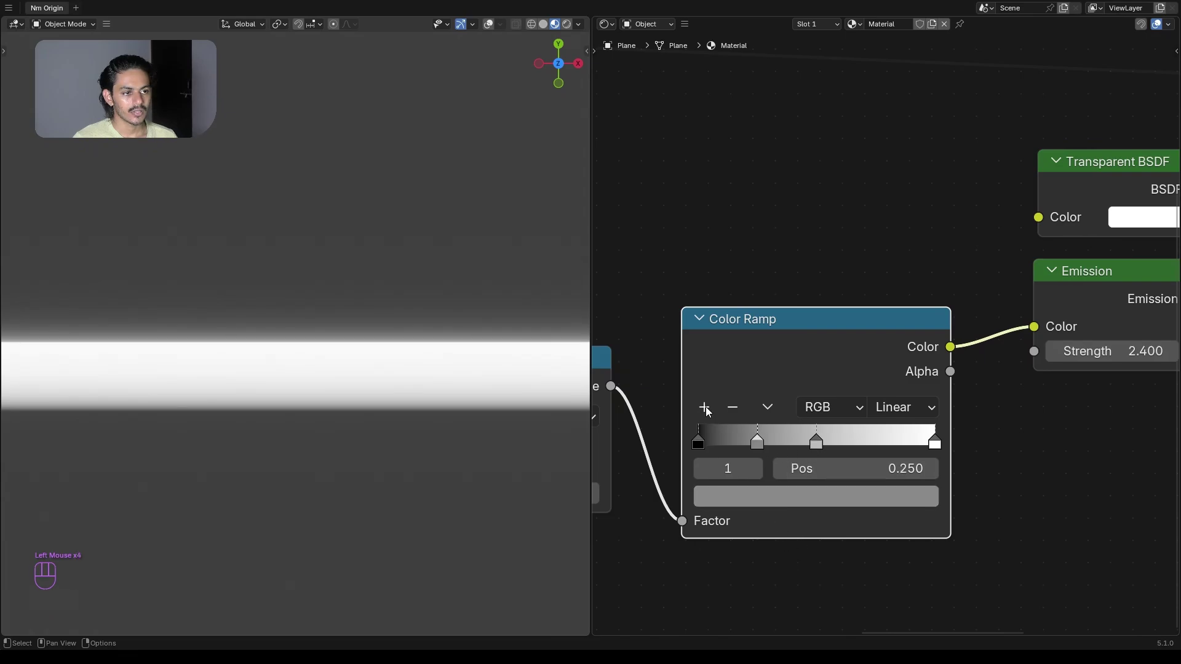
{"action": "left_click", "coordinate": [705, 409]}
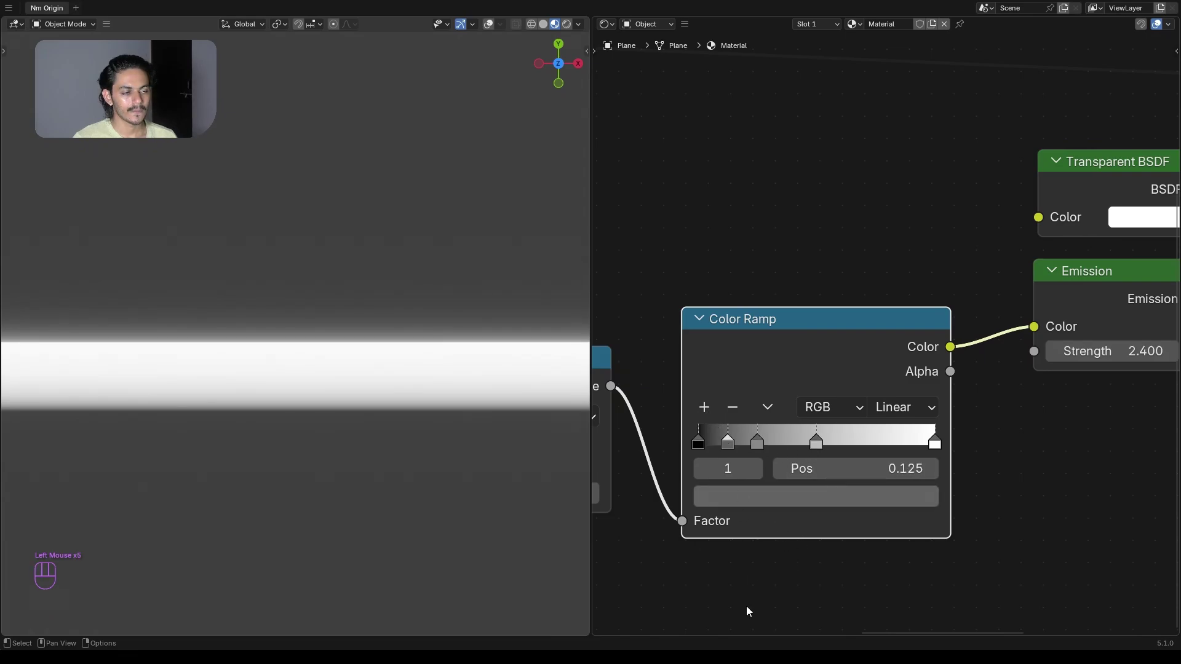
{"action": "middle_click_drag", "start_coordinate": [767, 572], "coordinate": [773, 529]}
{"action": "left_click", "coordinate": [790, 526]}
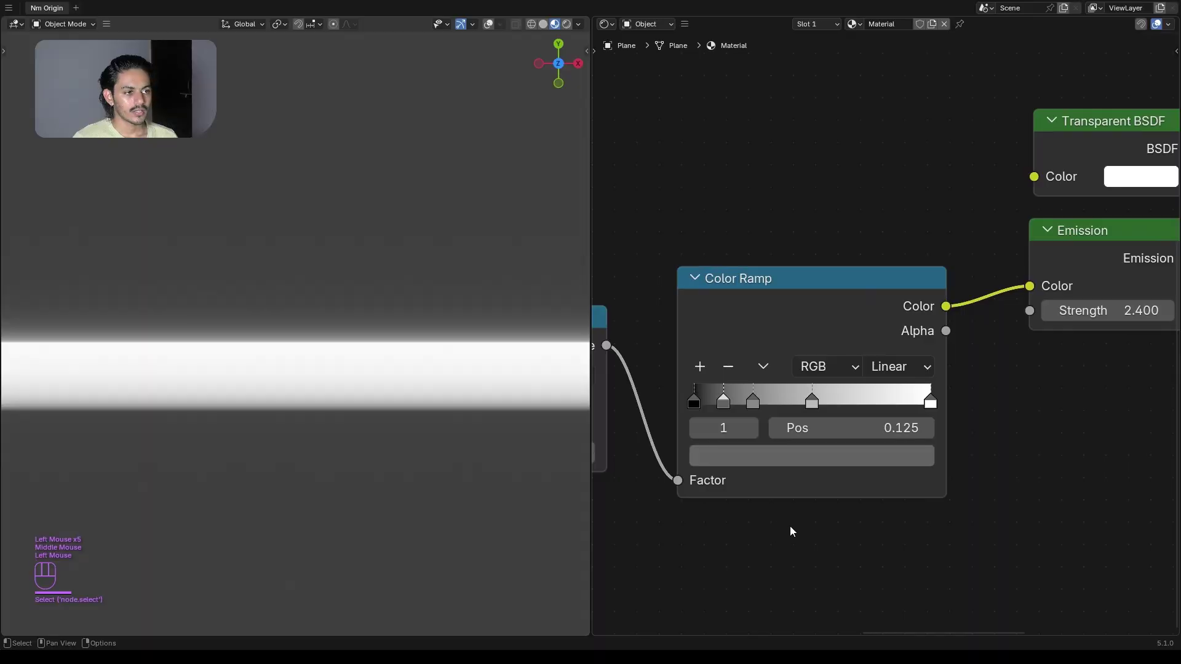
- Change the Color Ramp's end stop at position 1.000 to a saturated red
{"action": "left_click", "coordinate": [932, 408]}
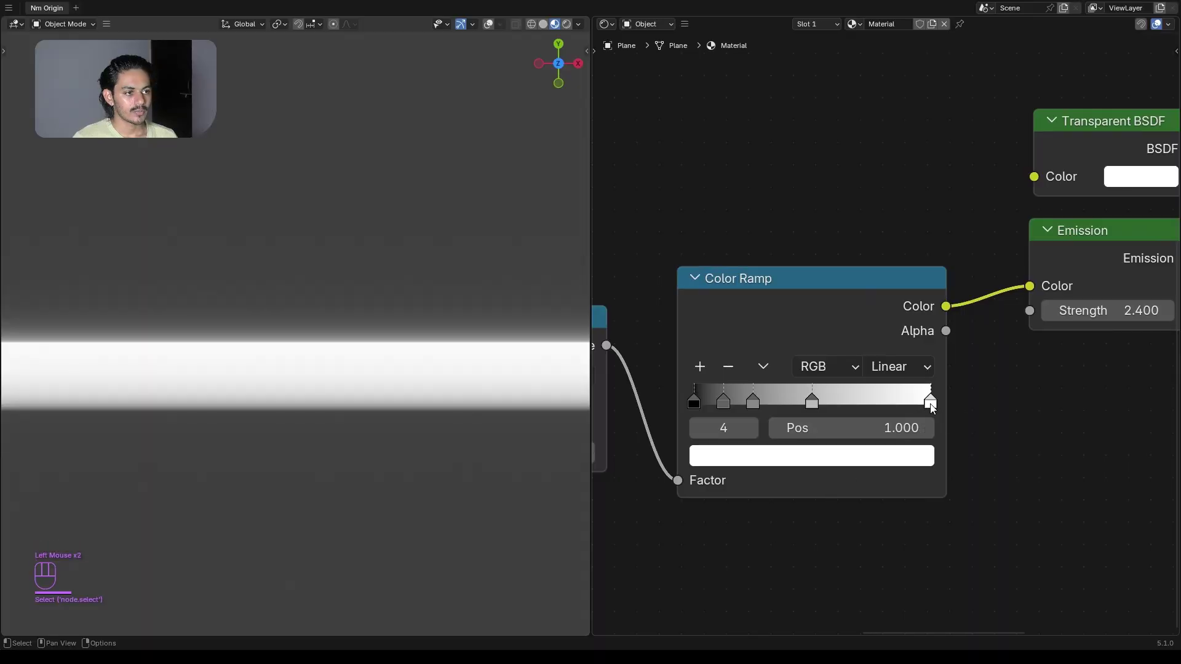
{"action": "left_click", "coordinate": [895, 458]}
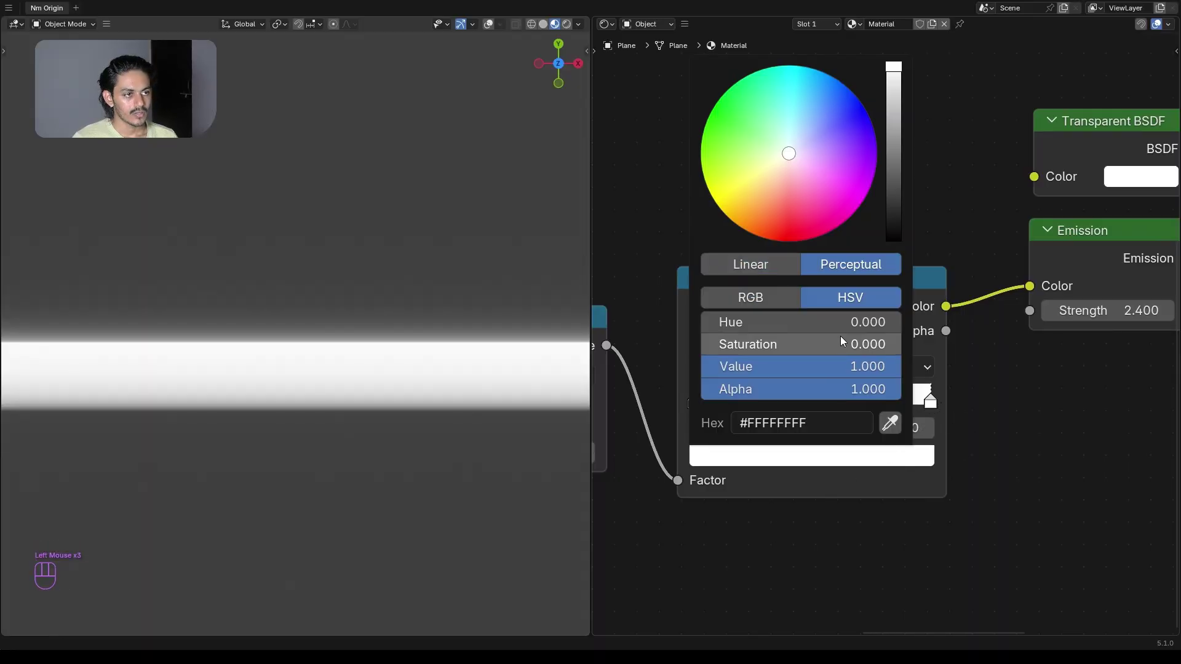
{"action": "left_click_drag", "start_coordinate": [770, 345], "coordinate": [984, 430]}
{"action": "scroll", "coordinate": [873, 456], "scroll_direction": "down", "scroll_amount": 2}
{"action": "middle_click_drag", "start_coordinate": [832, 430], "coordinate": [856, 459]}
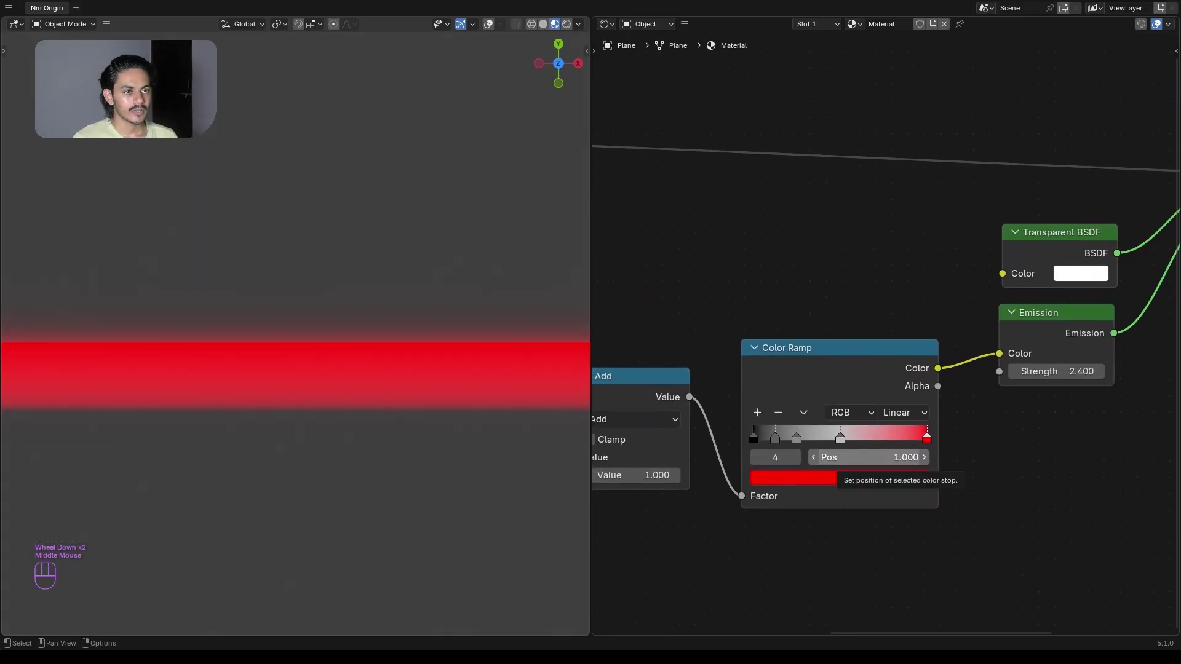
- Duplicate the Add node and insert the copy on the long link leaving the Separate XYZ Y output
{"action": "middle_click_drag", "start_coordinate": [822, 334], "coordinate": [1003, 414]}
{"action": "scroll", "coordinate": [898, 384], "scroll_direction": "down", "scroll_amount": 1}
{"action": "middle_click_drag", "start_coordinate": [898, 384], "coordinate": [841, 397]}
{"action": "left_click", "coordinate": [773, 506], "text": "shift"}
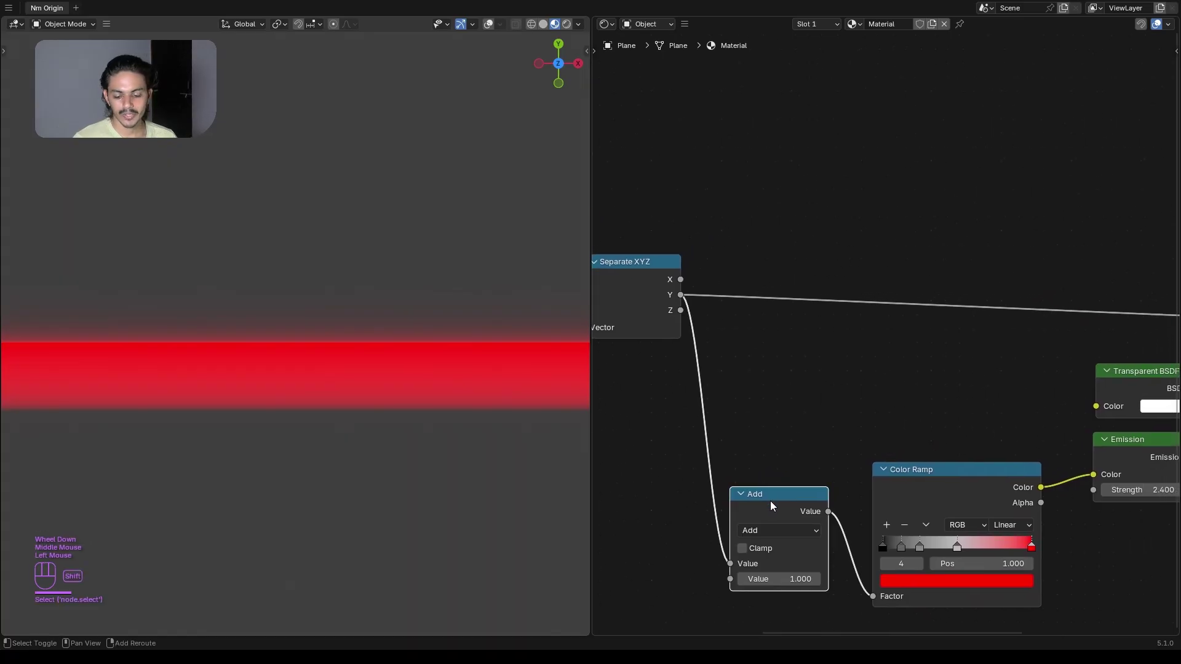
{"action": "key", "text": "shift+d"}
{"action": "left_click", "coordinate": [899, 276]}
- Change the duplicated Math node's operation to Less Than and set its Threshold to 0.080
{"action": "scroll", "coordinate": [898, 277], "scroll_direction": "up", "scroll_amount": 1}
{"action": "left_click", "coordinate": [894, 296]}
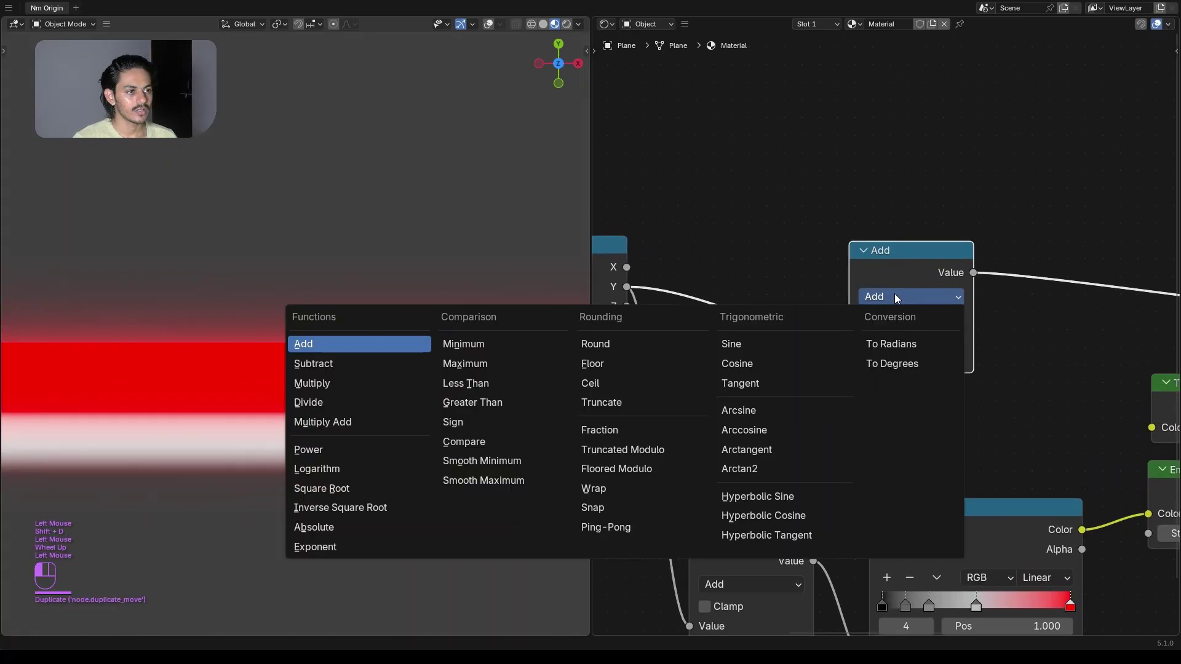
{"action": "left_click", "coordinate": [529, 385]}
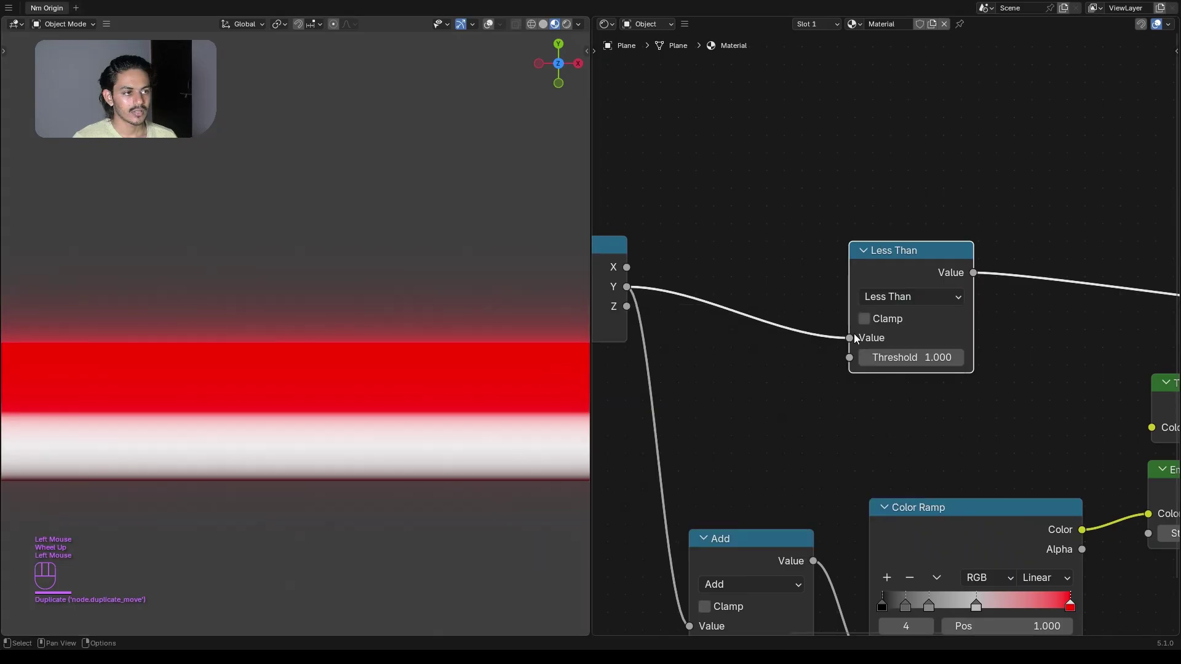
{"action": "left_click", "coordinate": [901, 360]}
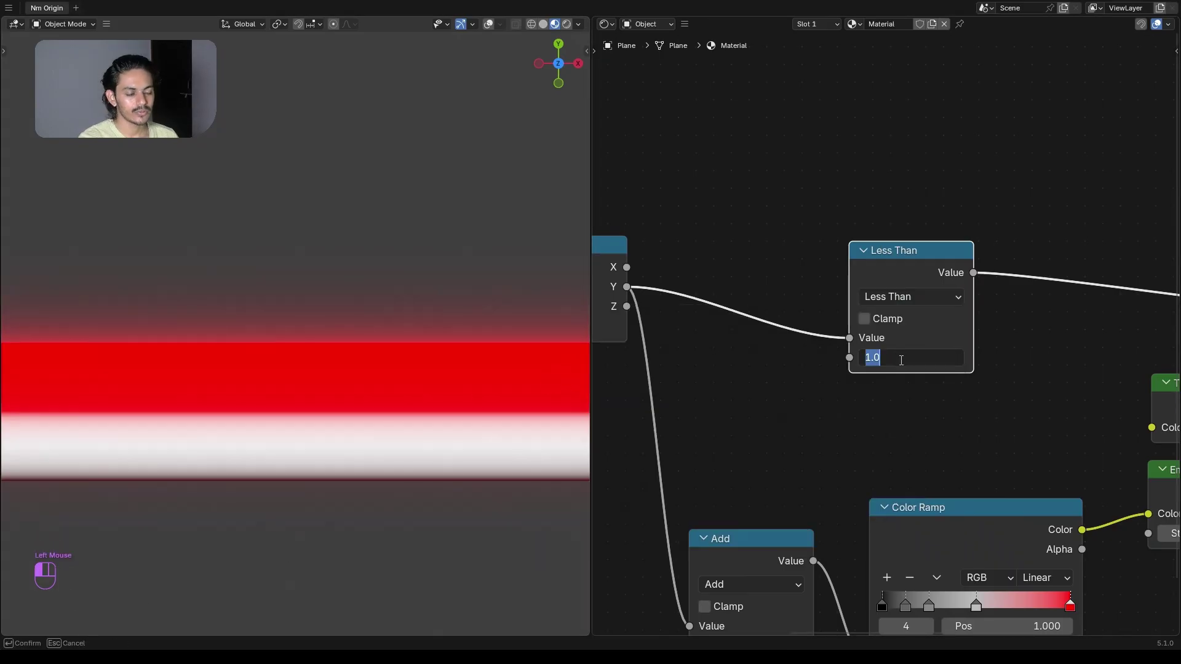
{"action": "key", "text": "BackSpace"}
{"action": "type", "text": ".08"}
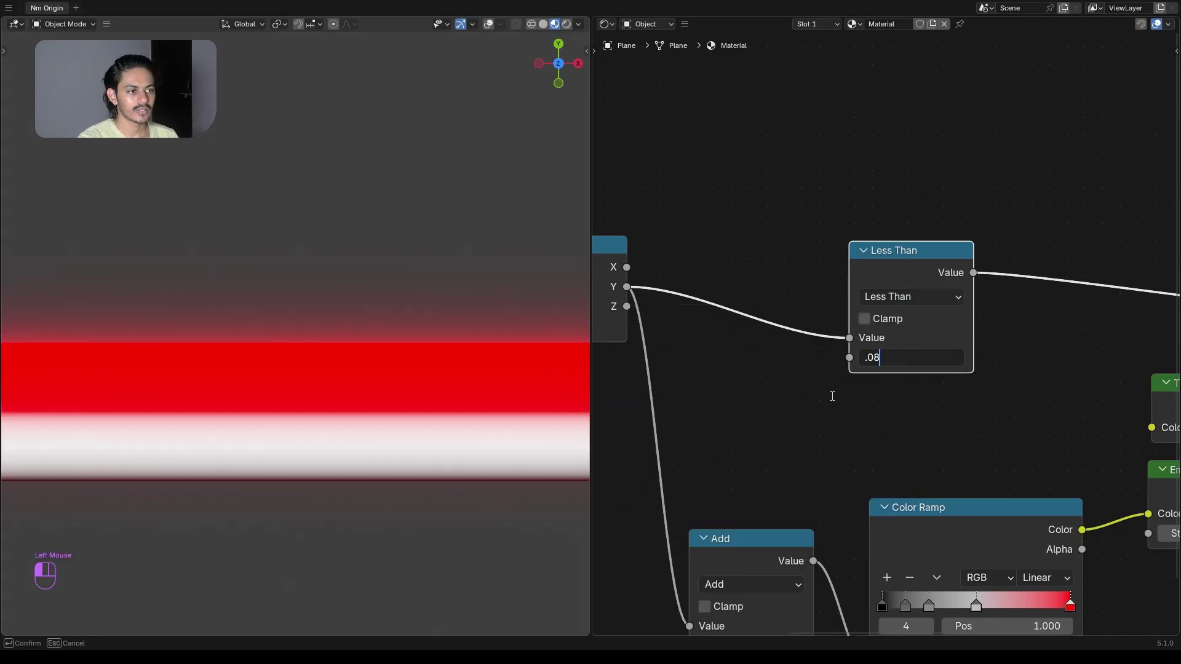
{"action": "key", "text": "Return"}
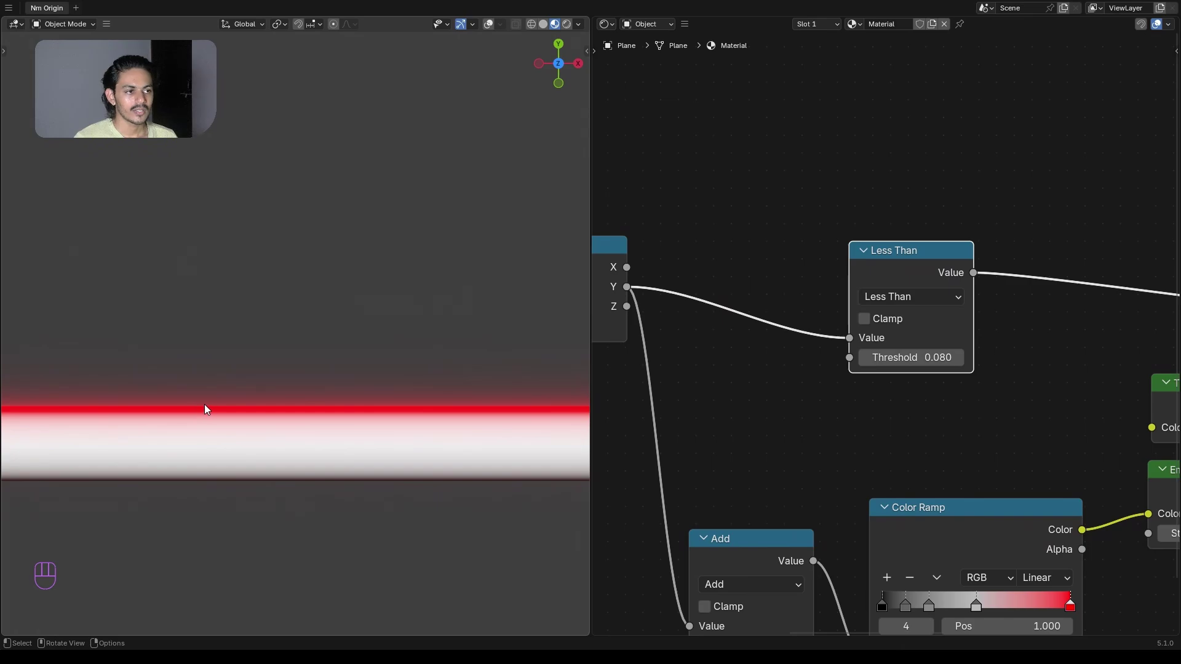
- Preview the plane in rendered shading, return to material preview, and check the material's surface settings
{"action": "middle_click_drag", "start_coordinate": [862, 429], "coordinate": [822, 372]}
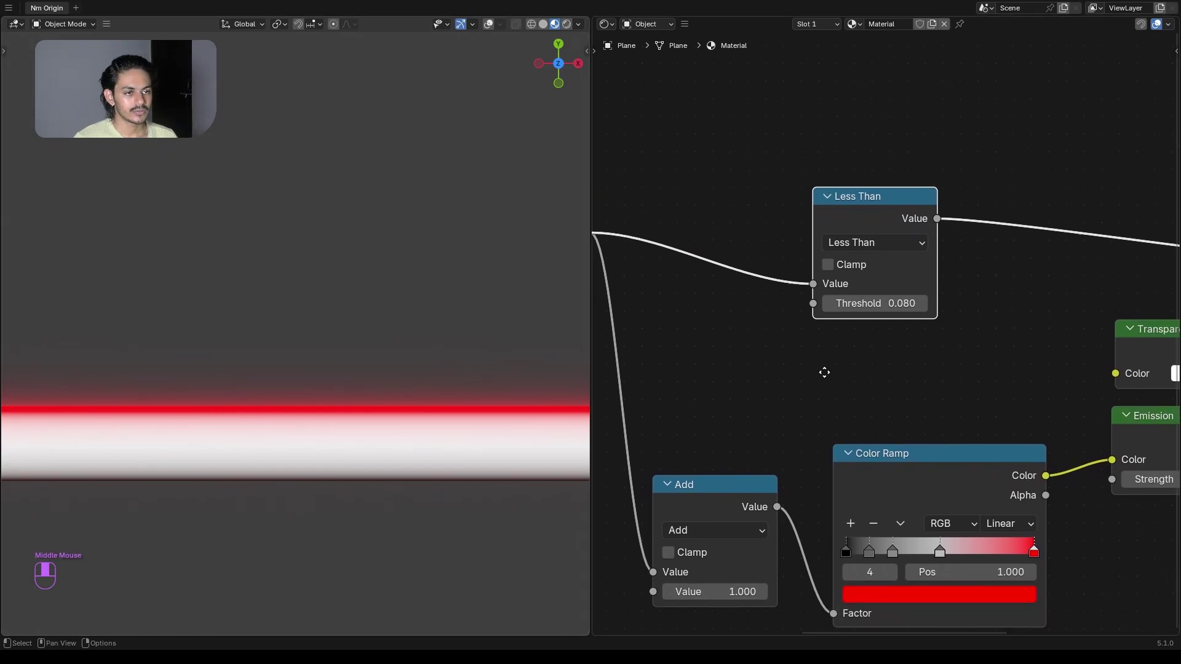
{"action": "scroll", "coordinate": [822, 371], "scroll_direction": "up", "scroll_amount": 1}
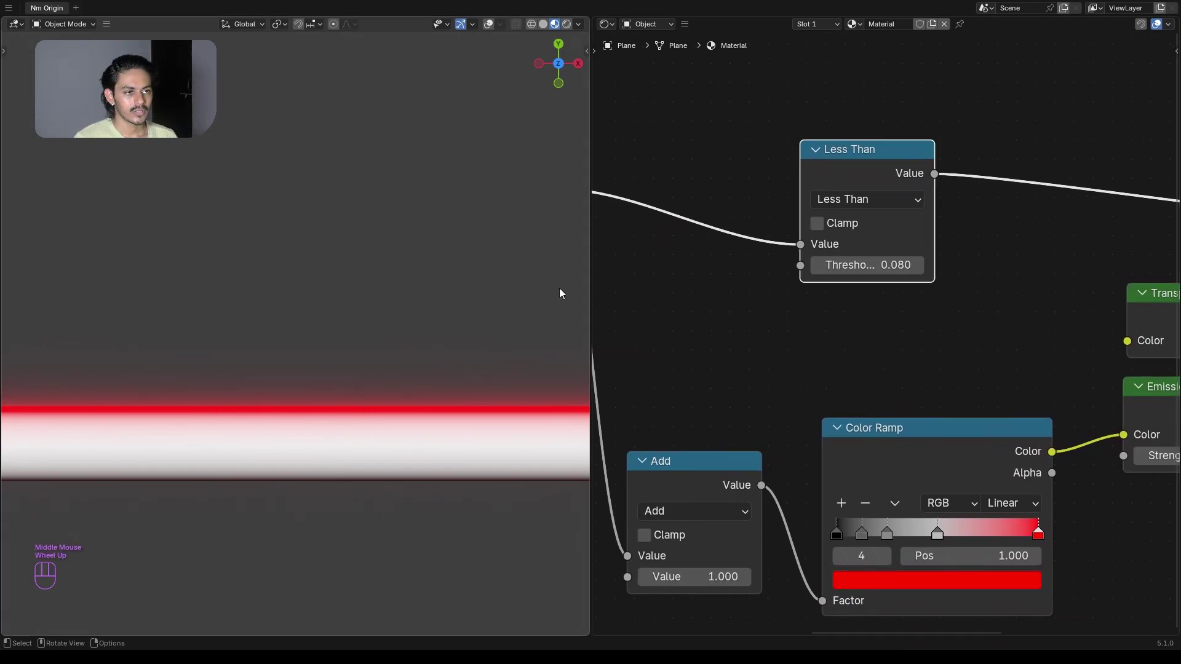
{"action": "left_click", "coordinate": [566, 26]}
{"action": "left_click", "coordinate": [555, 26]}
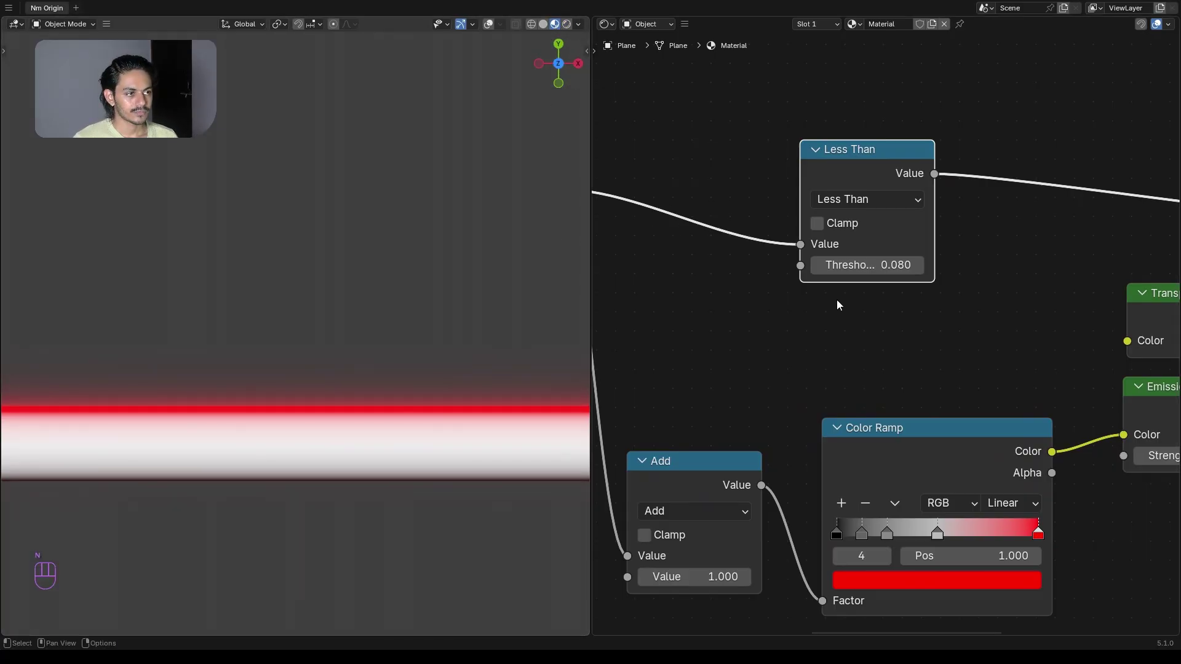
{"action": "key", "text": "n"}
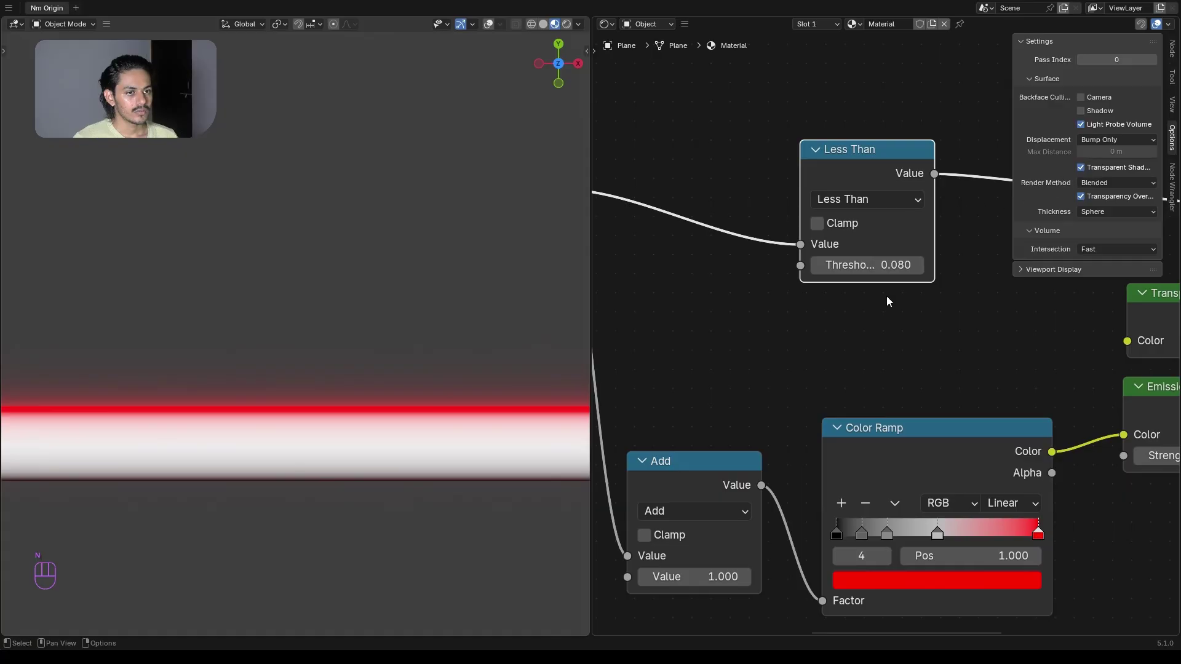
{"action": "key", "text": "n"}
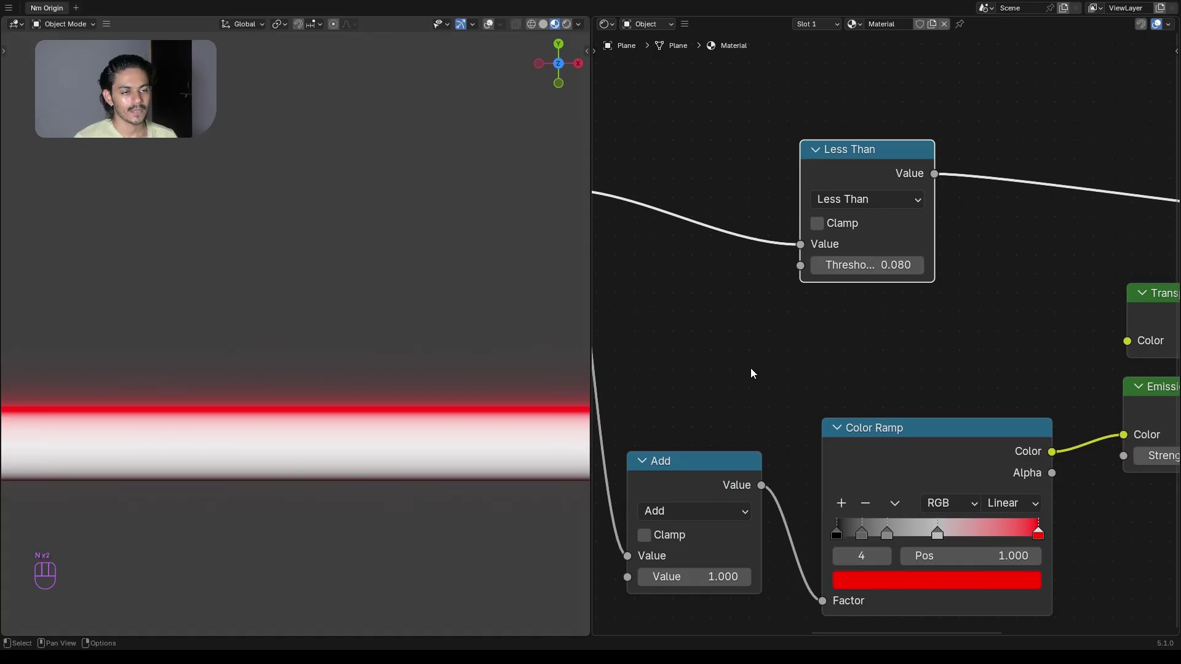
- Mute and unmute the Transparent BSDF node to compare the plane's transparency, and briefly preview it in rendered shading
{"action": "scroll", "coordinate": [750, 368], "scroll_direction": "down", "scroll_amount": 4}
{"action": "left_click", "coordinate": [1058, 319]}
{"action": "key", "text": "m"}
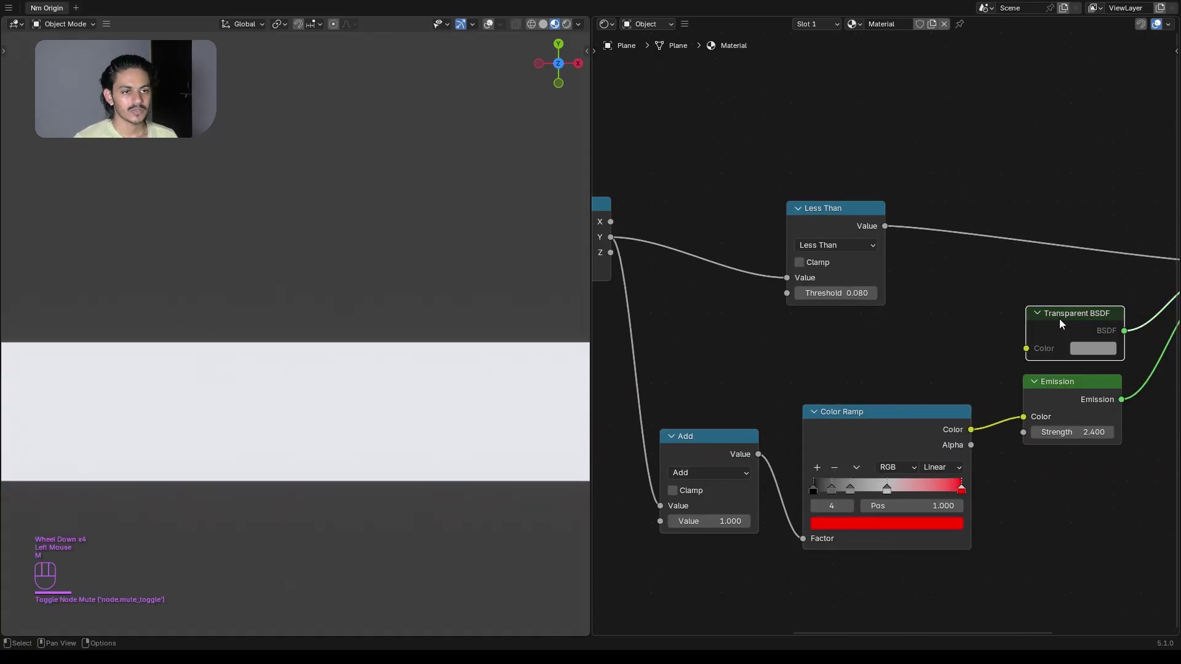
{"action": "key", "text": "m"}
{"action": "key", "text": "m"}
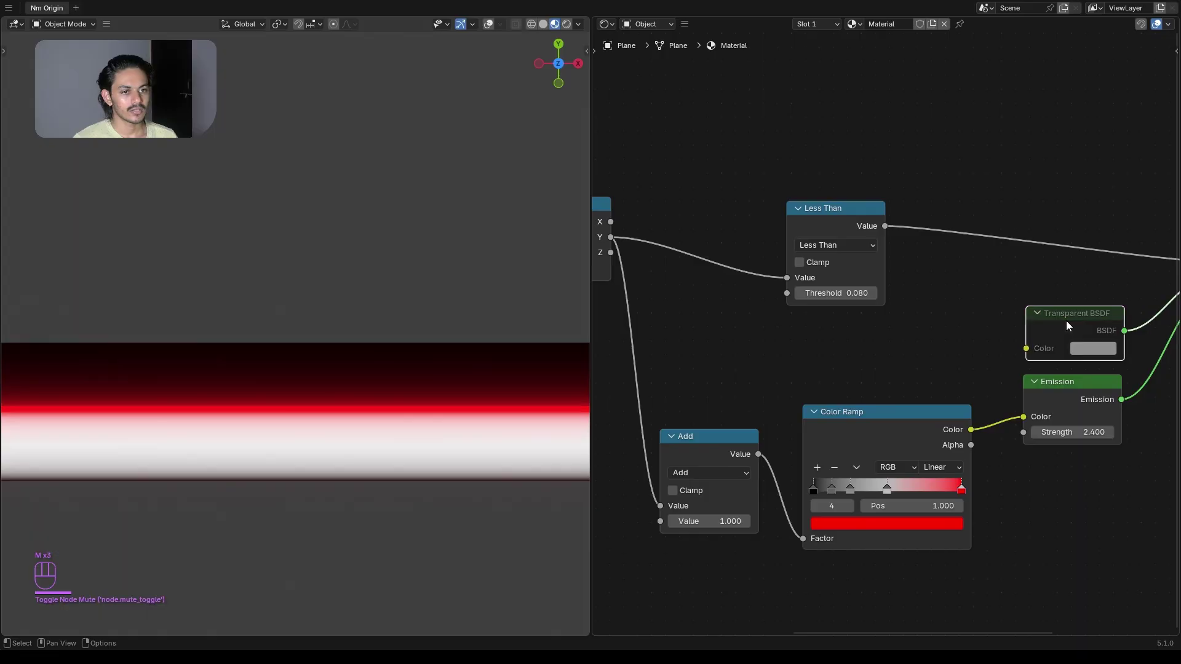
{"action": "key", "text": "m"}
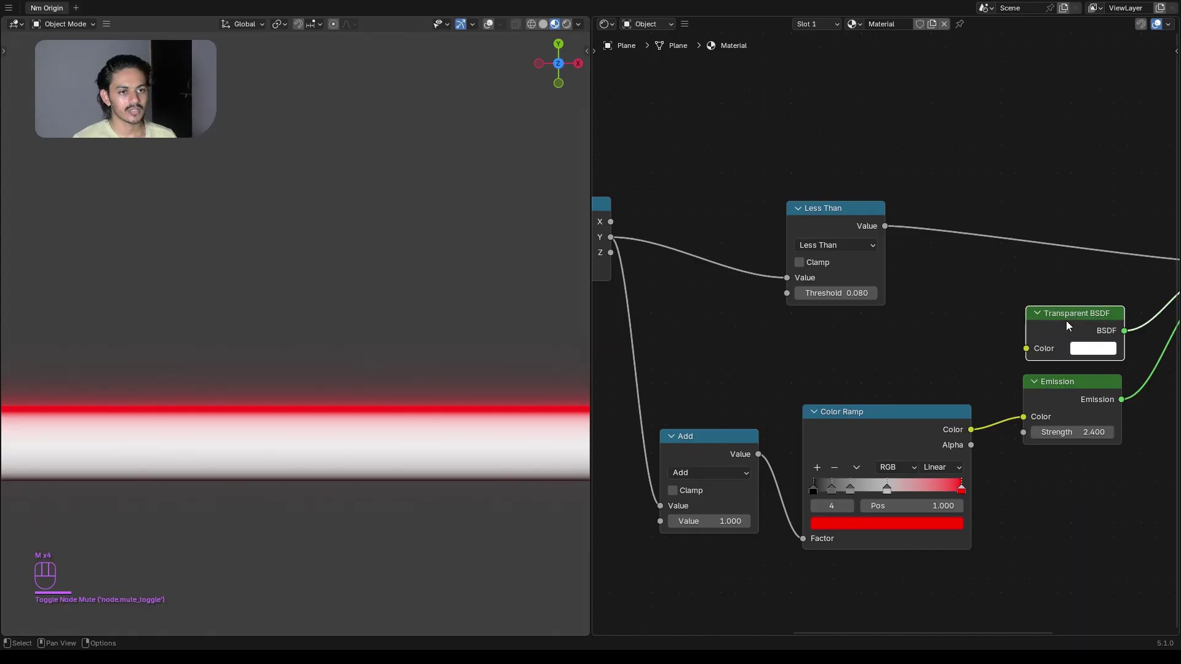
{"action": "left_click", "coordinate": [567, 24]}
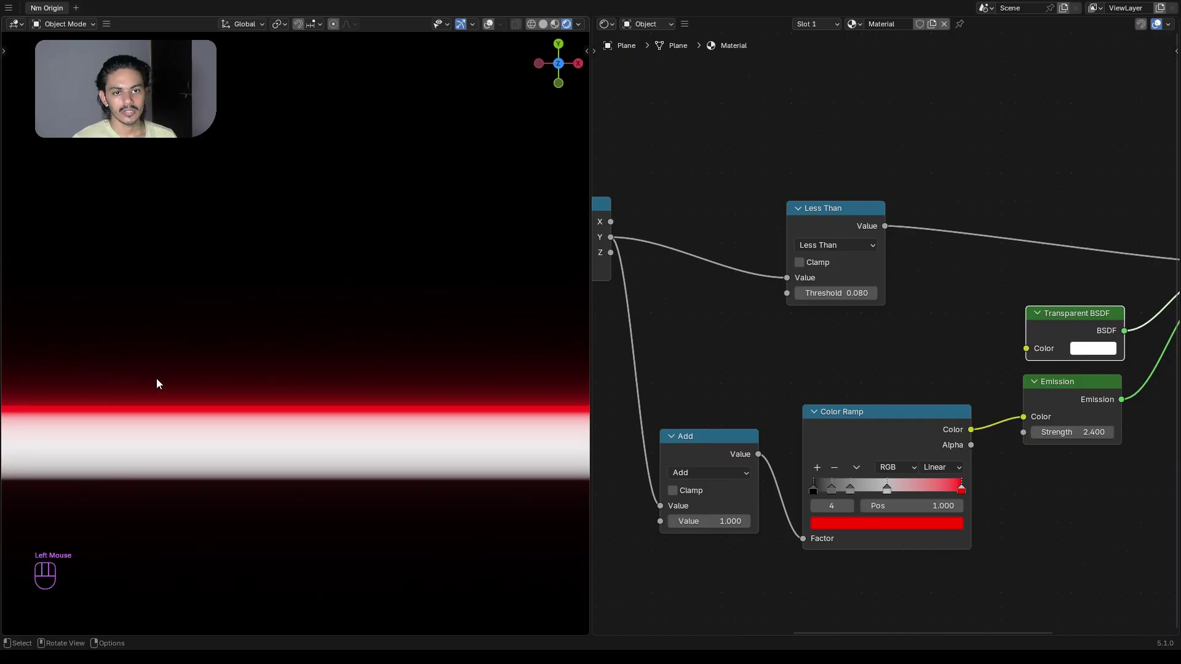
{"action": "left_click", "coordinate": [555, 24]}
- Set the Color Ramp stop at position 0.500 to pure red with Saturation 1.000 and Value 1.000
{"action": "middle_click_drag", "start_coordinate": [896, 367], "coordinate": [908, 346]}
{"action": "middle_click_drag", "start_coordinate": [803, 369], "coordinate": [892, 354]}
{"action": "scroll", "coordinate": [906, 475], "scroll_direction": "up", "scroll_amount": 5}
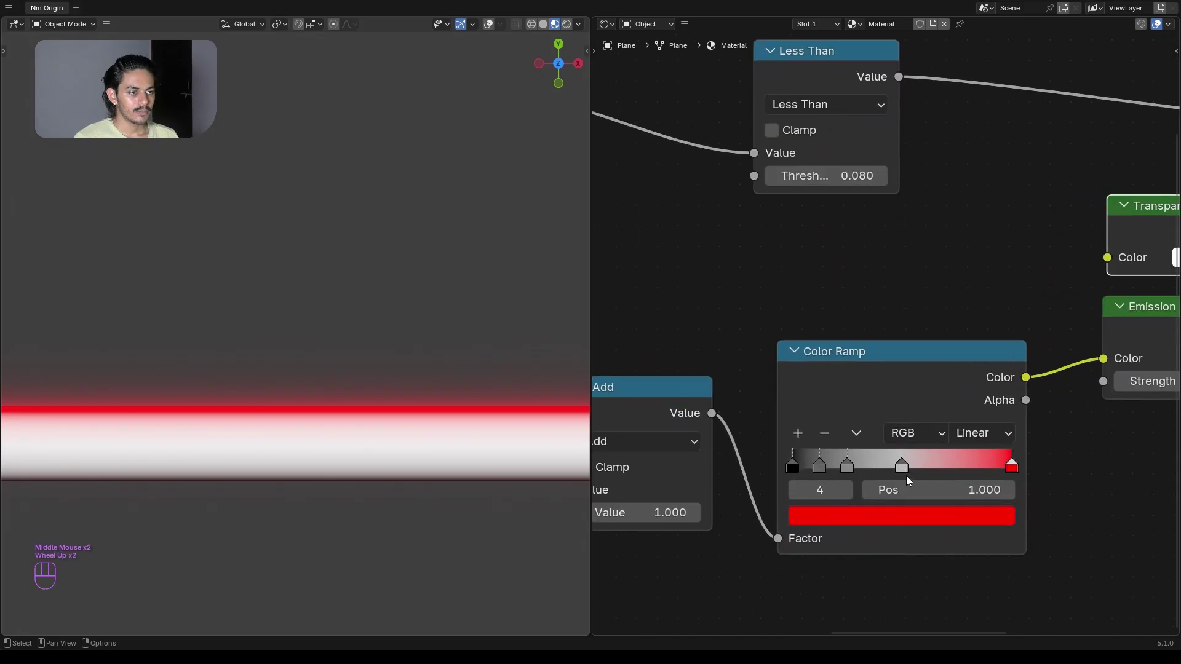
{"action": "left_click", "coordinate": [902, 466]}
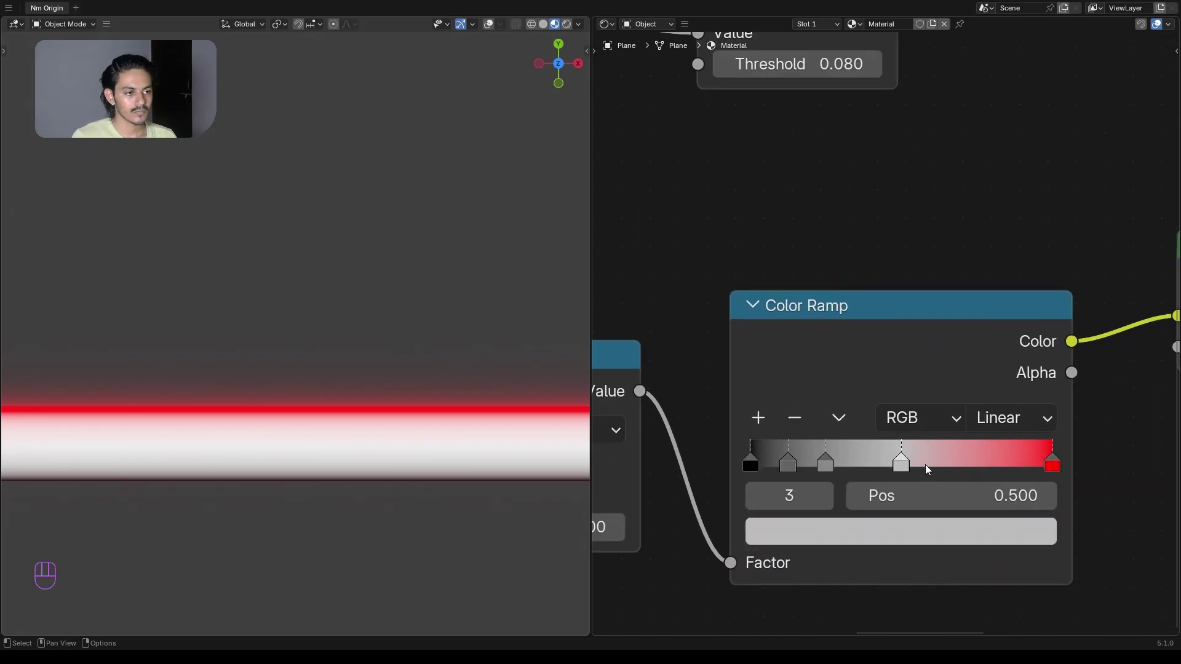
{"action": "left_click", "coordinate": [906, 470]}
{"action": "left_click", "coordinate": [898, 537]}
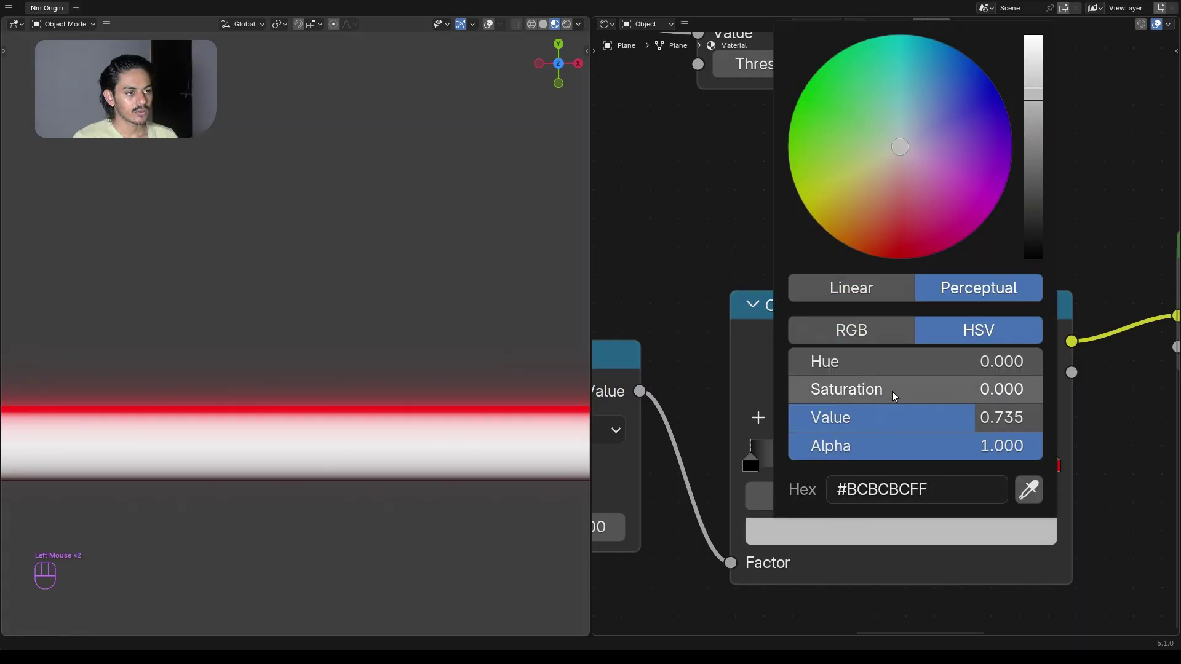
{"action": "left_click_drag", "start_coordinate": [882, 395], "coordinate": [1041, 395]}
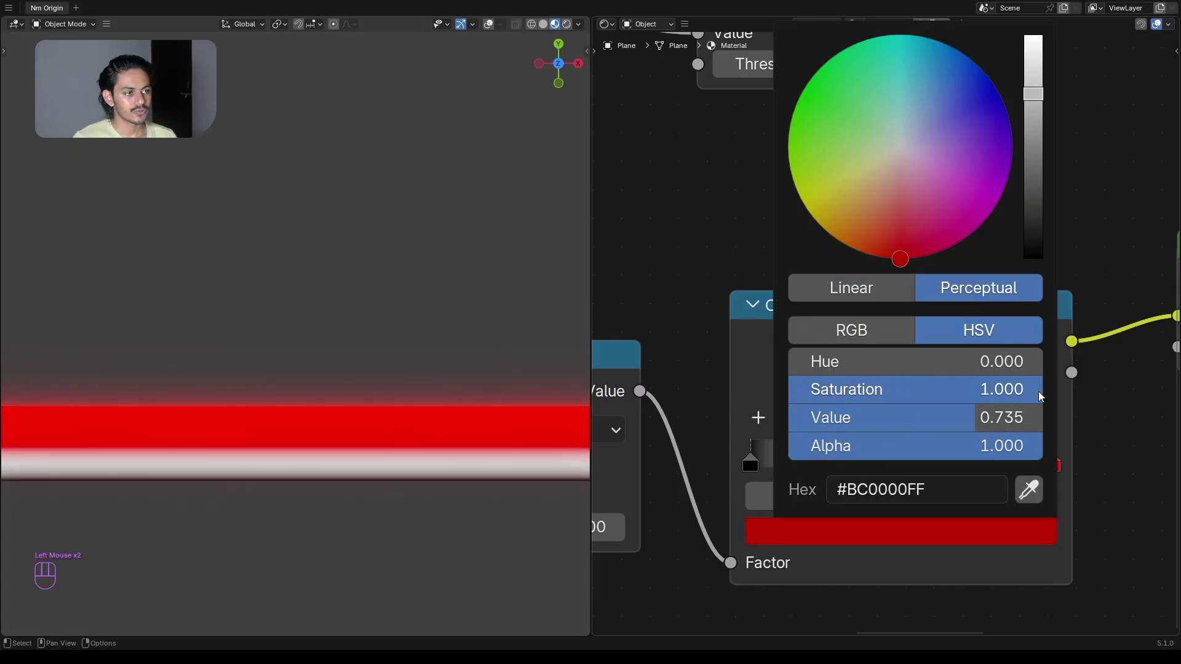
{"action": "left_click_drag", "start_coordinate": [904, 415], "coordinate": [978, 417]}
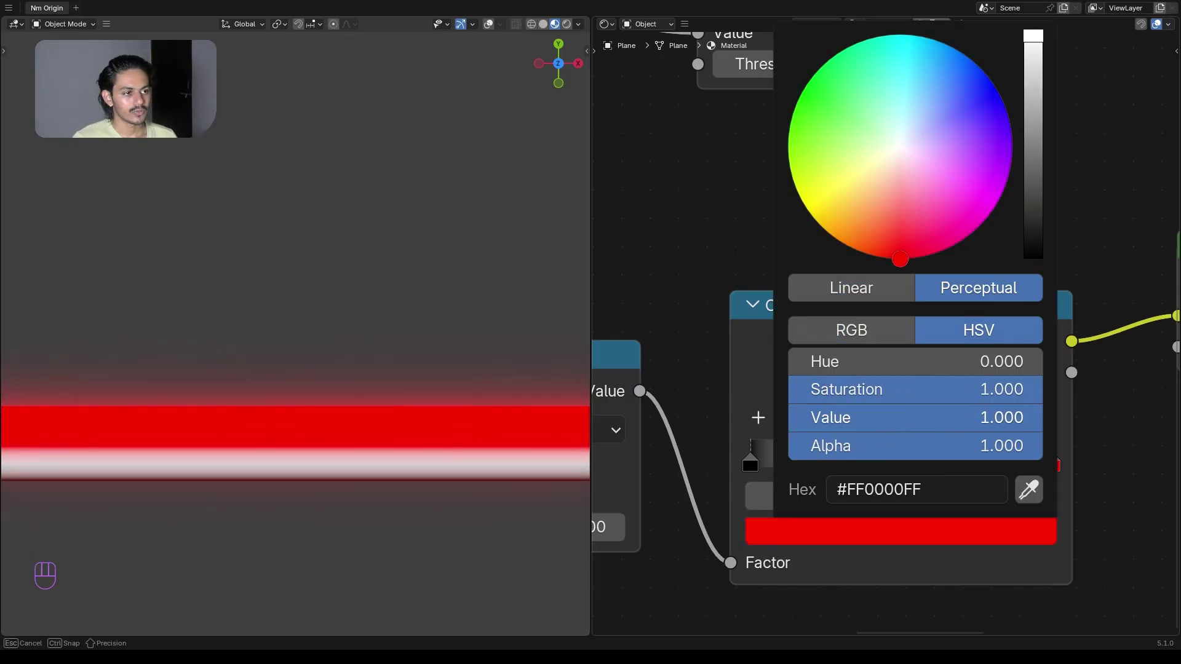
- Change the hue of the Color Ramp stop at position 0.500 to 0.07 for an orange tone
{"action": "left_click", "coordinate": [1051, 469]}
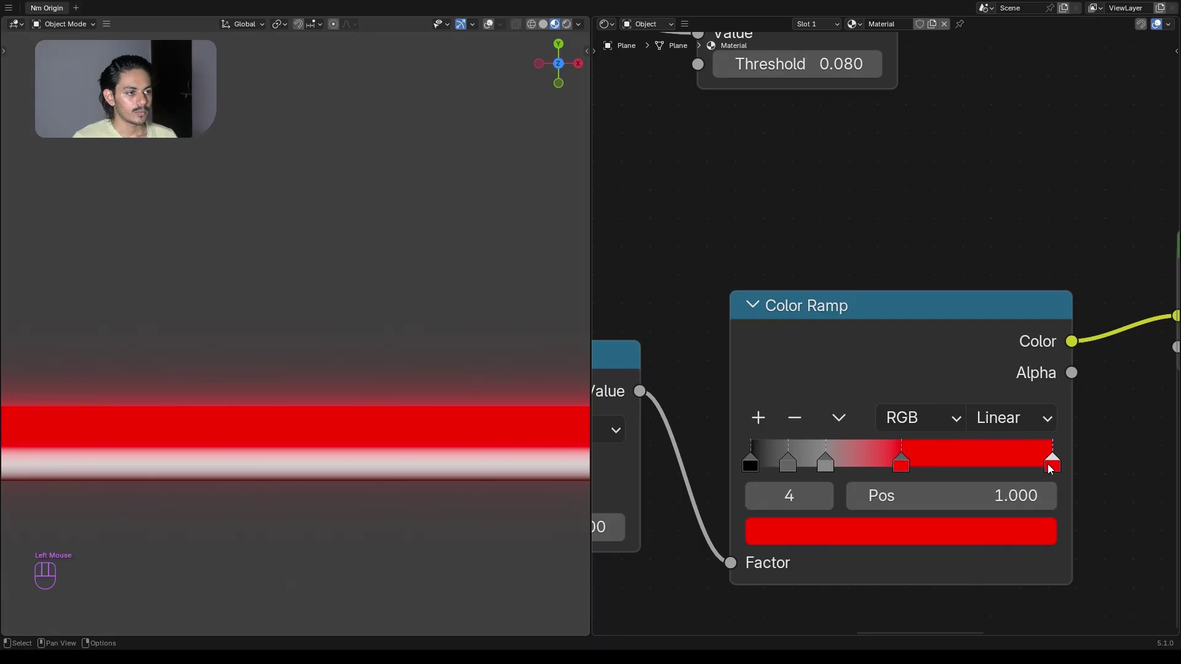
{"action": "left_click", "coordinate": [1001, 530]}
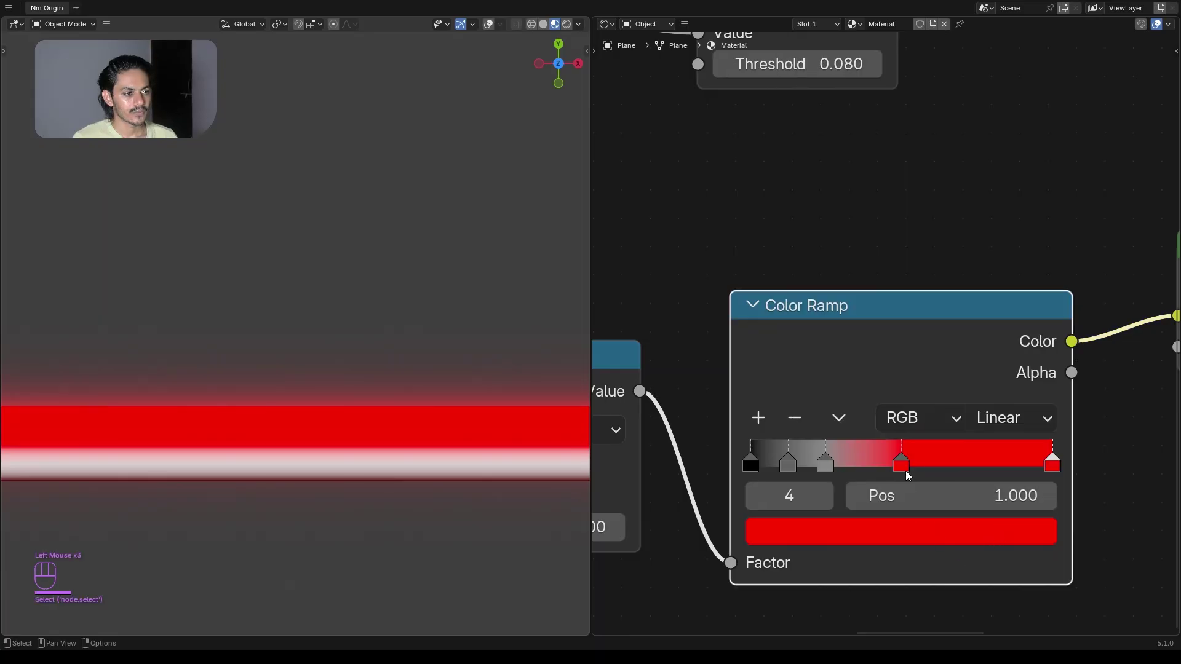
{"action": "left_click", "coordinate": [902, 467]}
{"action": "left_click", "coordinate": [887, 538]}
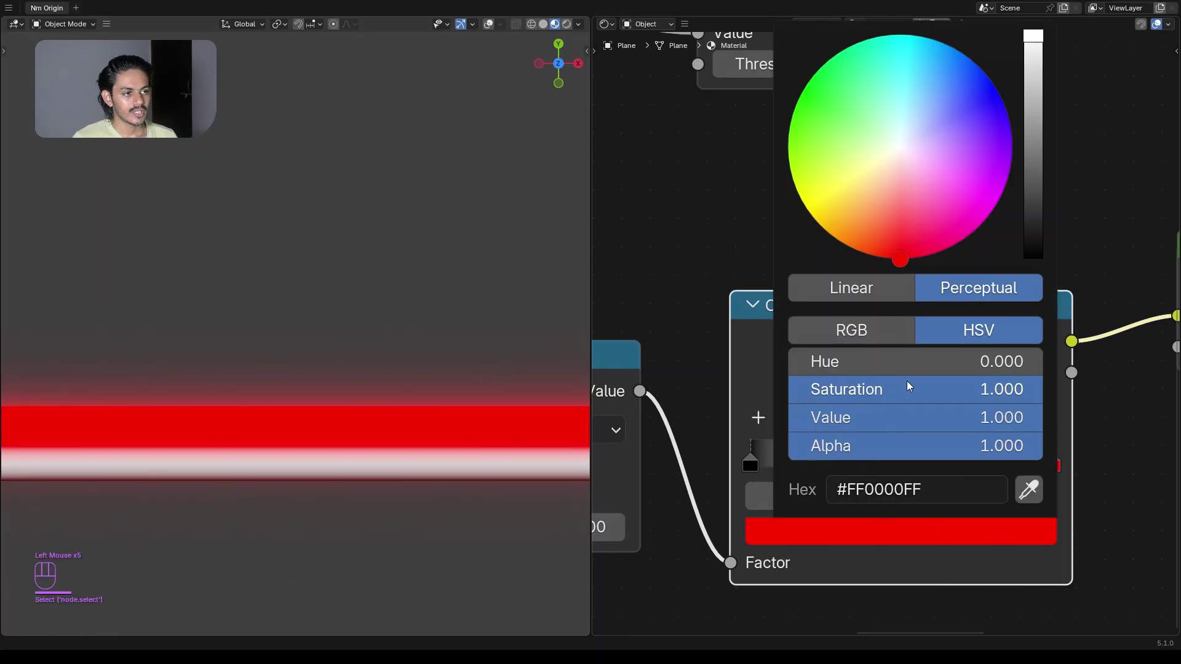
{"action": "left_click", "coordinate": [893, 368]}
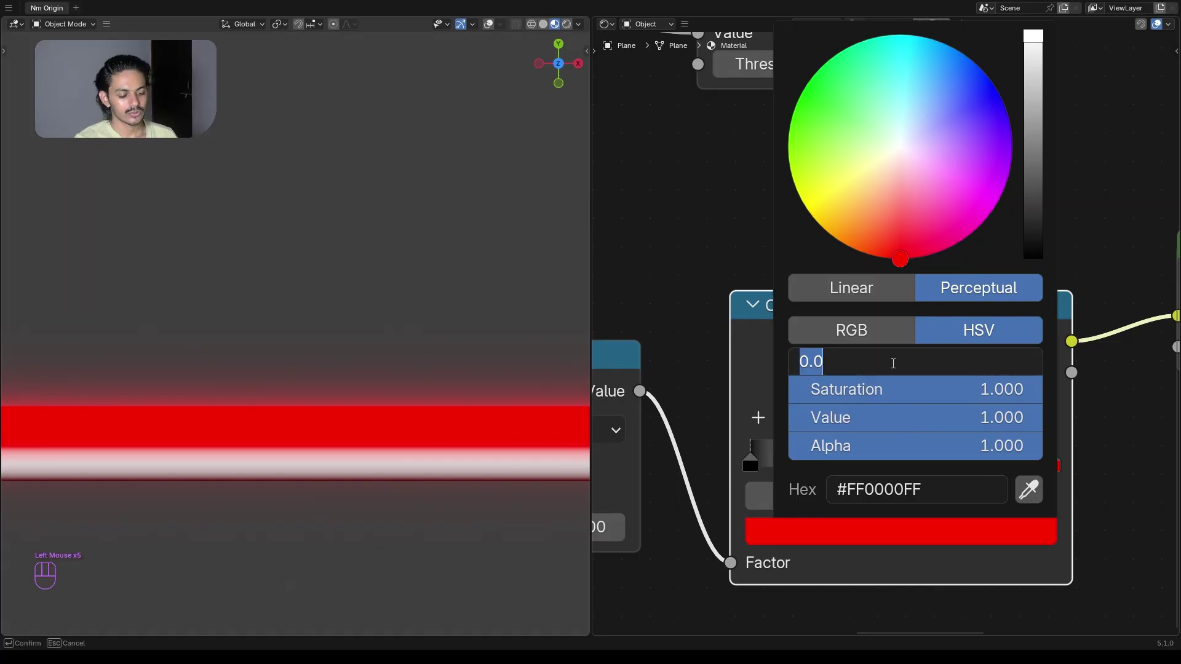
{"action": "type", "text": ".07"}
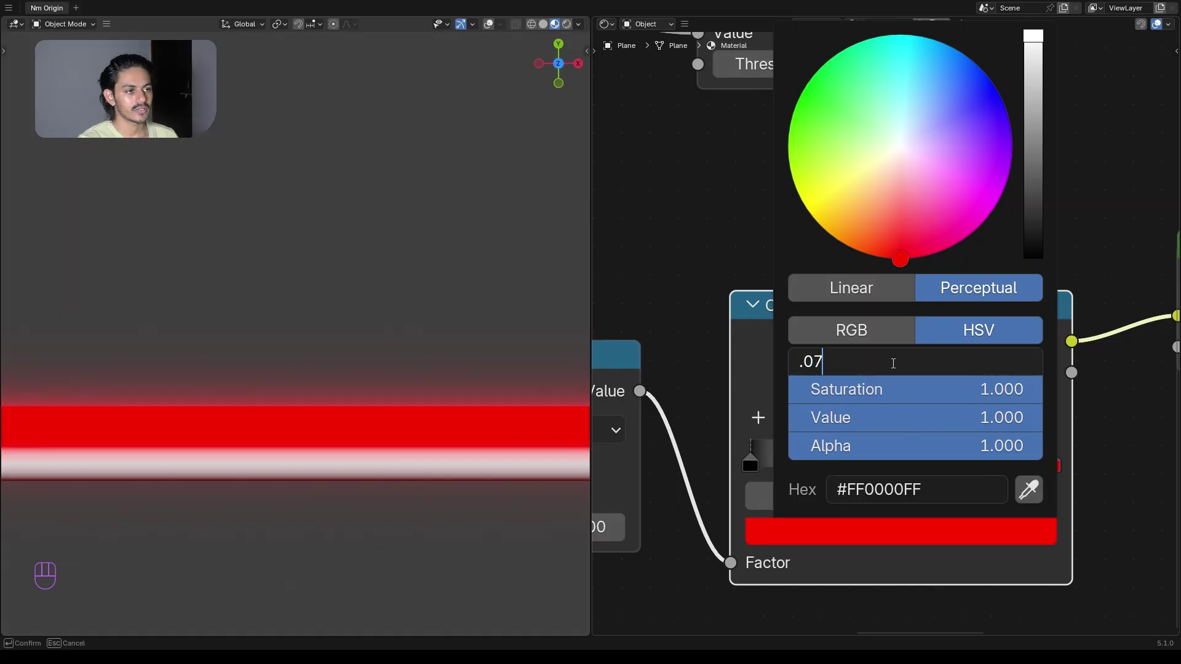
{"action": "key", "text": "Return"}
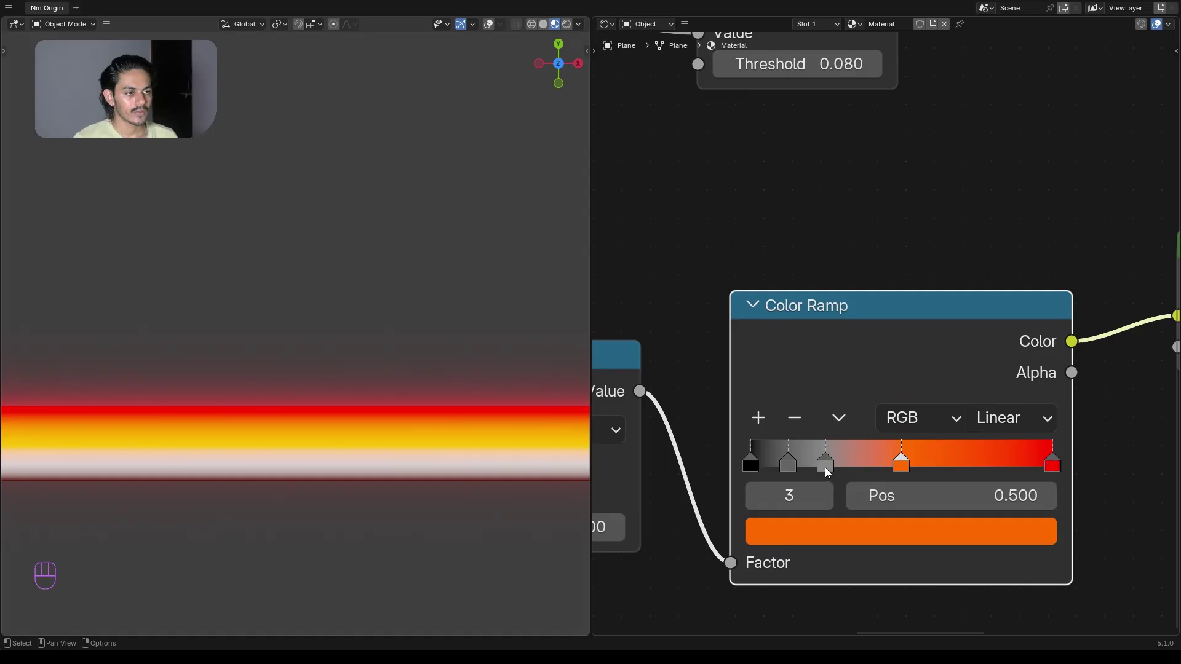
- Recolor the Color Ramp stop at position 0.250 to yellow-orange with Value 1.000, Saturation 1.000 and Hue 0.12
{"action": "left_click", "coordinate": [825, 465]}
{"action": "left_click", "coordinate": [841, 532]}
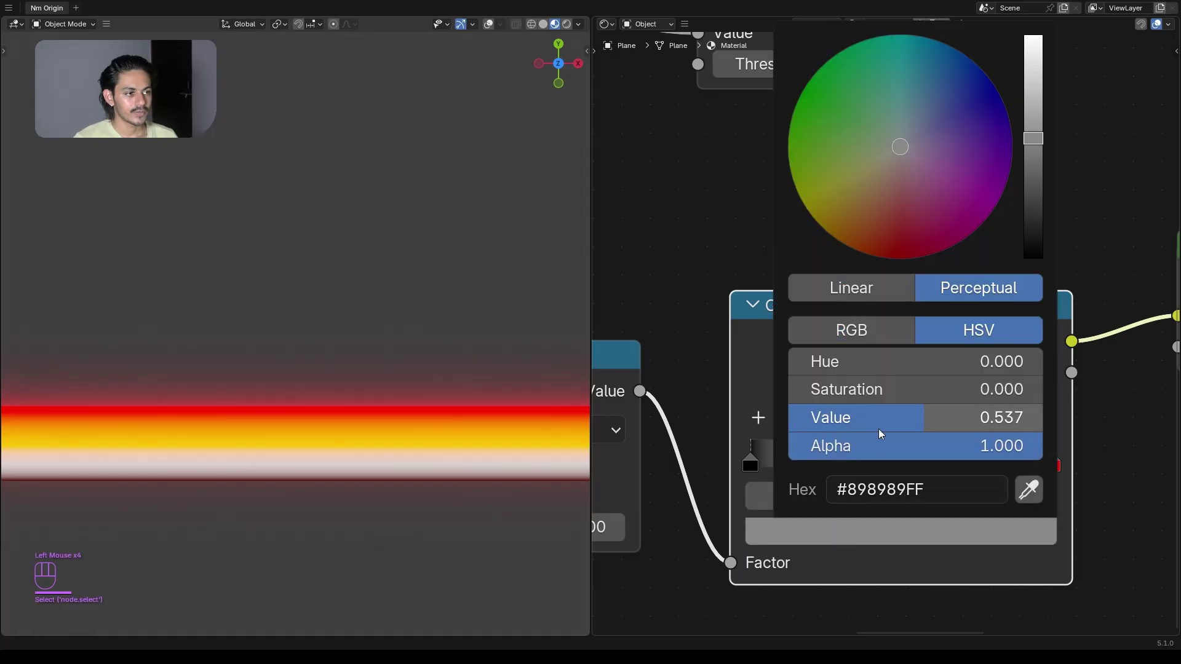
{"action": "left_click_drag", "start_coordinate": [880, 422], "coordinate": [1036, 418]}
{"action": "left_click_drag", "start_coordinate": [863, 390], "coordinate": [1042, 389]}
{"action": "left_click", "coordinate": [923, 363]}
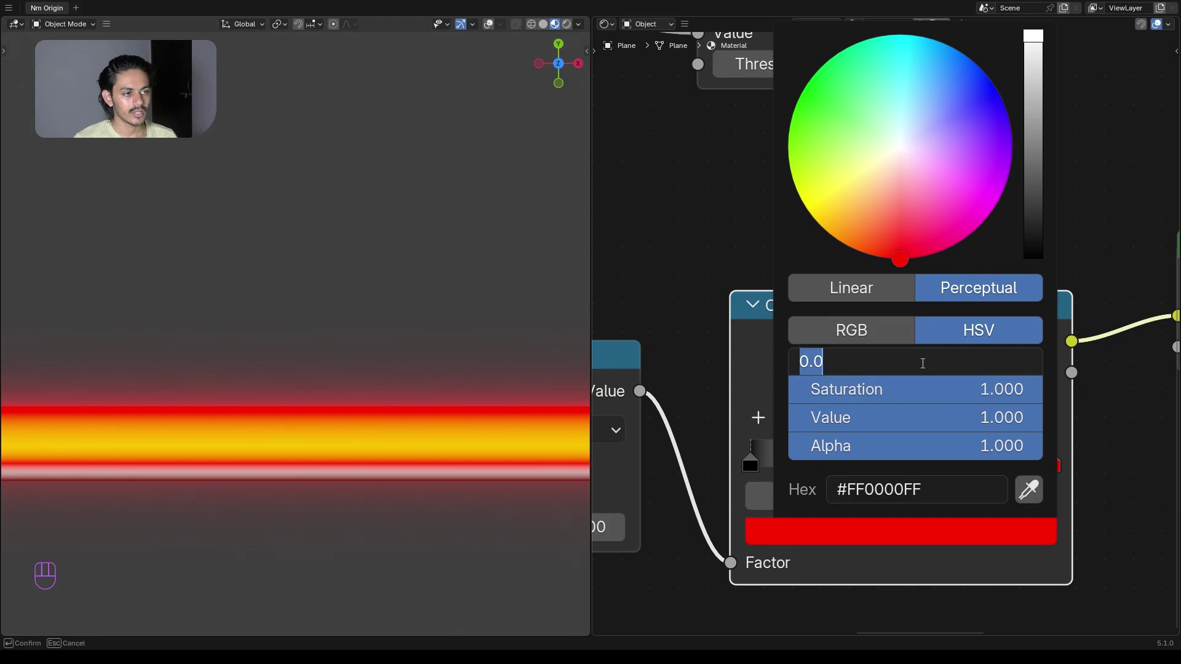
{"action": "type", "text": "."}
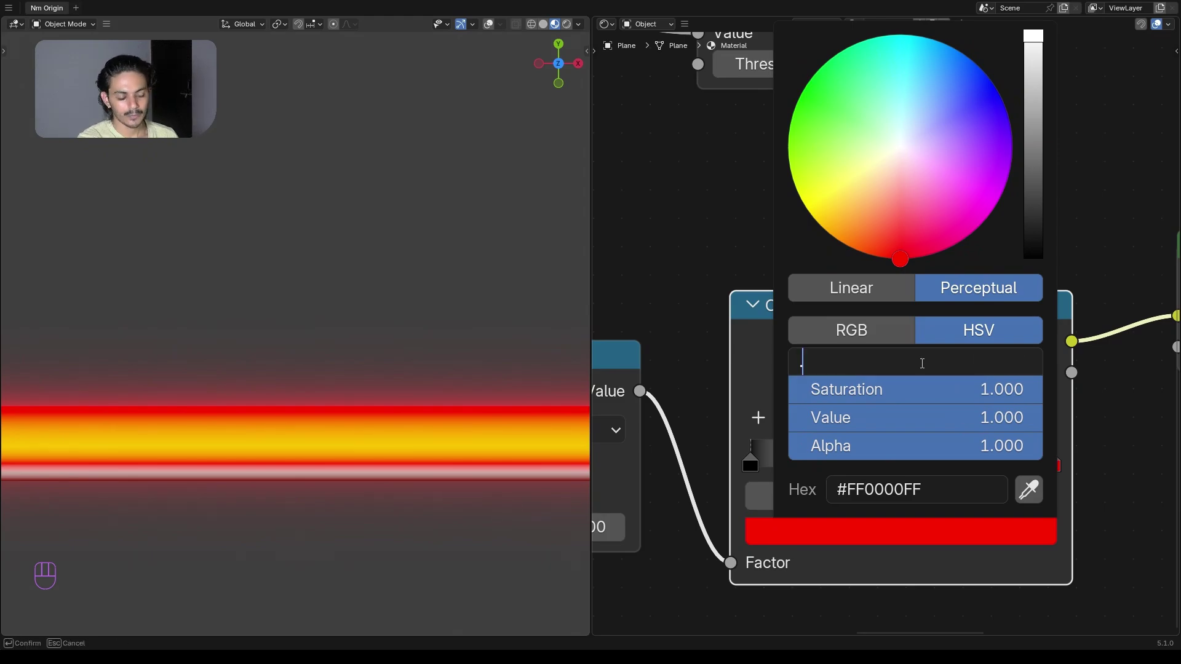
{"action": "type", "text": "12"}
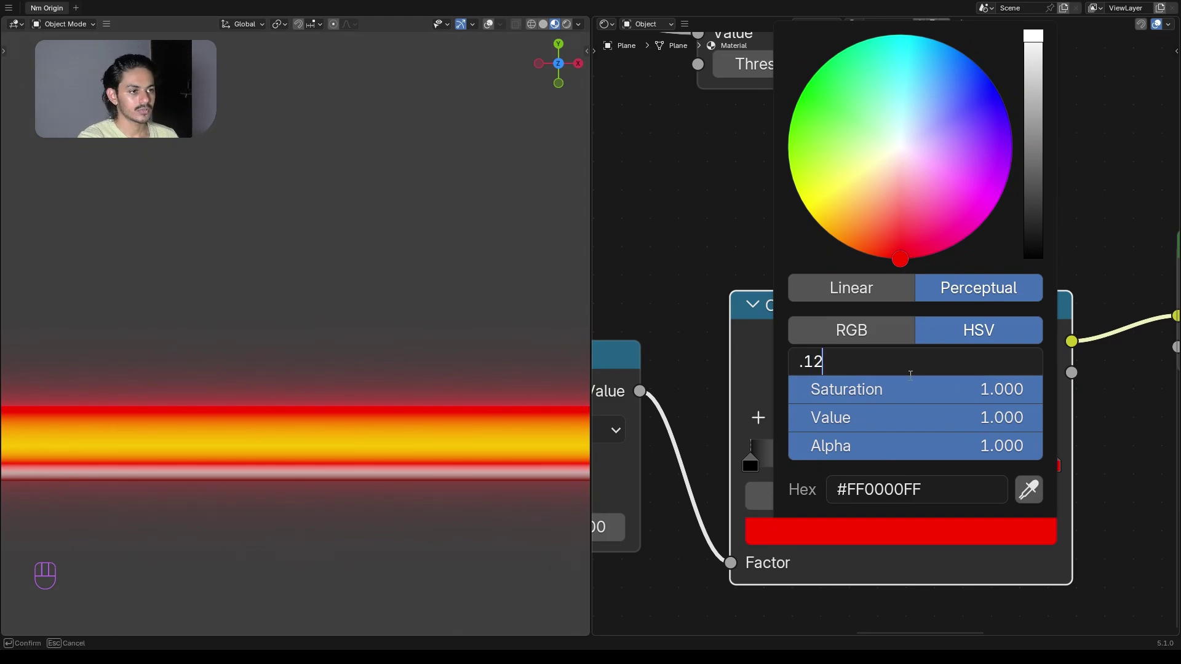
{"action": "key", "text": "Return"}
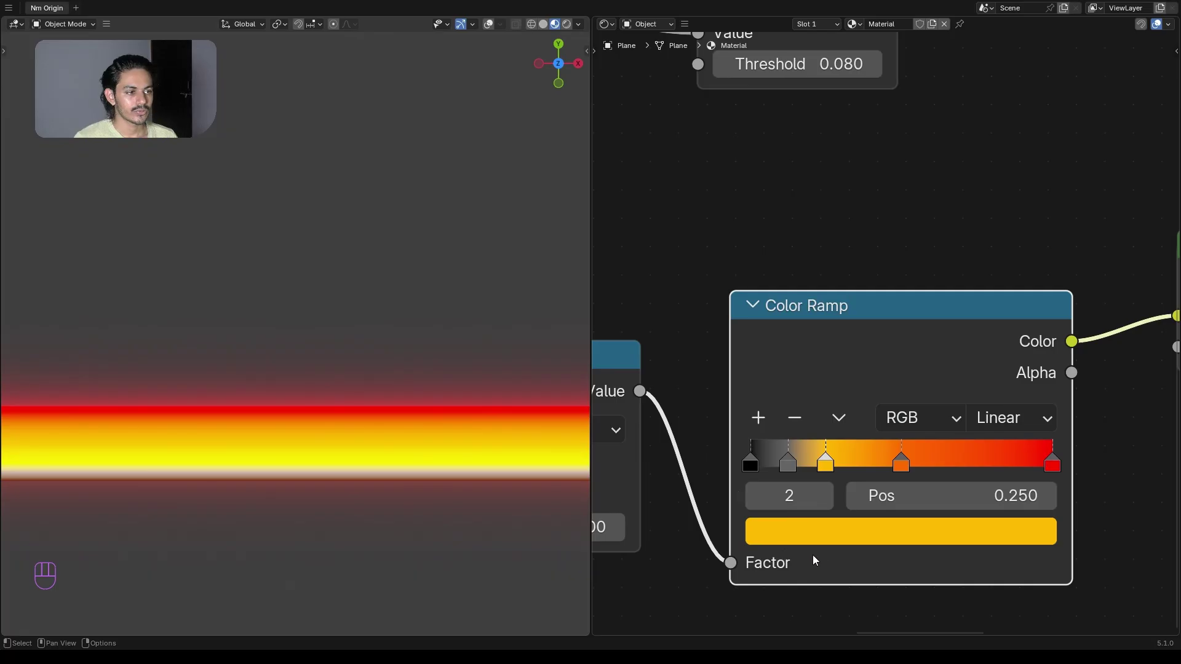
- Recolor the Color Ramp stop at position 0.125 to yellow with Value 1.000, Saturation 1.000 and Hue 0.14
{"action": "left_click", "coordinate": [790, 475]}
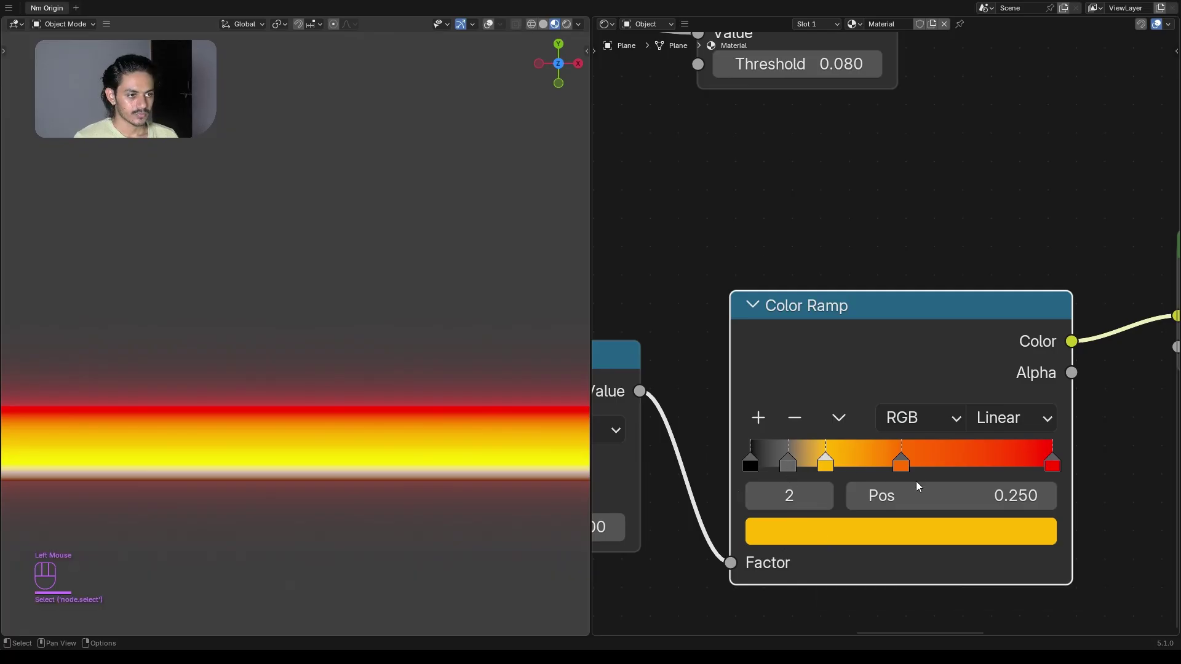
{"action": "left_click", "coordinate": [788, 468]}
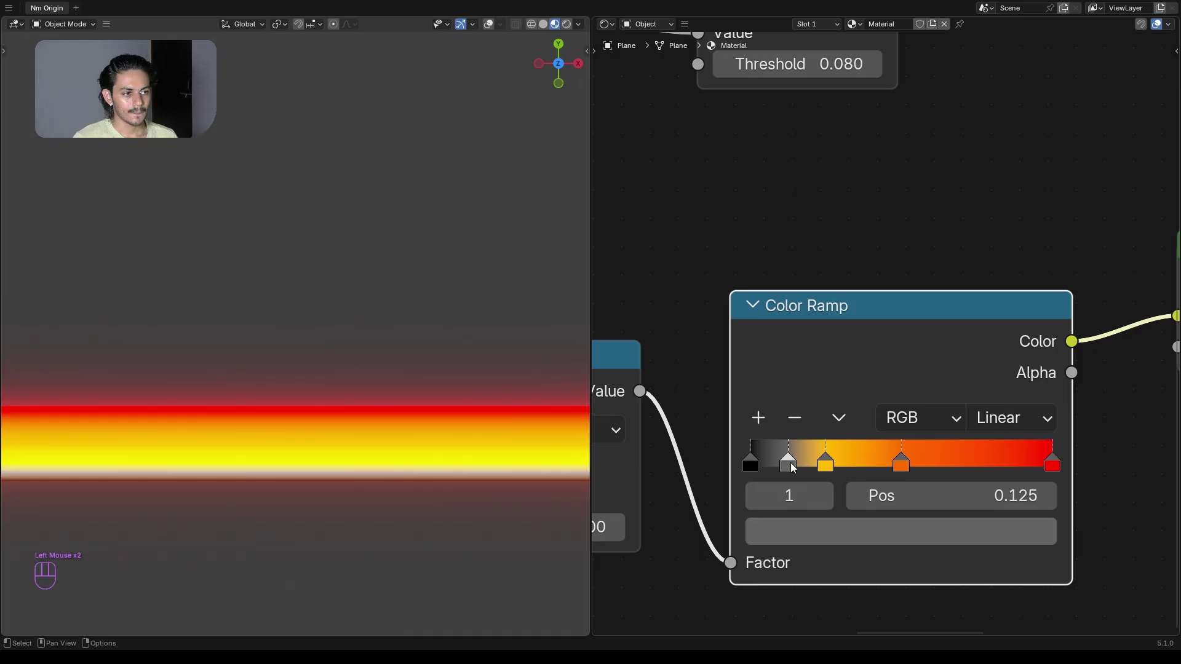
{"action": "left_click", "coordinate": [810, 528]}
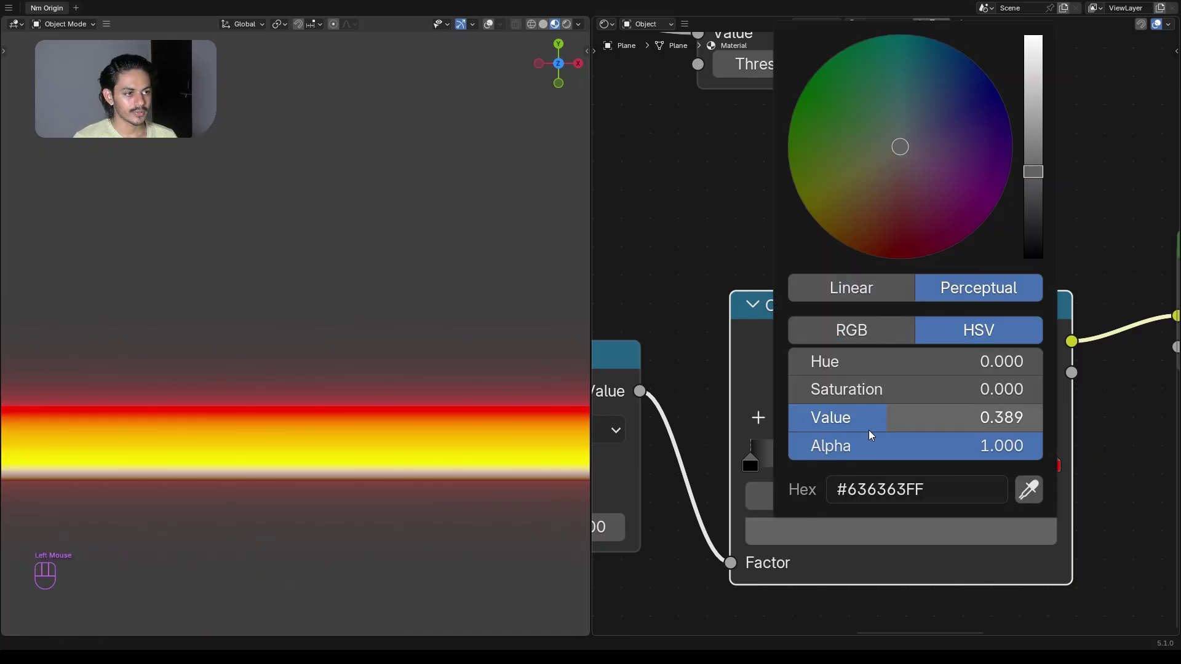
{"action": "left_click_drag", "start_coordinate": [873, 416], "coordinate": [1039, 417]}
{"action": "left_click_drag", "start_coordinate": [885, 389], "coordinate": [1023, 393]}
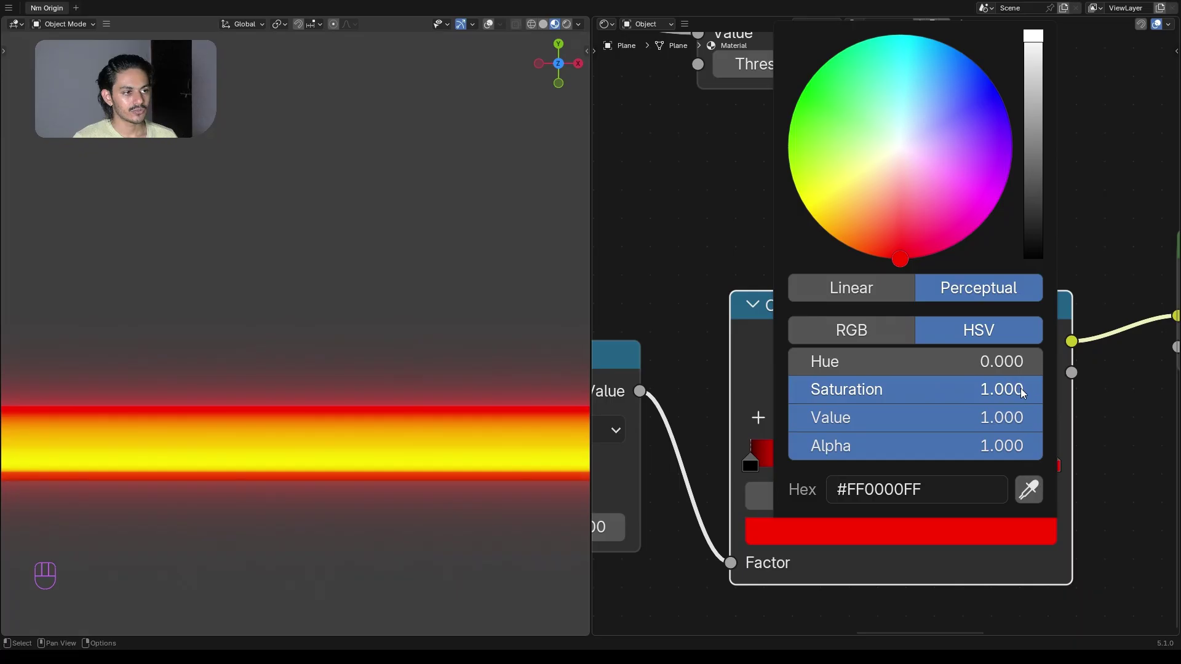
{"action": "left_click", "coordinate": [990, 361]}
{"action": "type", "text": "."}
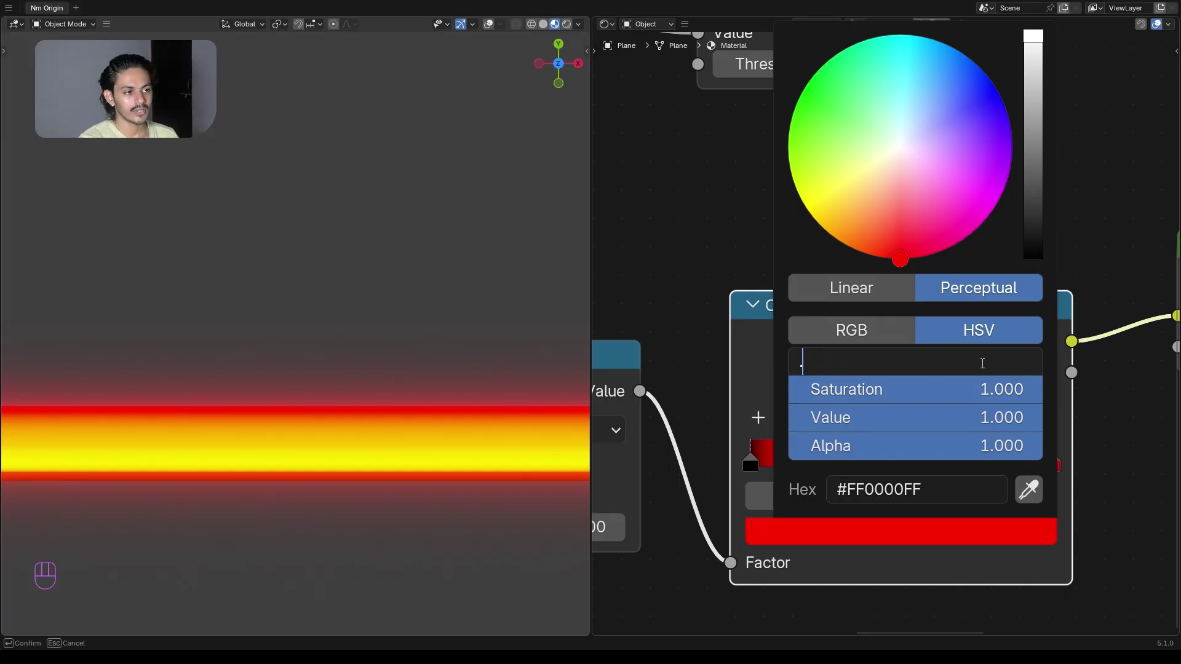
{"action": "type", "text": "14"}
{"action": "key", "text": "Return"}
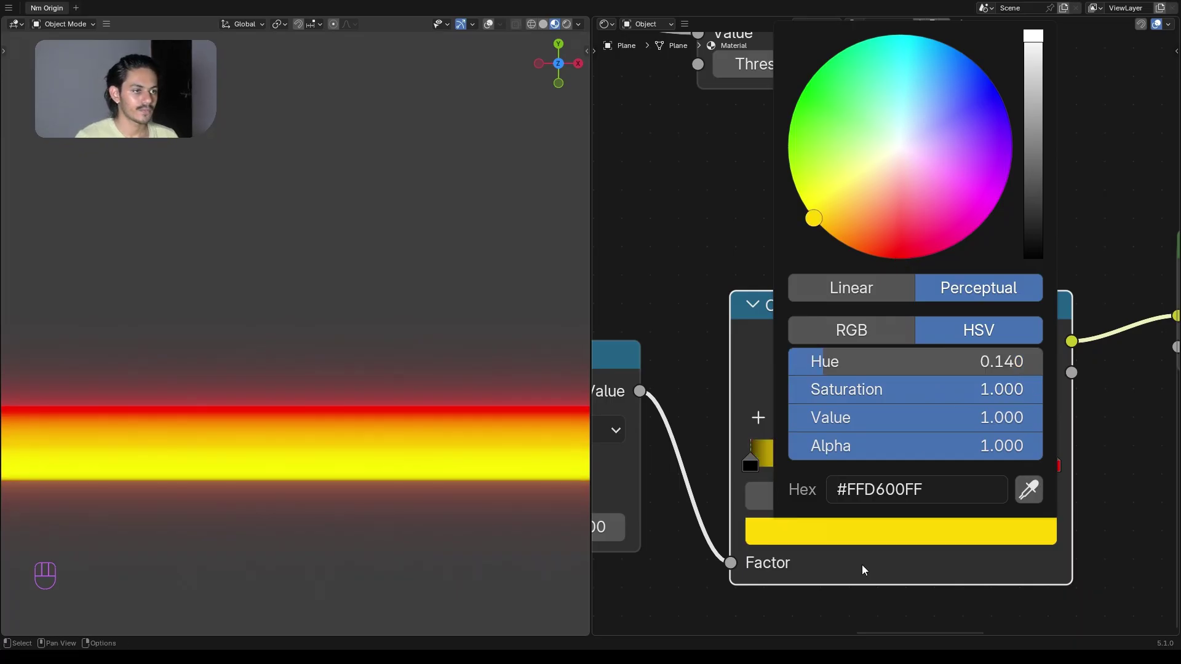
- Recolor the Color Ramp stop at position 0.000 to pale yellow with Value 1.000, Saturation 0.7 and Hue 0.15
{"action": "left_click", "coordinate": [750, 465]}
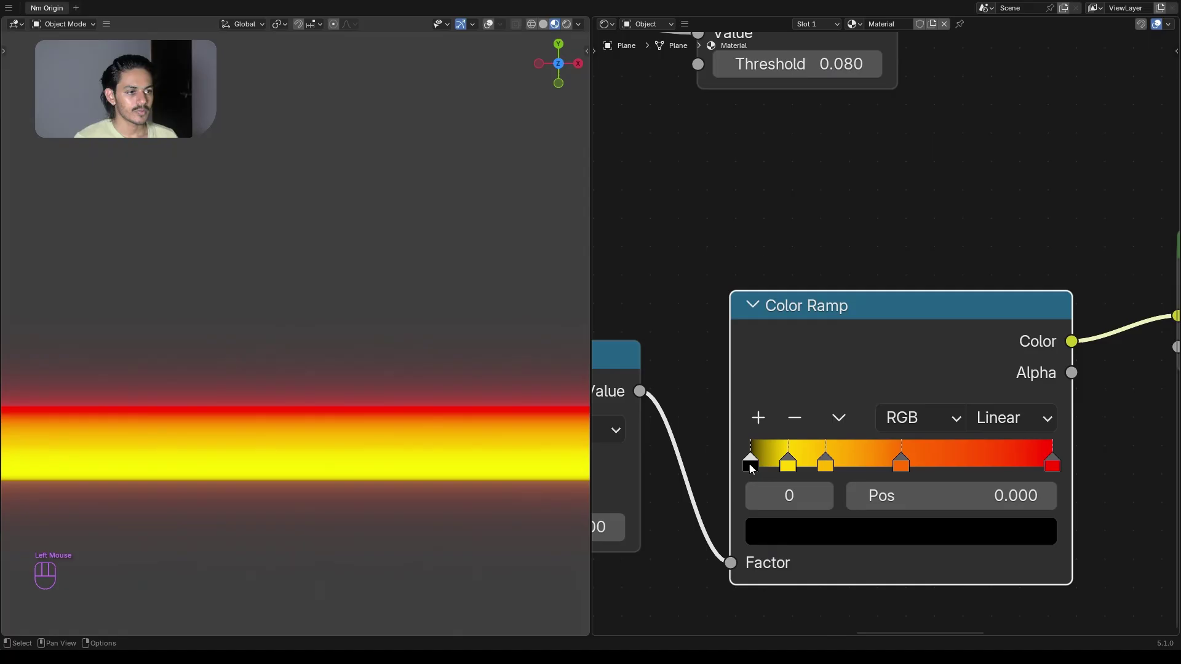
{"action": "left_click", "coordinate": [789, 534]}
{"action": "left_click_drag", "start_coordinate": [854, 423], "coordinate": [1039, 418]}
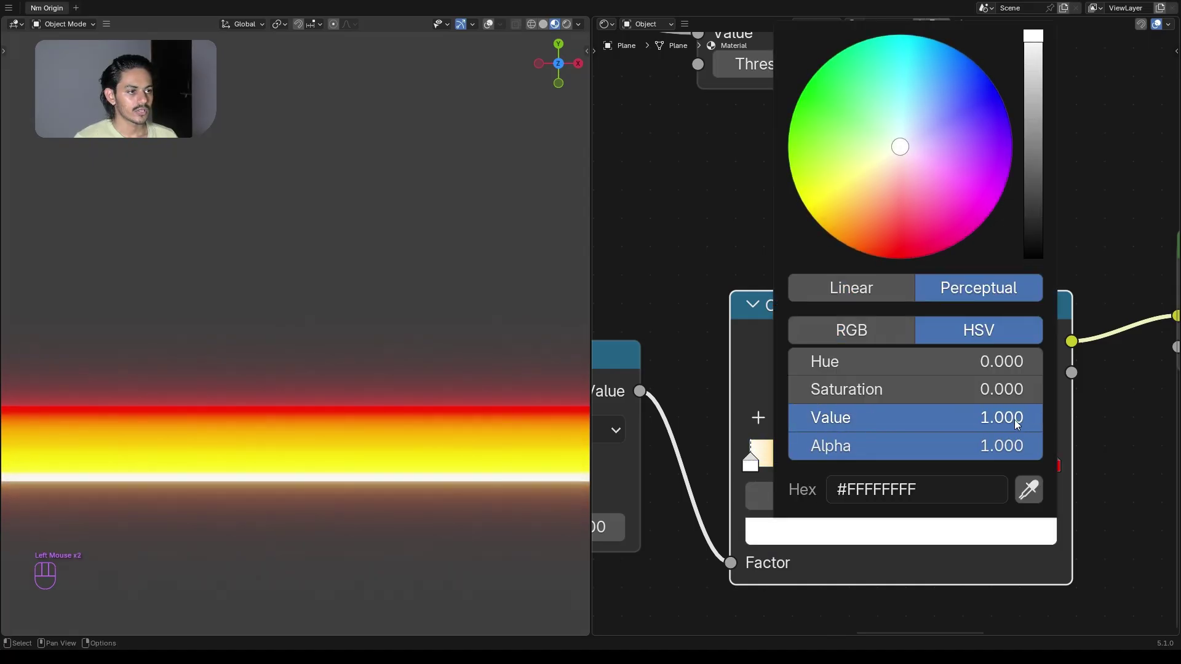
{"action": "left_click_drag", "start_coordinate": [894, 393], "coordinate": [907, 392]}
{"action": "left_click", "coordinate": [811, 390]}
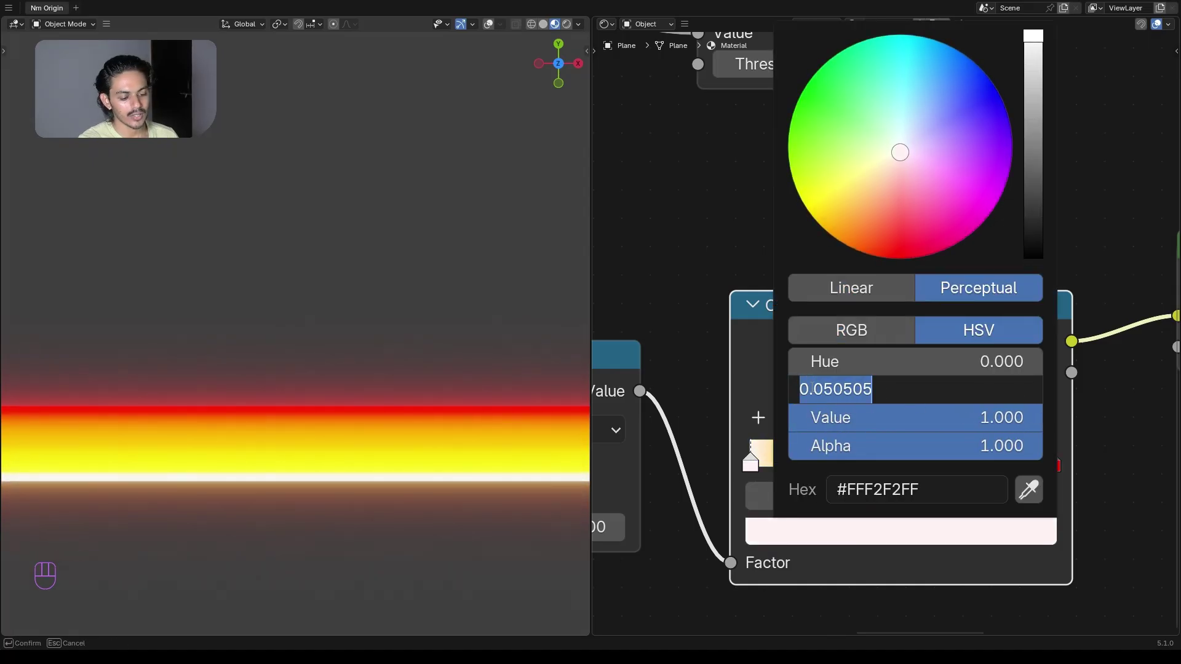
{"action": "type", "text": ".7"}
{"action": "key", "text": "Return"}
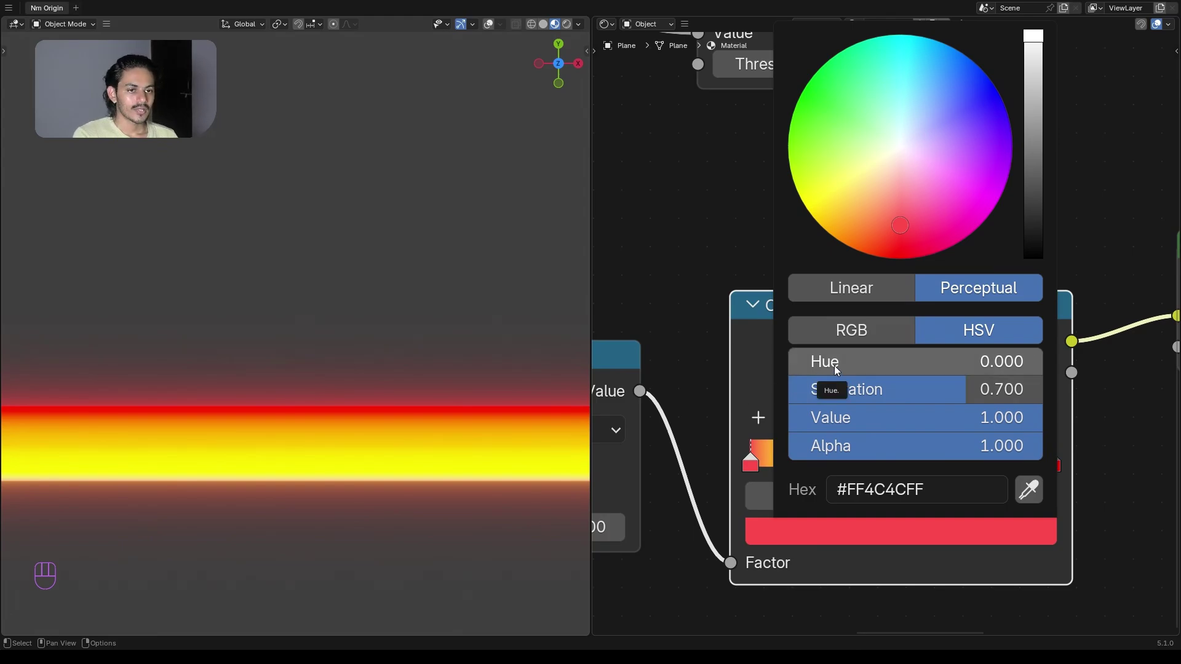
{"action": "left_click", "coordinate": [855, 364]}
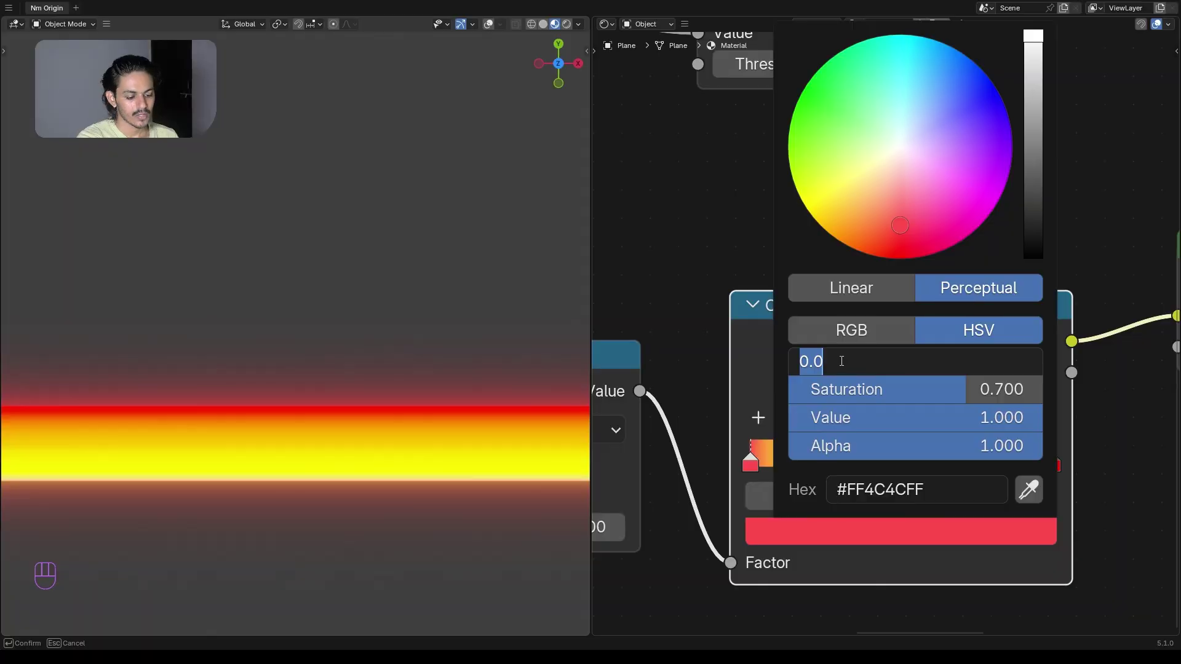
{"action": "key", "text": "BackSpace"}
{"action": "type", "text": ".15"}
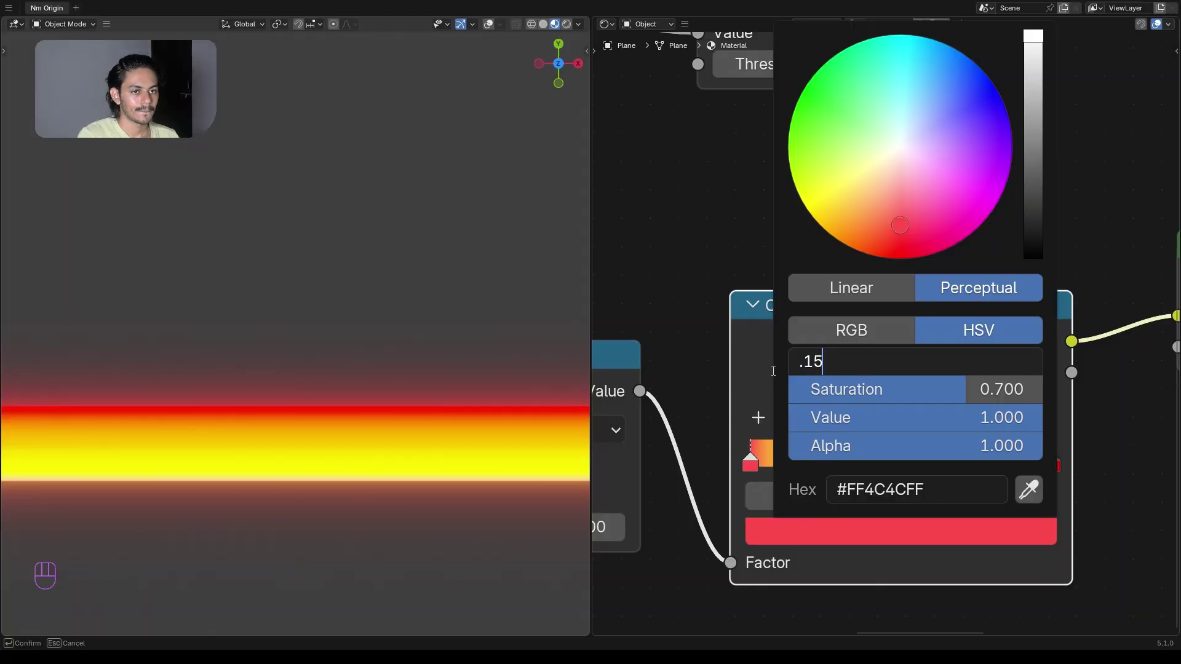
{"action": "key", "text": "Return"}
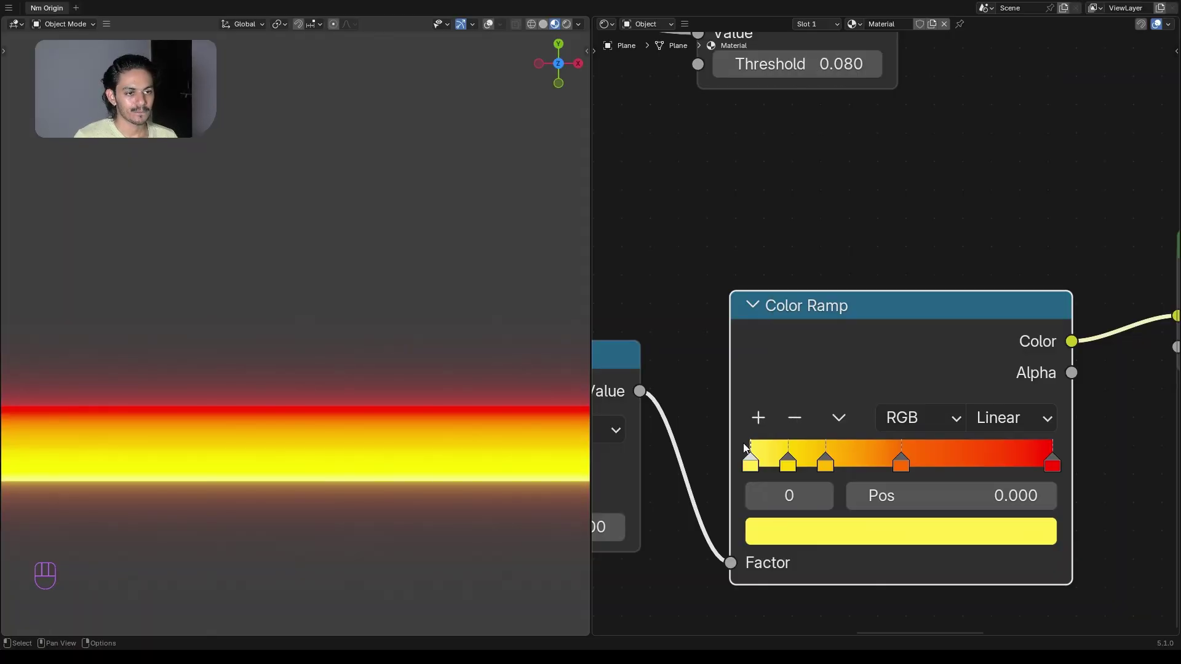
- Switch the Color Ramp's interpolation to Constant, nudge the node slightly, and save the file
{"action": "left_click_drag", "start_coordinate": [791, 321], "coordinate": [794, 315]}
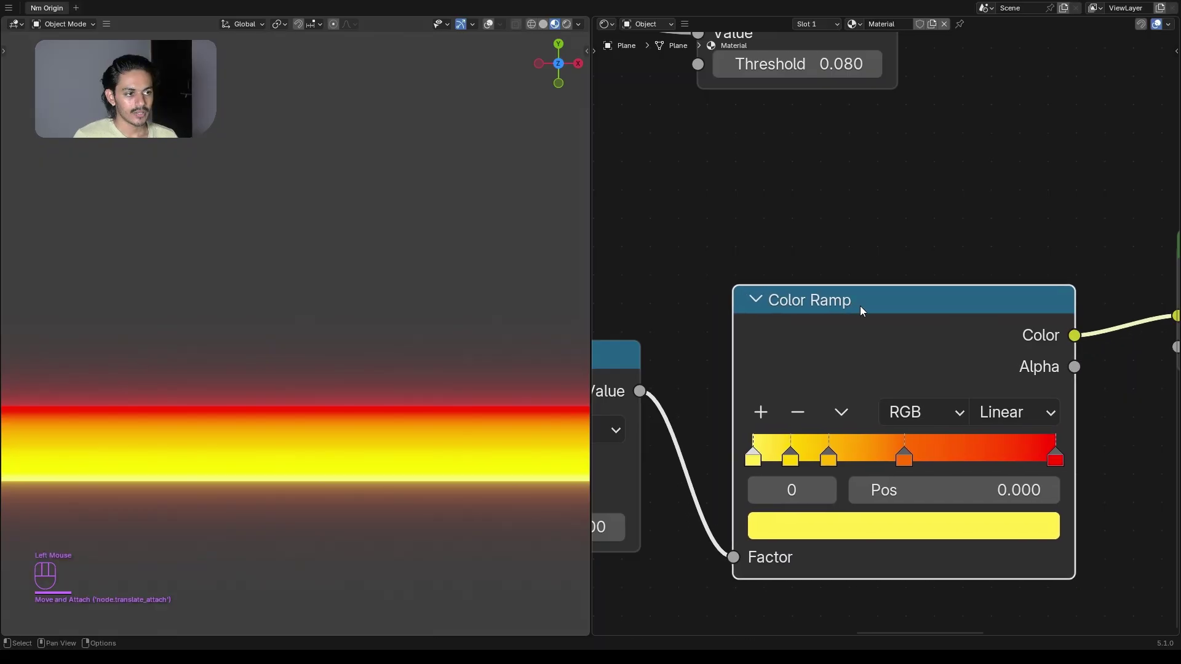
{"action": "left_click", "coordinate": [1005, 411]}
{"action": "left_click", "coordinate": [982, 606]}
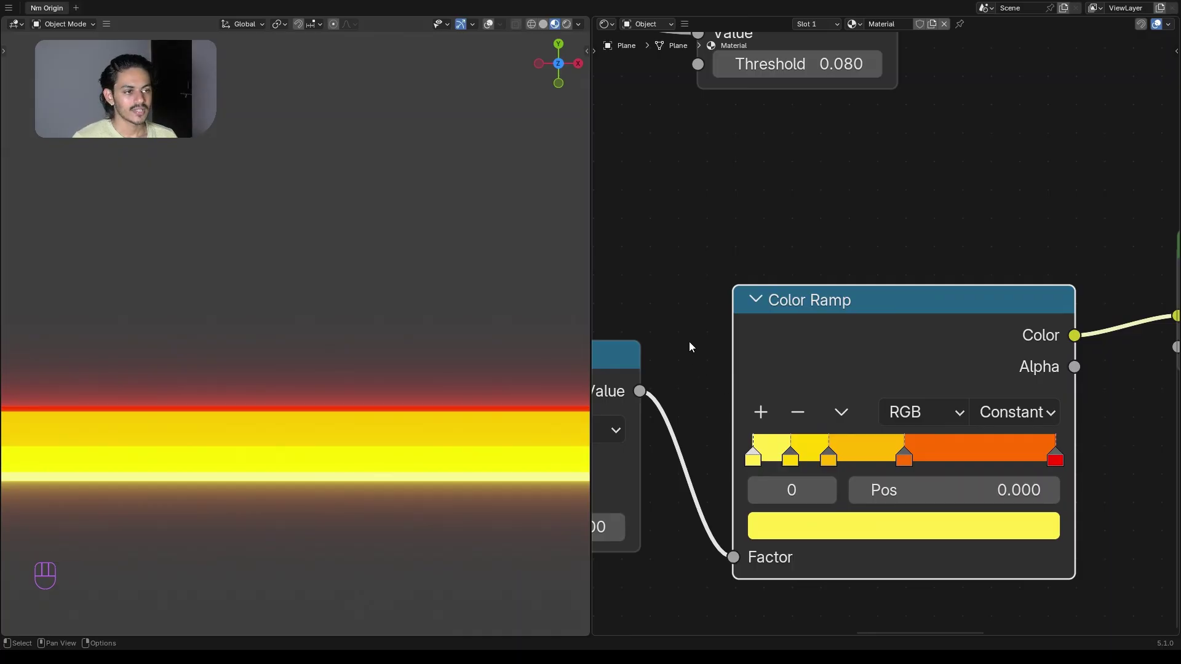
{"action": "left_click_drag", "start_coordinate": [830, 322], "coordinate": [819, 315]}
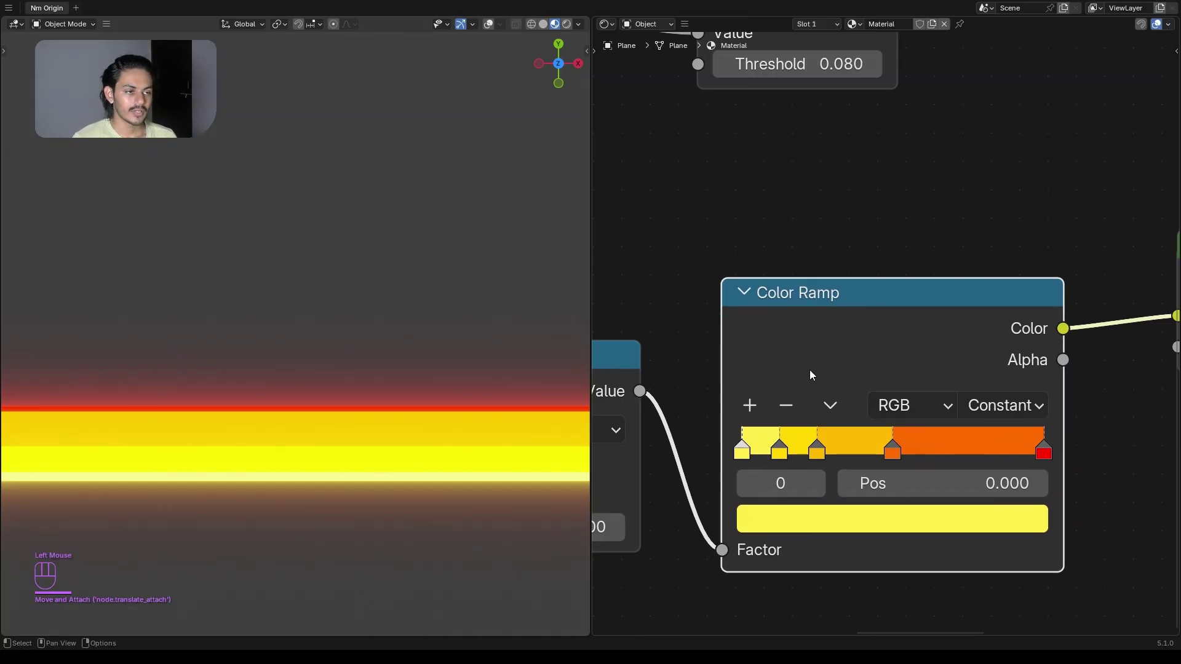
{"action": "key", "text": "ctrl+s"}
{"action": "scroll", "coordinate": [862, 323], "scroll_direction": "down", "scroll_amount": 2}
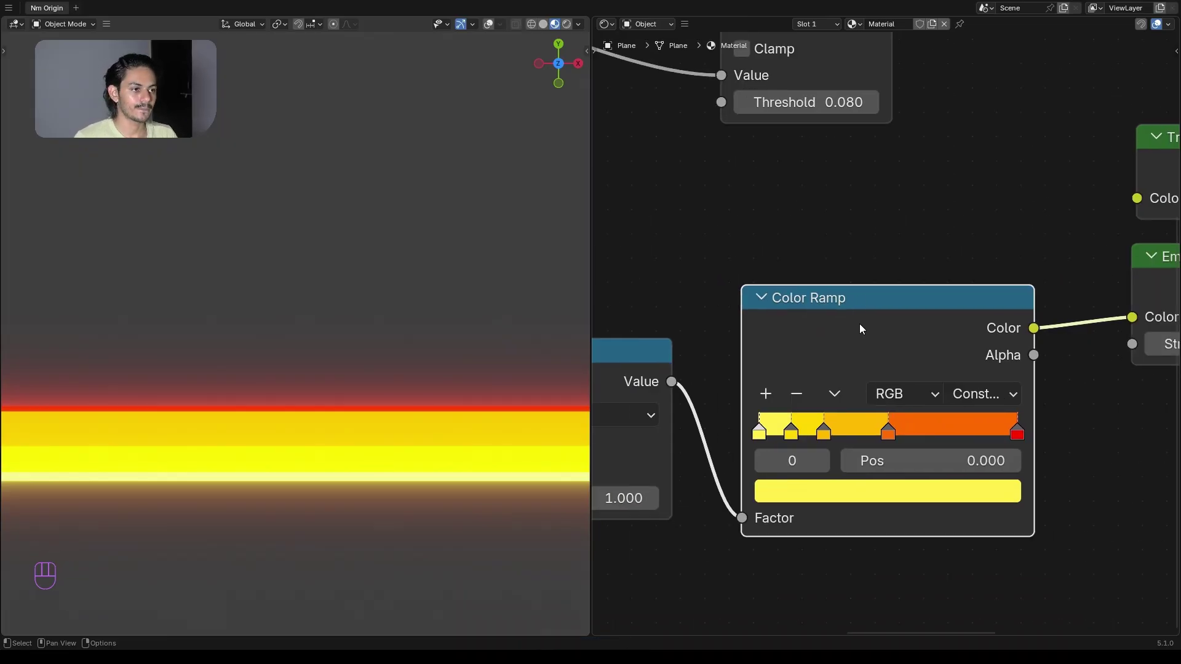
{"action": "scroll", "coordinate": [869, 287], "scroll_direction": "down", "scroll_amount": 1}
{"action": "scroll", "coordinate": [869, 287], "scroll_direction": "down", "scroll_amount": 2}
{"action": "middle_click_drag", "start_coordinate": [869, 304], "coordinate": [843, 361]}
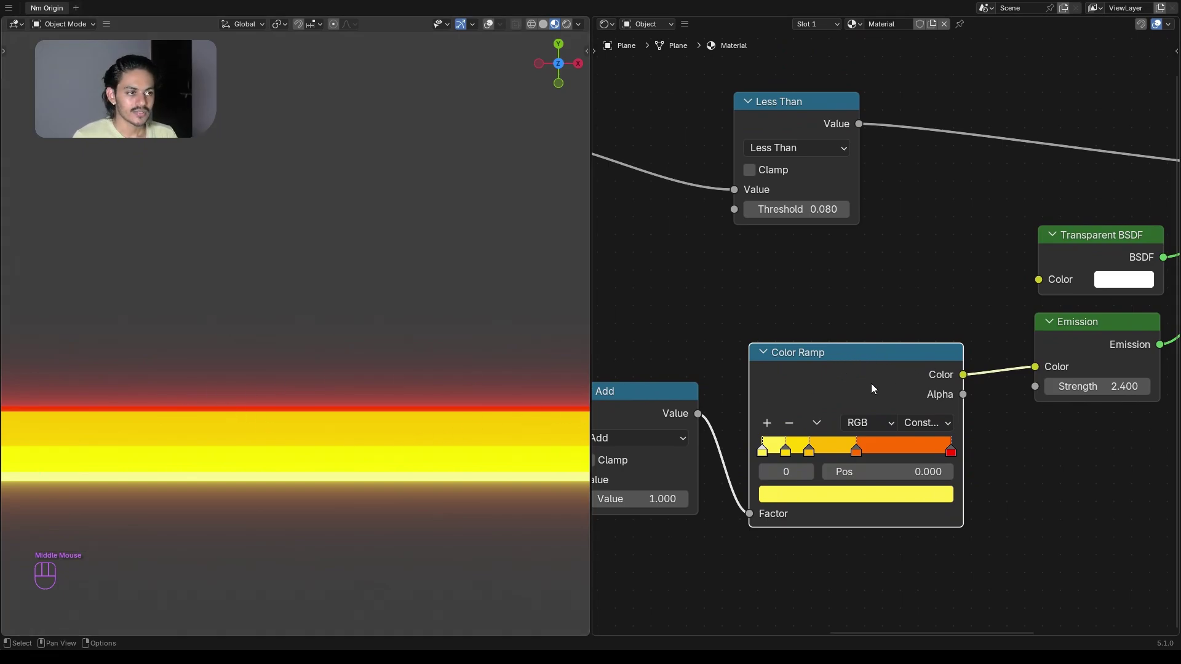
{"action": "scroll", "coordinate": [871, 383], "scroll_direction": "down", "scroll_amount": 2}
{"action": "middle_click_drag", "start_coordinate": [870, 401], "coordinate": [874, 424]}
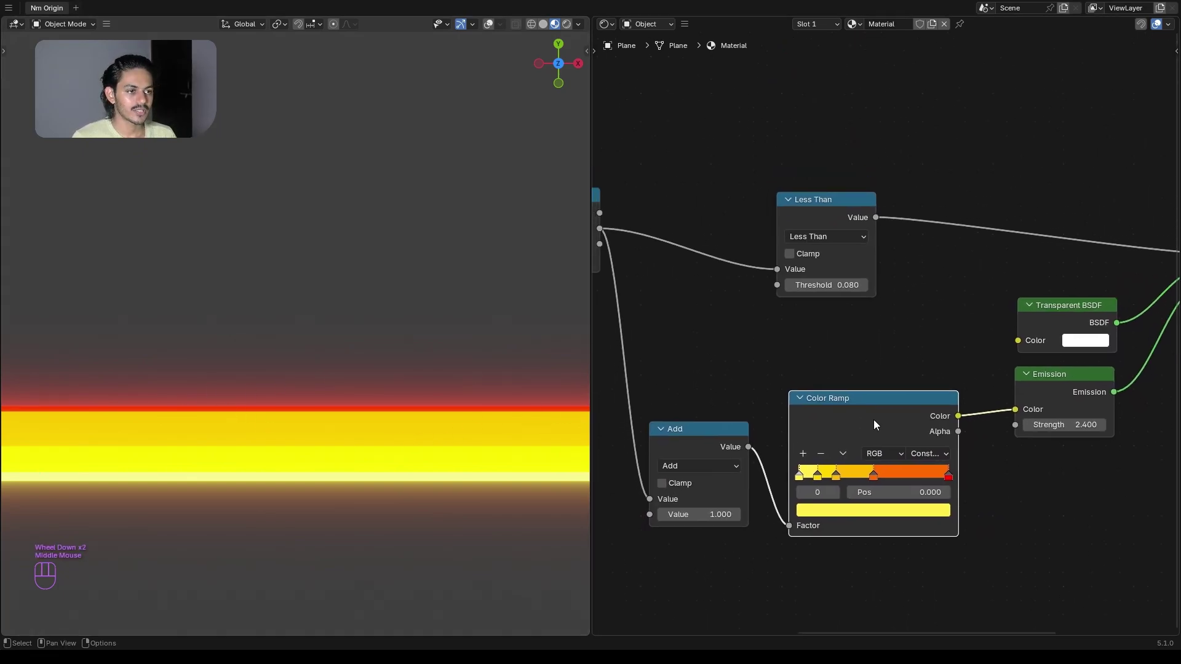
- Preview the strip in Rendered shading, return to Material Preview, and briefly toggle the mute on the Transparent BSDF node
{"action": "left_click", "coordinate": [565, 24]}
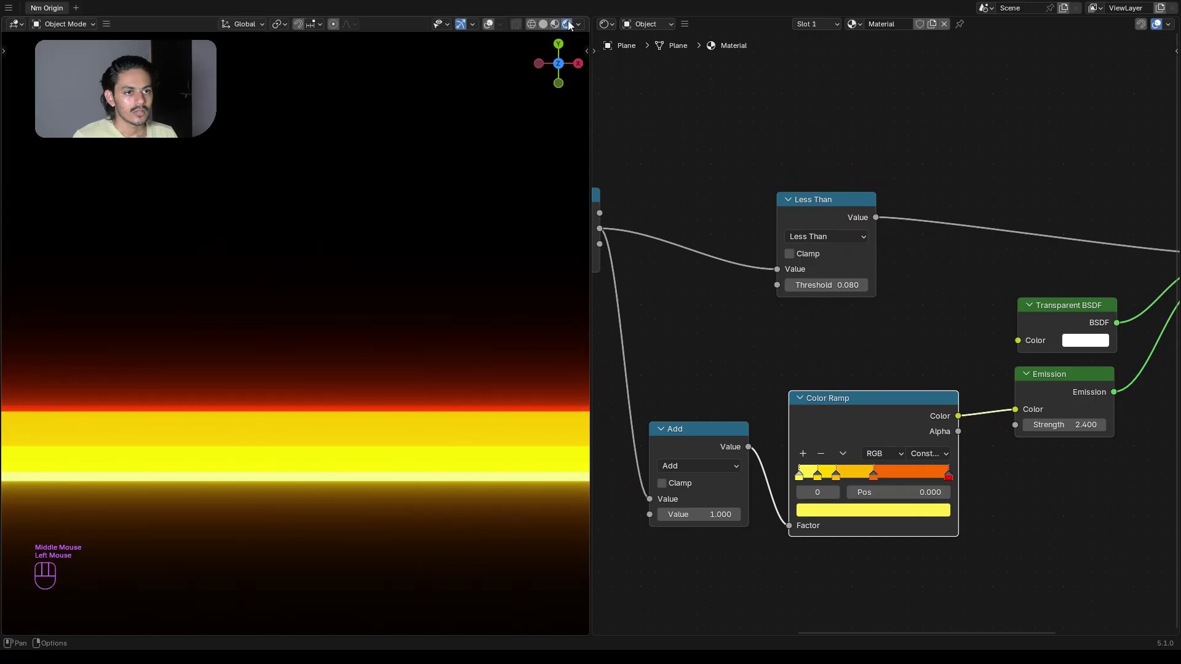
{"action": "left_click", "coordinate": [555, 24]}
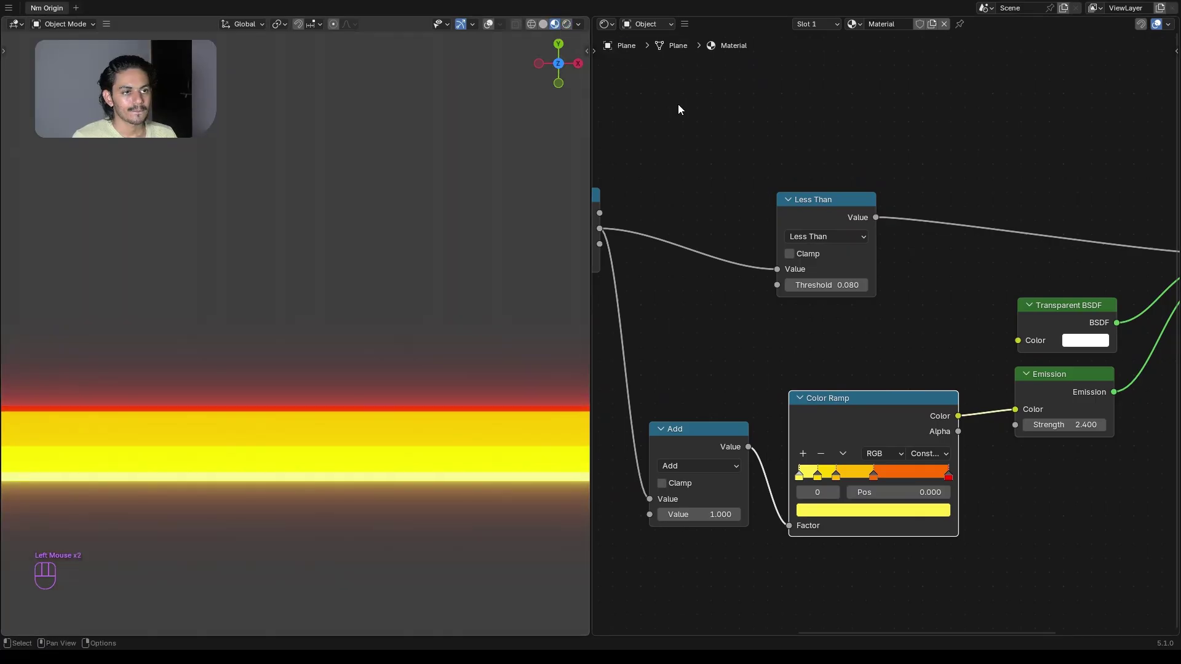
{"action": "left_click", "coordinate": [1063, 310]}
{"action": "key", "text": "m"}
{"action": "key", "text": "m"}
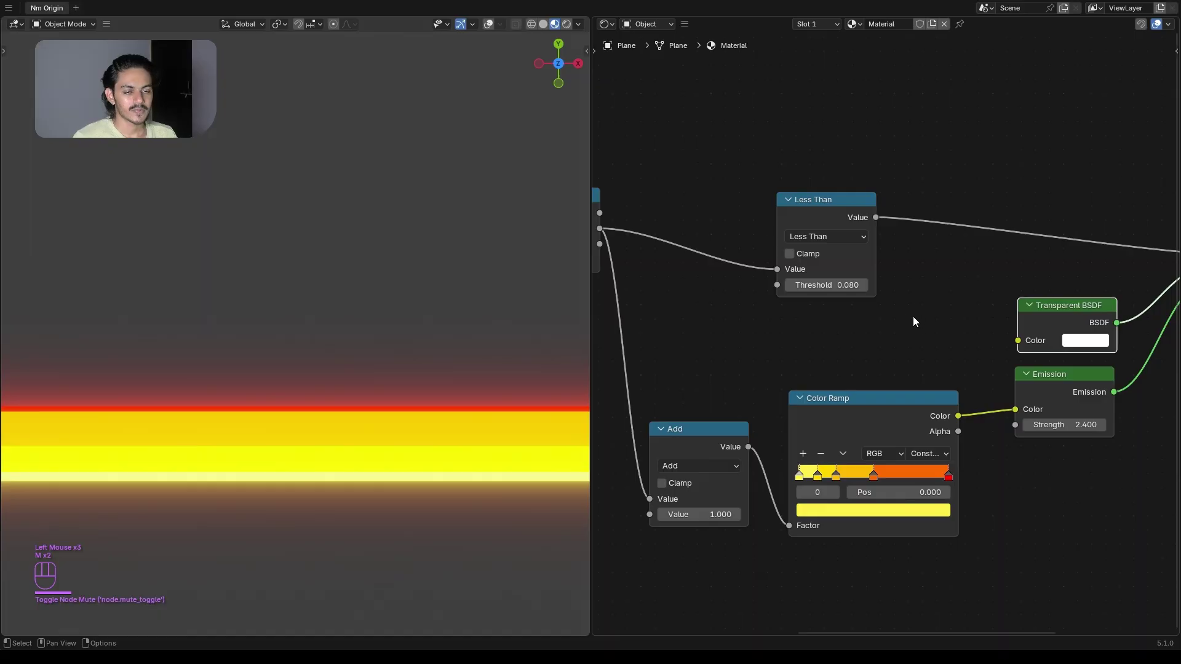
- Shift the Texture Coordinate node away from Linear Light and add a Noise Texture node below their link
{"action": "scroll", "coordinate": [914, 320], "scroll_direction": "down", "scroll_amount": 1}
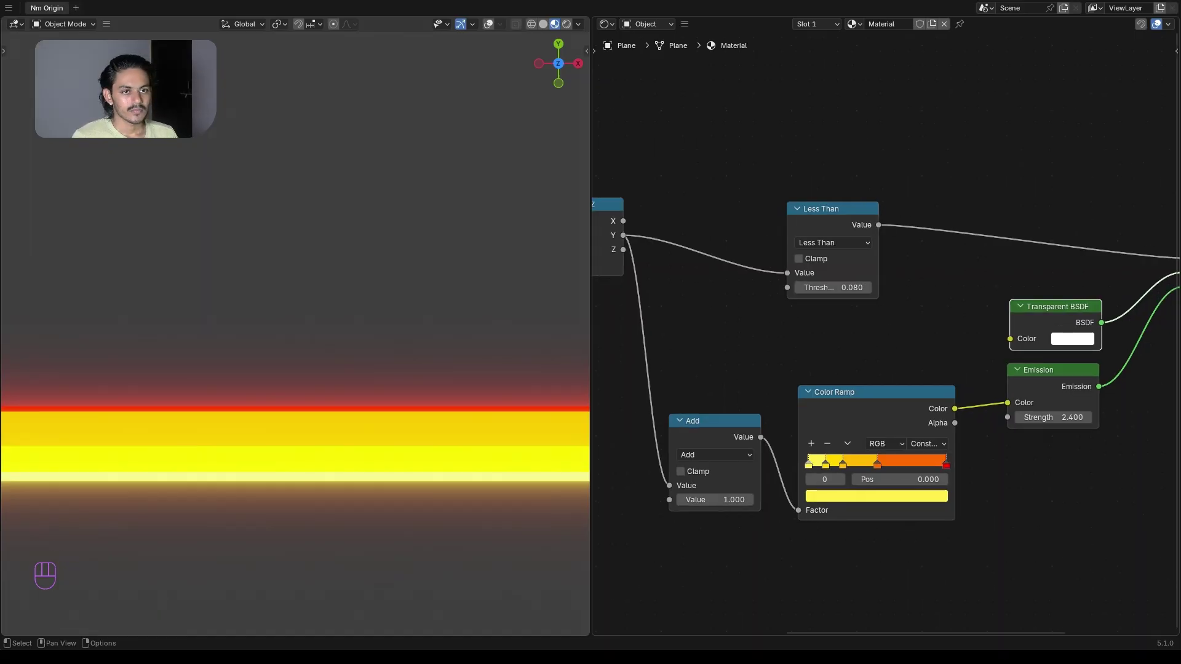
{"action": "middle_click_drag", "start_coordinate": [667, 349], "coordinate": [1006, 353]}
{"action": "middle_click_drag", "start_coordinate": [785, 351], "coordinate": [975, 376]}
{"action": "left_click_drag", "start_coordinate": [807, 212], "coordinate": [732, 222]}
{"action": "key", "text": "shift+a"}
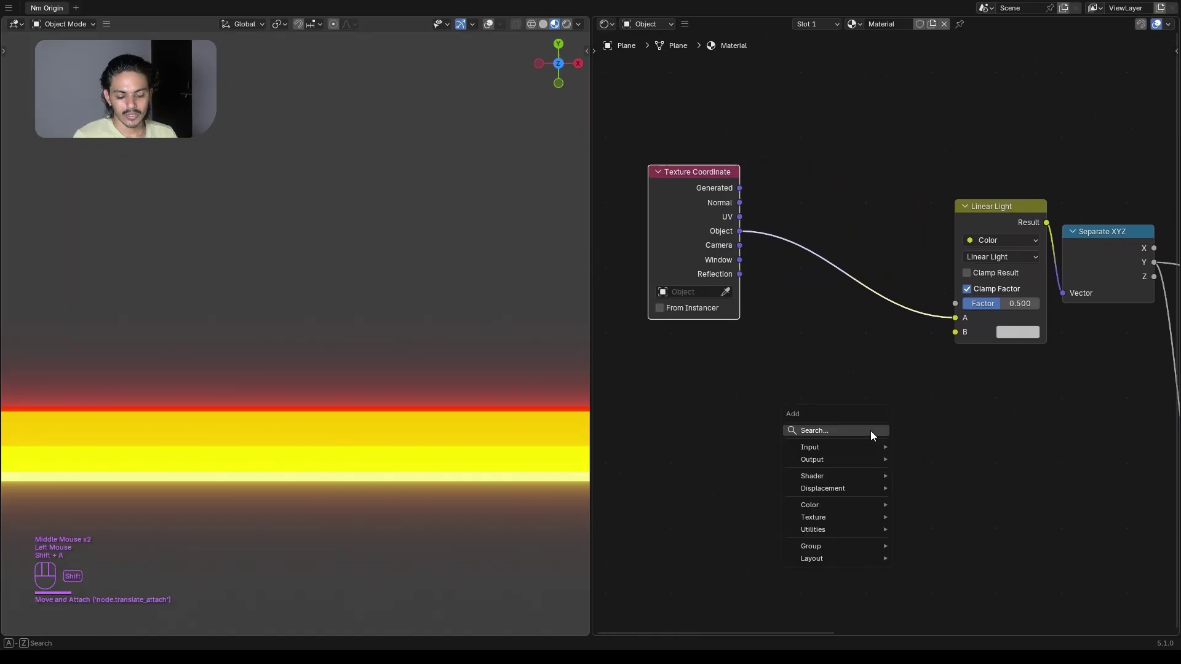
{"action": "left_click", "coordinate": [869, 429]}
{"action": "type", "text": "noise"}
{"action": "key", "text": "Return"}
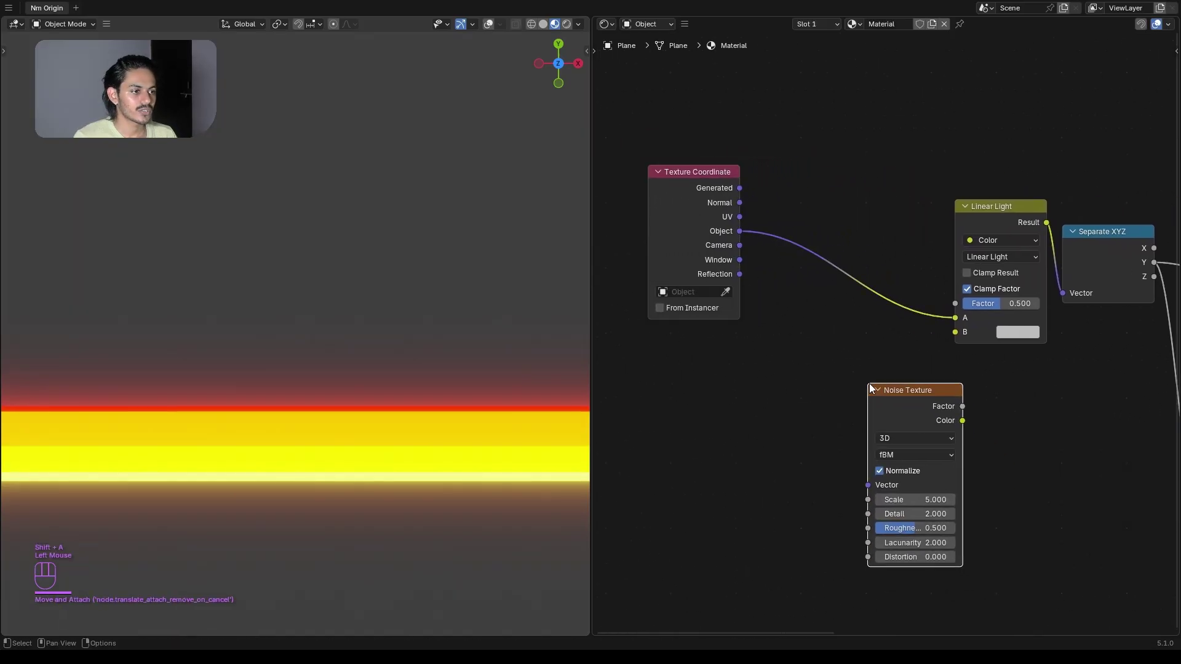
- Set the Noise Texture's dimensions to 4D and place the node just below Linear Light
{"action": "scroll", "coordinate": [951, 446], "scroll_direction": "up", "scroll_amount": 2}
{"action": "left_click", "coordinate": [905, 434]}
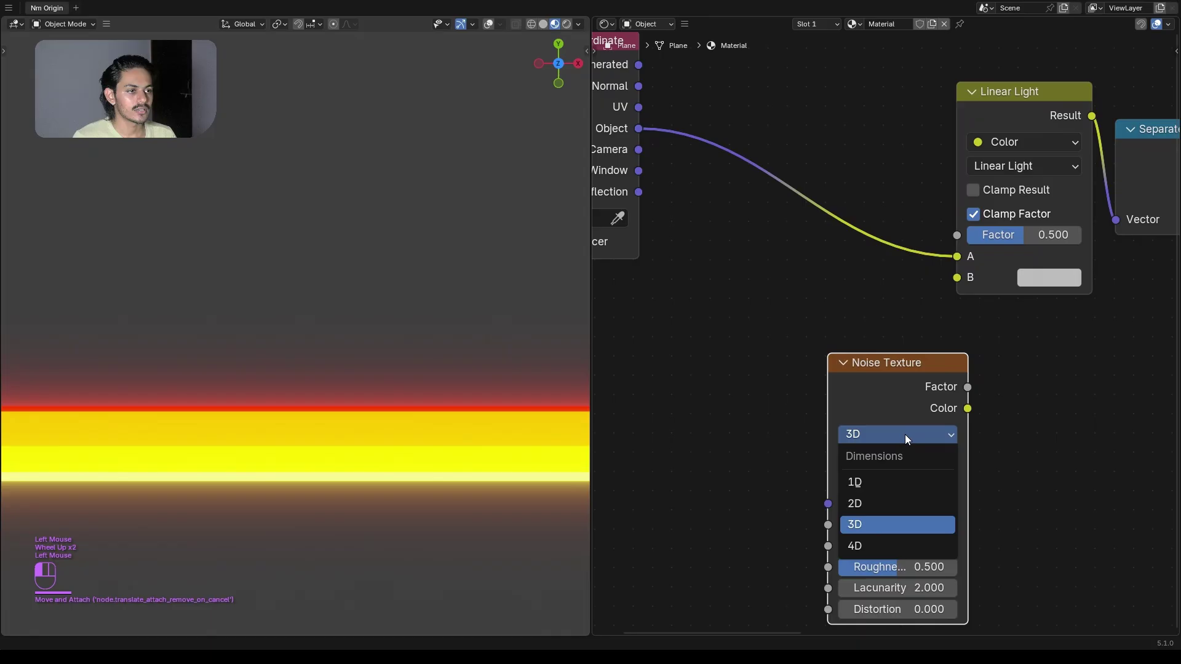
{"action": "left_click", "coordinate": [880, 544]}
{"action": "left_click_drag", "start_coordinate": [892, 374], "coordinate": [887, 316]}
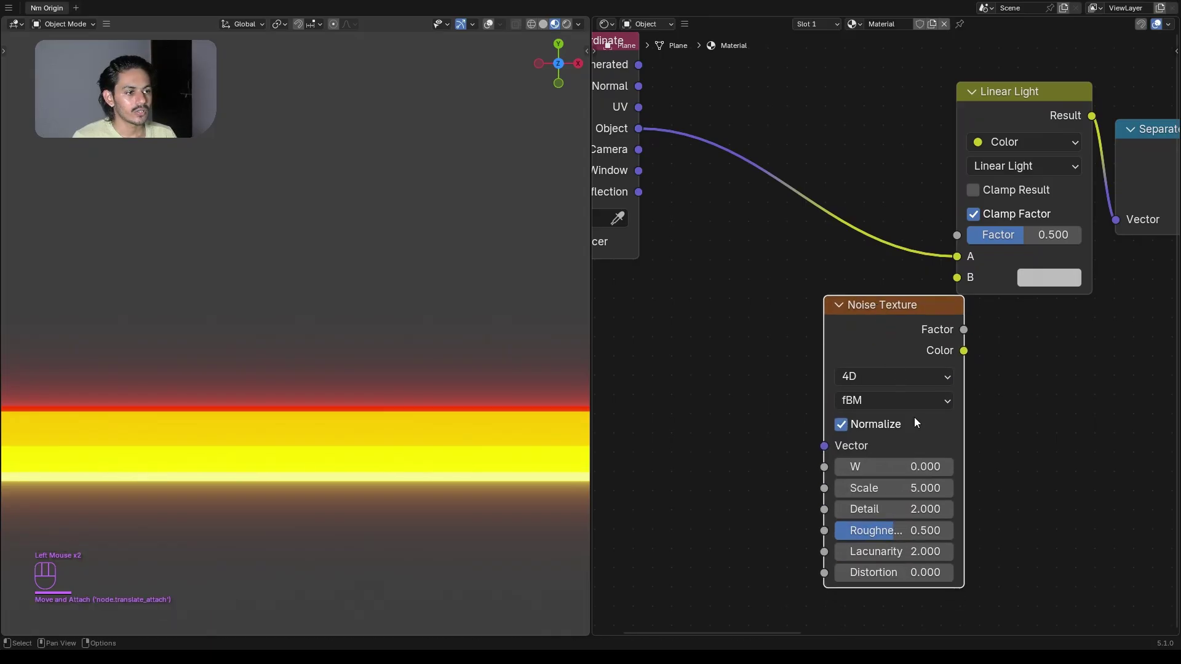
- Duplicate the 4D Noise Texture and stack the two noise nodes one above the other below the coordinate link
{"action": "middle_click_drag", "start_coordinate": [772, 447], "coordinate": [690, 342]}
{"action": "left_click", "coordinate": [816, 235]}
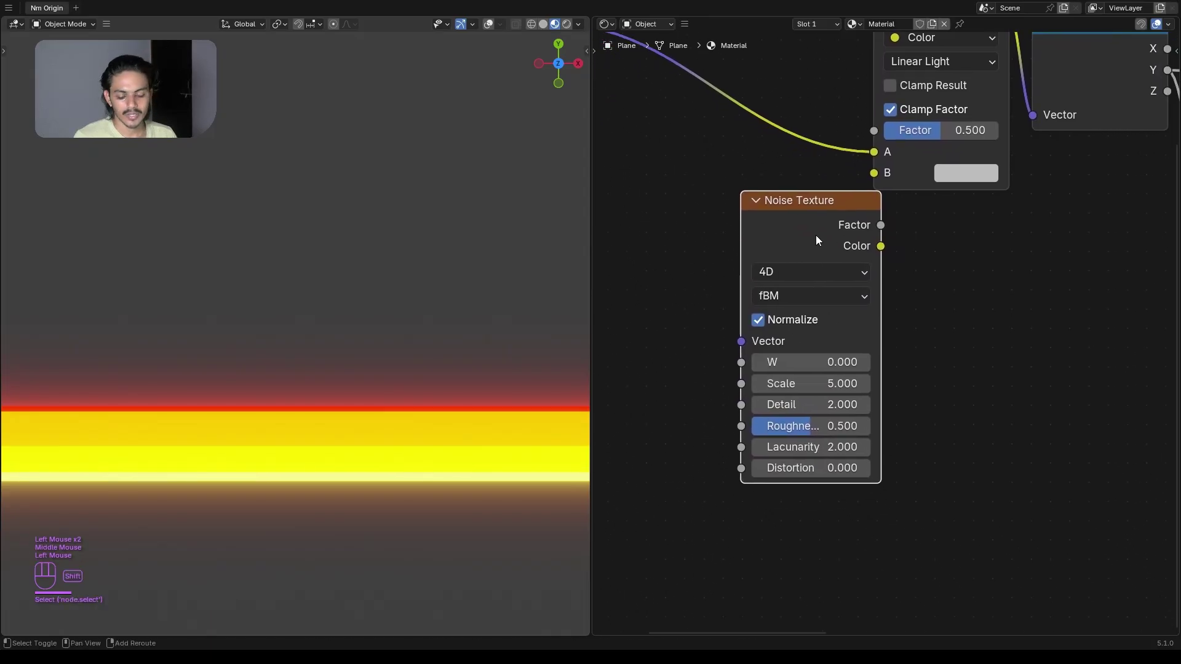
{"action": "key", "text": "shift+d"}
{"action": "left_click", "coordinate": [794, 599]}
{"action": "scroll", "coordinate": [891, 510], "scroll_direction": "down", "scroll_amount": 2}
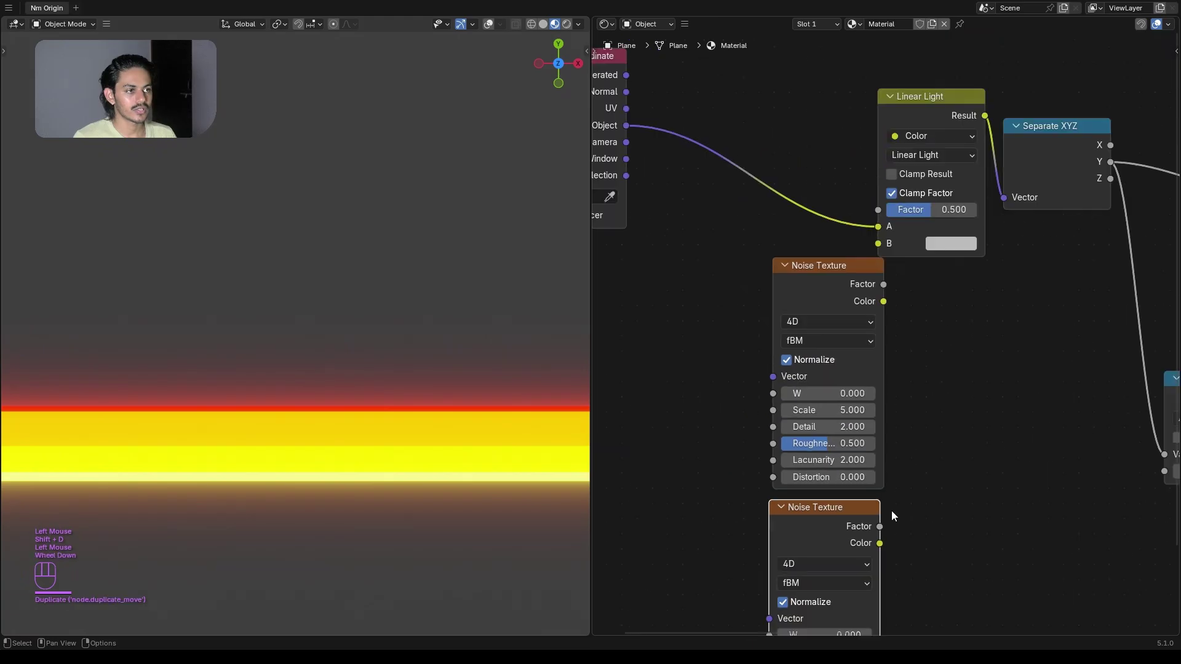
{"action": "mouse_move", "coordinate": [891, 511]}
{"action": "middle_mouse_down"}
{"action": "mouse_move", "coordinate": [903, 396]}
{"action": "mouse_move", "coordinate": [942, 384]}
{"action": "middle_mouse_up"}
{"action": "left_click_drag", "start_coordinate": [744, 187], "coordinate": [866, 476]}
{"action": "left_click_drag", "start_coordinate": [859, 206], "coordinate": [812, 215]}
{"action": "left_click", "coordinate": [884, 320]}
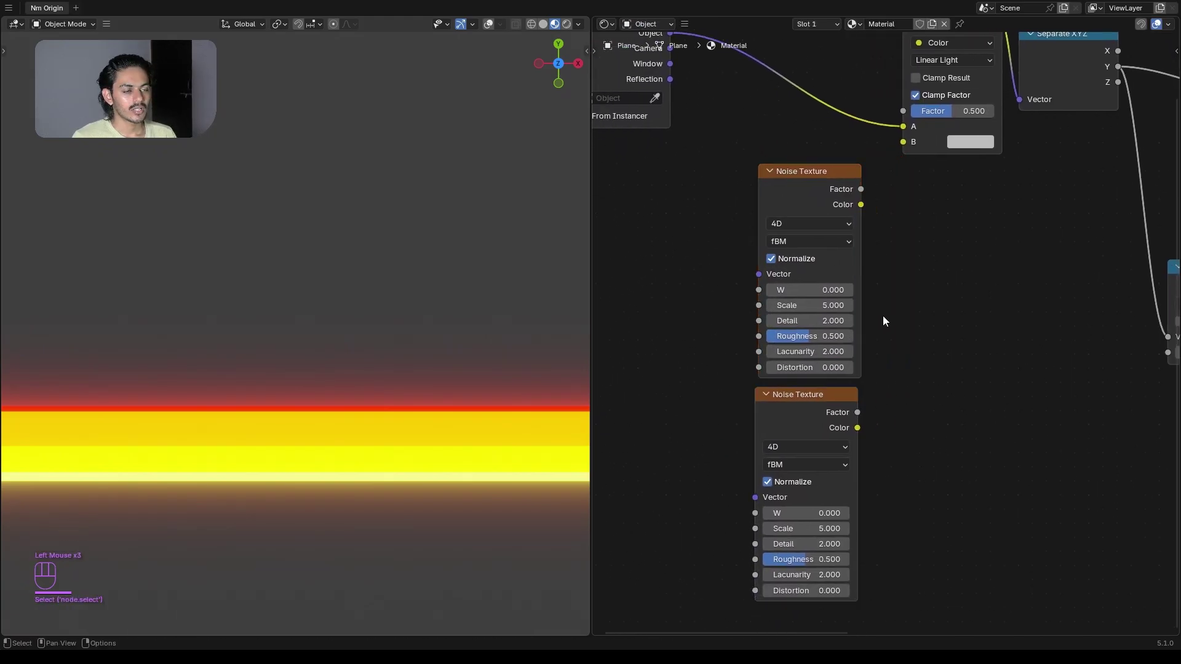
{"action": "left_click_drag", "start_coordinate": [809, 400], "coordinate": [810, 399]}
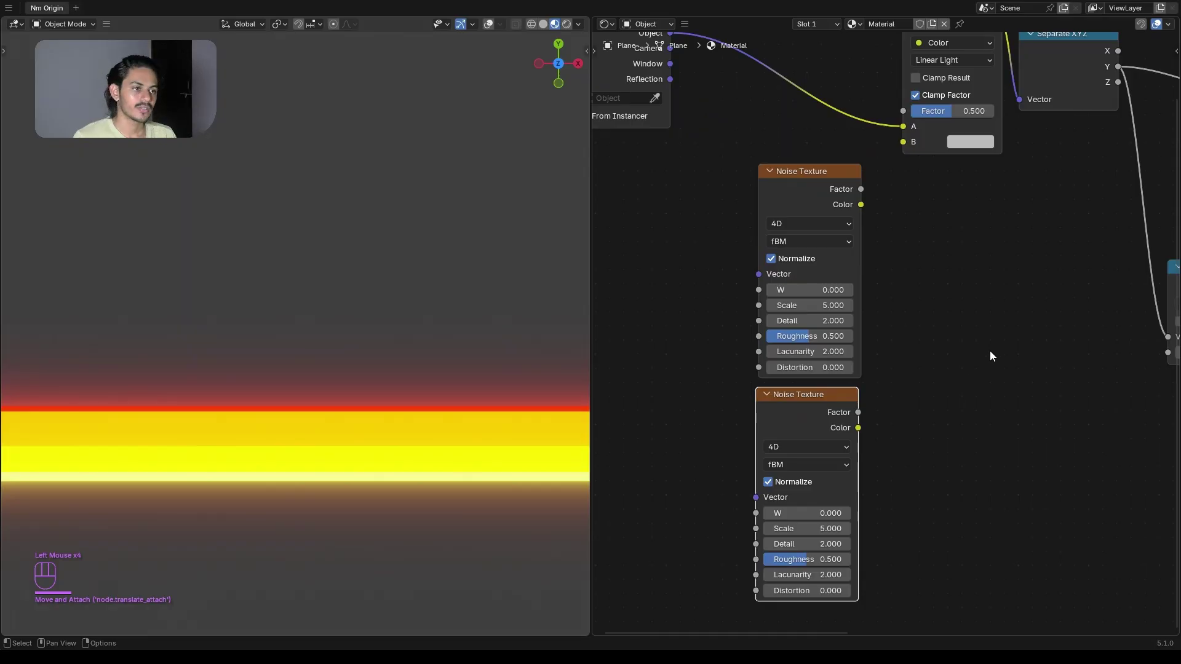
- Move the Texture Coordinate and Linear Light nodes away from Separate XYZ to make room for the noise nodes
{"action": "scroll", "coordinate": [928, 333], "scroll_direction": "down", "scroll_amount": 2}
{"action": "middle_click_drag", "start_coordinate": [929, 333], "coordinate": [965, 371]}
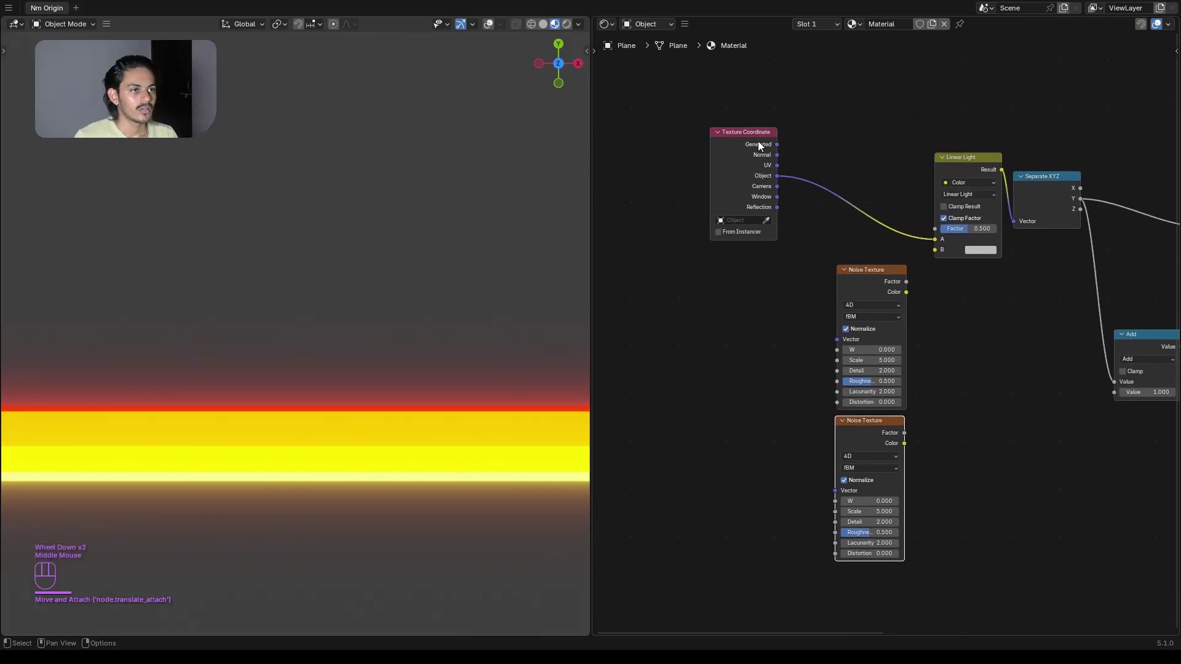
{"action": "left_click_drag", "start_coordinate": [759, 145], "coordinate": [669, 143]}
{"action": "left_click_drag", "start_coordinate": [955, 158], "coordinate": [881, 143]}
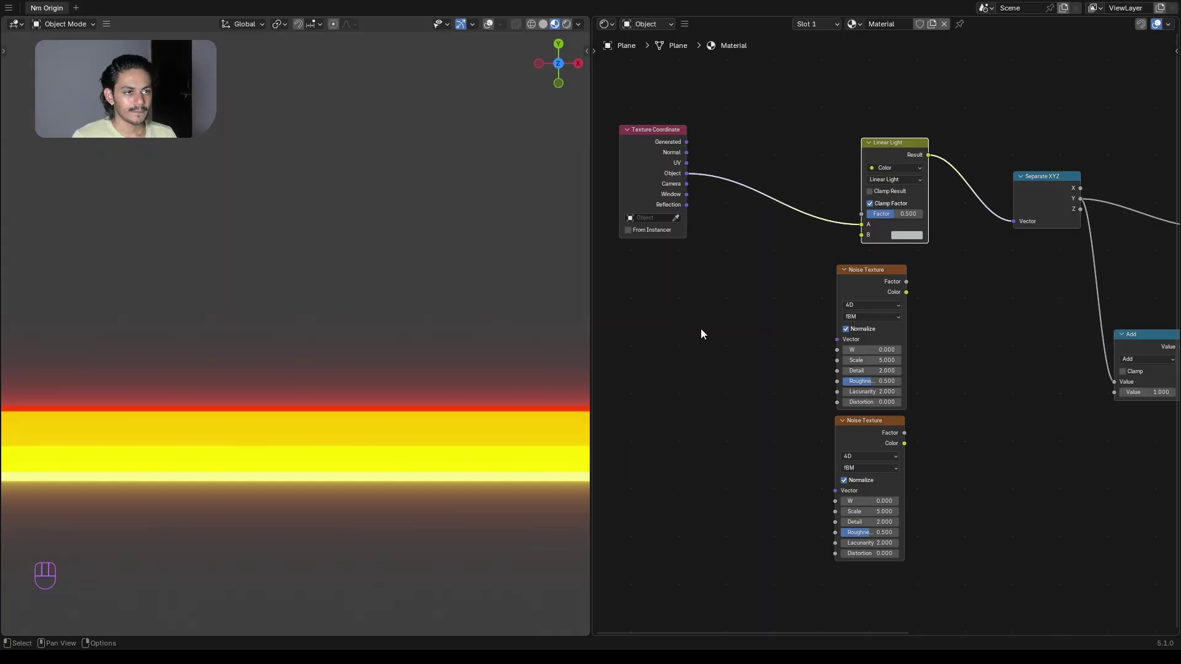
- Connect the Texture Coordinate's Object output to the upper Noise Texture's Vector input
{"action": "scroll", "coordinate": [707, 209], "scroll_direction": "up", "scroll_amount": 3}
{"action": "middle_click_drag", "start_coordinate": [715, 216], "coordinate": [791, 201]}
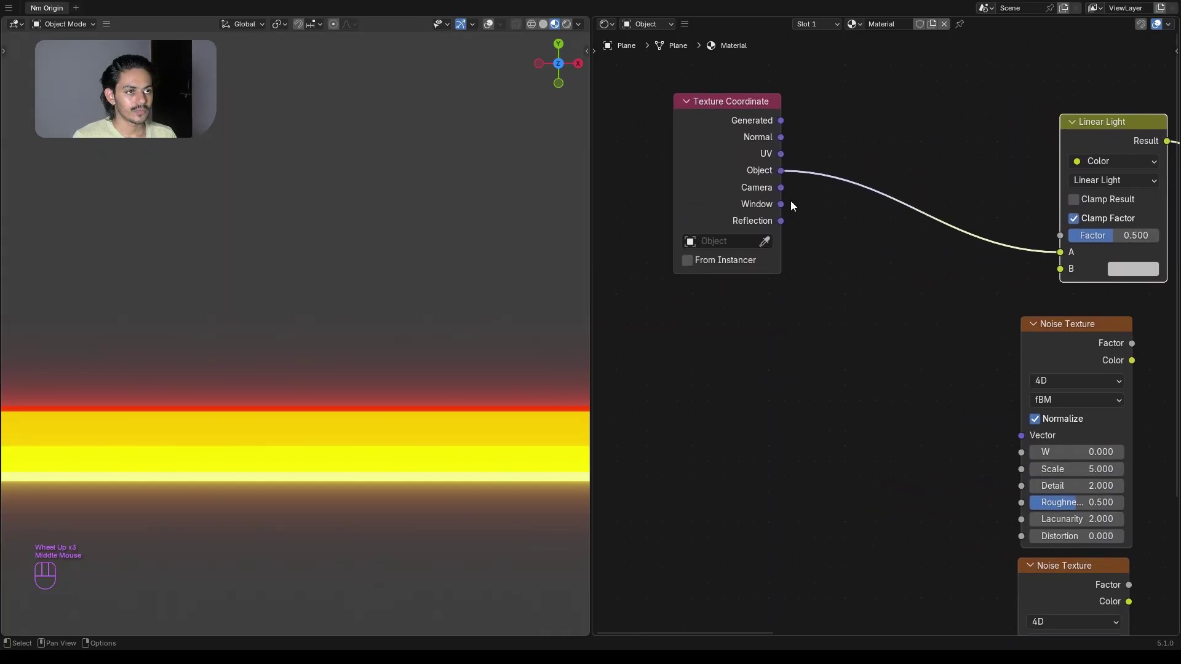
{"action": "left_click_drag", "start_coordinate": [694, 155], "coordinate": [676, 215]}
{"action": "middle_click_drag", "start_coordinate": [777, 264], "coordinate": [731, 170]}
{"action": "left_click_drag", "start_coordinate": [720, 166], "coordinate": [961, 342]}
{"action": "scroll", "coordinate": [888, 390], "scroll_direction": "down", "scroll_amount": 2}
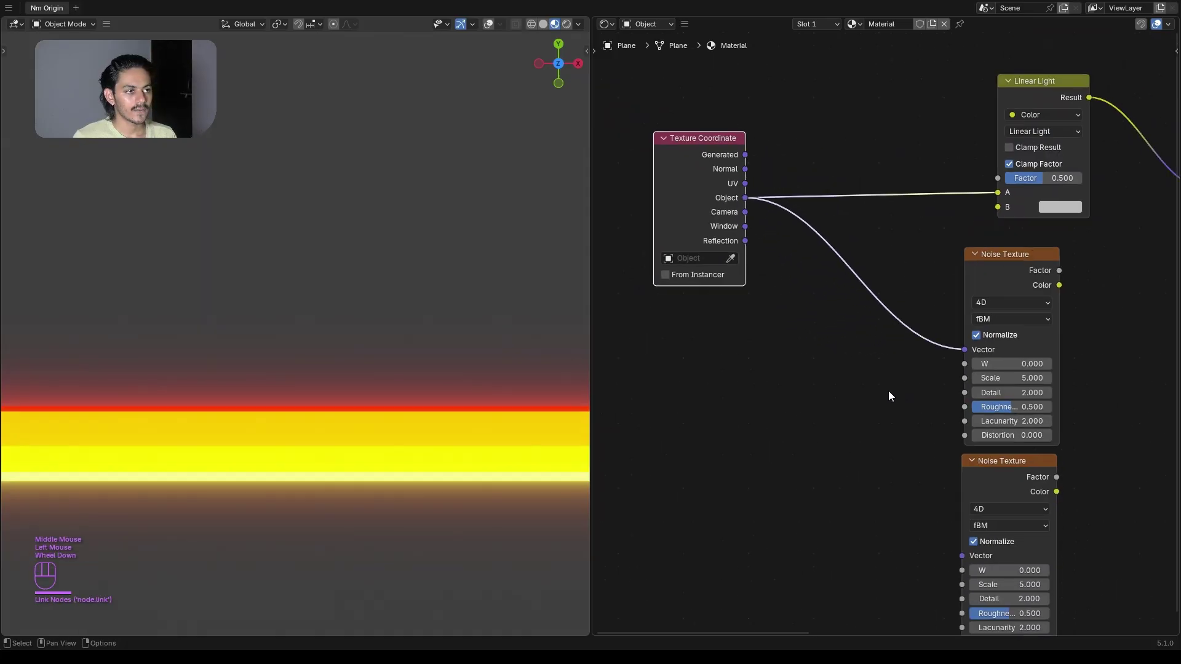
- Move the upper Noise Texture closer to Texture Coordinate and link its Color output to Linear Light's A input
{"action": "middle_click_drag", "start_coordinate": [888, 390], "coordinate": [776, 386]}
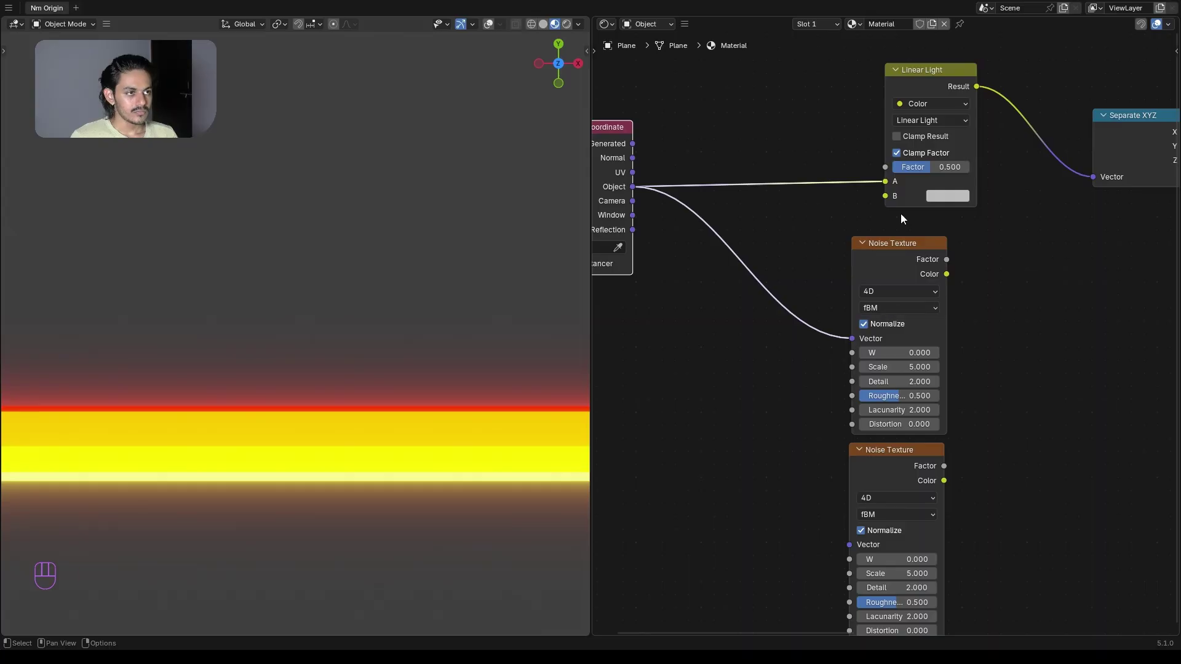
{"action": "scroll", "coordinate": [858, 186], "scroll_direction": "up", "scroll_amount": 1}
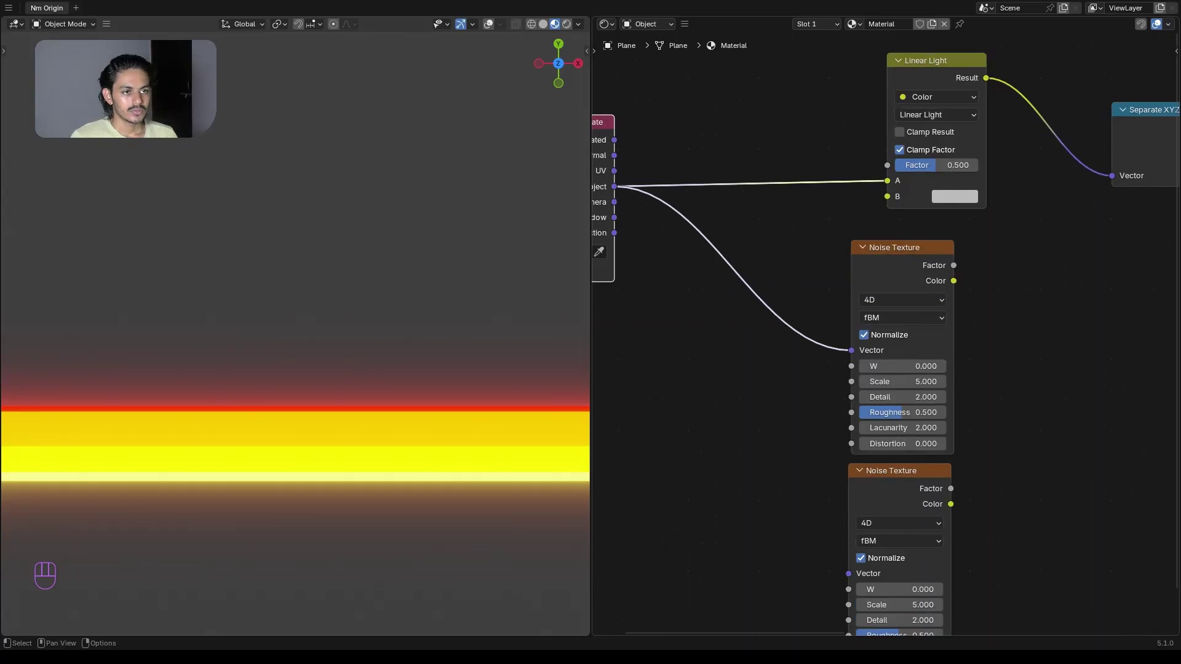
{"action": "left_click_drag", "start_coordinate": [913, 248], "coordinate": [810, 233]}
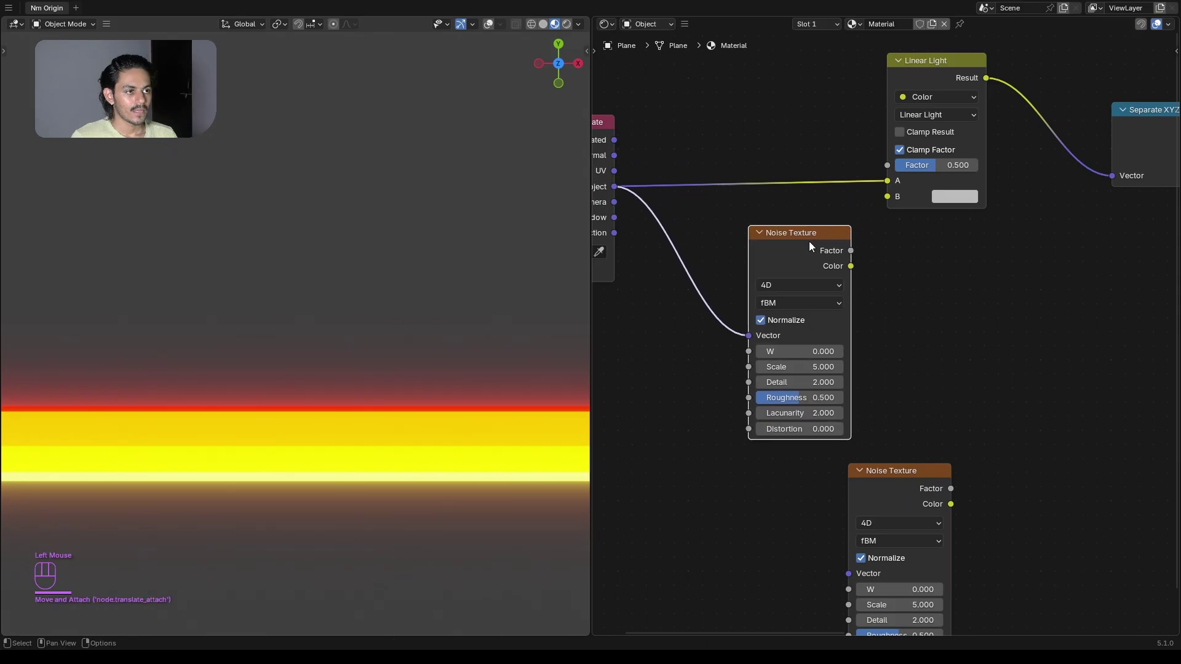
{"action": "left_click_drag", "start_coordinate": [851, 266], "coordinate": [853, 271]}
{"action": "left_click_drag", "start_coordinate": [867, 198], "coordinate": [886, 180]}
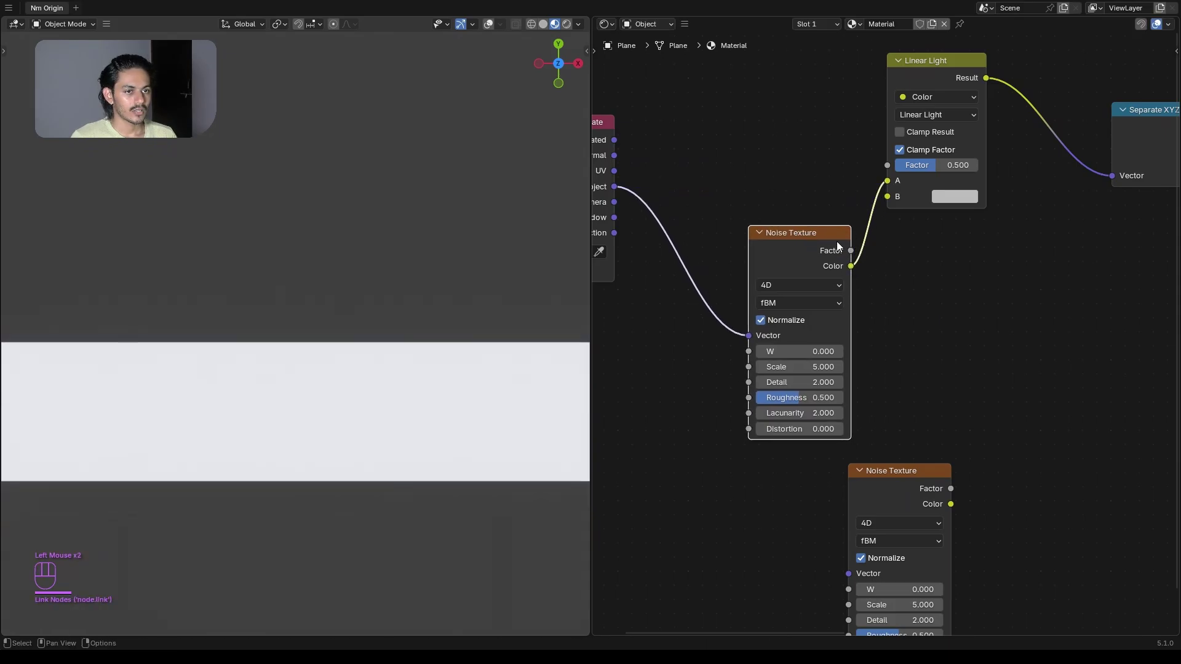
- Reposition the upper Noise Texture node midway between Texture Coordinate and Linear Light
{"action": "middle_click_drag", "start_coordinate": [881, 263], "coordinate": [992, 289]}
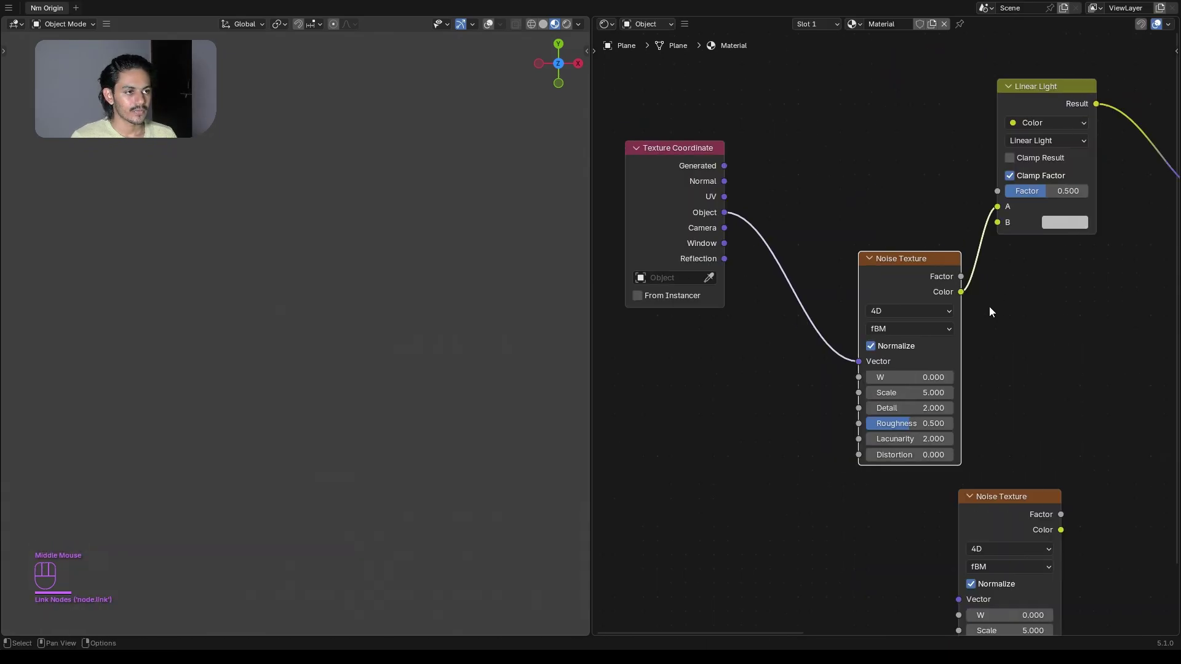
{"action": "left_click_drag", "start_coordinate": [922, 264], "coordinate": [891, 237]}
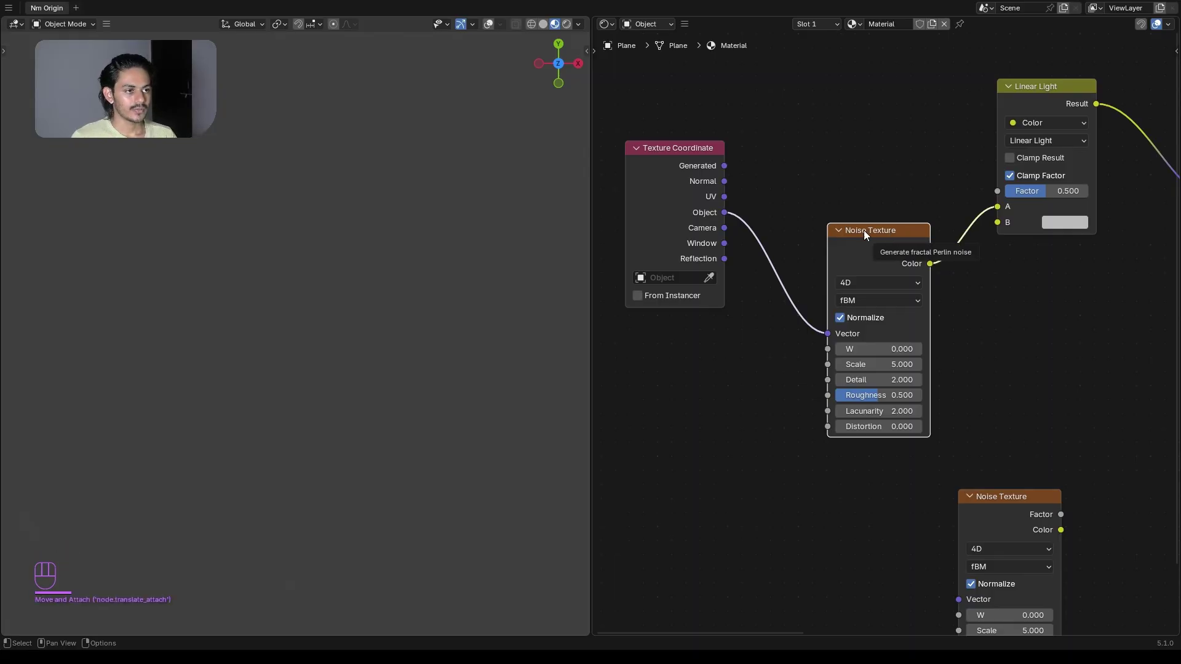
{"action": "left_click_drag", "start_coordinate": [887, 237], "coordinate": [863, 206]}
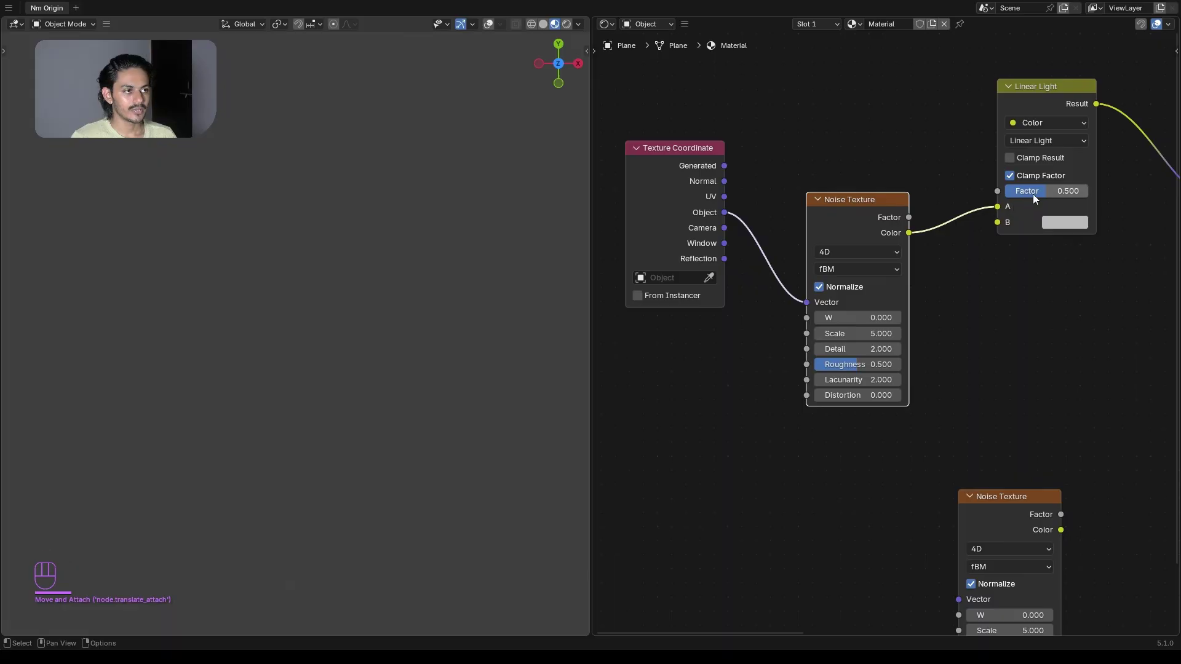
{"action": "key", "text": "Tab"}
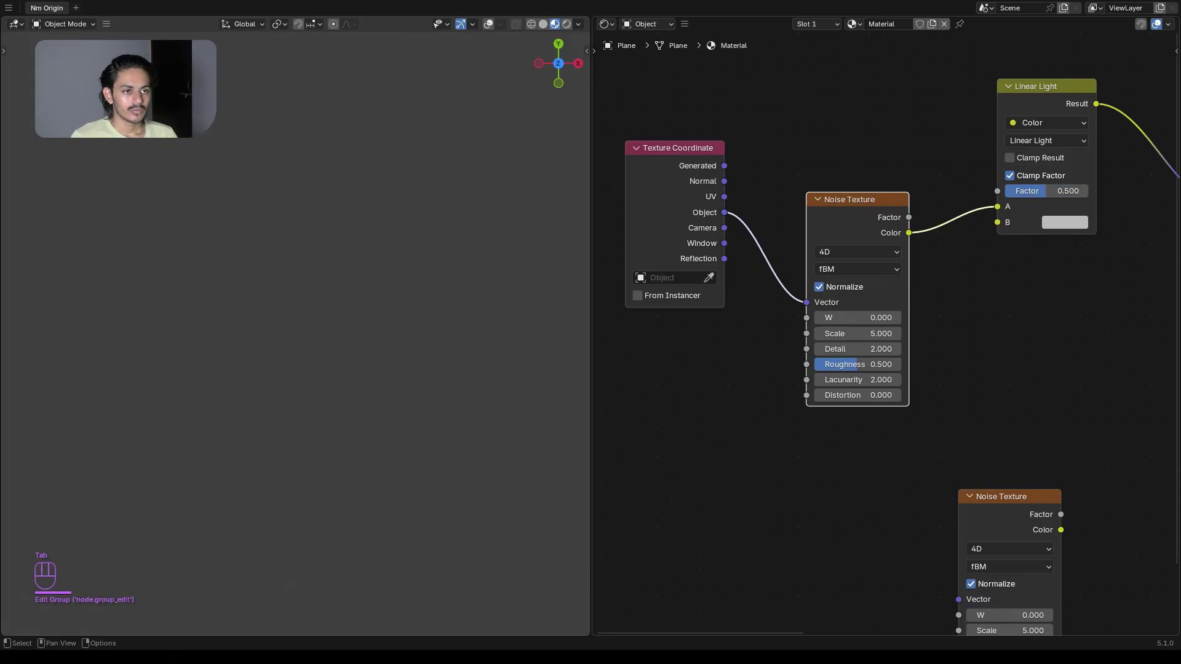
{"action": "left_click_drag", "start_coordinate": [885, 215], "coordinate": [887, 226]}
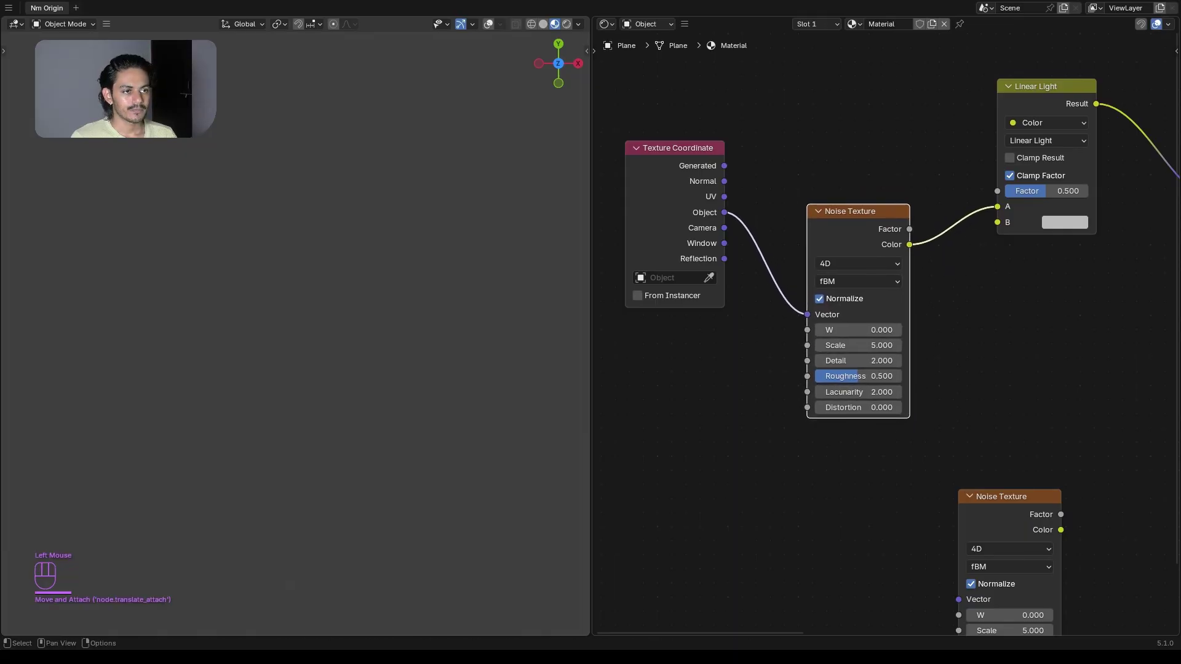
- Spread out the Linear Light, upper Noise Texture and Texture Coordinate nodes to leave a gap before Linear Light
{"action": "scroll", "coordinate": [933, 241], "scroll_direction": "down", "scroll_amount": 2}
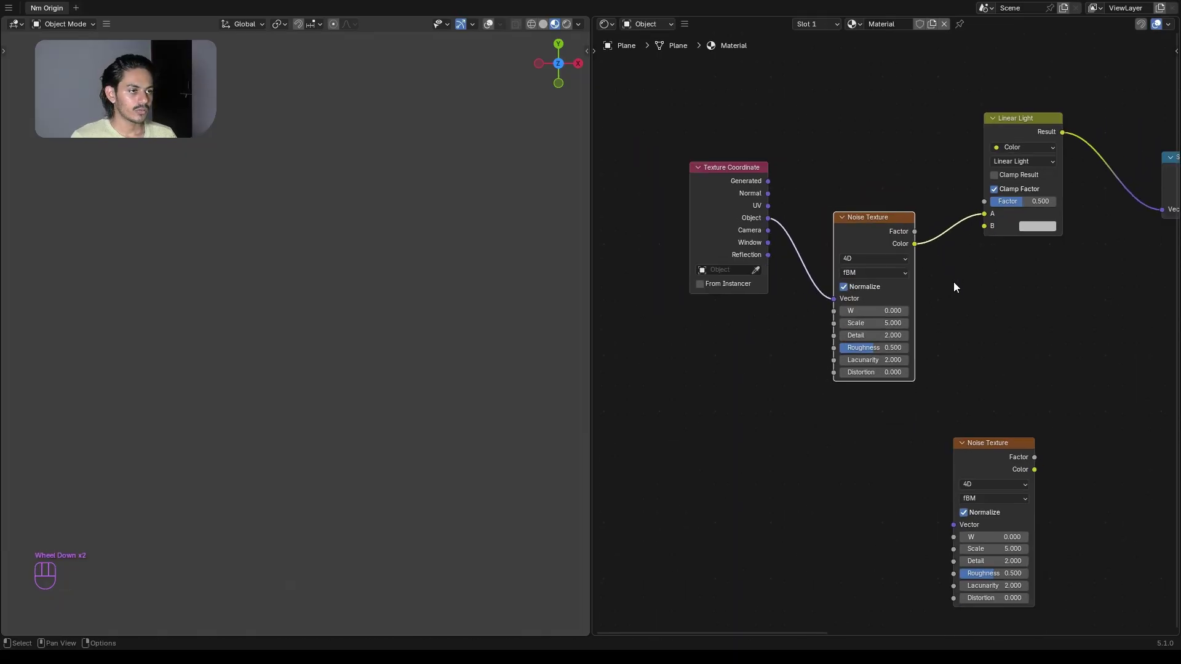
{"action": "middle_click_drag", "start_coordinate": [953, 281], "coordinate": [910, 264]}
{"action": "left_click_drag", "start_coordinate": [985, 108], "coordinate": [1020, 127]}
{"action": "left_click_drag", "start_coordinate": [859, 206], "coordinate": [853, 224]}
{"action": "left_click_drag", "start_coordinate": [700, 170], "coordinate": [644, 245]}
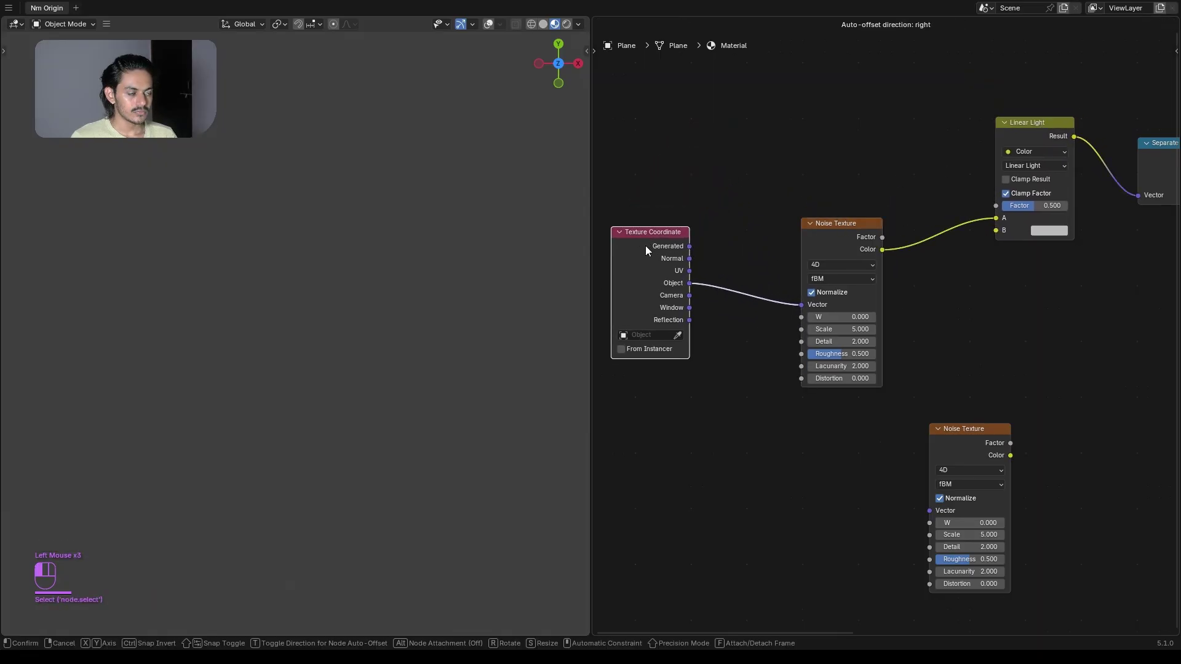
{"action": "scroll", "coordinate": [889, 251], "scroll_direction": "up", "scroll_amount": 1}
{"action": "left_click_drag", "start_coordinate": [841, 234], "coordinate": [830, 254]}
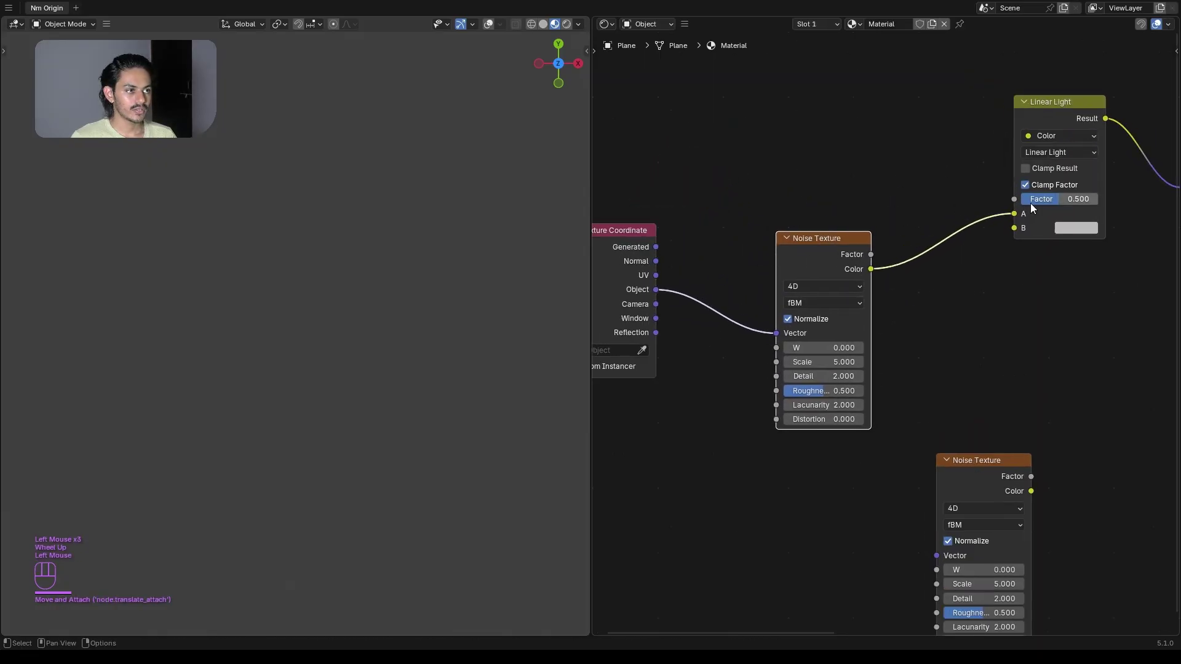
{"action": "key", "text": "shift+a"}
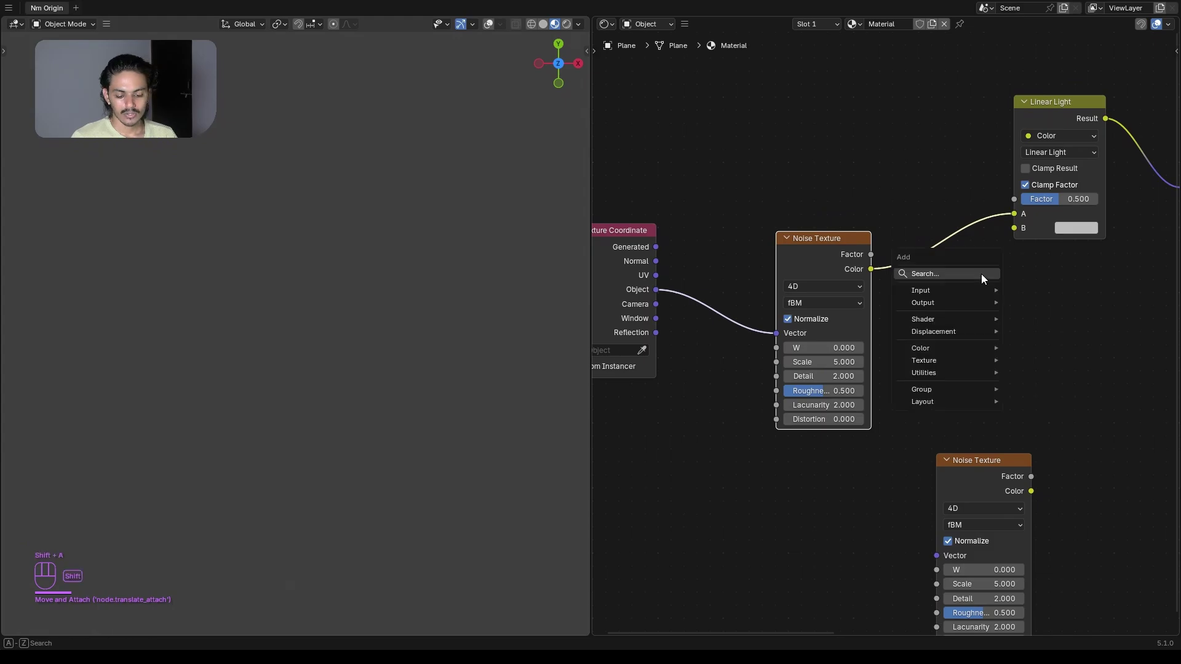
{"action": "type", "text": "m"}
{"action": "left_click", "coordinate": [955, 311]}
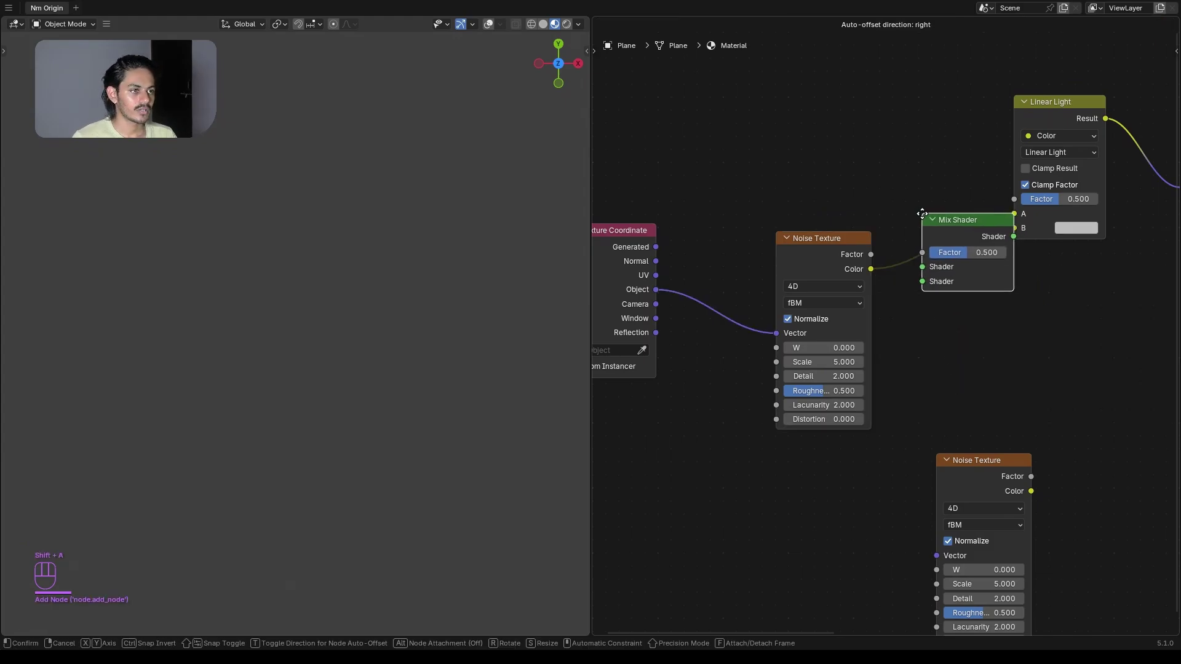
{"action": "right_click", "coordinate": [943, 285]}
- Insert a Mix Color node on the link between Noise Texture and Linear Light, and move the Noise Texture back for spacing
{"action": "key", "text": "shift+a"}
{"action": "type", "text": "mix"}
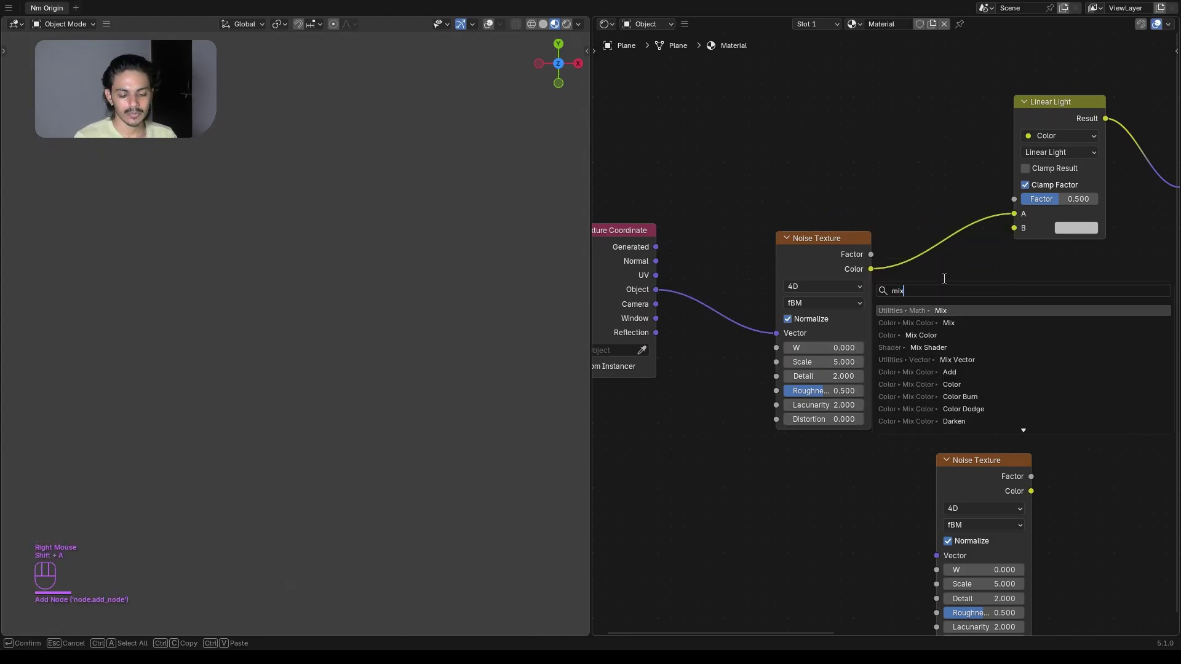
{"action": "left_click", "coordinate": [935, 335]}
{"action": "left_click", "coordinate": [919, 216]}
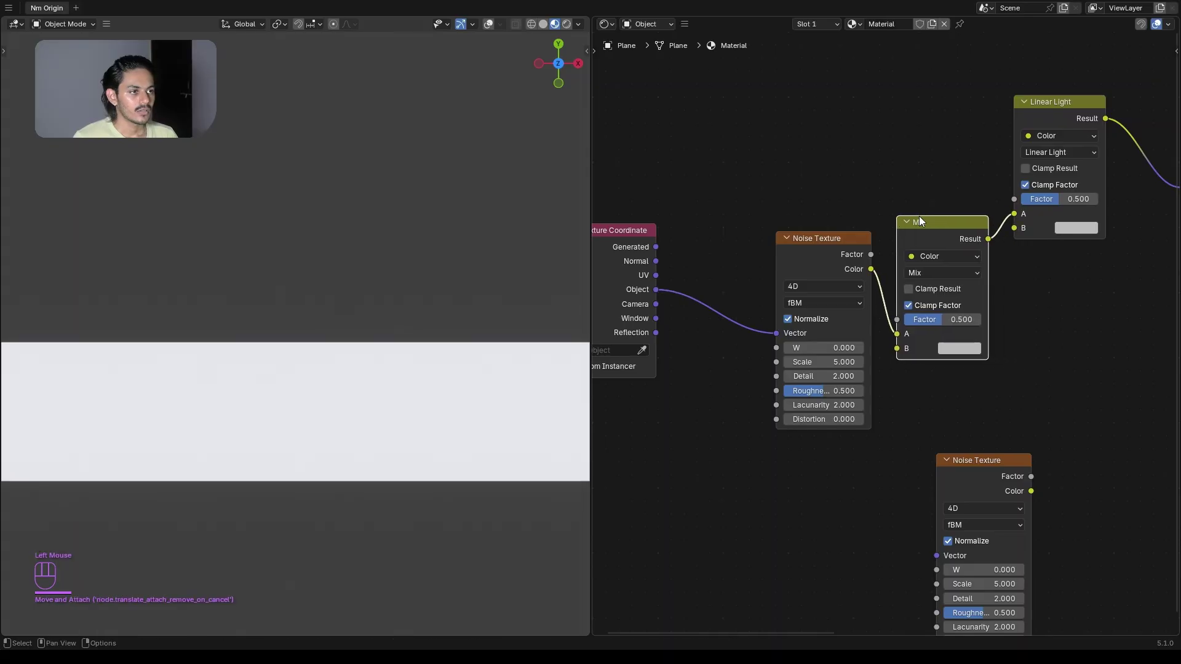
{"action": "left_click_drag", "start_coordinate": [791, 241], "coordinate": [761, 247]}
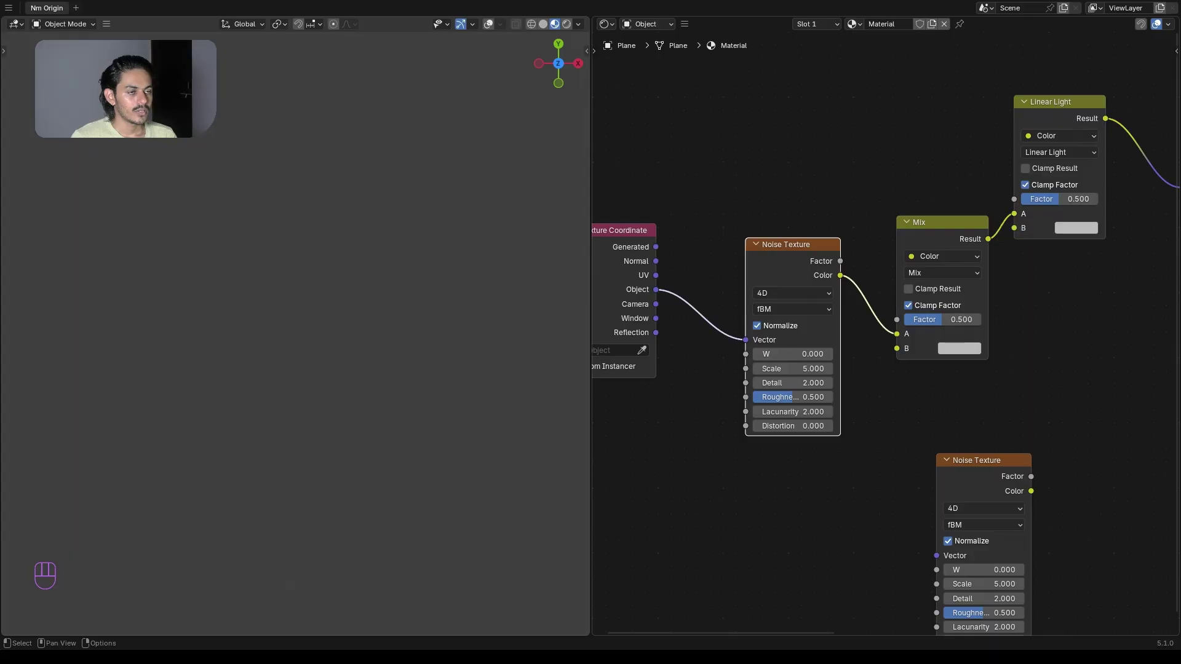
- Reroute the Mix result to Linear Light's B input and connect the Object coordinates to its A input
{"action": "left_click_drag", "start_coordinate": [1014, 214], "coordinate": [961, 265]}
{"action": "left_click_drag", "start_coordinate": [785, 249], "coordinate": [781, 298]}
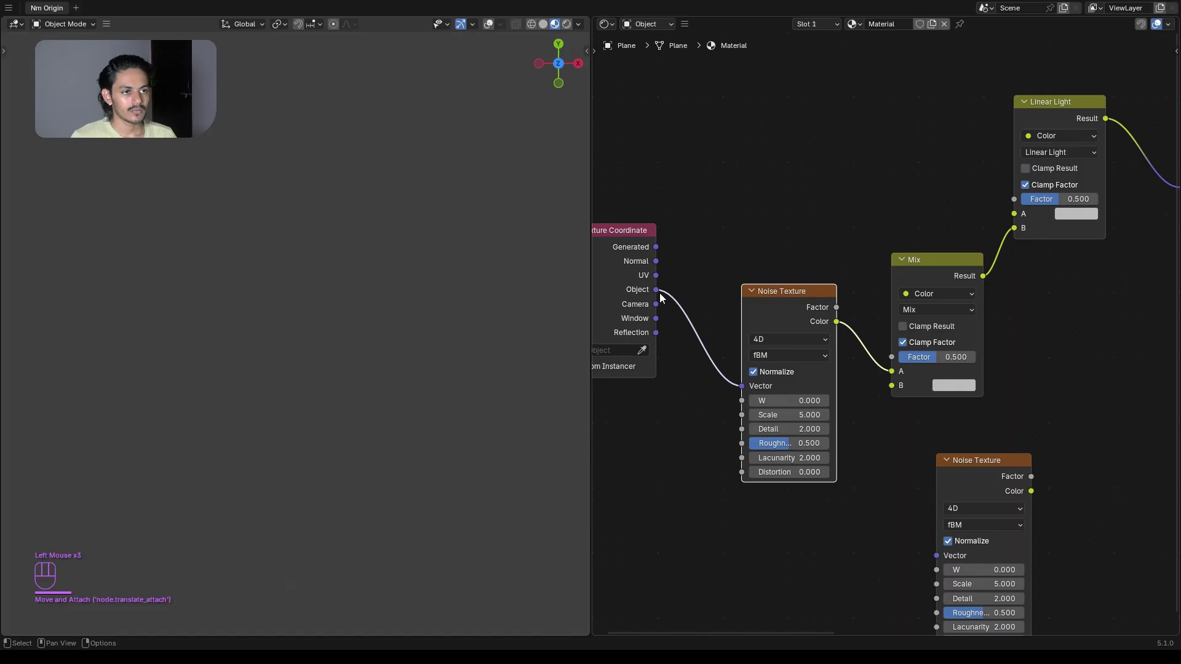
{"action": "left_click_drag", "start_coordinate": [657, 291], "coordinate": [1015, 214]}
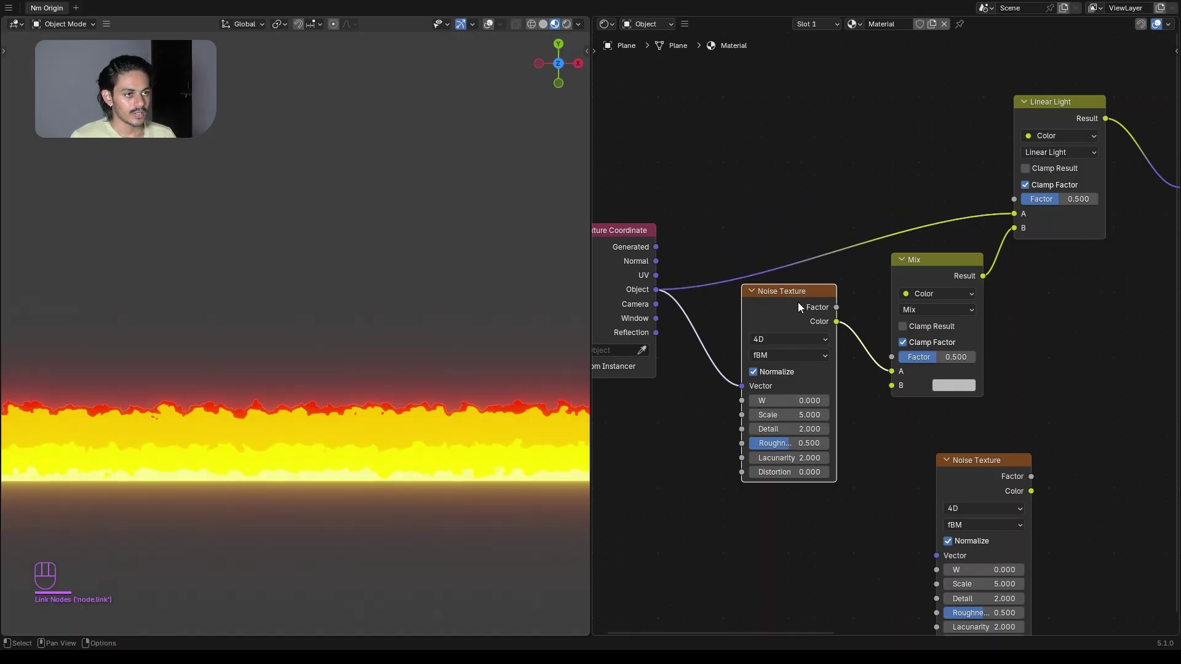
- Reposition the linked Noise Texture node below the coordinates link and move the Mix node slightly closer to it
{"action": "left_click_drag", "start_coordinate": [798, 301], "coordinate": [784, 332]}
{"action": "middle_click_drag", "start_coordinate": [828, 300], "coordinate": [915, 242]}
{"action": "left_click_drag", "start_coordinate": [884, 270], "coordinate": [876, 275]}
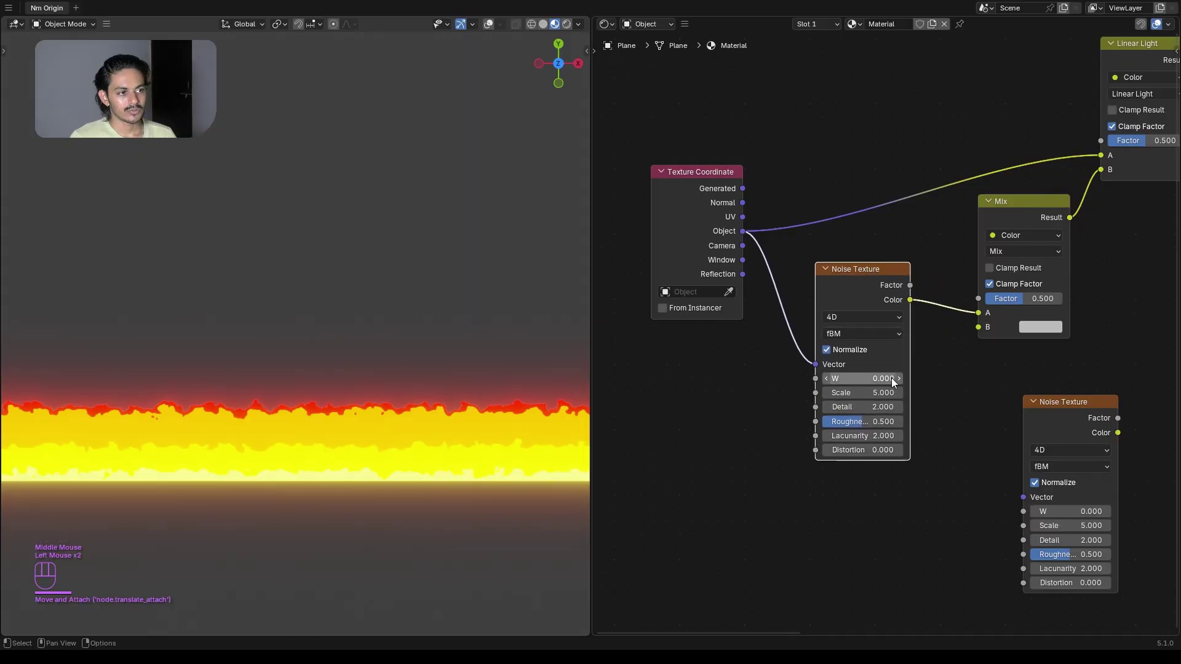
{"action": "left_click_drag", "start_coordinate": [1026, 212], "coordinate": [1008, 209]}
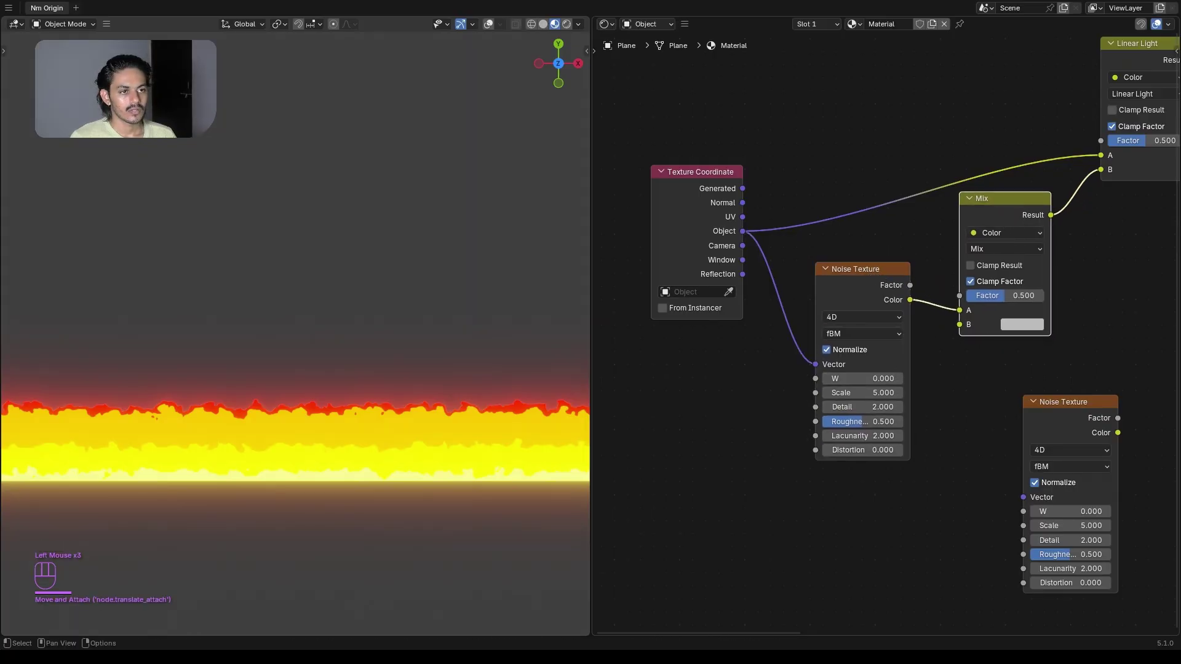
- Raise the Linear Light node's Factor to 1.000
{"action": "scroll", "coordinate": [1077, 244], "scroll_direction": "up", "scroll_amount": 1}
{"action": "middle_click_drag", "start_coordinate": [1075, 244], "coordinate": [914, 314]}
{"action": "left_click_drag", "start_coordinate": [984, 208], "coordinate": [1034, 208]}
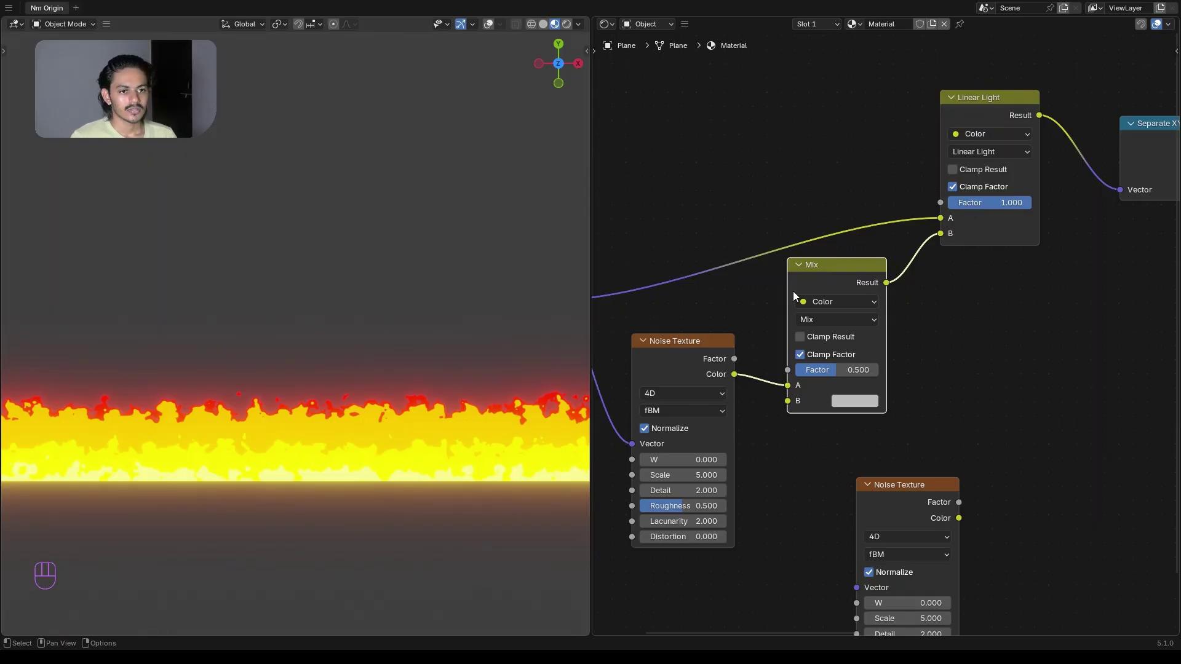
- Try a Math node set to Multiply on the link from the Object coordinates to Linear Light's A input, and delete it
{"action": "key", "text": "shift+a"}
{"action": "type", "text": "m"}
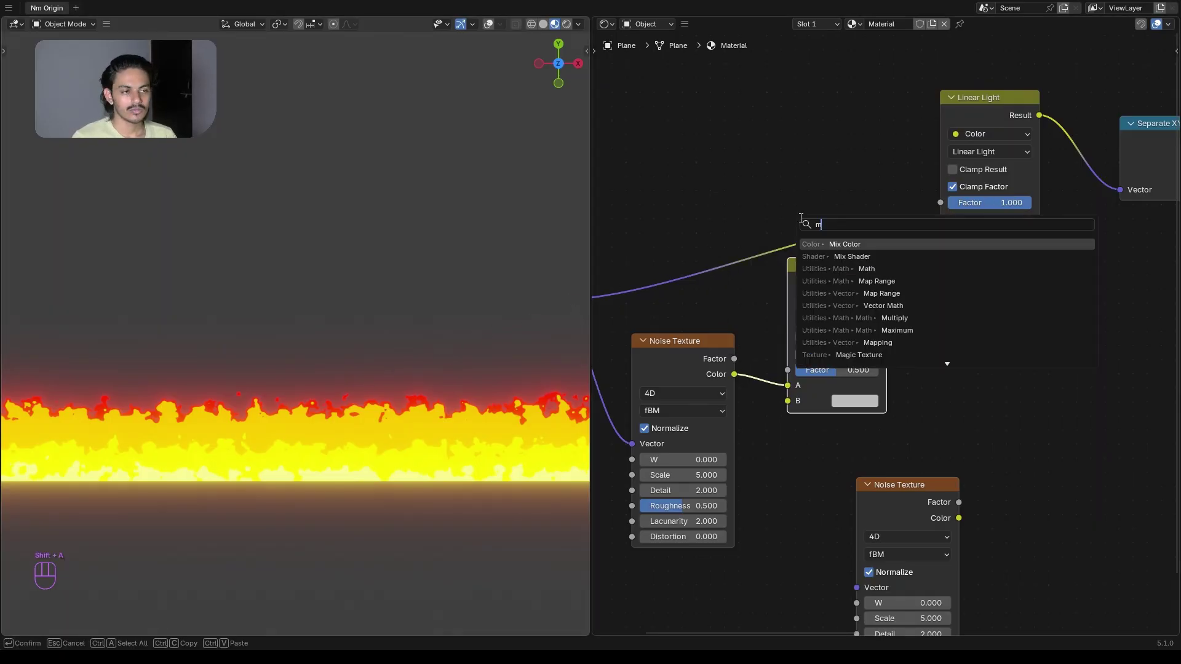
{"action": "left_click", "coordinate": [874, 270]}
{"action": "left_click", "coordinate": [724, 187]}
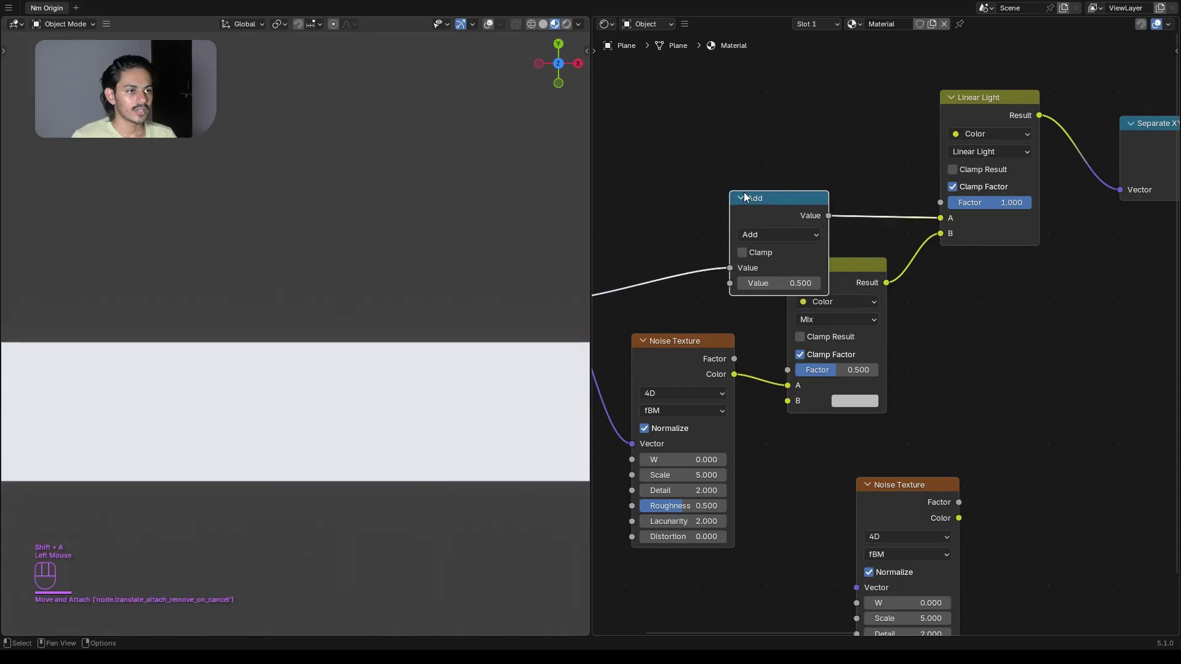
{"action": "left_click", "coordinate": [756, 235]}
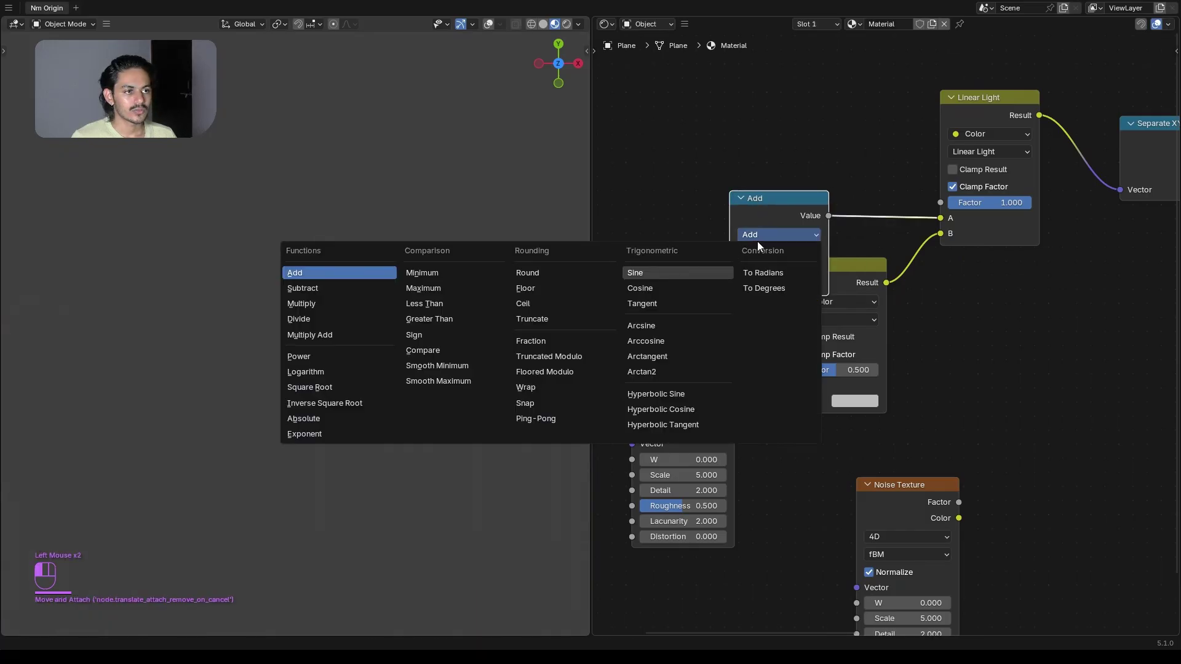
{"action": "left_click", "coordinate": [355, 301]}
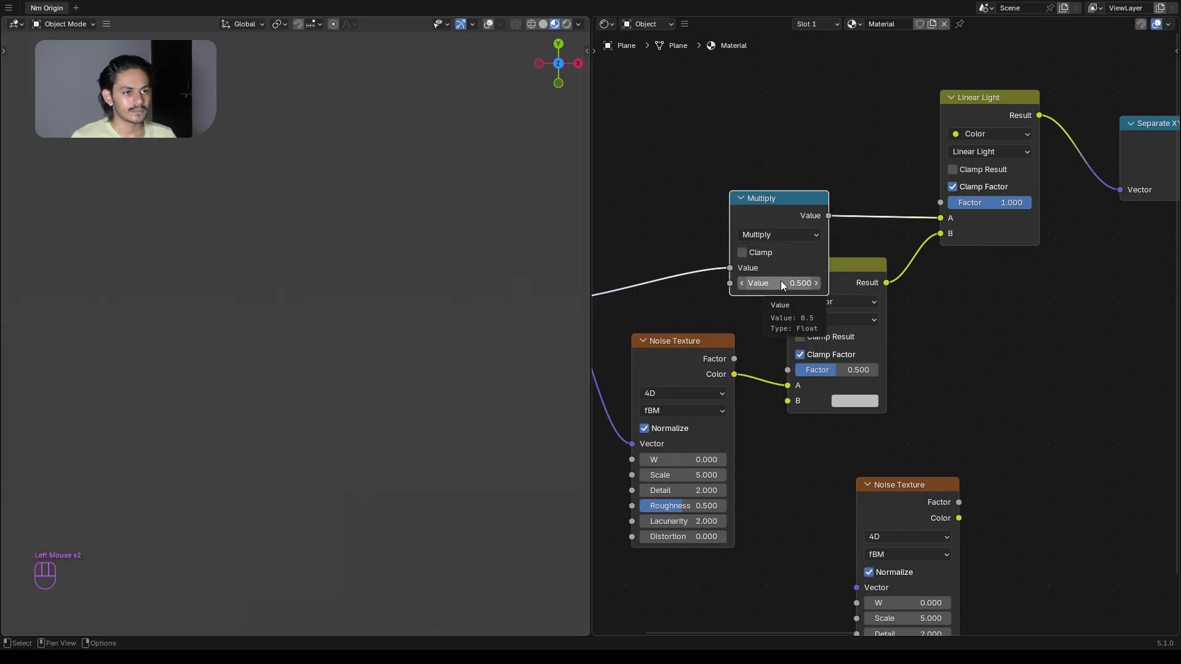
{"action": "left_click_drag", "start_coordinate": [781, 282], "coordinate": [940, 218]}
{"action": "left_click_drag", "start_coordinate": [807, 207], "coordinate": [983, 307]}
{"action": "key", "text": "Delete"}
- Place the unlinked Noise Texture below the first one and connect its Color output to the Mix node's B input
{"action": "middle_click_drag", "start_coordinate": [734, 368], "coordinate": [860, 315]}
{"action": "left_click_drag", "start_coordinate": [662, 196], "coordinate": [636, 189]}
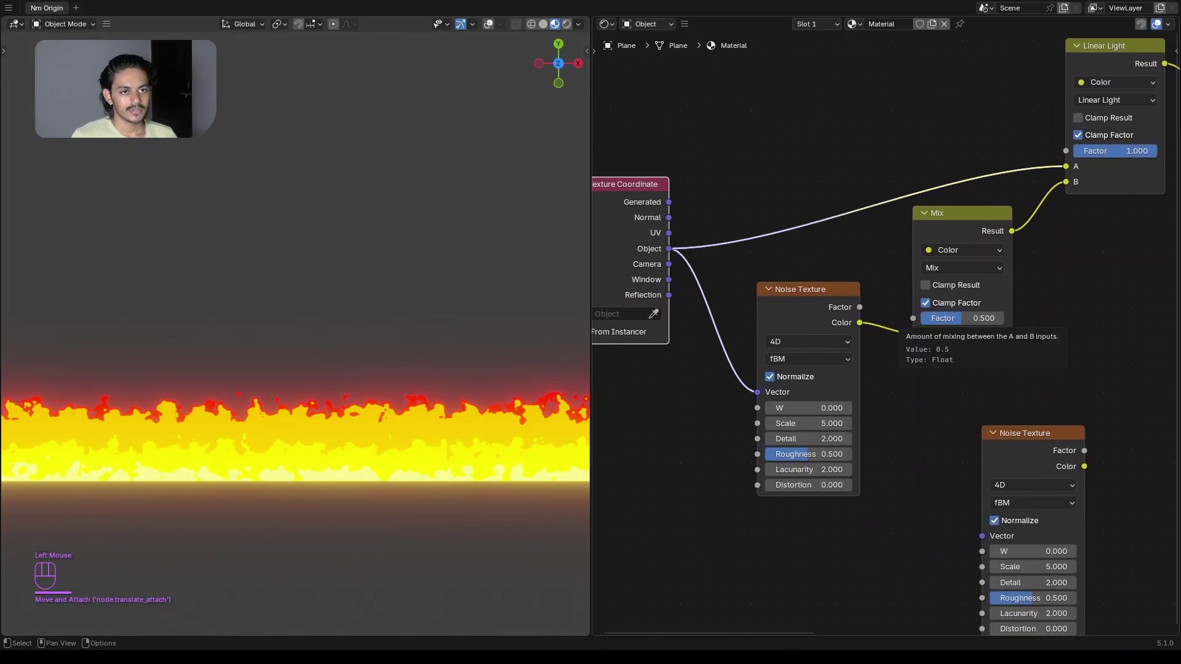
{"action": "left_click_drag", "start_coordinate": [1002, 432], "coordinate": [767, 522]}
{"action": "middle_click_drag", "start_coordinate": [902, 481], "coordinate": [945, 363], "text": "alt"}
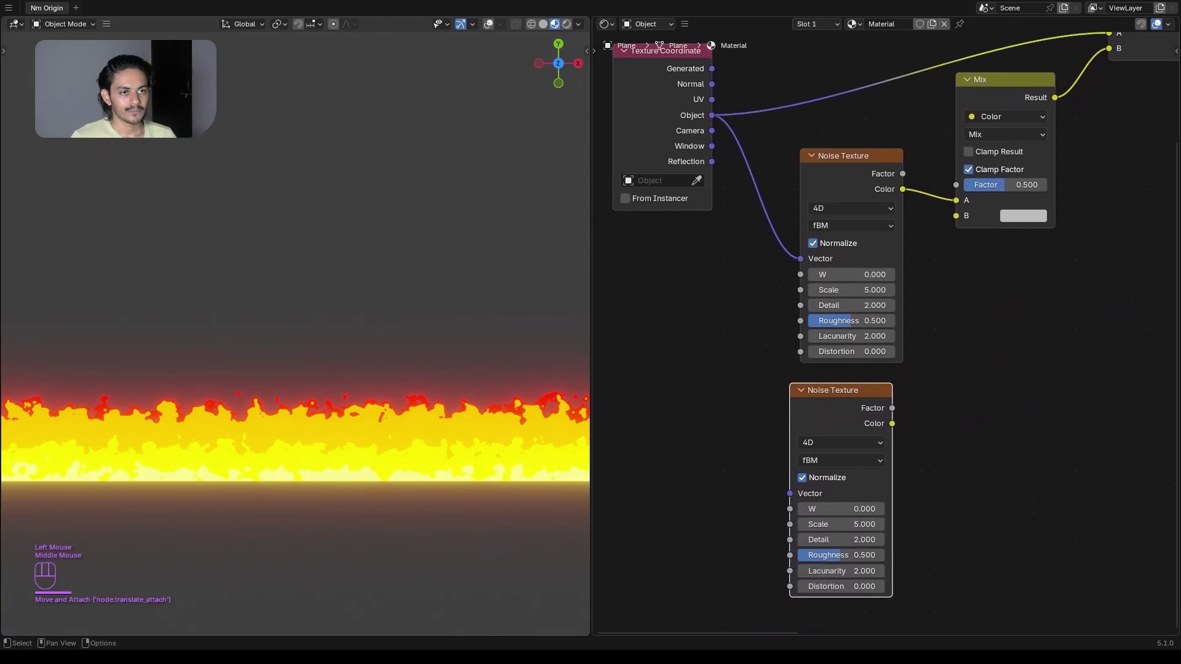
{"action": "left_click_drag", "start_coordinate": [892, 423], "coordinate": [959, 220]}
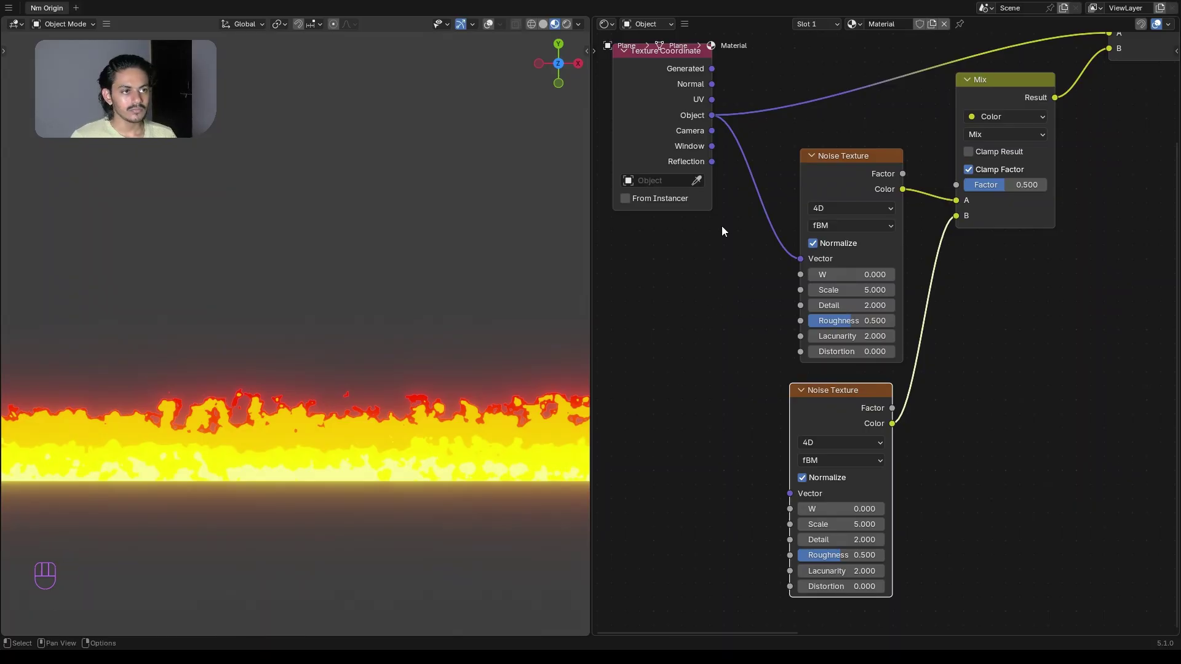
- Connect the Texture Coordinate's Object output to the lower Noise Texture's Vector input
{"action": "middle_click_drag", "start_coordinate": [721, 226], "coordinate": [837, 256]}
{"action": "left_click_drag", "start_coordinate": [805, 149], "coordinate": [904, 528]}
{"action": "middle_click_drag", "start_coordinate": [876, 428], "coordinate": [809, 411]}
{"action": "left_click_drag", "start_coordinate": [837, 512], "coordinate": [861, 512]}
{"action": "right_click", "coordinate": [836, 511]}
{"action": "middle_click_drag", "start_coordinate": [767, 372], "coordinate": [897, 314]}
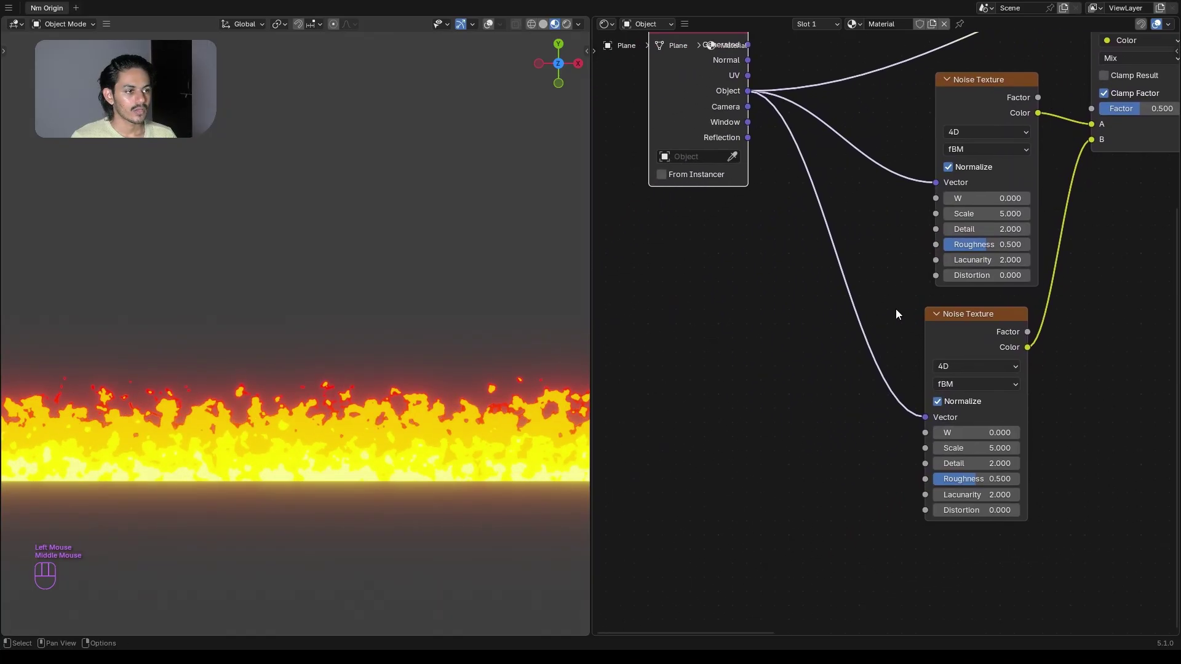
- Add a Value node below Texture Coordinate and connect it to the lower Noise Texture's W input
{"action": "key", "text": "shift+a"}
{"action": "type", "text": "value"}
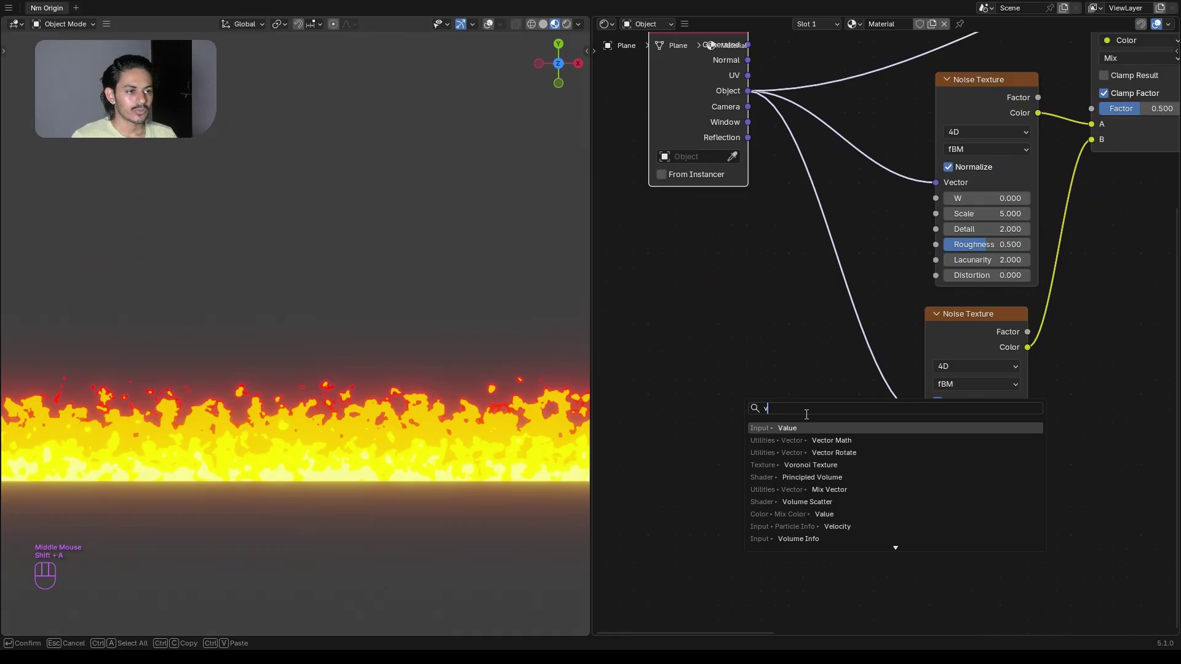
{"action": "key", "text": "Return"}
{"action": "left_click", "coordinate": [657, 377]}
{"action": "scroll", "coordinate": [695, 392], "scroll_direction": "up", "scroll_amount": 2}
{"action": "left_click_drag", "start_coordinate": [798, 408], "coordinate": [1050, 461]}
{"action": "scroll", "coordinate": [937, 457], "scroll_direction": "down", "scroll_amount": 2}
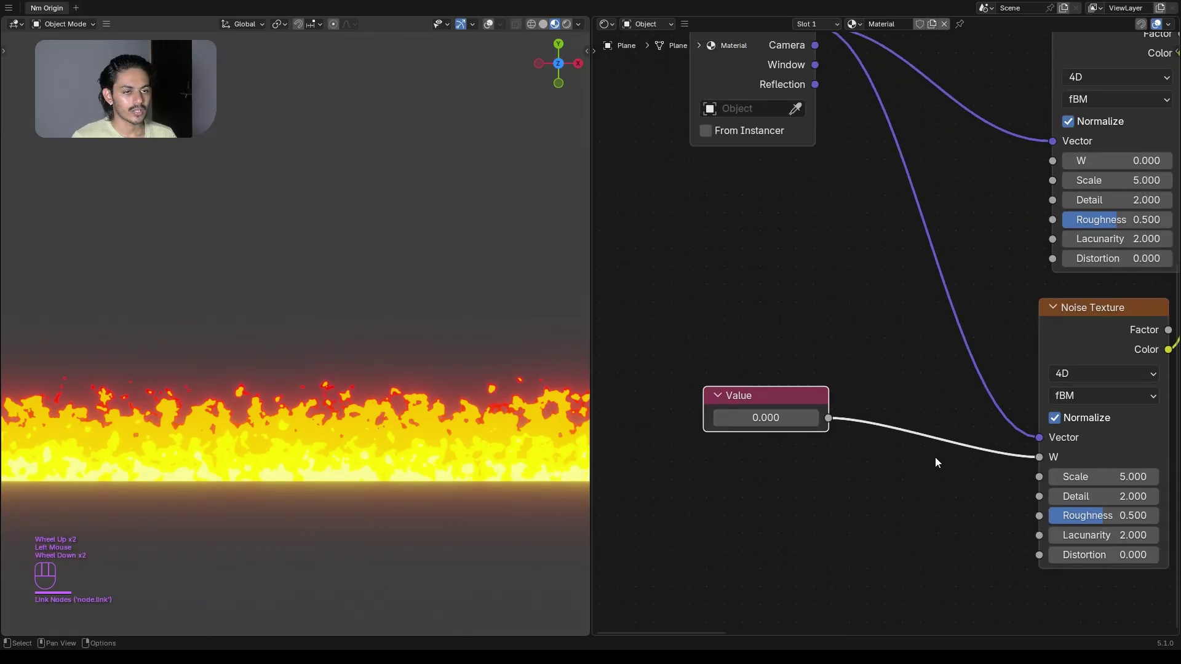
- Insert a Map Range node on the link between Value and the lower Noise Texture's W, moving the Value node back for spacing
{"action": "middle_click_drag", "start_coordinate": [841, 448], "coordinate": [874, 397]}
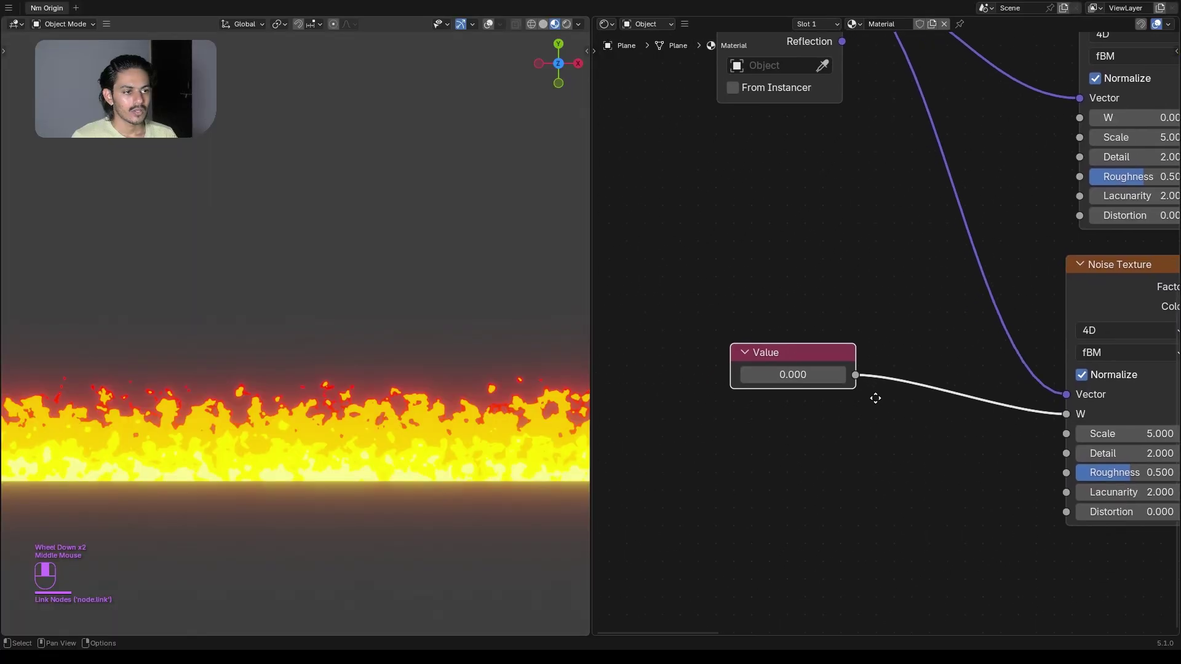
{"action": "left_click_drag", "start_coordinate": [803, 349], "coordinate": [719, 351]}
{"action": "key", "text": "shift+a"}
{"action": "type", "text": "m"}
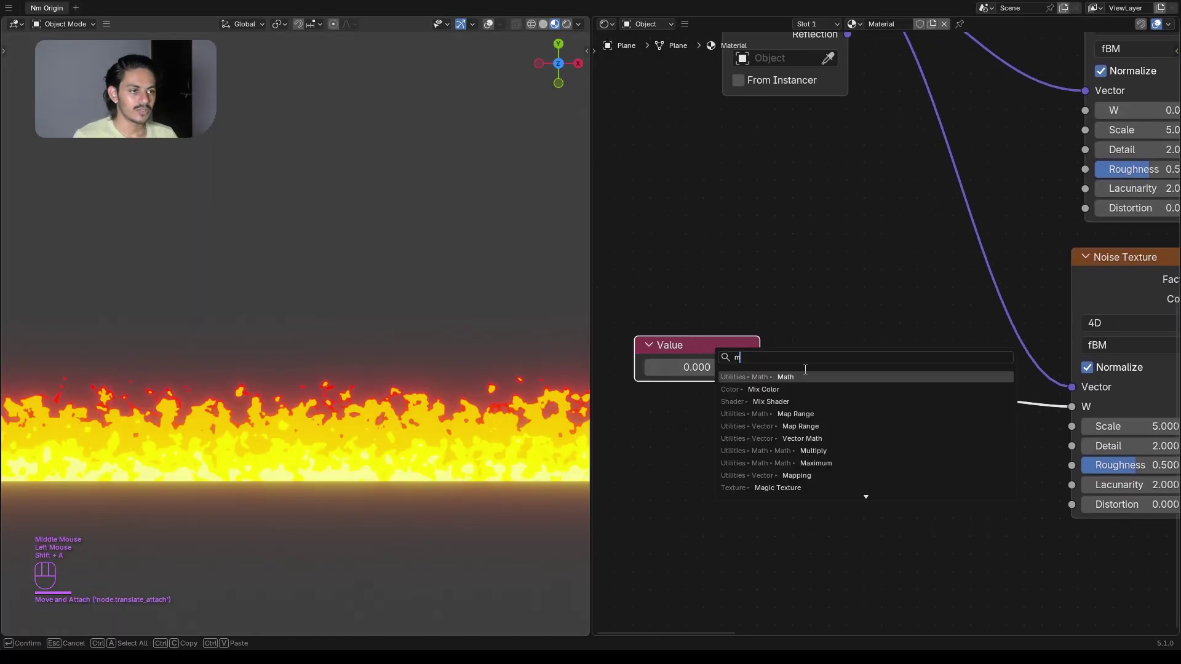
{"action": "left_click", "coordinate": [818, 414]}
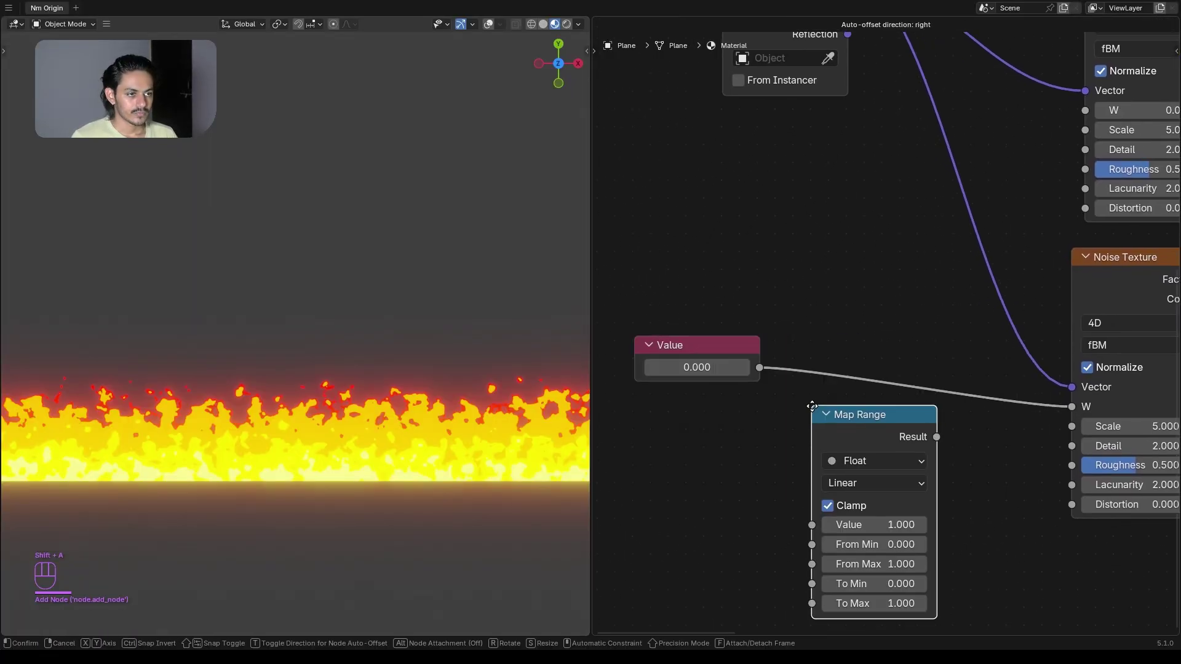
{"action": "left_click", "coordinate": [836, 387]}
{"action": "left_click_drag", "start_coordinate": [718, 349], "coordinate": [674, 353]}
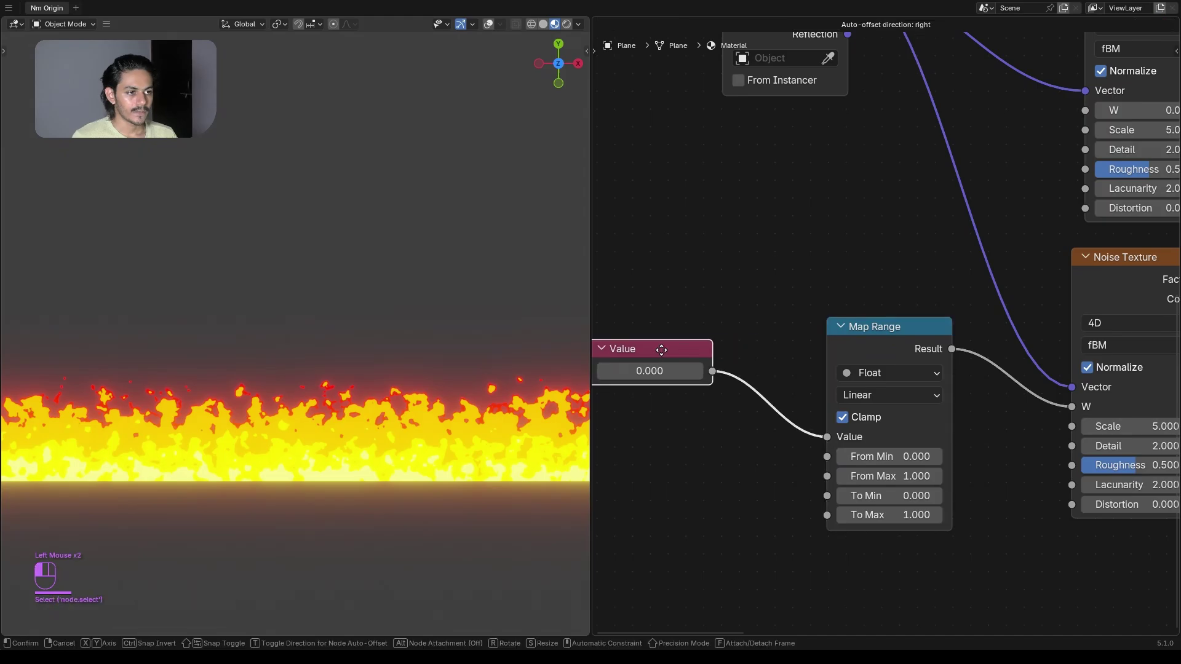
- Set the Map Range node's From Max to 0.75 and its To Min to -0.75
{"action": "scroll", "coordinate": [782, 410], "scroll_direction": "down", "scroll_amount": 1}
{"action": "middle_click_drag", "start_coordinate": [774, 429], "coordinate": [776, 359]}
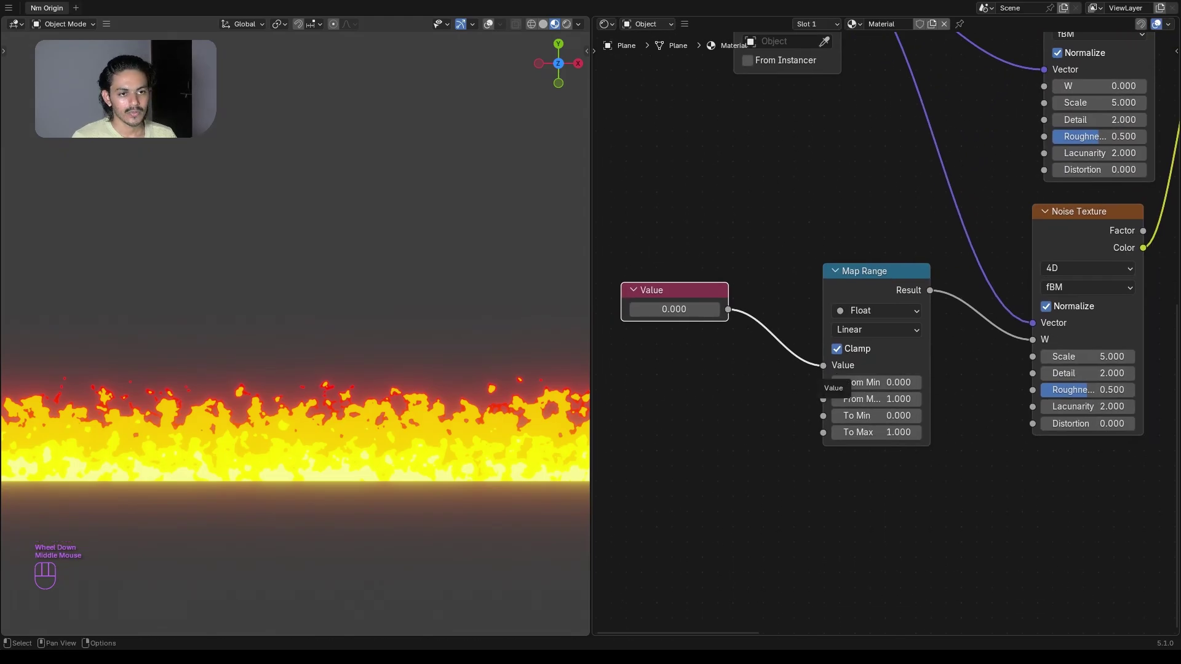
{"action": "left_click", "coordinate": [887, 399]}
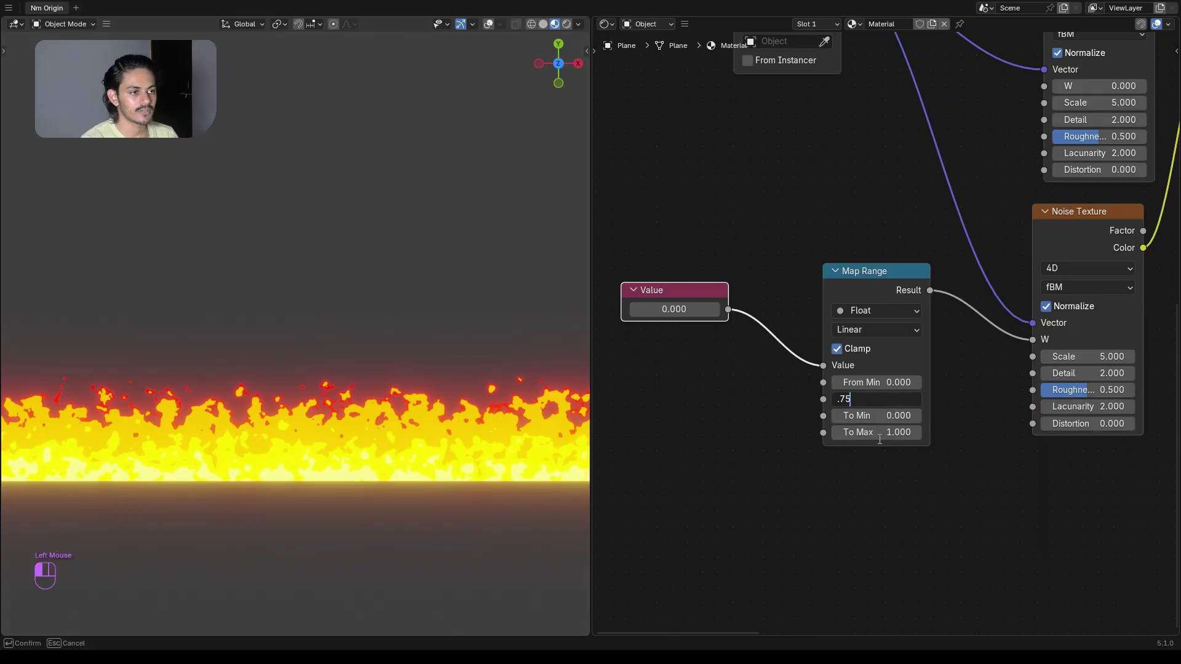
{"action": "key", "text": "Return"}
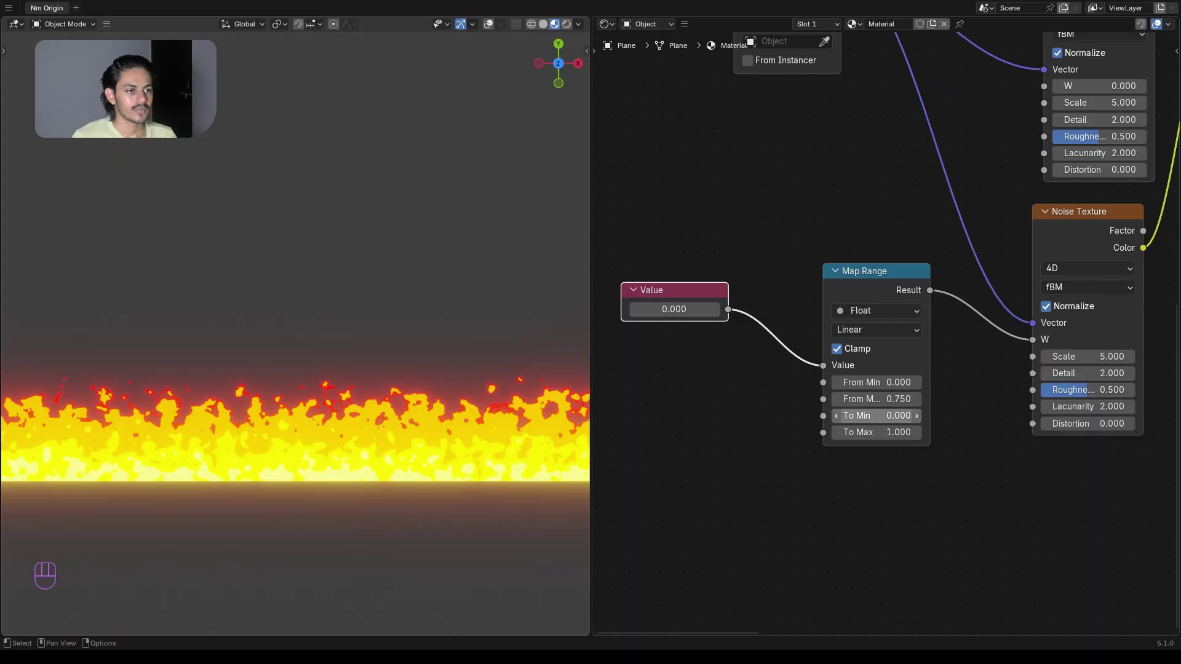
{"action": "left_click", "coordinate": [870, 415]}
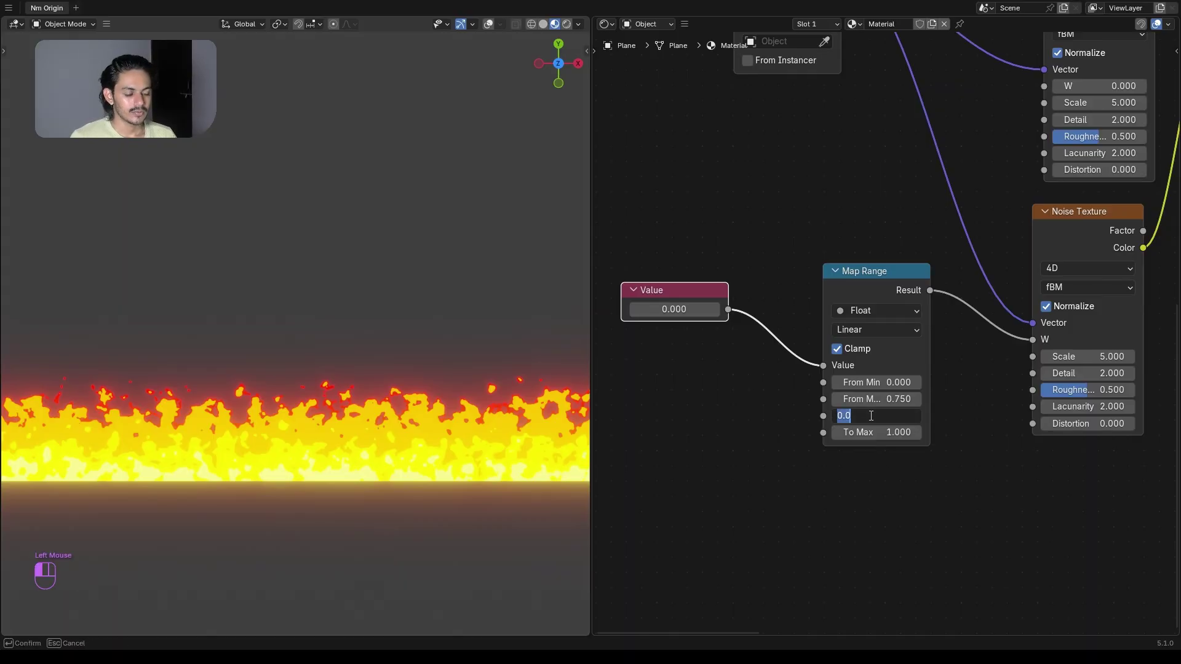
{"action": "type", "text": "-"}
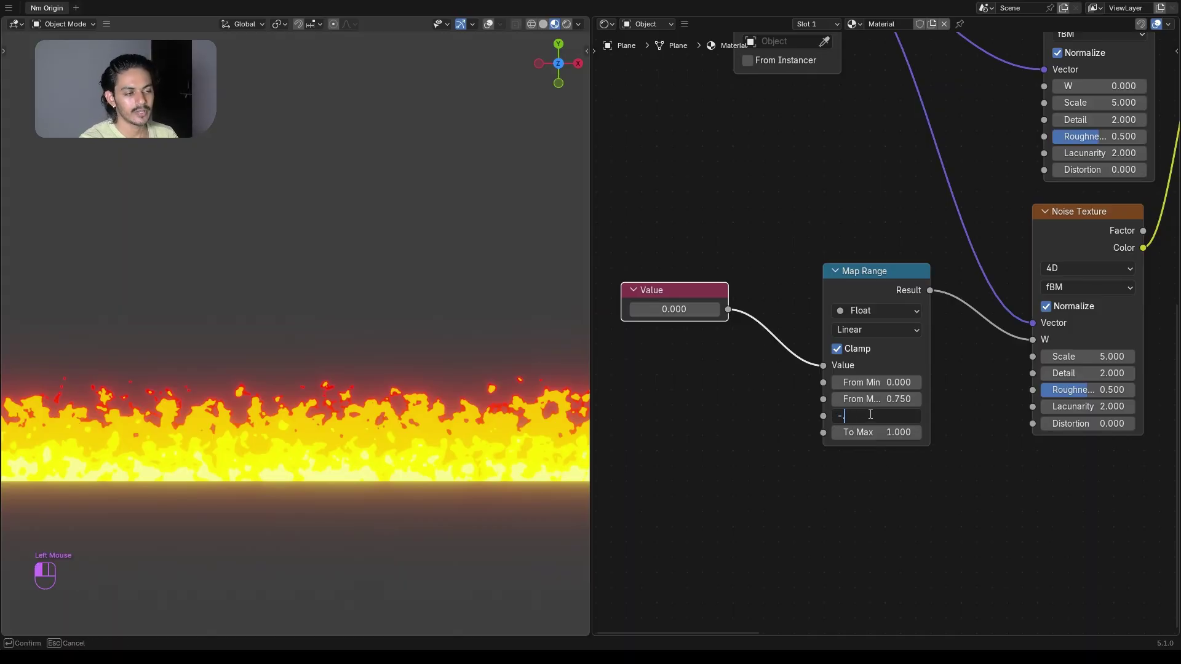
{"action": "type", "text": "0.75"}
{"action": "key", "text": "Return"}
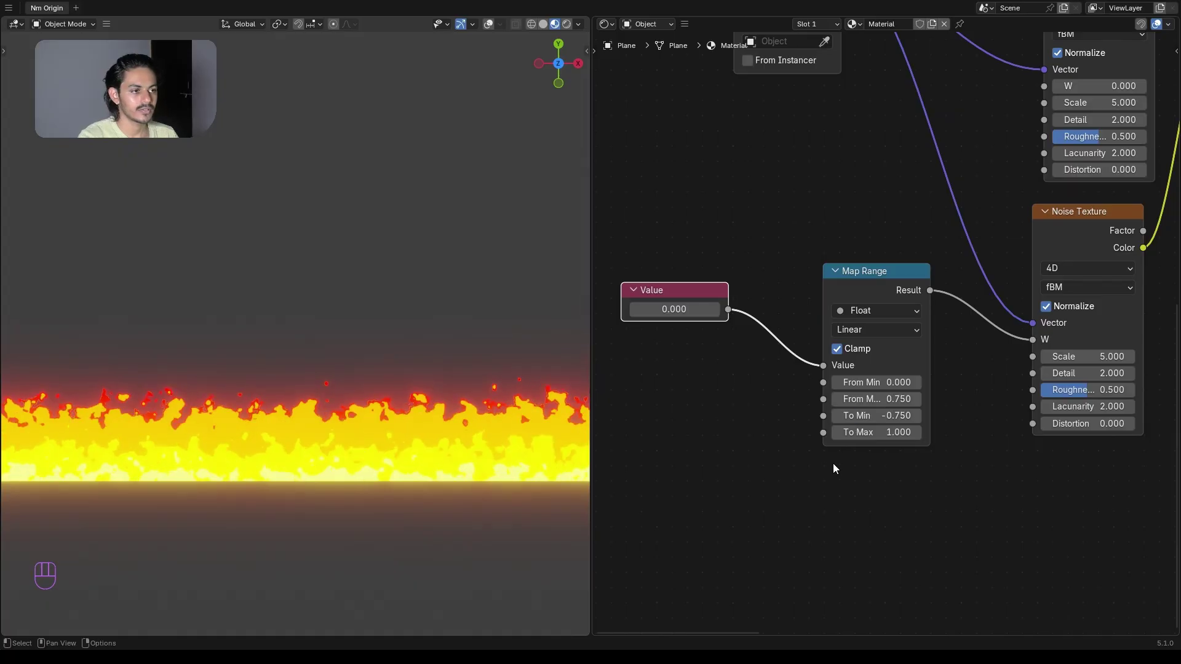
- Move the Map Range node slightly up and the Value node slightly down to tidy the layout
{"action": "scroll", "coordinate": [879, 421], "scroll_direction": "up", "scroll_amount": 3}
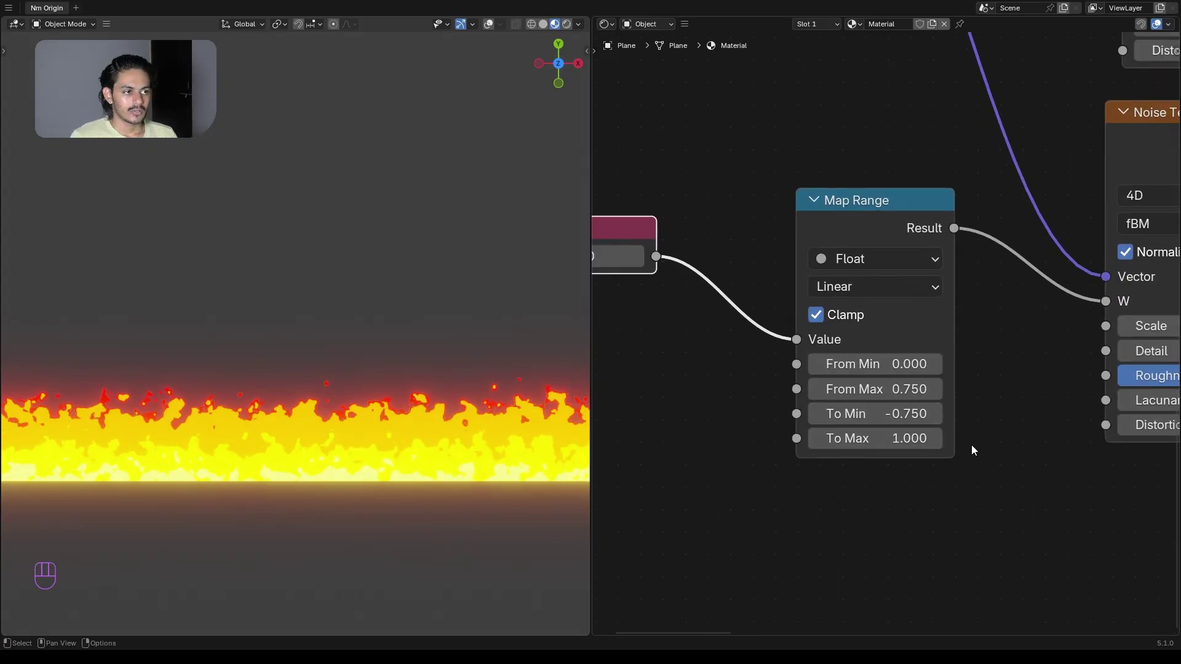
{"action": "scroll", "coordinate": [972, 451], "scroll_direction": "down", "scroll_amount": 4}
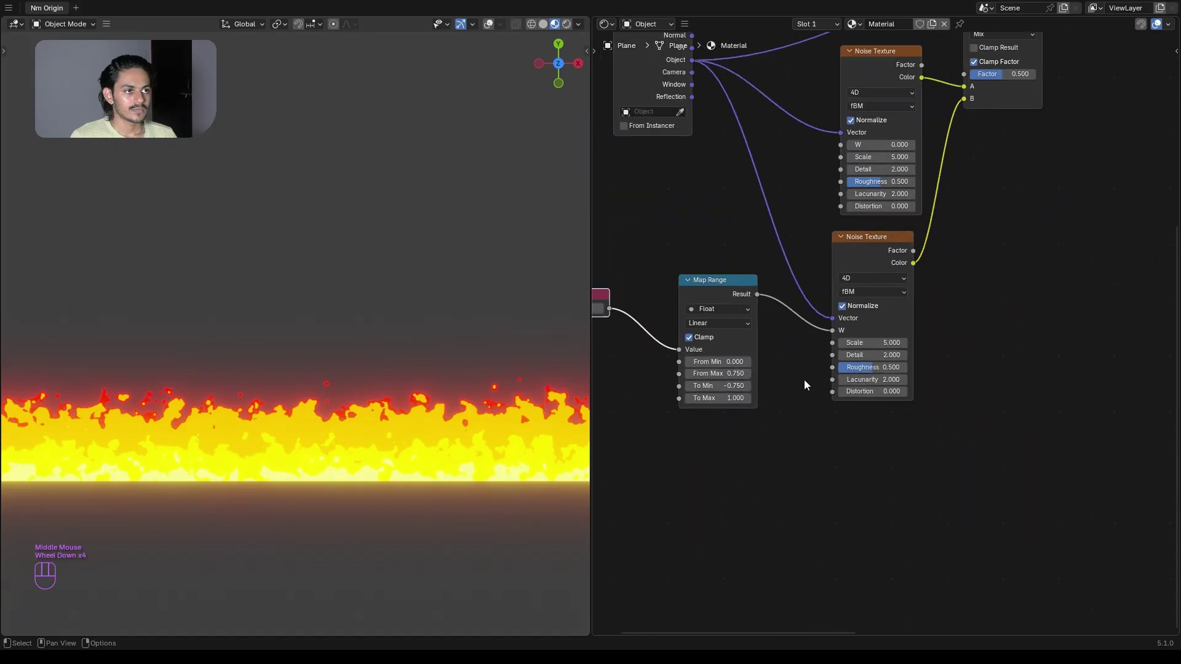
{"action": "middle_click_drag", "start_coordinate": [803, 379], "coordinate": [843, 404]}
{"action": "scroll", "coordinate": [751, 316], "scroll_direction": "up", "scroll_amount": 3}
{"action": "left_click_drag", "start_coordinate": [770, 327], "coordinate": [769, 288]}
{"action": "left_click_drag", "start_coordinate": [623, 325], "coordinate": [646, 387]}
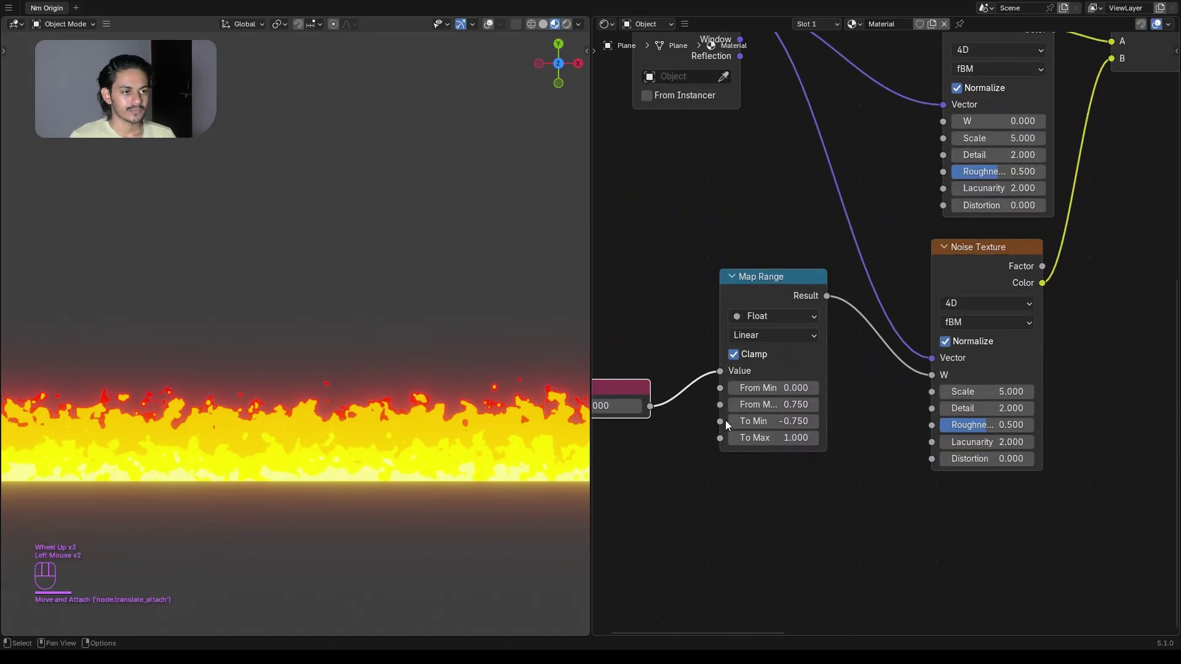
{"action": "middle_click_drag", "start_coordinate": [725, 419], "coordinate": [765, 387]}
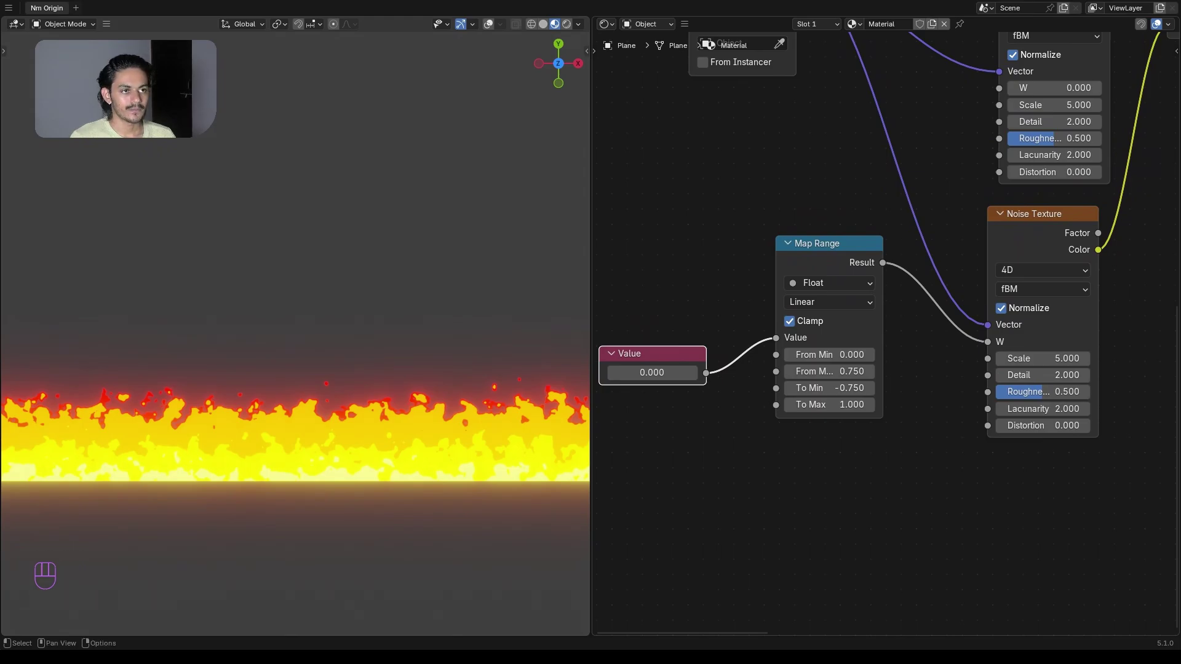
- Set the upper Noise Texture's Scale to 8 and connect the Value node to its W input
{"action": "middle_click_drag", "start_coordinate": [970, 117], "coordinate": [879, 297]}
{"action": "scroll", "coordinate": [315, 408], "scroll_direction": "up", "scroll_amount": 5}
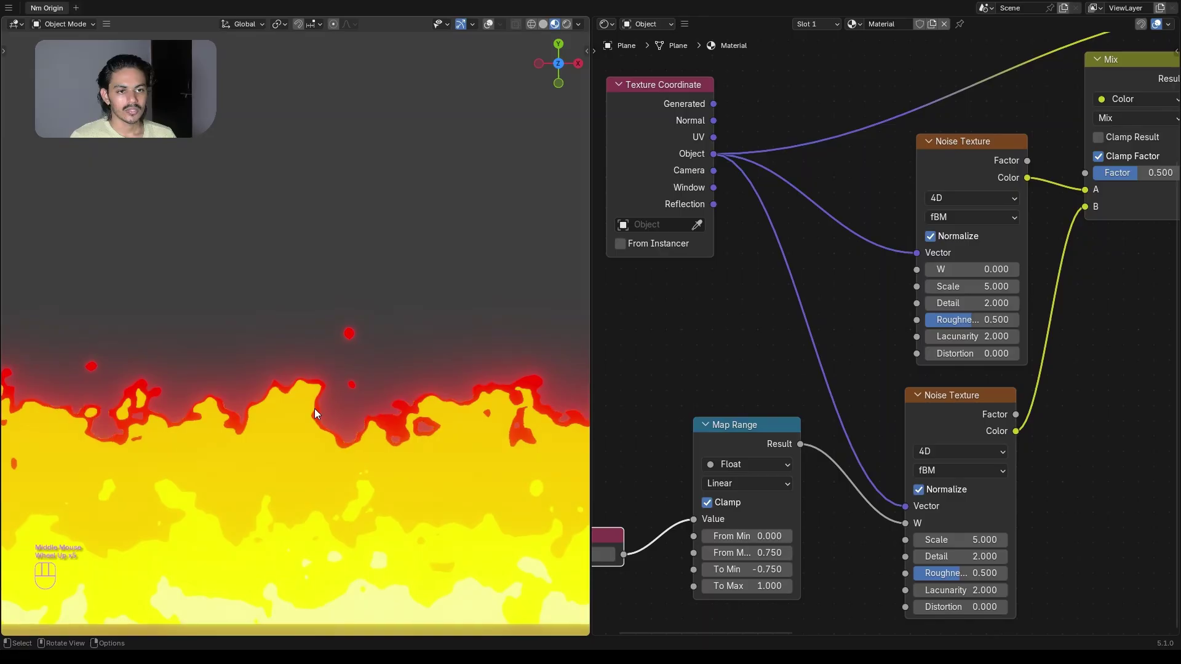
{"action": "middle_click_drag", "start_coordinate": [316, 422], "coordinate": [331, 413], "text": "shift"}
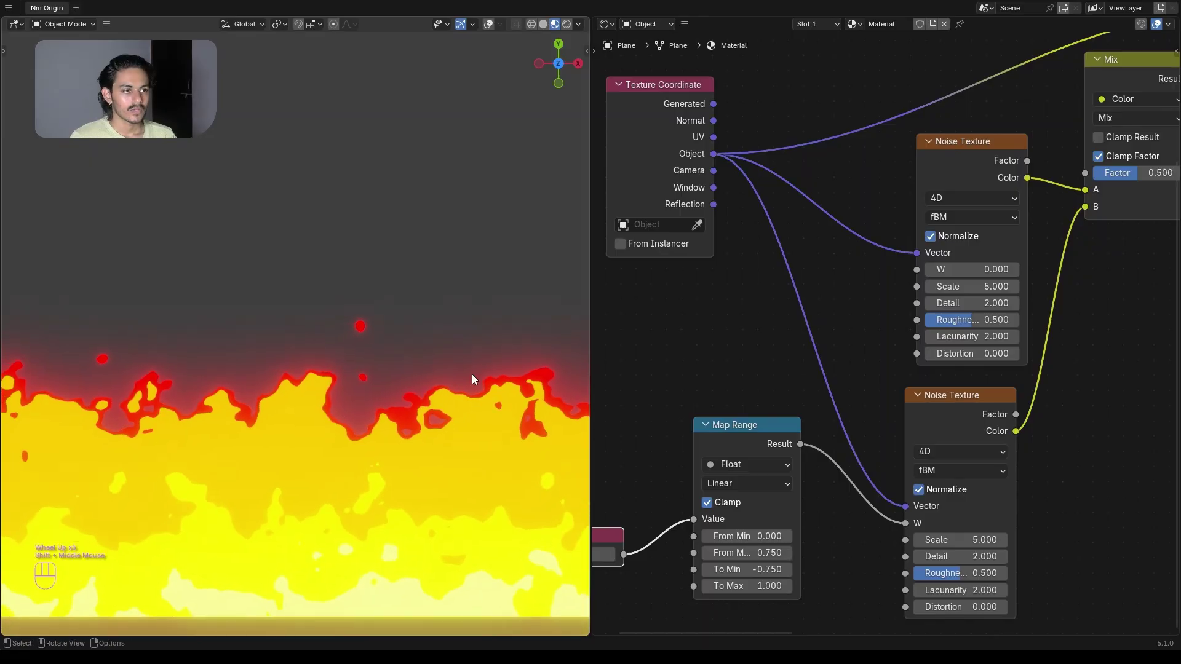
{"action": "left_click", "coordinate": [964, 286]}
{"action": "type", "text": "8"}
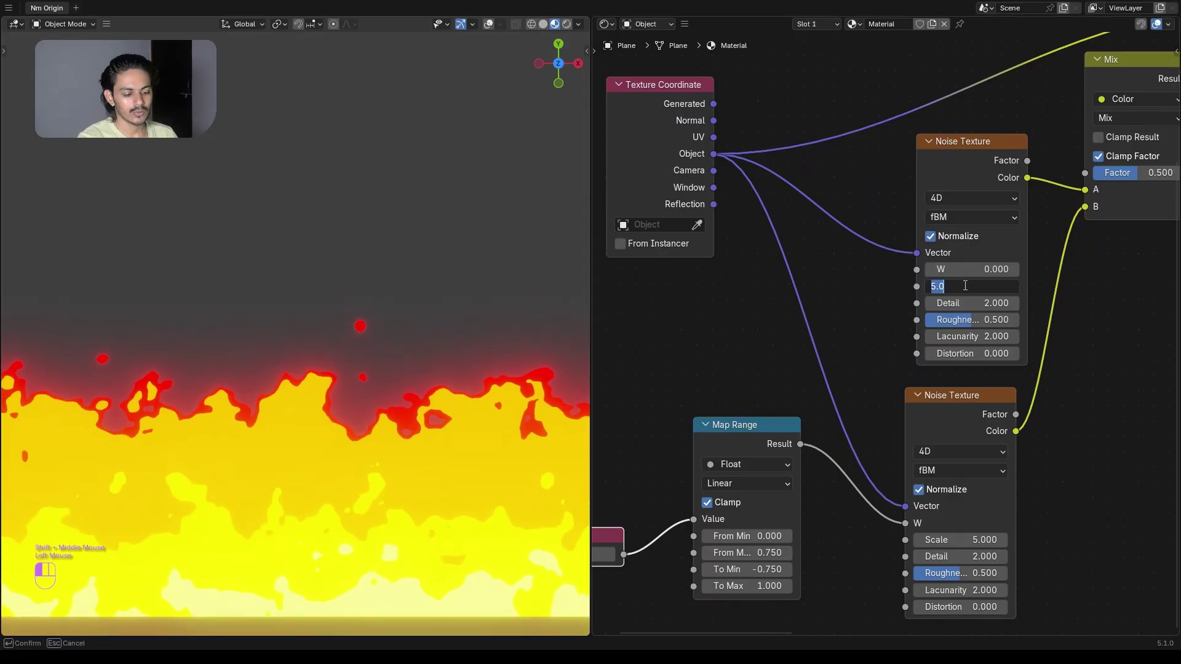
{"action": "key", "text": "Return"}
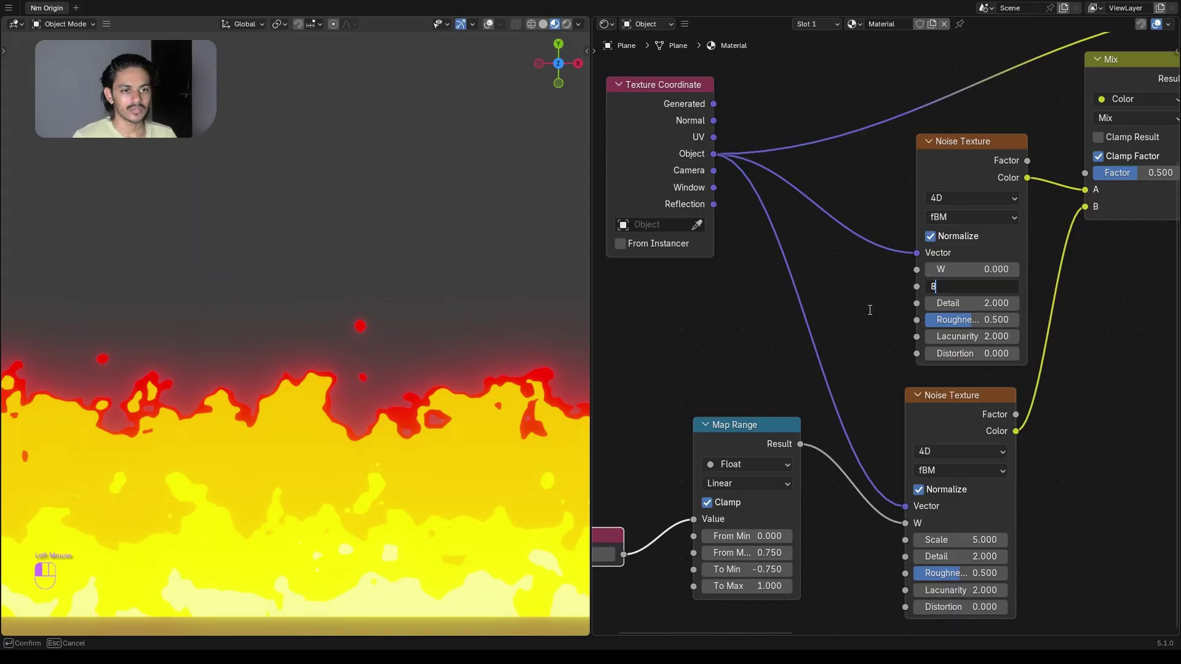
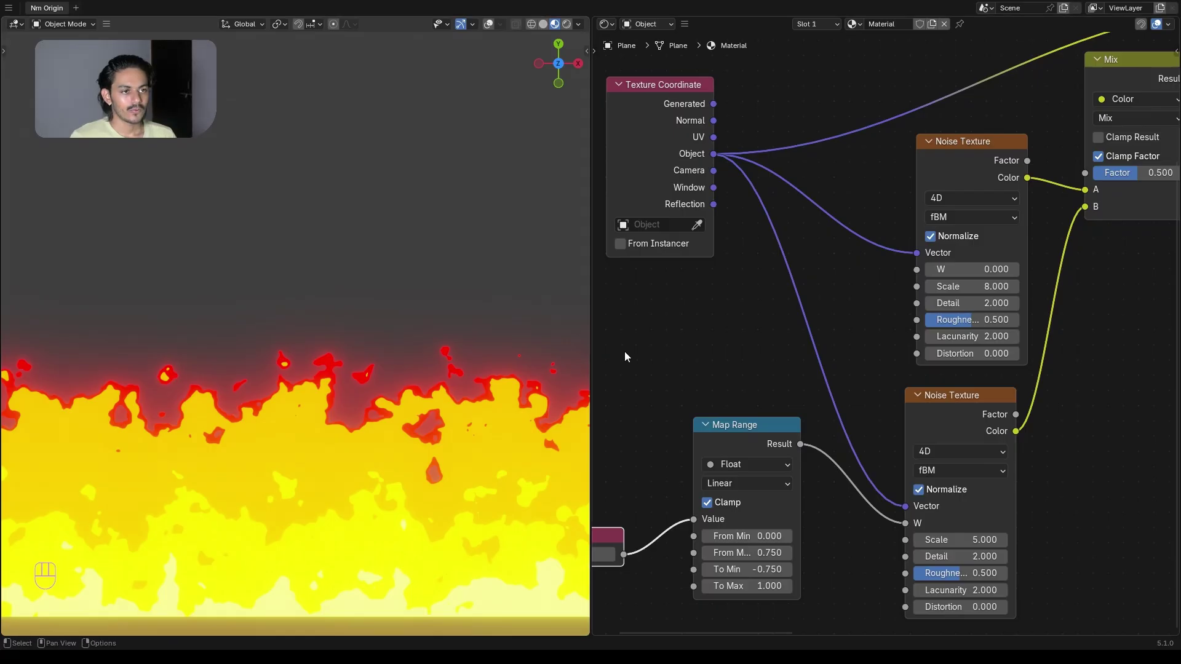
{"action": "middle_click_drag", "start_coordinate": [625, 352], "coordinate": [702, 308]}
{"action": "left_click_drag", "start_coordinate": [680, 493], "coordinate": [975, 230]}
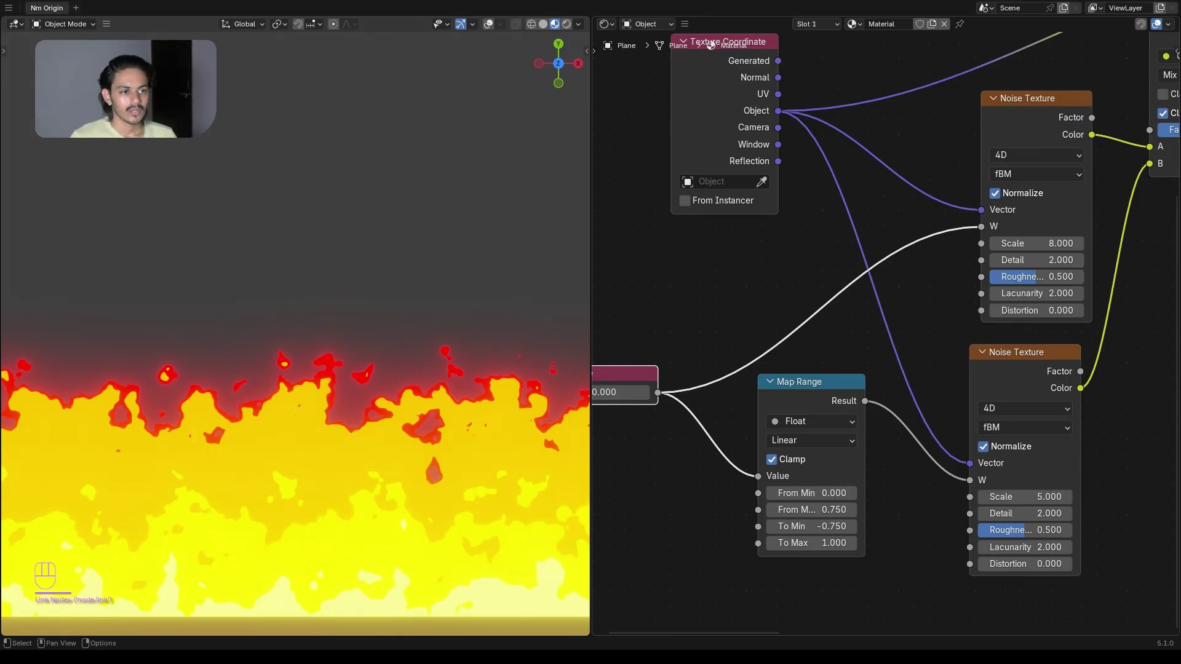
- Duplicate the Map Range node, place the copy below the original, and set the copy's To Min to 0
{"action": "middle_click_drag", "start_coordinate": [807, 428], "coordinate": [848, 275]}
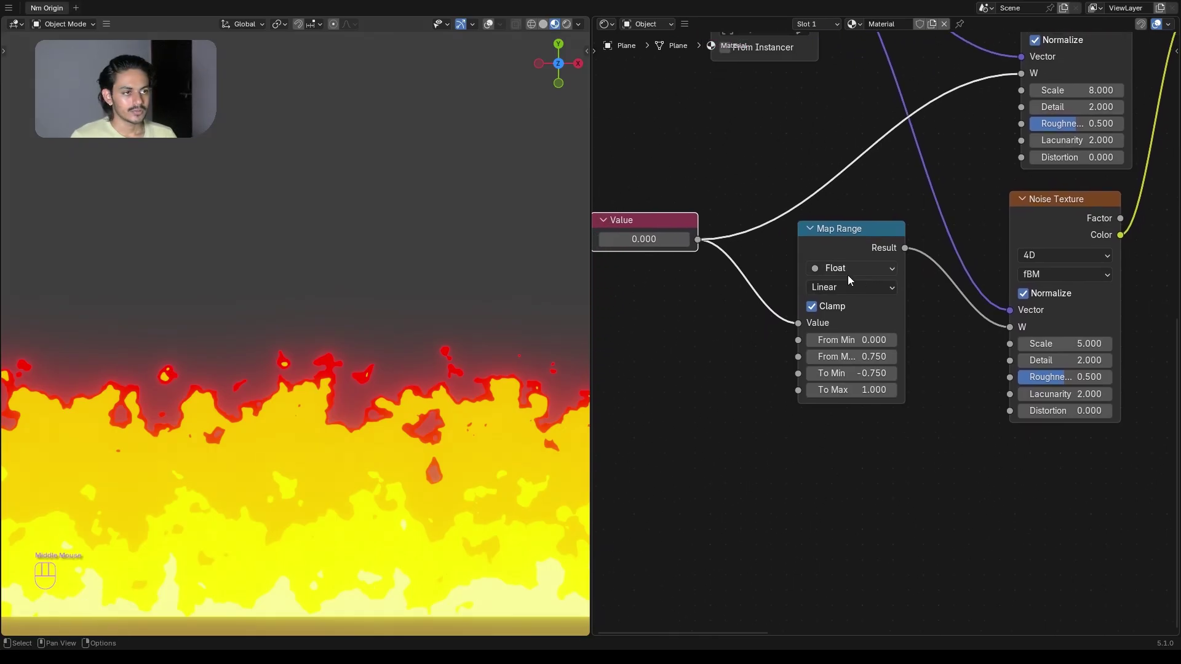
{"action": "left_click", "coordinate": [844, 243]}
{"action": "key", "text": "shift+d"}
{"action": "left_click", "coordinate": [875, 466]}
{"action": "middle_click_drag", "start_coordinate": [979, 490], "coordinate": [920, 392]}
{"action": "left_click", "coordinate": [849, 498]}
{"action": "type", "text": "0"}
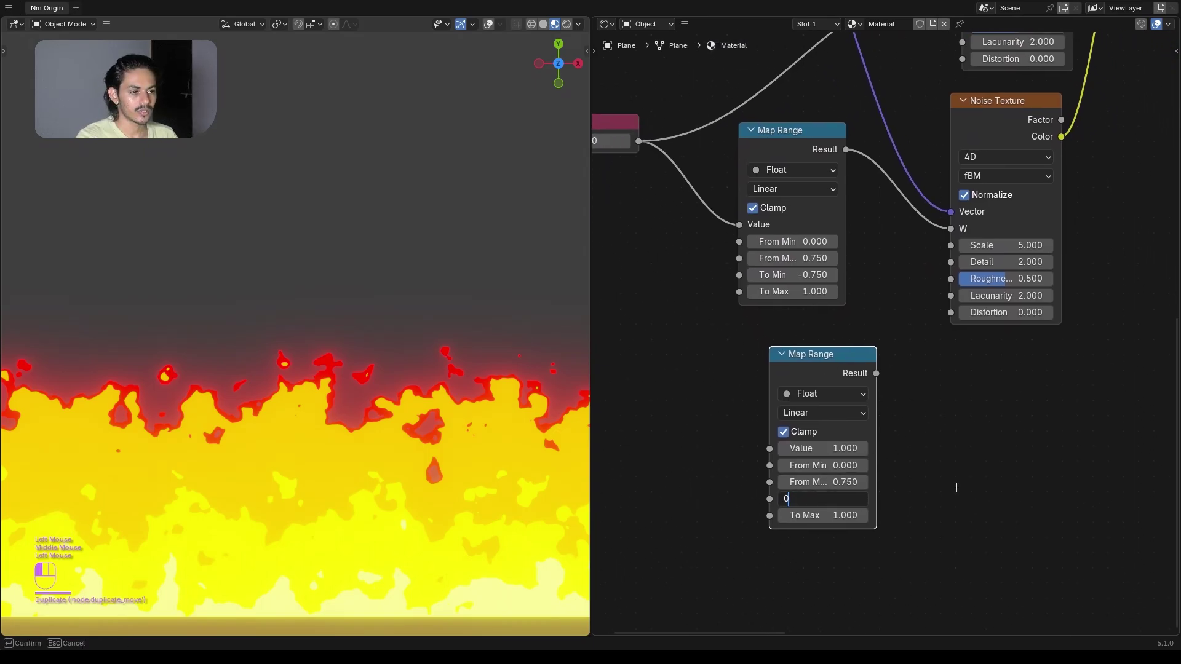
{"action": "left_click", "coordinate": [808, 356]}
{"action": "left_click_drag", "start_coordinate": [808, 358], "coordinate": [811, 349]}
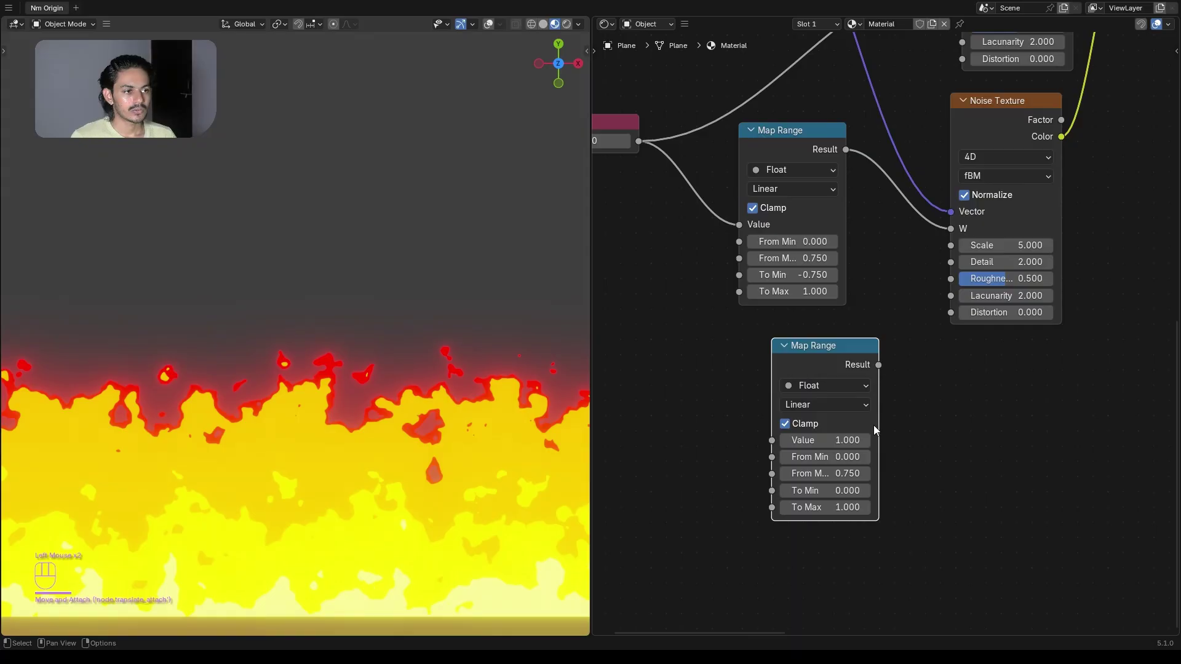
- Move the Mix node slightly down and connect the duplicated Map Range's Result to its Factor input
{"action": "middle_click_drag", "start_coordinate": [874, 426], "coordinate": [798, 485]}
{"action": "scroll", "coordinate": [824, 442], "scroll_direction": "down", "scroll_amount": 4}
{"action": "middle_click_drag", "start_coordinate": [839, 430], "coordinate": [761, 525]}
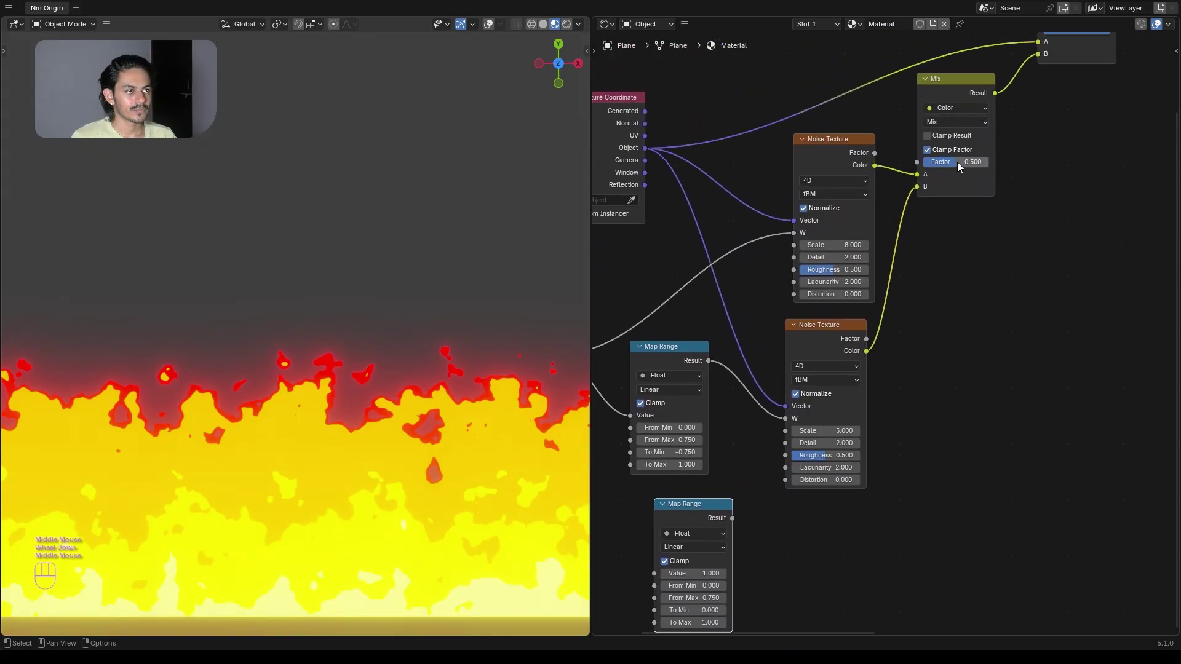
{"action": "left_click_drag", "start_coordinate": [960, 179], "coordinate": [975, 215]}
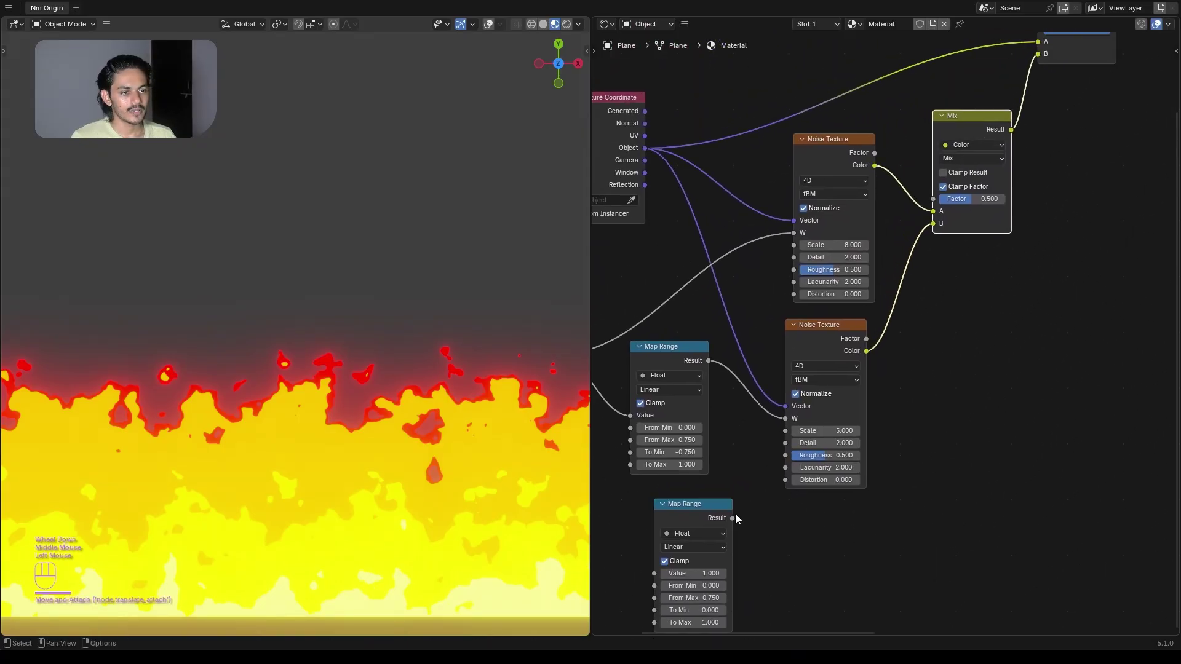
{"action": "left_click_drag", "start_coordinate": [733, 518], "coordinate": [933, 199]}
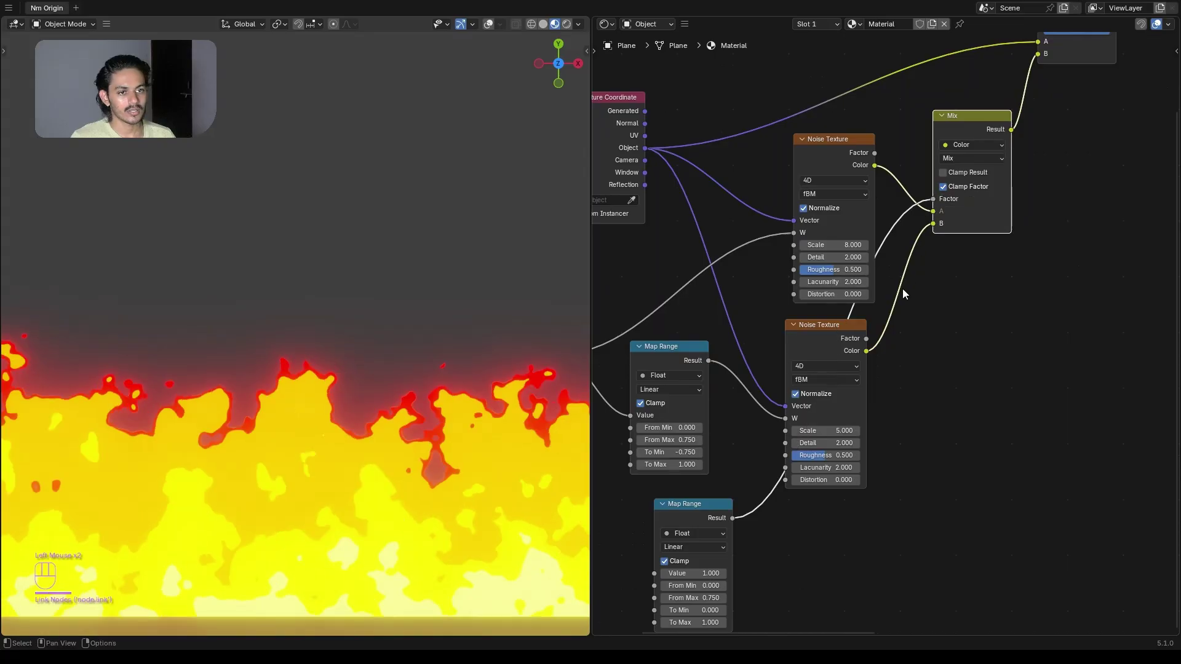
- Connect the Value node's output to the duplicated Map Range's Value input
{"action": "middle_click_drag", "start_coordinate": [902, 289], "coordinate": [1060, 174]}
{"action": "left_click_drag", "start_coordinate": [750, 227], "coordinate": [803, 452]}
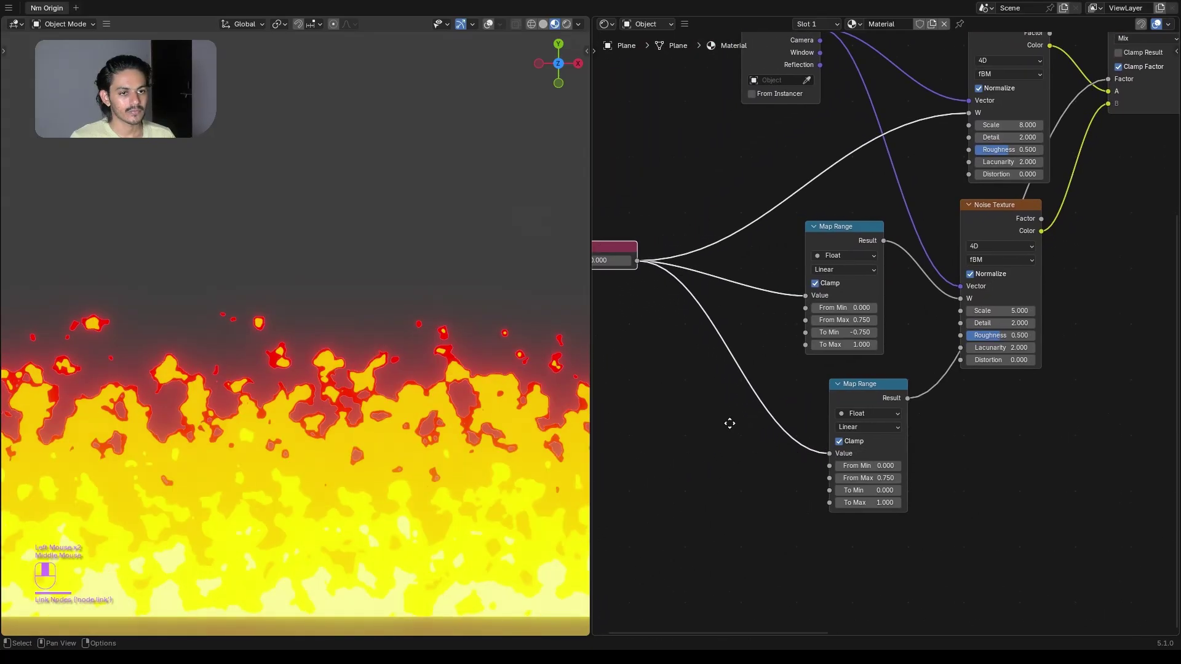
{"action": "mouse_move", "coordinate": [730, 423]}
{"action": "middle_mouse_down"}
{"action": "mouse_move", "coordinate": [796, 430]}
{"action": "mouse_move", "coordinate": [738, 430]}
{"action": "middle_mouse_up"}
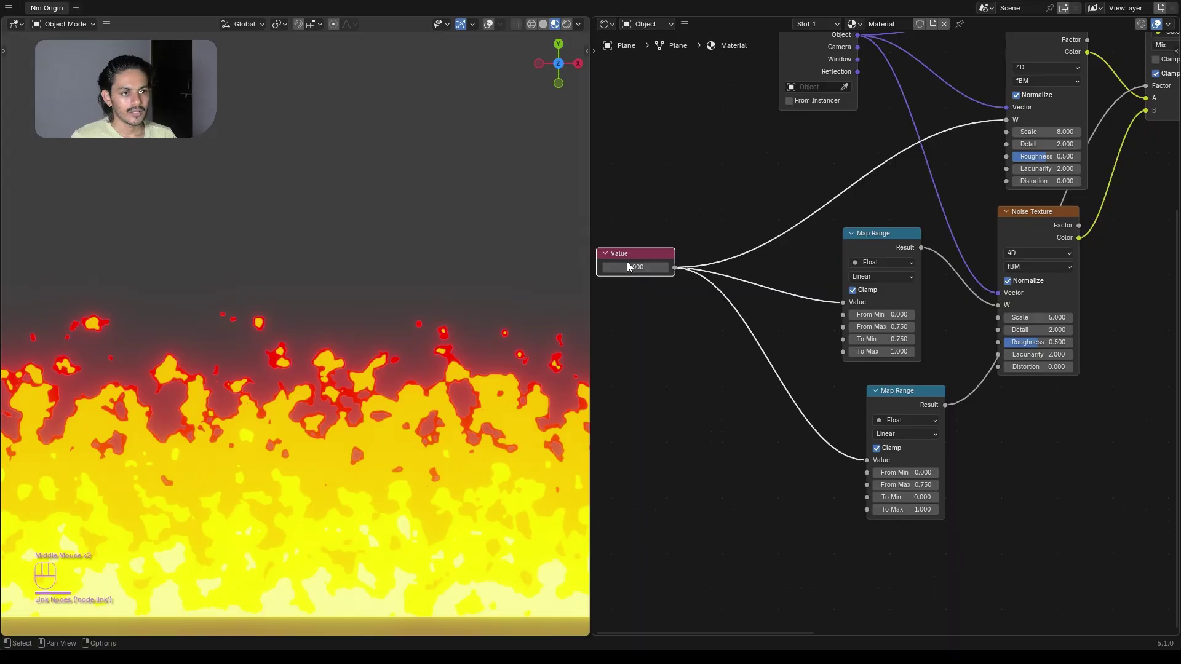
- Drive the Value node with the expression #frame*.003 and play the animation briefly
{"action": "middle_click_drag", "start_coordinate": [627, 266], "coordinate": [793, 423]}
{"action": "scroll", "coordinate": [792, 420], "scroll_direction": "up", "scroll_amount": 5}
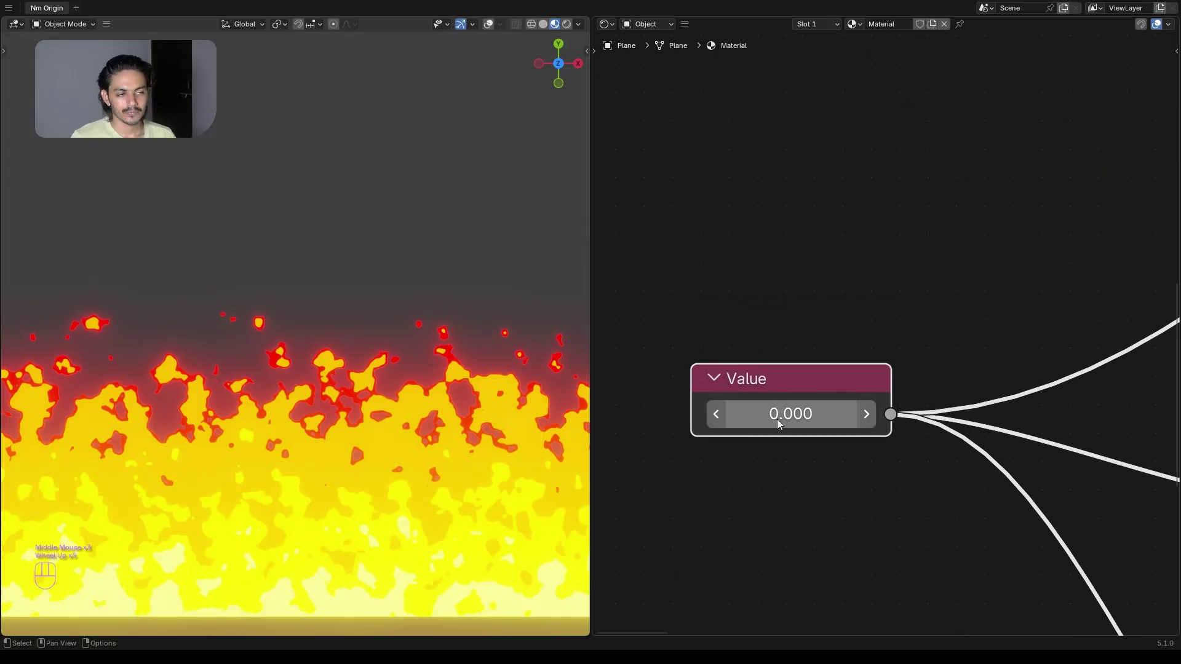
{"action": "left_click", "coordinate": [778, 421]}
{"action": "type", "text": "#"}
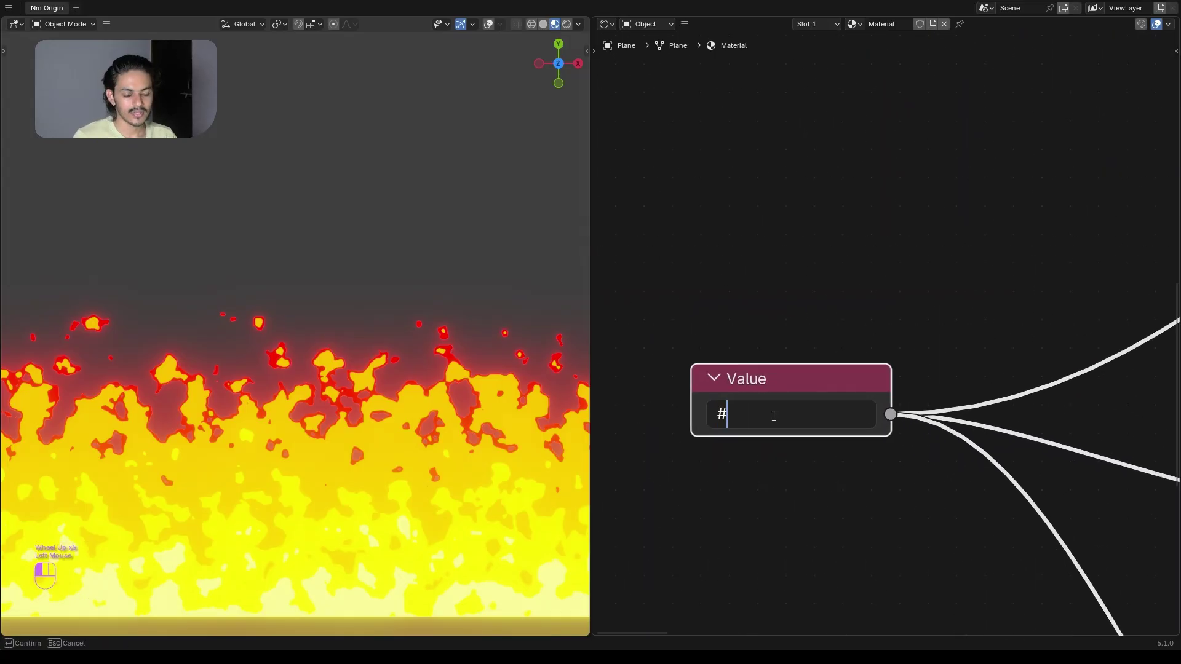
{"action": "type", "text": "frame"}
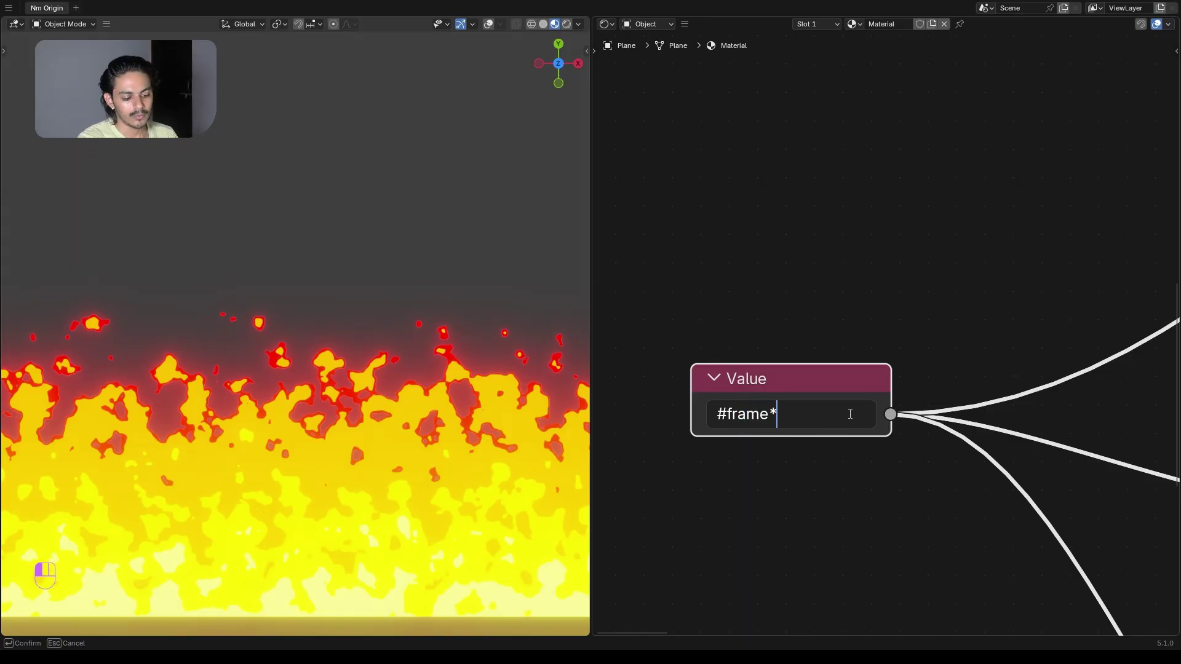
{"action": "type", "text": "*.003"}
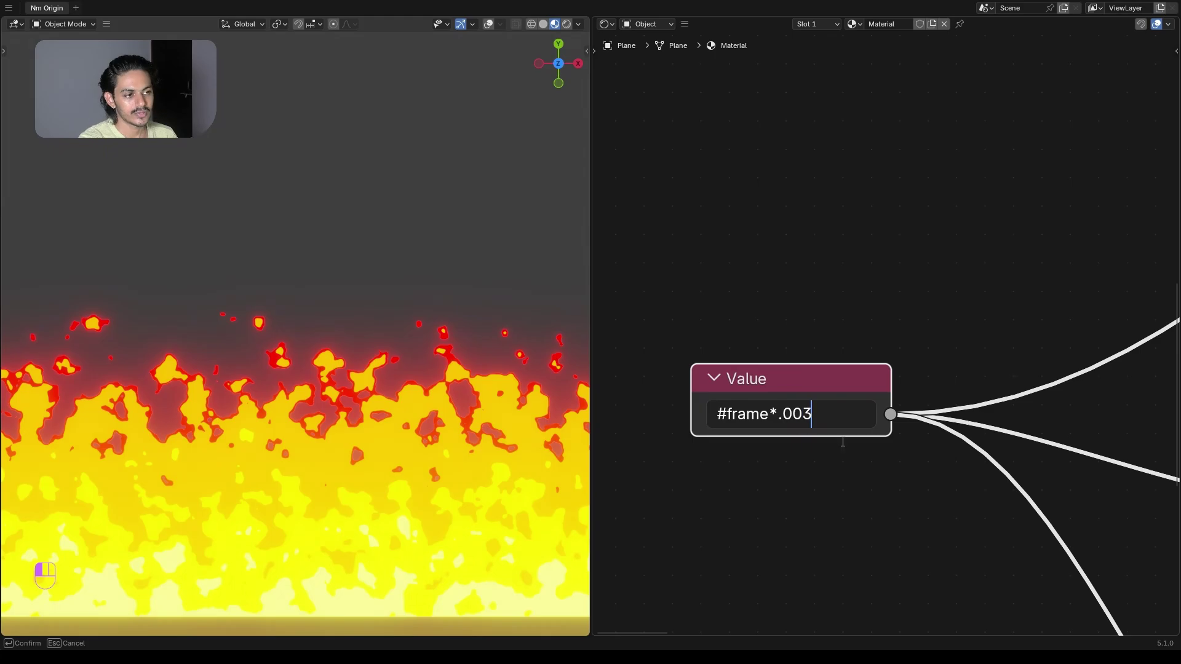
{"action": "key", "text": "Return"}
{"action": "key", "text": "space"}
{"action": "key", "text": "space"}
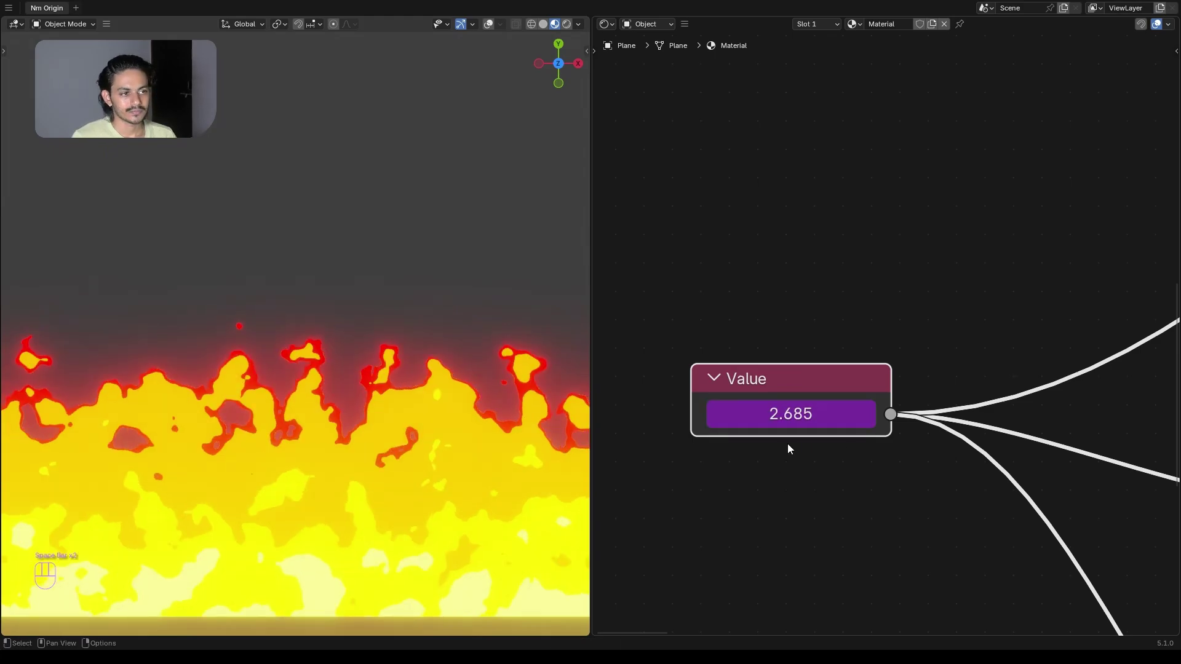
- Change the Value node's driver expression to frame*.-003 and try playing the animation
{"action": "left_click", "coordinate": [799, 414]}
{"action": "left_click", "coordinate": [771, 414]}
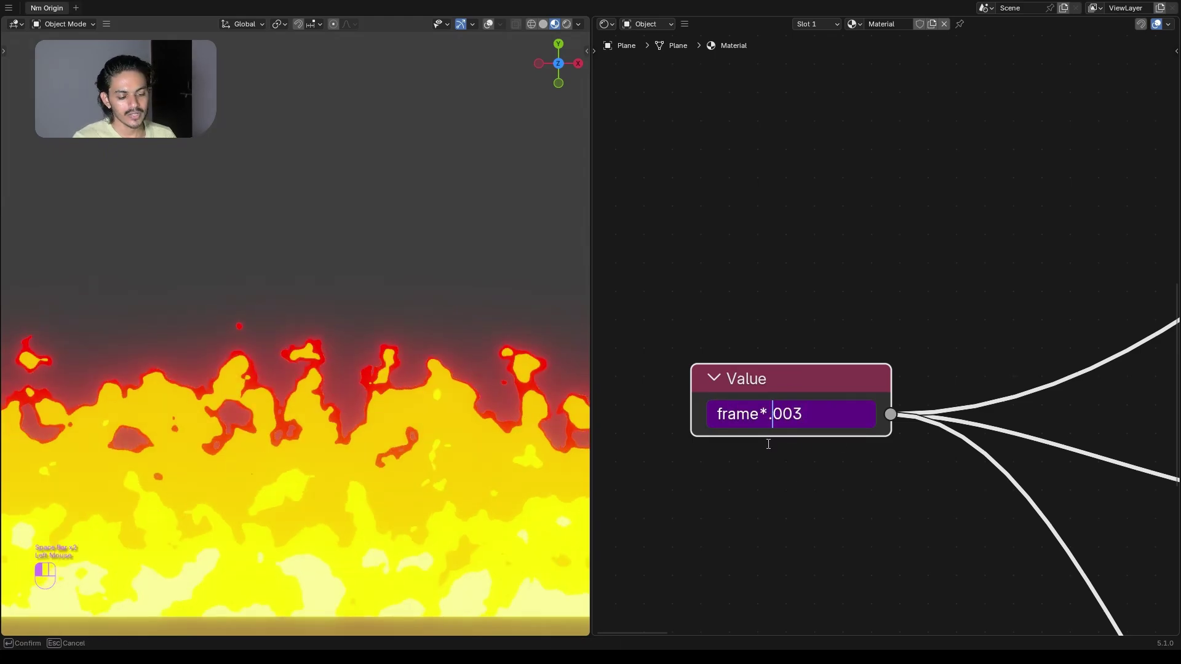
{"action": "type", "text": "-"}
{"action": "key", "text": "Return"}
{"action": "key", "text": "space"}
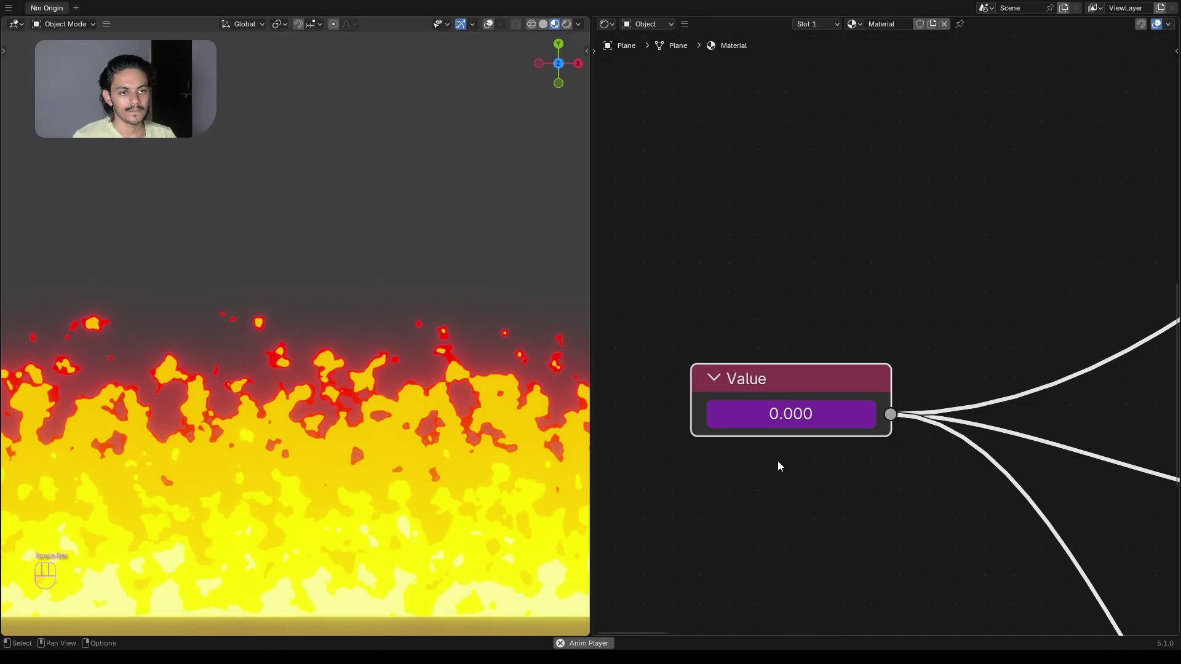
{"action": "key", "text": "space"}
{"action": "key", "text": "space"}
{"action": "key", "text": "space"}
{"action": "scroll", "coordinate": [777, 456], "scroll_direction": "down", "scroll_amount": 2}
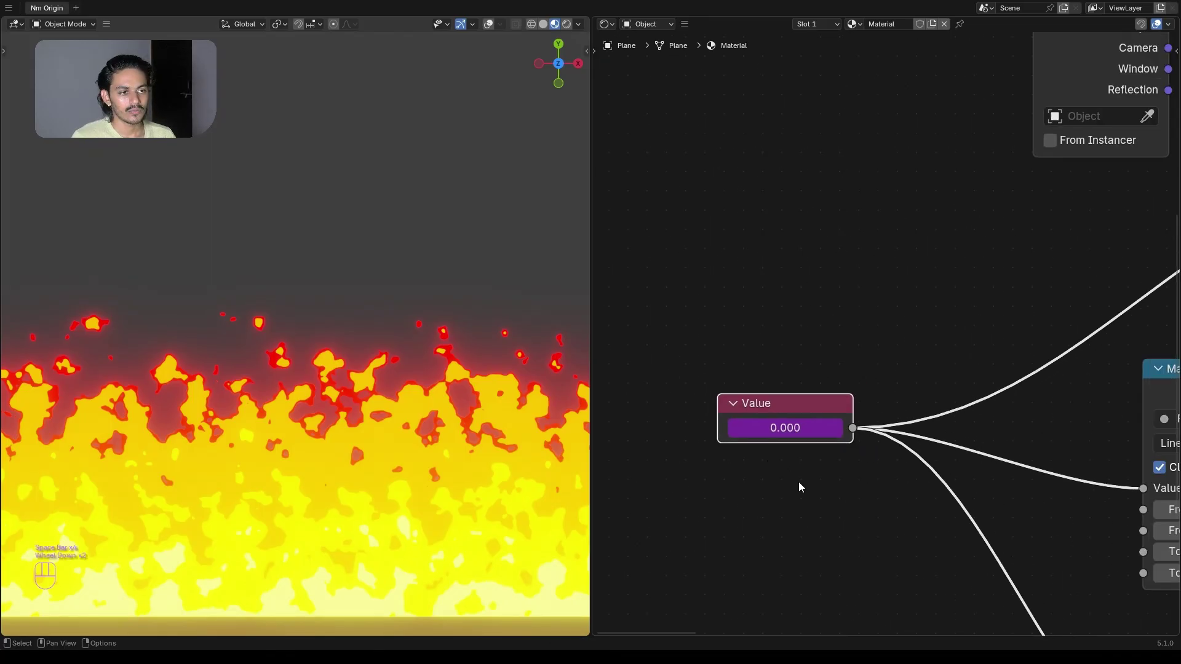
- Check the frame*.-003 expression on the Value node and delete its driver
{"action": "middle_click_drag", "start_coordinate": [798, 482], "coordinate": [704, 457]}
{"action": "double_click", "coordinate": [692, 412]}
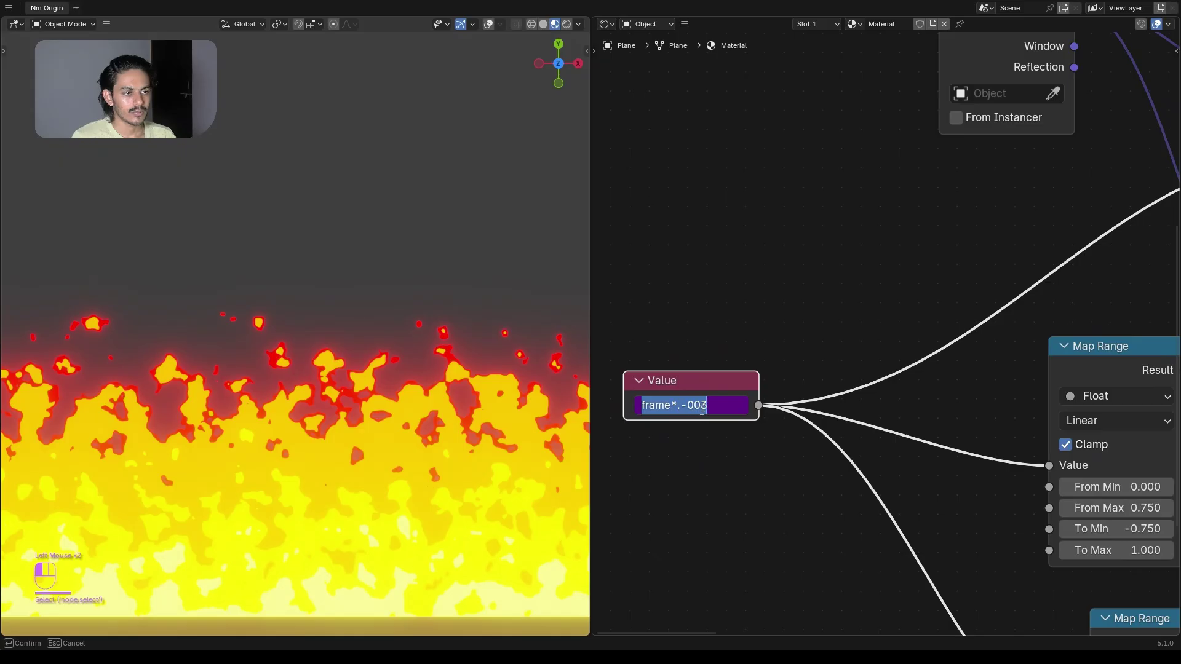
{"action": "left_click", "coordinate": [716, 407]}
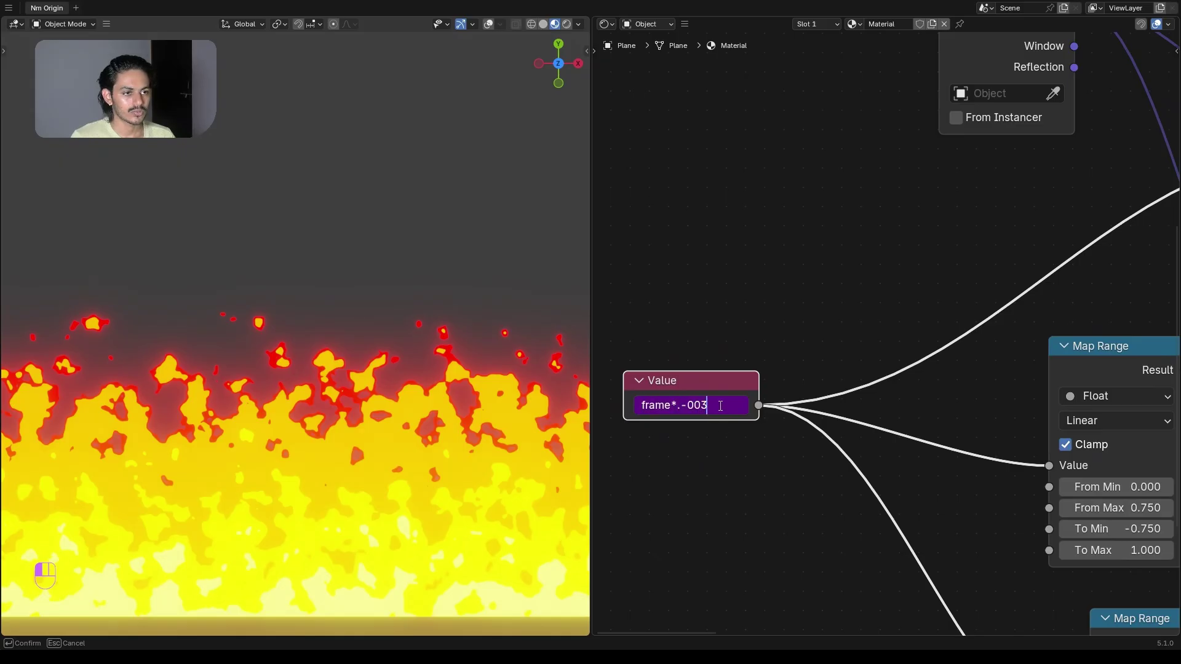
{"action": "key", "text": "Escape"}
{"action": "right_click", "coordinate": [718, 407]}
{"action": "left_click", "coordinate": [705, 406]}
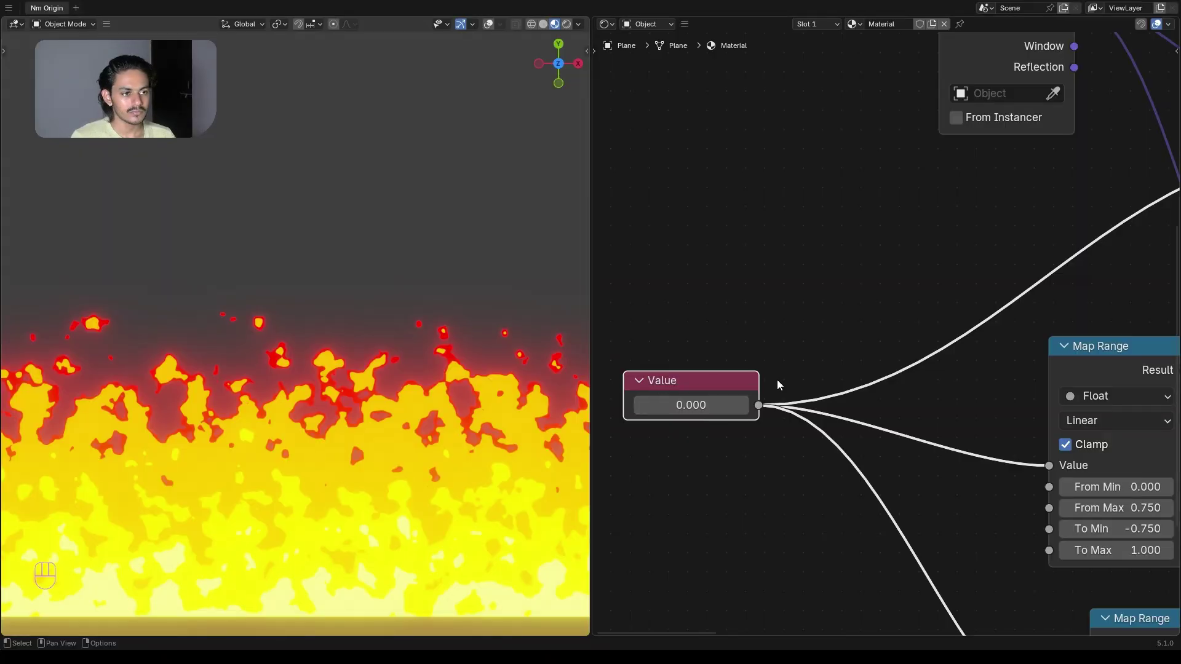
- Try to drive the Value node with the expression #frame*
{"action": "scroll", "coordinate": [761, 407], "scroll_direction": "down", "scroll_amount": 2}
{"action": "middle_click_drag", "start_coordinate": [781, 438], "coordinate": [684, 333]}
{"action": "middle_click_drag", "start_coordinate": [671, 379], "coordinate": [767, 461]}
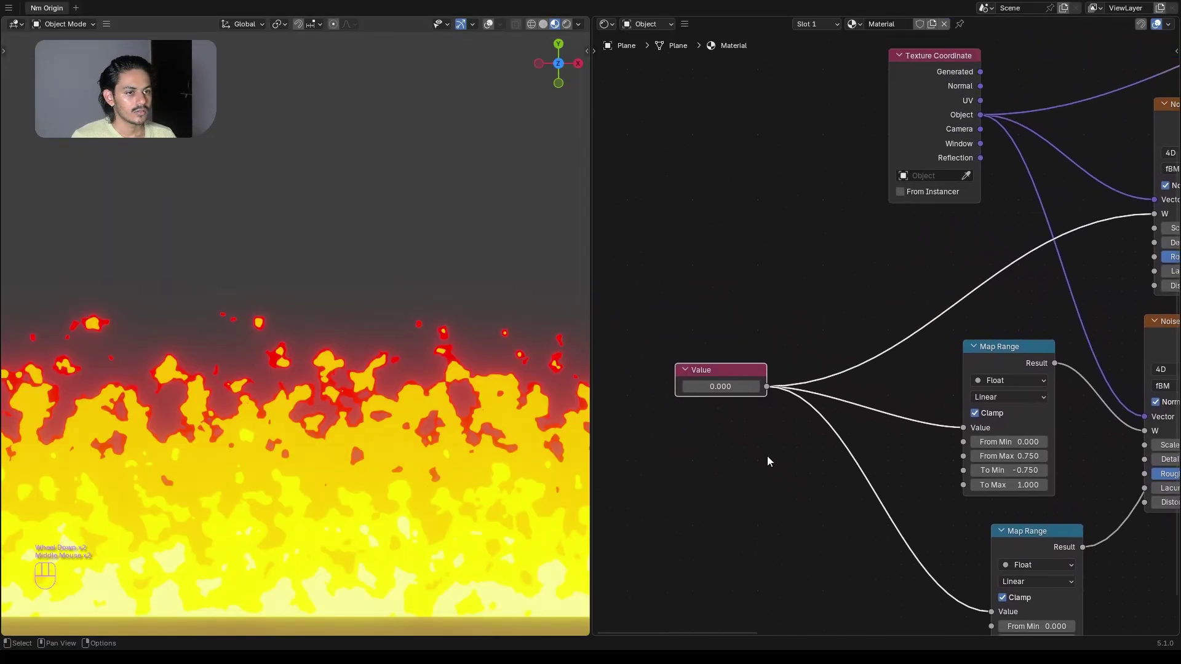
{"action": "scroll", "coordinate": [713, 387], "scroll_direction": "up", "scroll_amount": 4}
{"action": "left_click", "coordinate": [714, 388]}
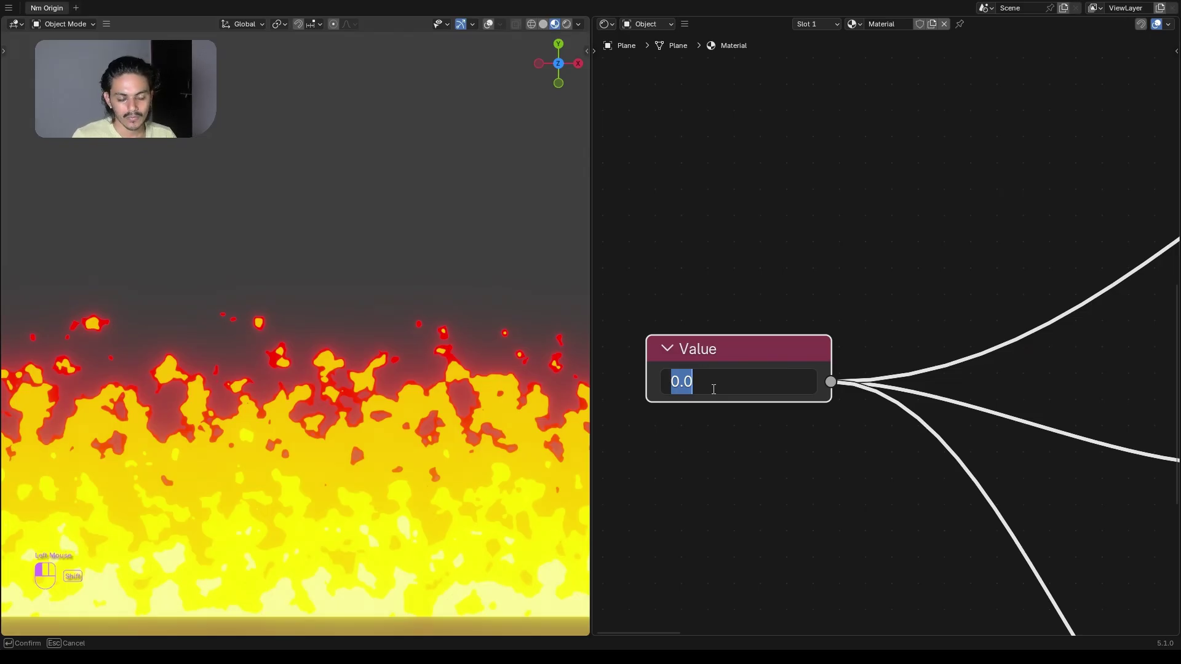
{"action": "type", "text": "#frame*"}
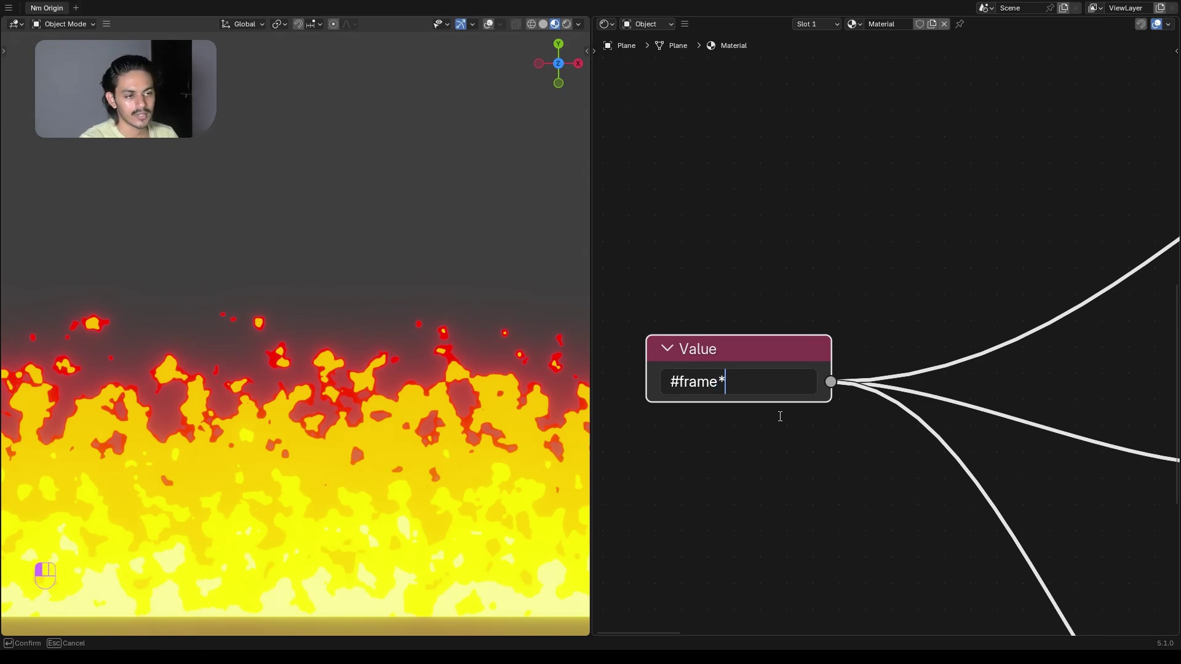
{"action": "key", "text": "Return"}
- Delete the incomplete frame* driver from the Value node
{"action": "left_click", "coordinate": [764, 382]}
{"action": "left_click", "coordinate": [763, 383]}
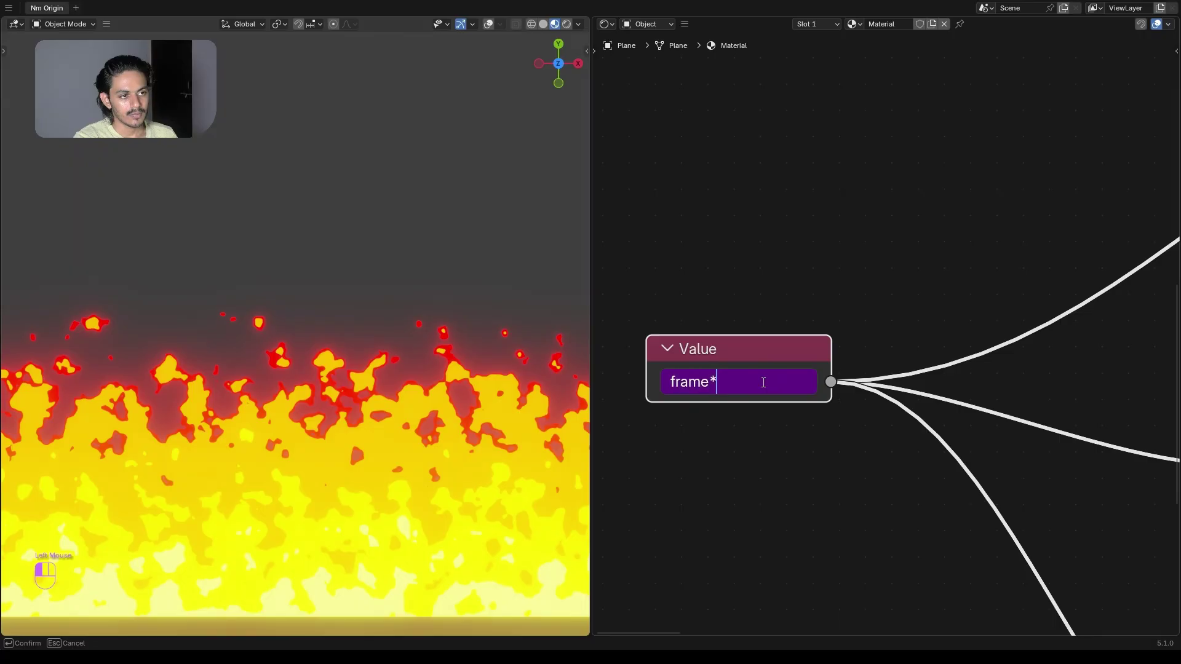
{"action": "key", "text": "Escape"}
{"action": "right_click", "coordinate": [758, 380]}
{"action": "left_click", "coordinate": [756, 381]}
- Drive the Value node with the expression #frame*-.003
{"action": "left_click", "coordinate": [753, 380]}
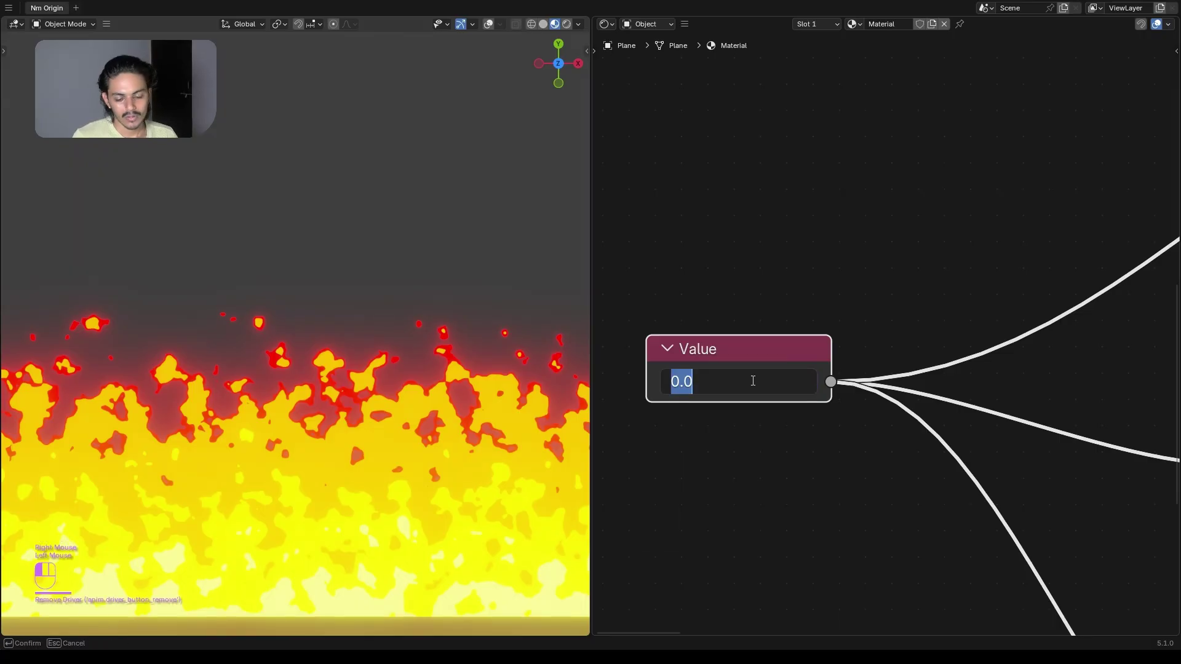
{"action": "type", "text": "#frame*-"}
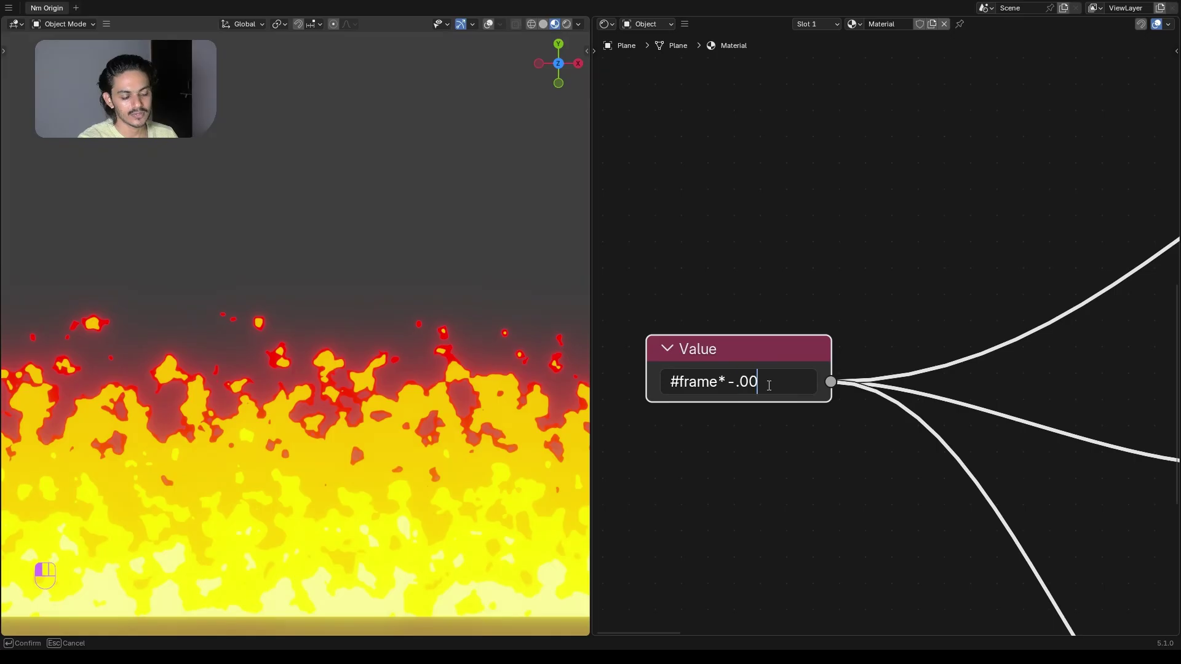
{"action": "left_click", "coordinate": [767, 443]}
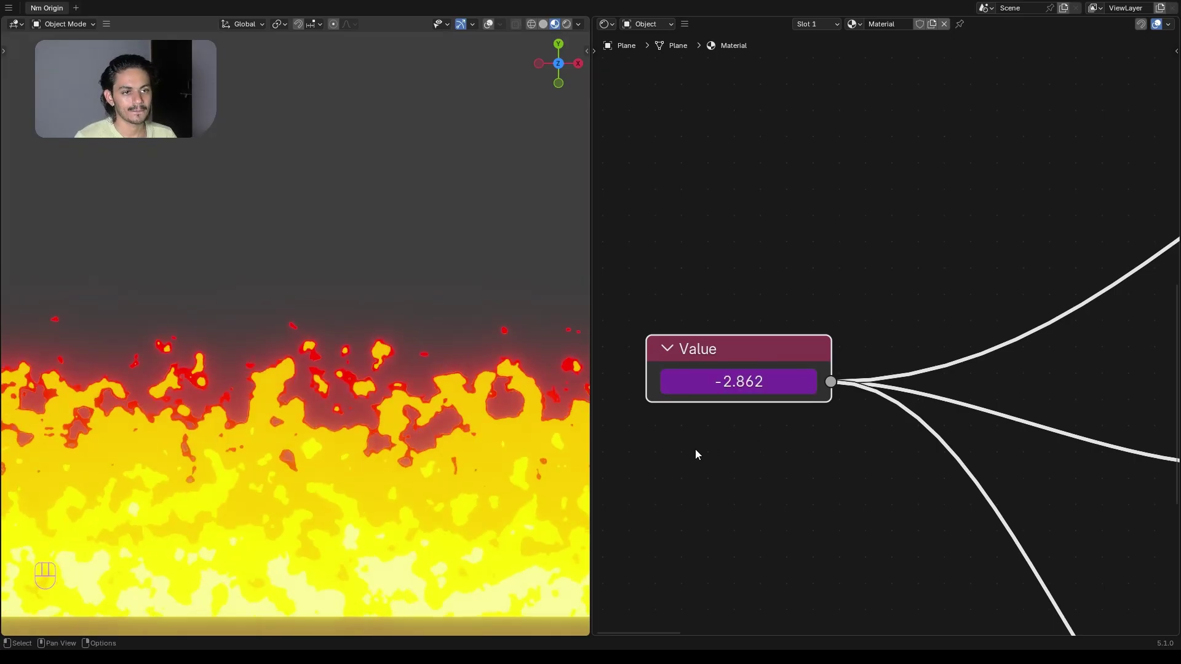
- Play the animation to preview the moving flames, stop it, and view more of the plane in the viewport
{"action": "key", "text": "space"}
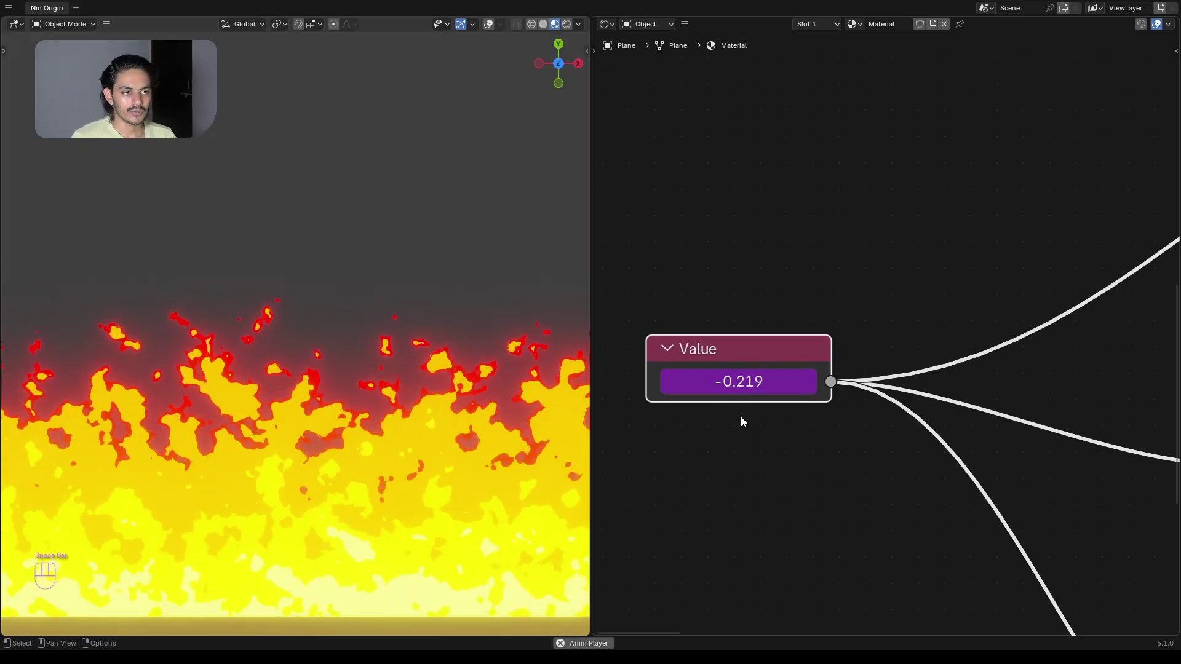
{"action": "scroll", "coordinate": [743, 421], "scroll_direction": "down", "scroll_amount": 3}
{"action": "middle_click_drag", "start_coordinate": [770, 452], "coordinate": [740, 398]}
{"action": "key", "text": "space"}
{"action": "scroll", "coordinate": [338, 443], "scroll_direction": "down", "scroll_amount": 2}
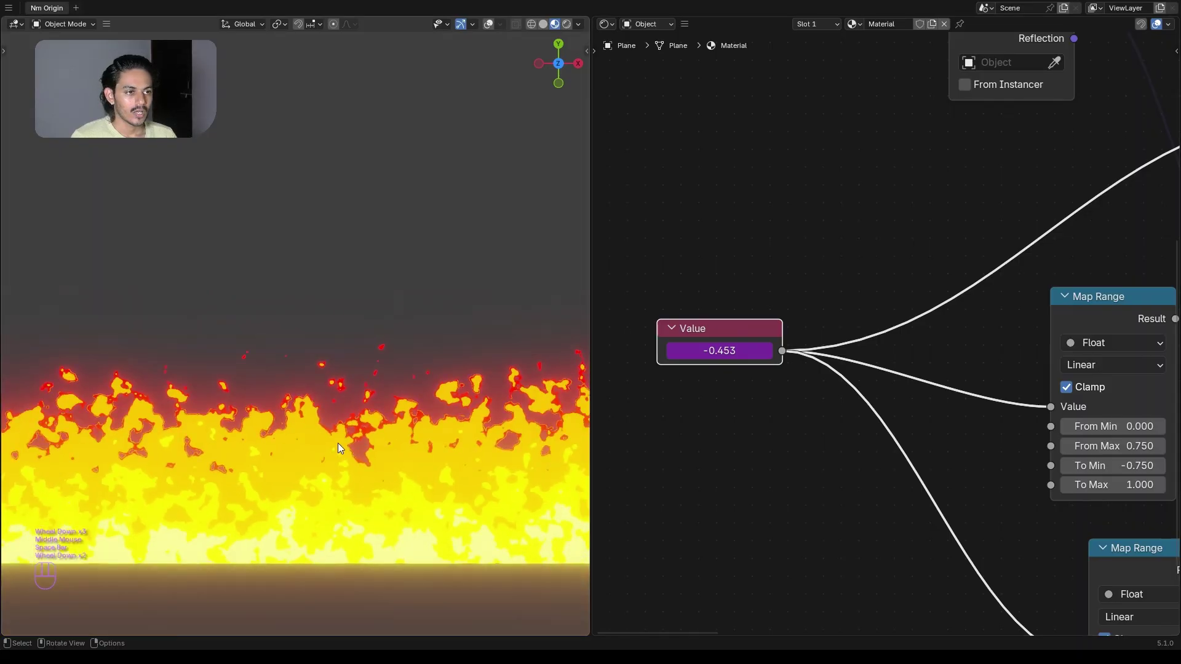
{"action": "scroll", "coordinate": [338, 443], "scroll_direction": "down", "scroll_amount": 1}
{"action": "middle_click_drag", "start_coordinate": [396, 434], "coordinate": [401, 478], "text": "shift"}
{"action": "scroll", "coordinate": [776, 352], "scroll_direction": "up", "scroll_amount": 2}
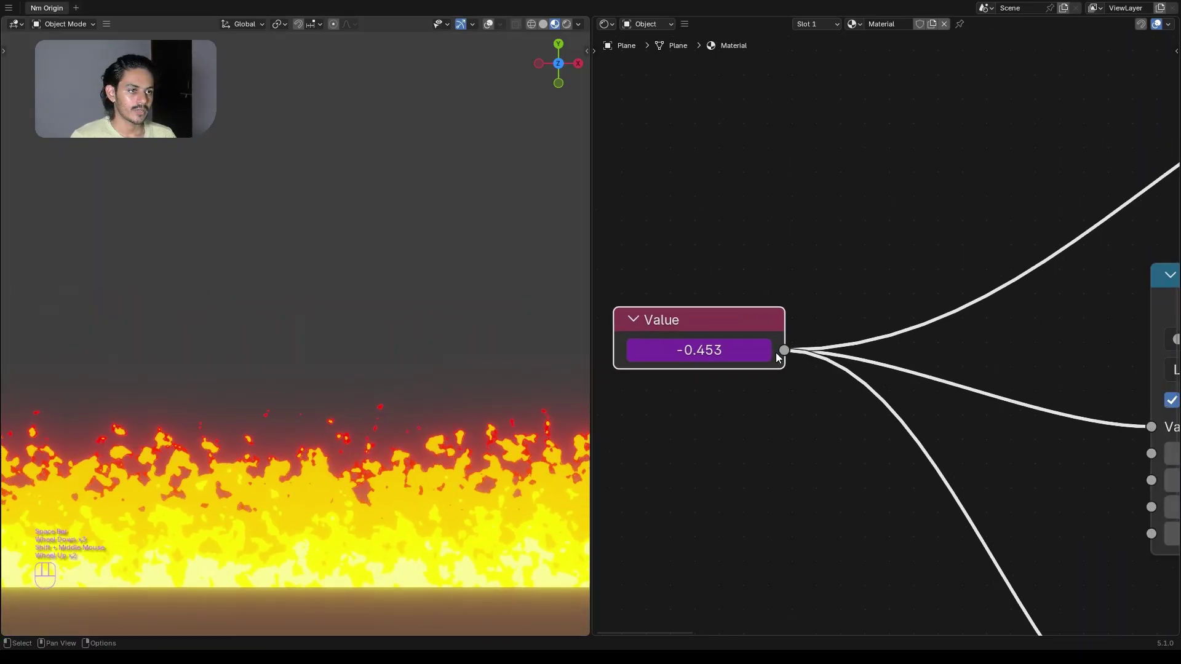
- Nudge the Value node slightly to tidy the layout and review its driver expression
{"action": "scroll", "coordinate": [777, 353], "scroll_direction": "up", "scroll_amount": 1}
{"action": "left_click_drag", "start_coordinate": [715, 326], "coordinate": [761, 339]}
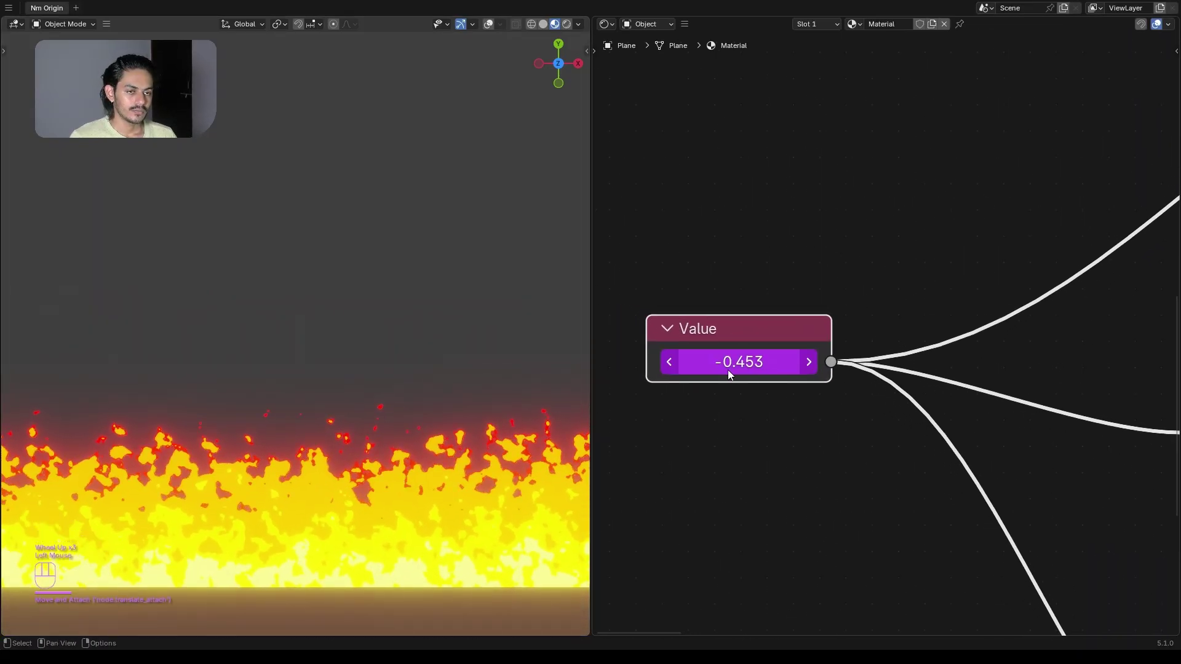
{"action": "double_click", "coordinate": [761, 371]}
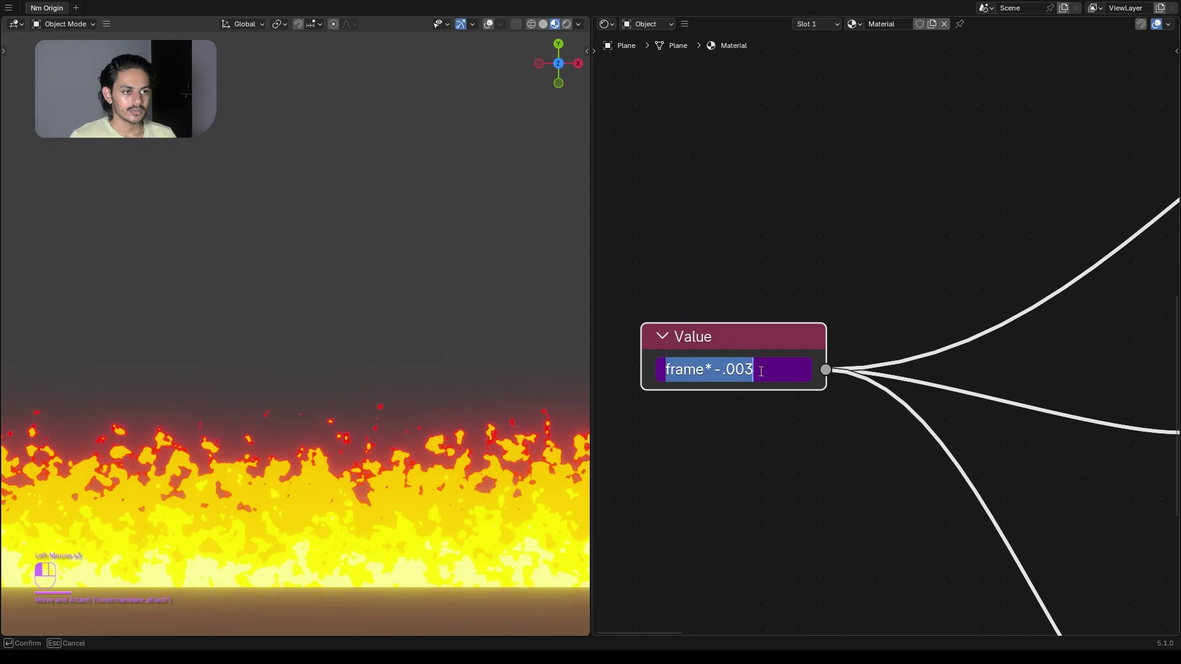
{"action": "left_click", "coordinate": [770, 370]}
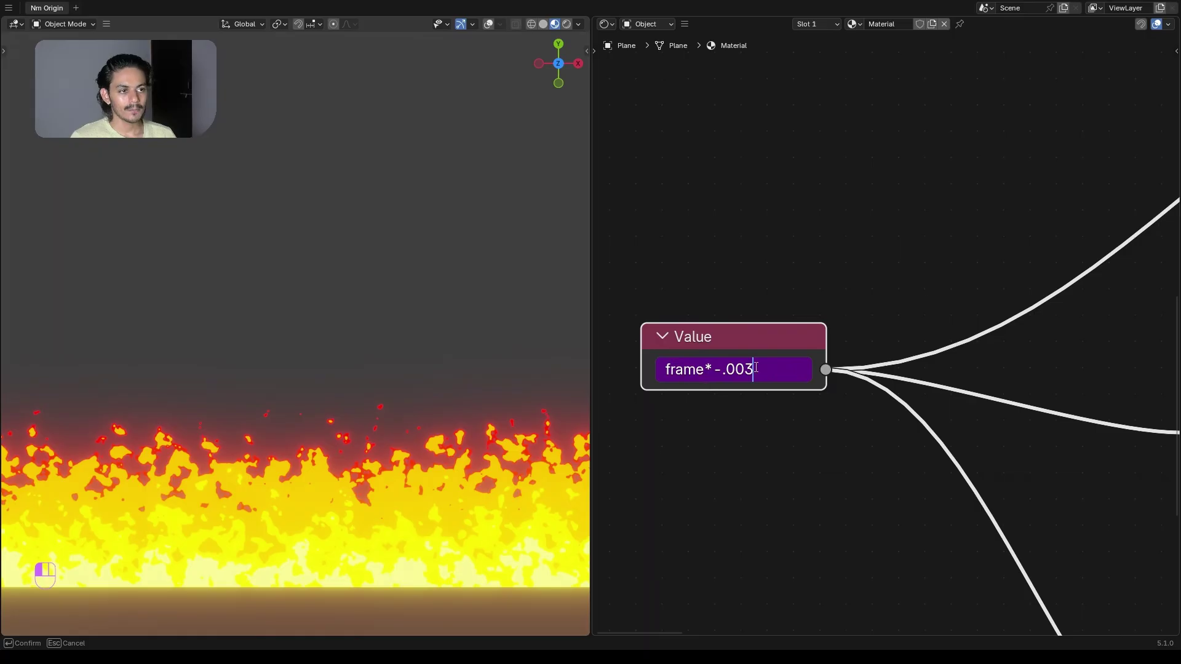
{"action": "key", "text": "Return"}
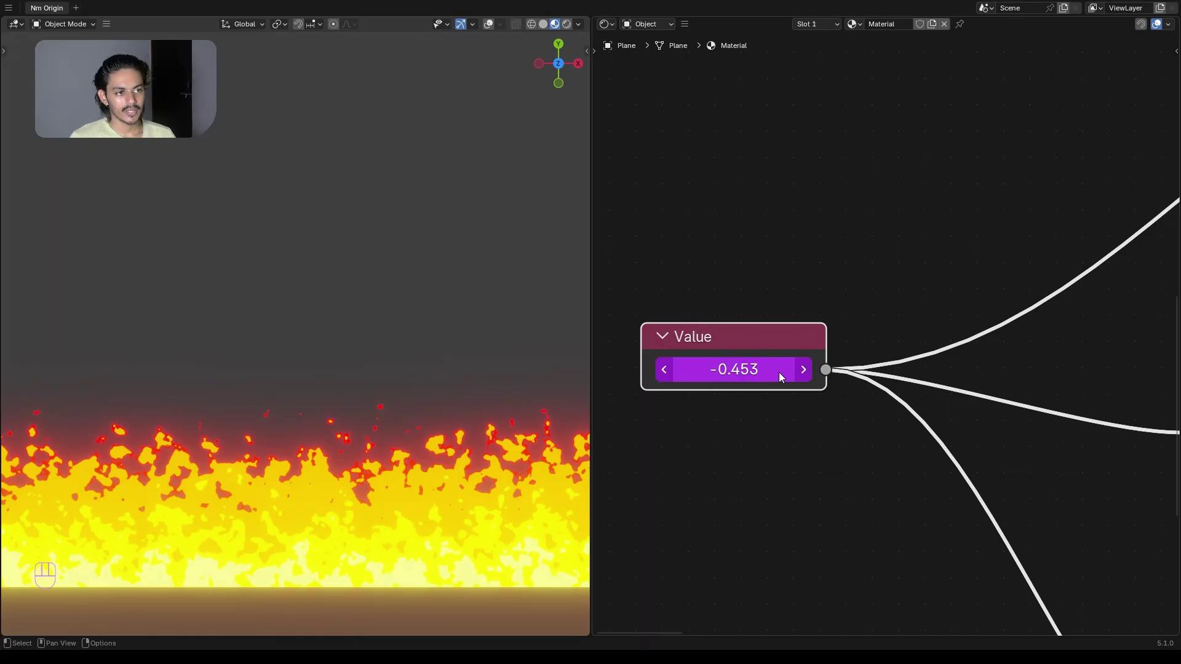
{"action": "right_click", "coordinate": [777, 371]}
{"action": "left_click", "coordinate": [811, 449]}
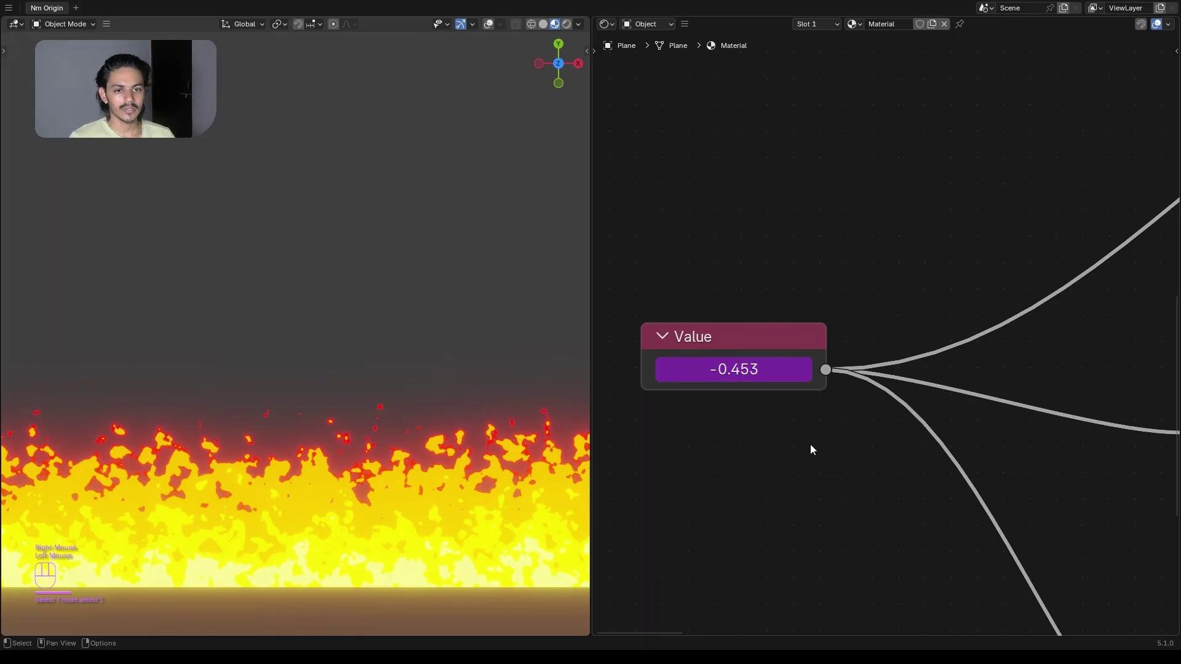
{"action": "left_click_drag", "start_coordinate": [730, 339], "coordinate": [729, 360]}
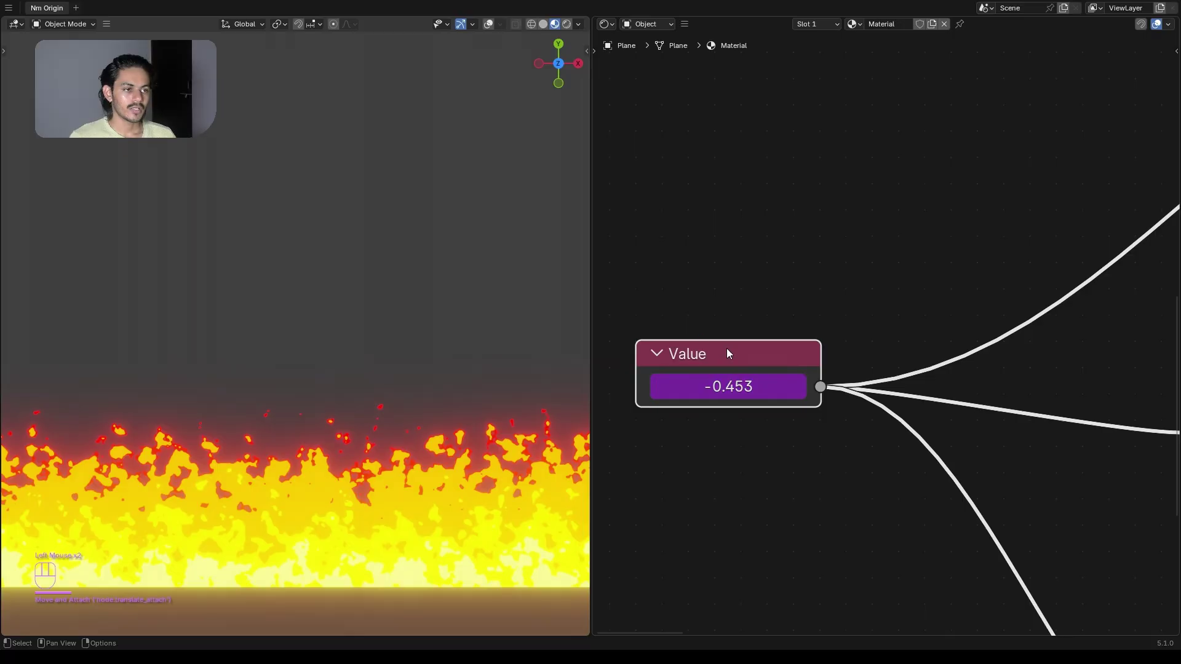
- Move the lower Map Range node closer beneath the upper one and save the file
{"action": "scroll", "coordinate": [820, 454], "scroll_direction": "down", "scroll_amount": 2}
{"action": "middle_click_drag", "start_coordinate": [817, 456], "coordinate": [751, 390]}
{"action": "scroll", "coordinate": [800, 400], "scroll_direction": "down", "scroll_amount": 2}
{"action": "middle_click_drag", "start_coordinate": [849, 414], "coordinate": [769, 407]}
{"action": "left_click_drag", "start_coordinate": [861, 434], "coordinate": [833, 424]}
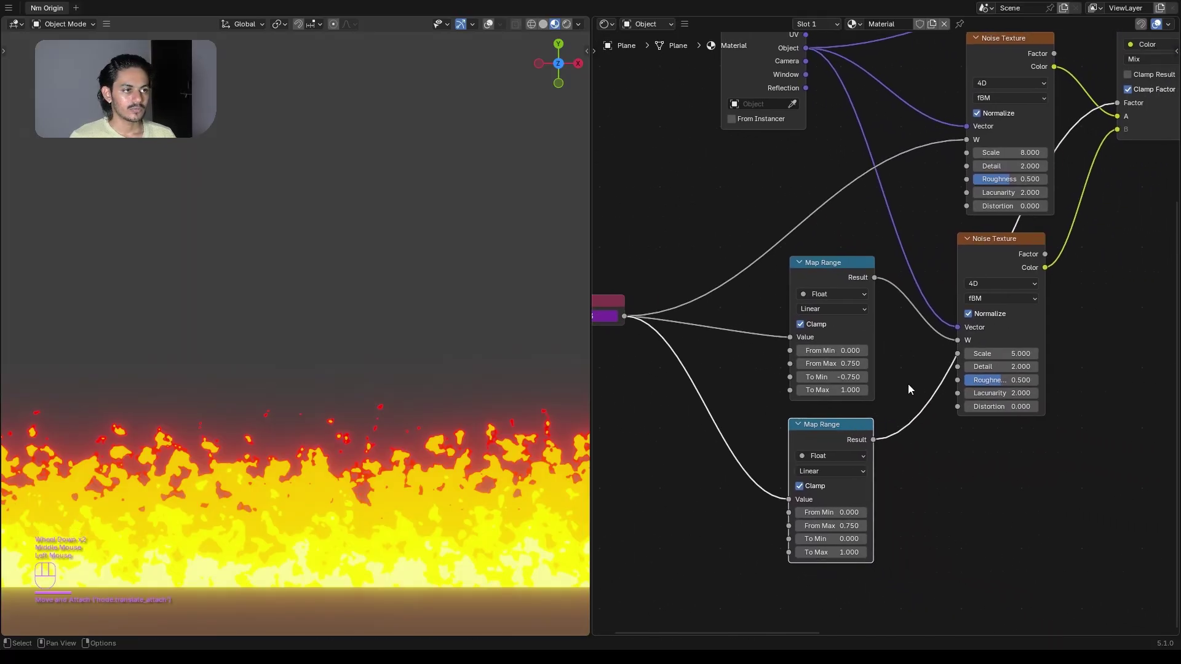
{"action": "middle_click_drag", "start_coordinate": [908, 383], "coordinate": [925, 433]}
{"action": "key", "text": "ctrl+s"}
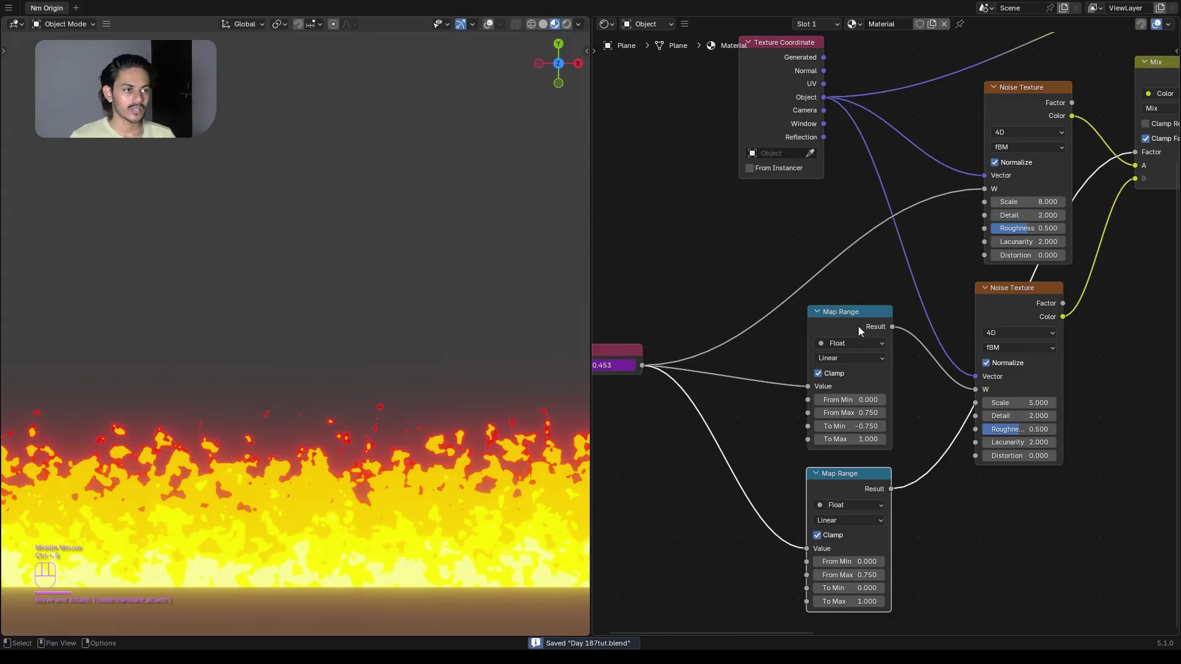
- Move the Texture Coordinate node farther away from the Noise Texture nodes to loosen the layout
{"action": "middle_click_drag", "start_coordinate": [858, 326], "coordinate": [831, 310]}
{"action": "scroll", "coordinate": [894, 347], "scroll_direction": "down", "scroll_amount": 2}
{"action": "middle_click_drag", "start_coordinate": [895, 347], "coordinate": [945, 406]}
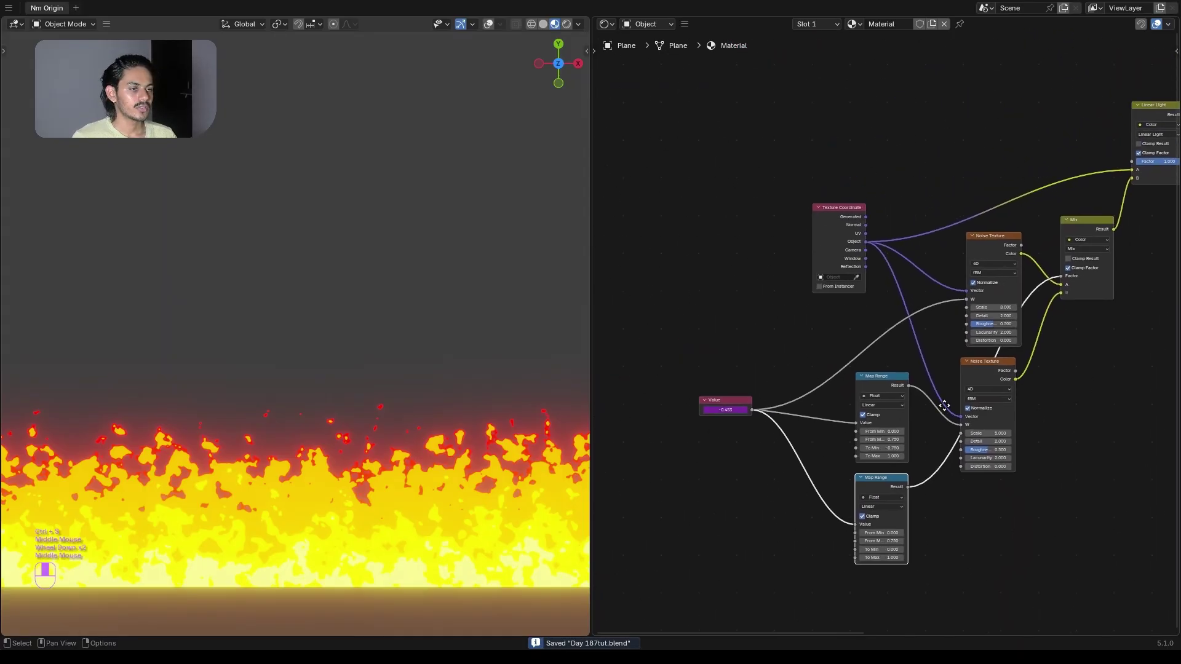
{"action": "left_click_drag", "start_coordinate": [834, 220], "coordinate": [796, 236]}
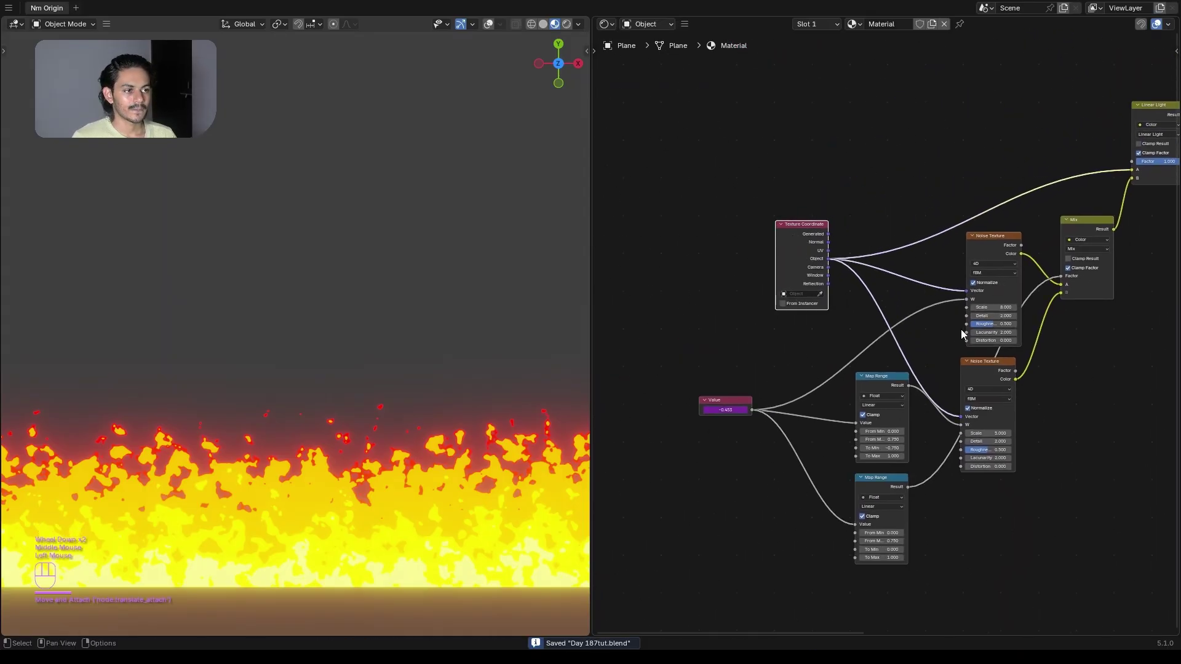
{"action": "scroll", "coordinate": [961, 330], "scroll_direction": "up", "scroll_amount": 3}
{"action": "middle_click_drag", "start_coordinate": [961, 331], "coordinate": [901, 274]}
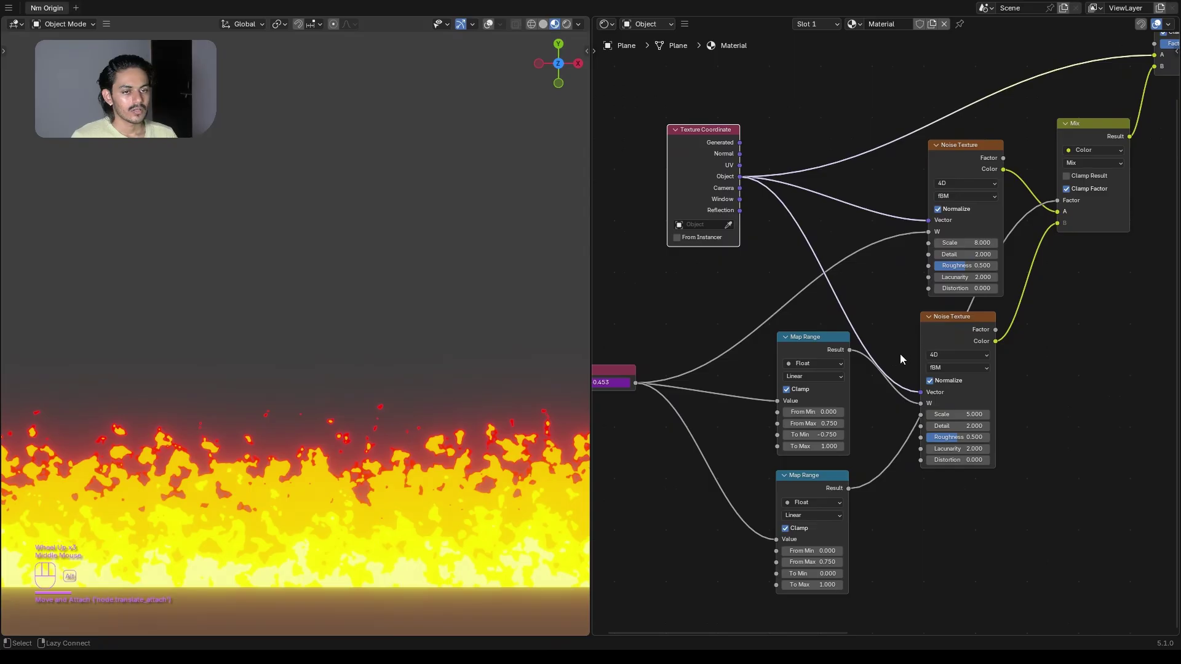
- Preview the flame animation briefly, stop it, and shift the upper Map Range node slightly toward the Value node
{"action": "key", "text": "space"}
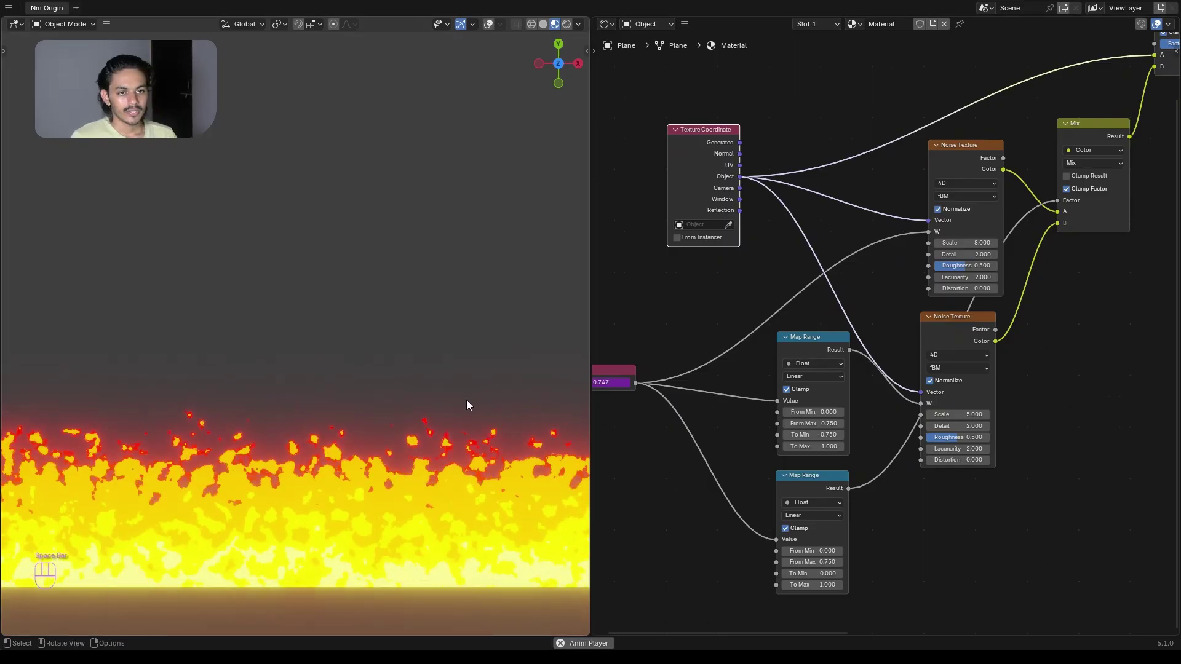
{"action": "key", "text": "space"}
{"action": "scroll", "coordinate": [863, 274], "scroll_direction": "up", "scroll_amount": 3}
{"action": "scroll", "coordinate": [863, 275], "scroll_direction": "down", "scroll_amount": 1}
{"action": "left_click_drag", "start_coordinate": [770, 360], "coordinate": [755, 366]}
{"action": "scroll", "coordinate": [812, 356], "scroll_direction": "down", "scroll_amount": 3}
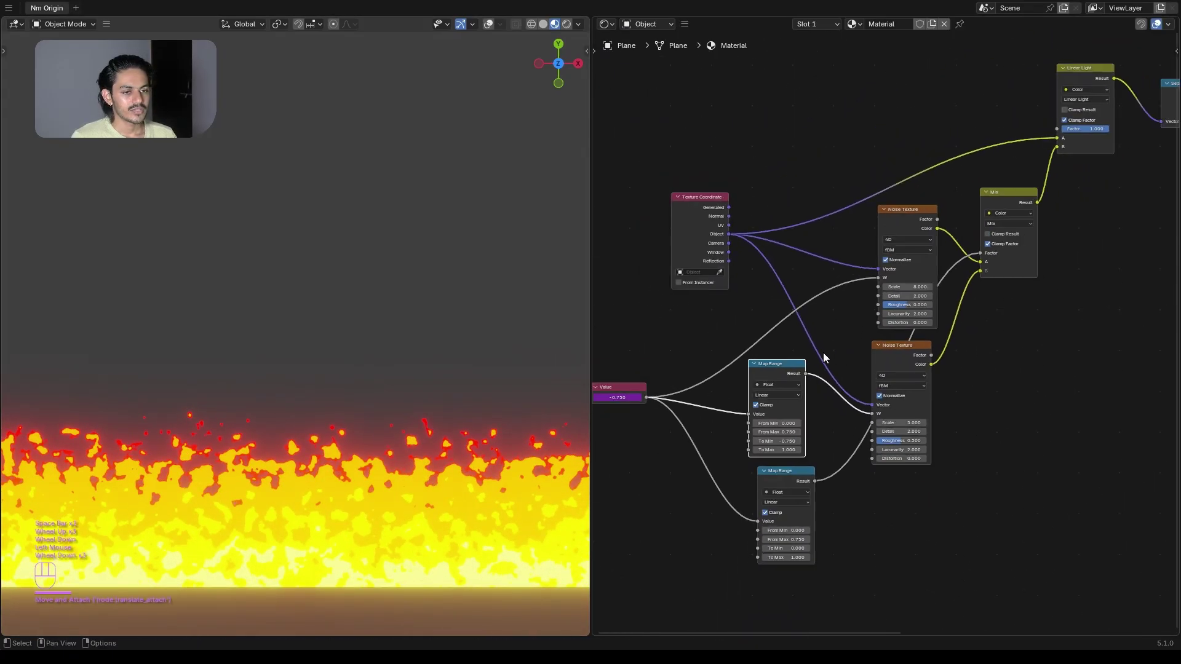
- Switch the viewport to Rendered shading and preview the flame animation in it
{"action": "left_click", "coordinate": [566, 26]}
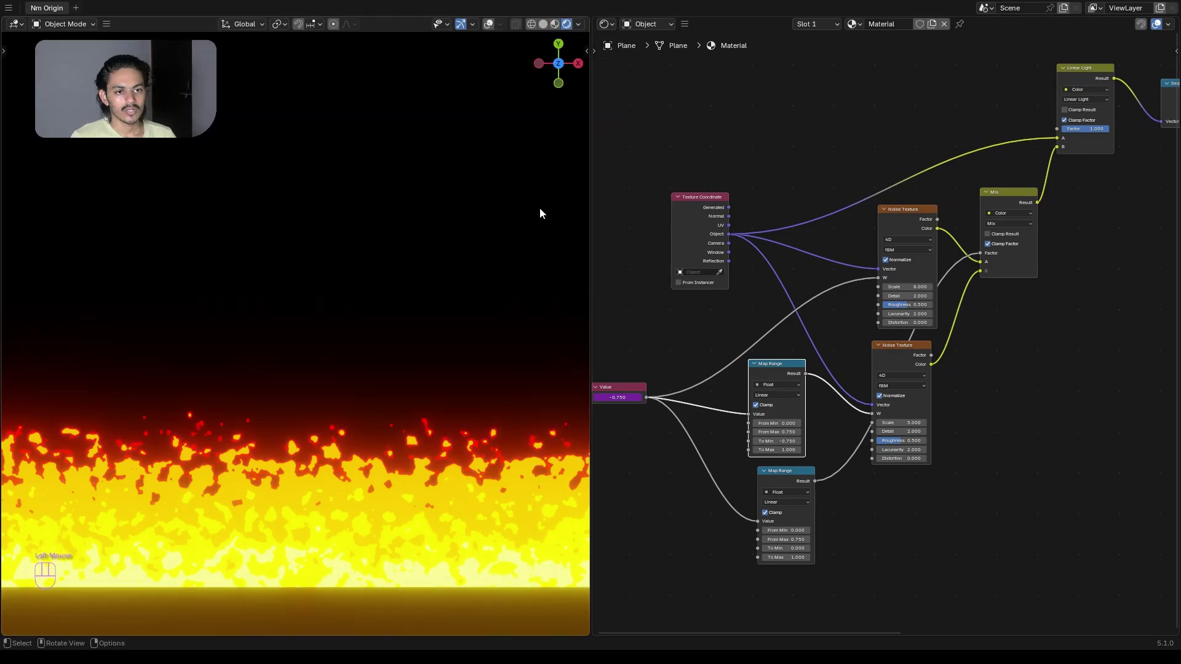
{"action": "key", "text": "space"}
{"action": "key", "text": "space"}
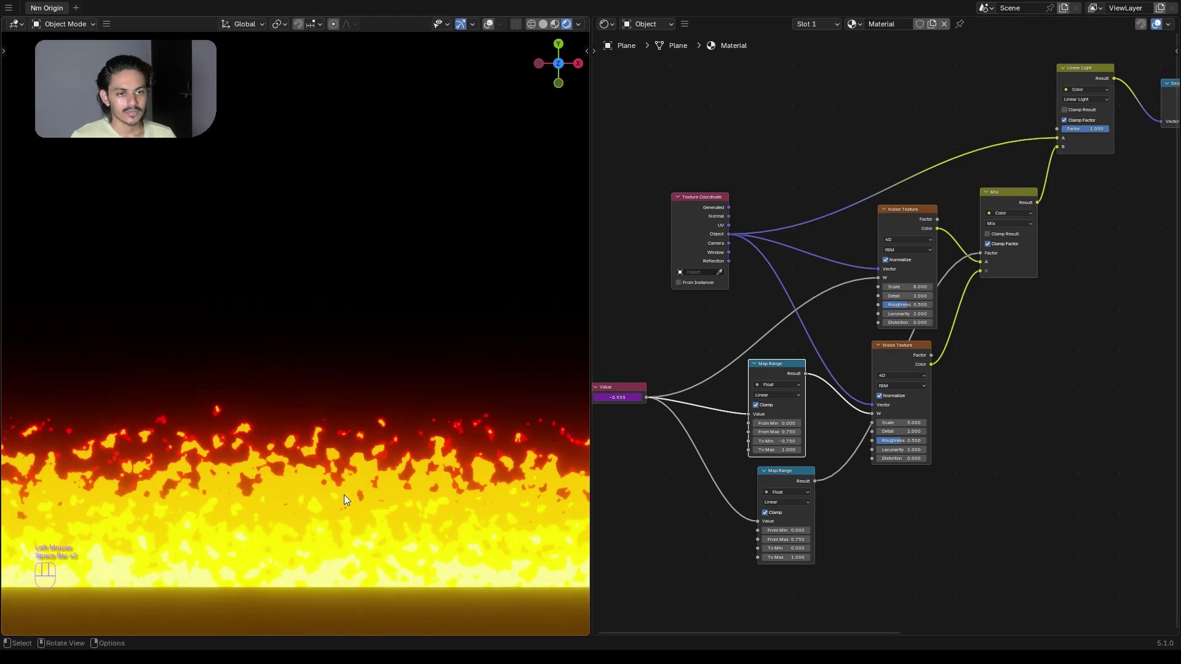
- Examine the Add and Color Ramp nodes up close and replay the rendered flame animation briefly
{"action": "scroll", "coordinate": [979, 399], "scroll_direction": "up", "scroll_amount": 1}
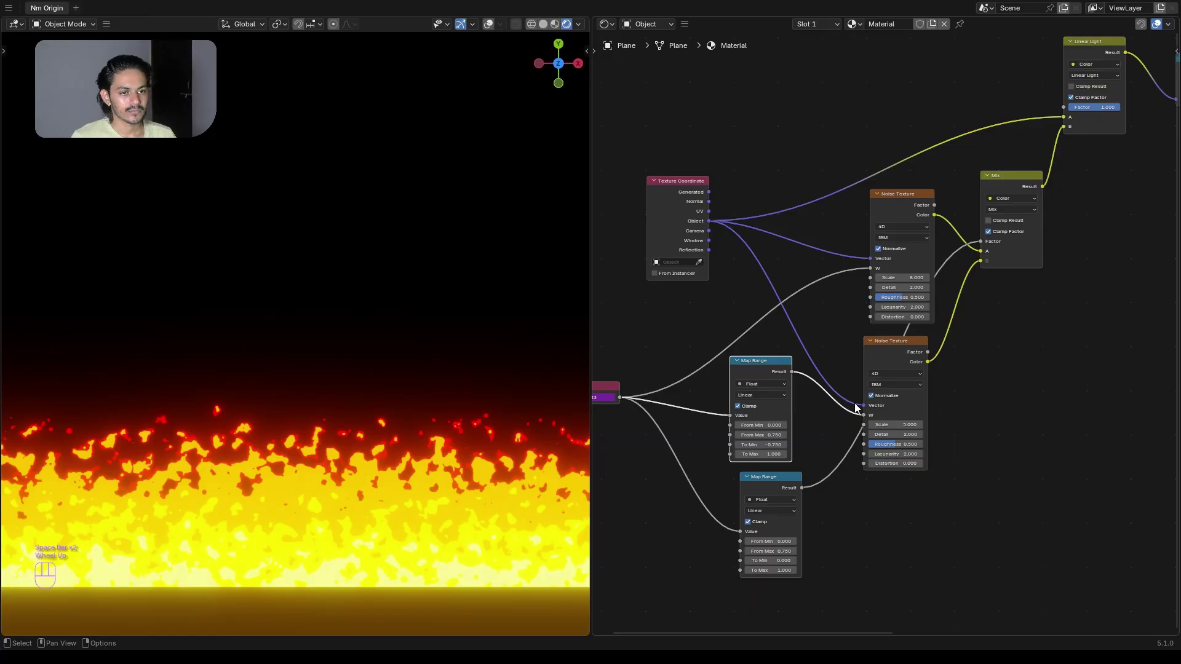
{"action": "scroll", "coordinate": [1073, 369], "scroll_direction": "down", "scroll_amount": 2}
{"action": "middle_click_drag", "start_coordinate": [1073, 369], "coordinate": [877, 384]}
{"action": "middle_click_drag", "start_coordinate": [1028, 311], "coordinate": [833, 363]}
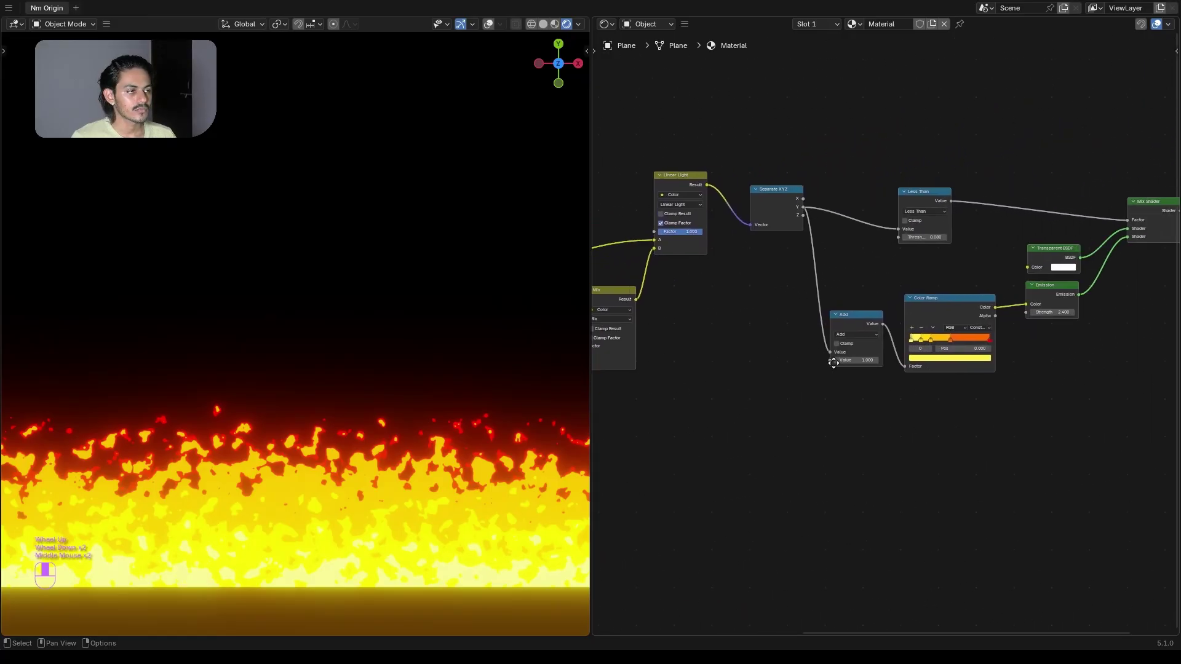
{"action": "scroll", "coordinate": [939, 343], "scroll_direction": "up", "scroll_amount": 5}
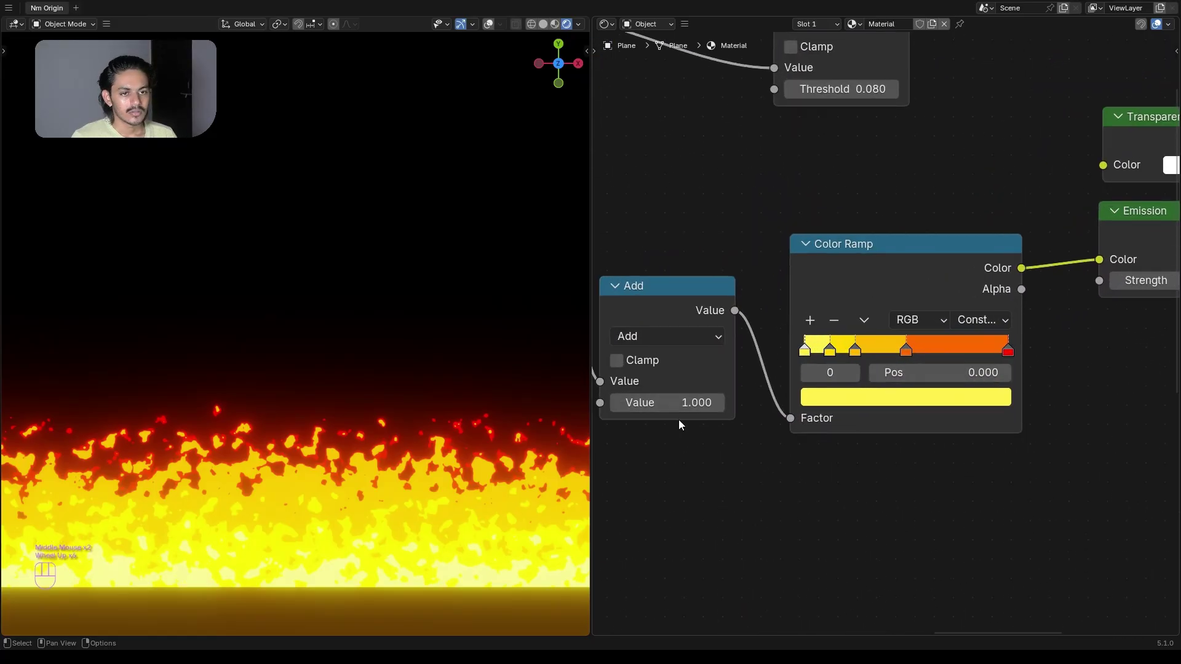
{"action": "key", "text": "space"}
{"action": "key", "text": "space"}
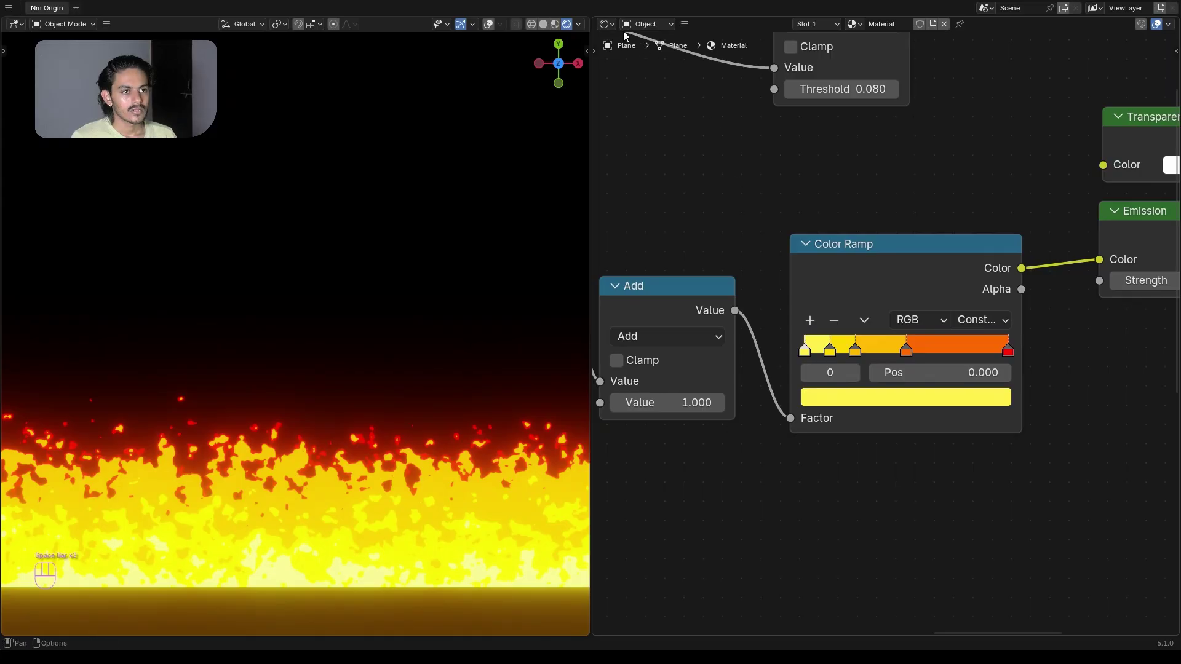
- Review the render, output and color management settings in the Properties editor, and return to the material's Shader Editor
{"action": "left_click", "coordinate": [609, 24]}
{"action": "left_click", "coordinate": [986, 71]}
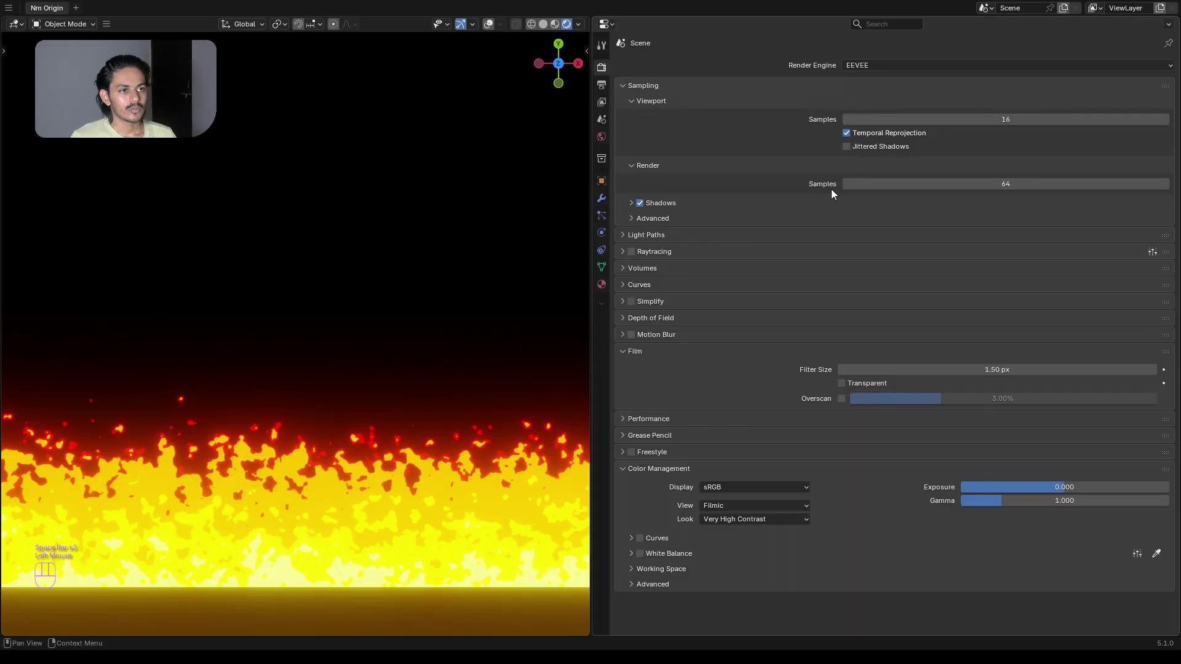
{"action": "left_click", "coordinate": [600, 86]}
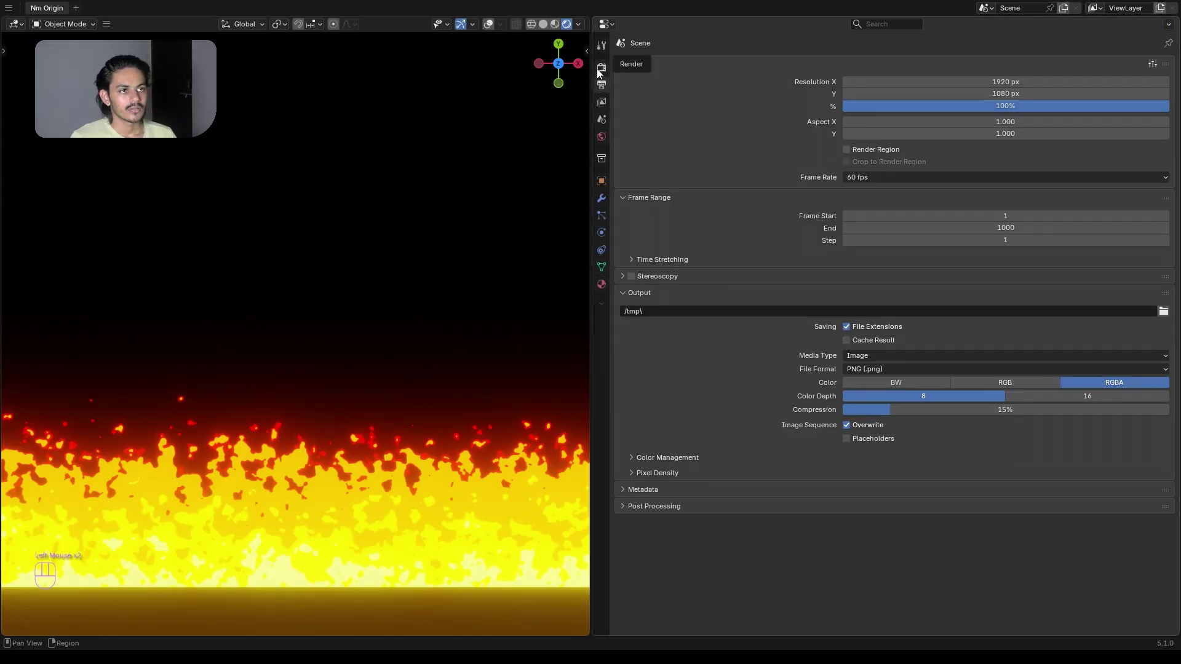
{"action": "left_click", "coordinate": [602, 67]}
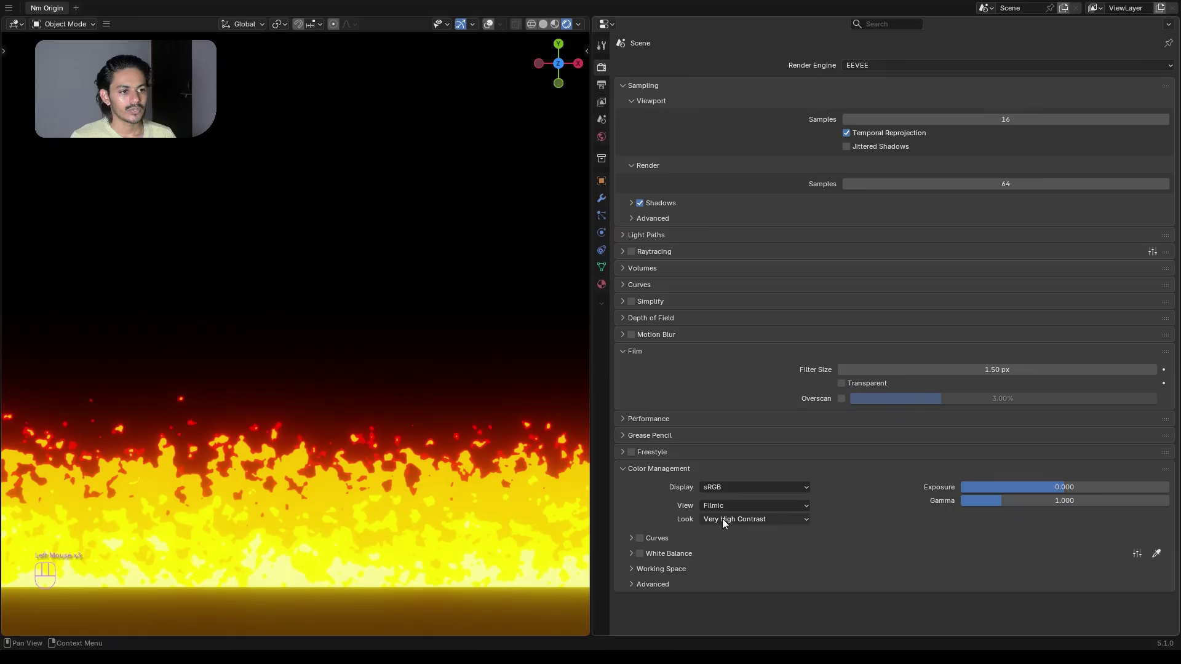
{"action": "mouse_move", "coordinate": [725, 521]}
{"action": "left_mouse_down"}
{"action": "mouse_move", "coordinate": [732, 558]}
{"action": "mouse_move", "coordinate": [735, 542]}
{"action": "left_mouse_up"}
{"action": "left_click_drag", "start_coordinate": [607, 27], "coordinate": [670, 99]}
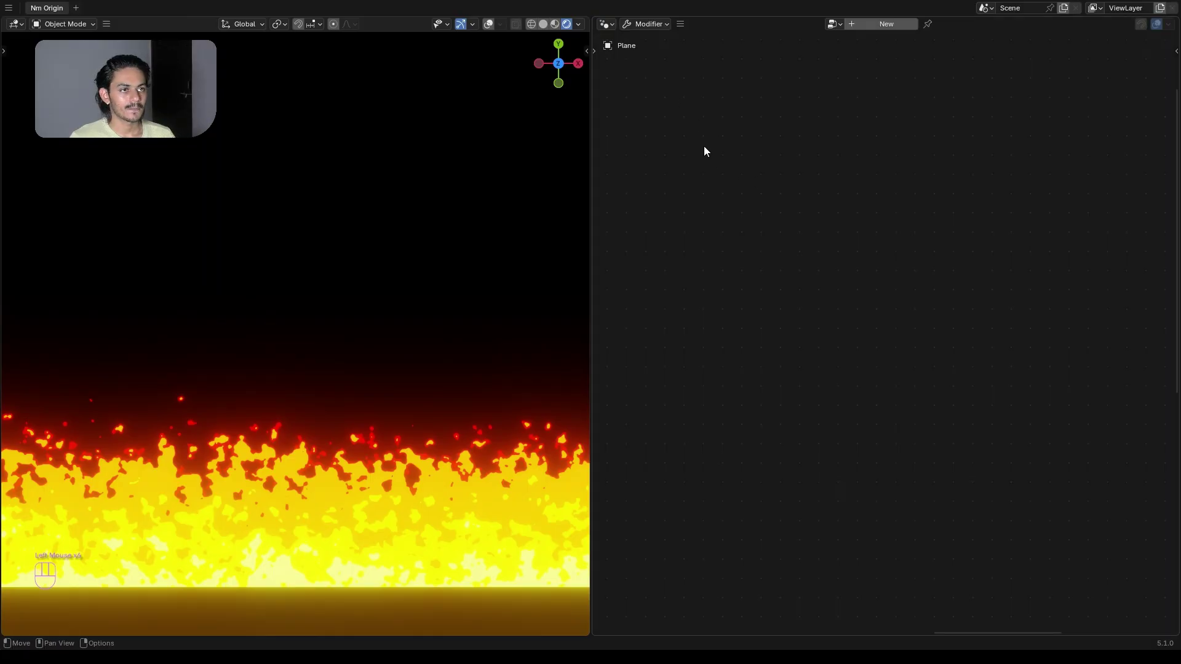
{"action": "left_click_drag", "start_coordinate": [607, 28], "coordinate": [637, 124]}
{"action": "scroll", "coordinate": [773, 317], "scroll_direction": "down", "scroll_amount": 3}
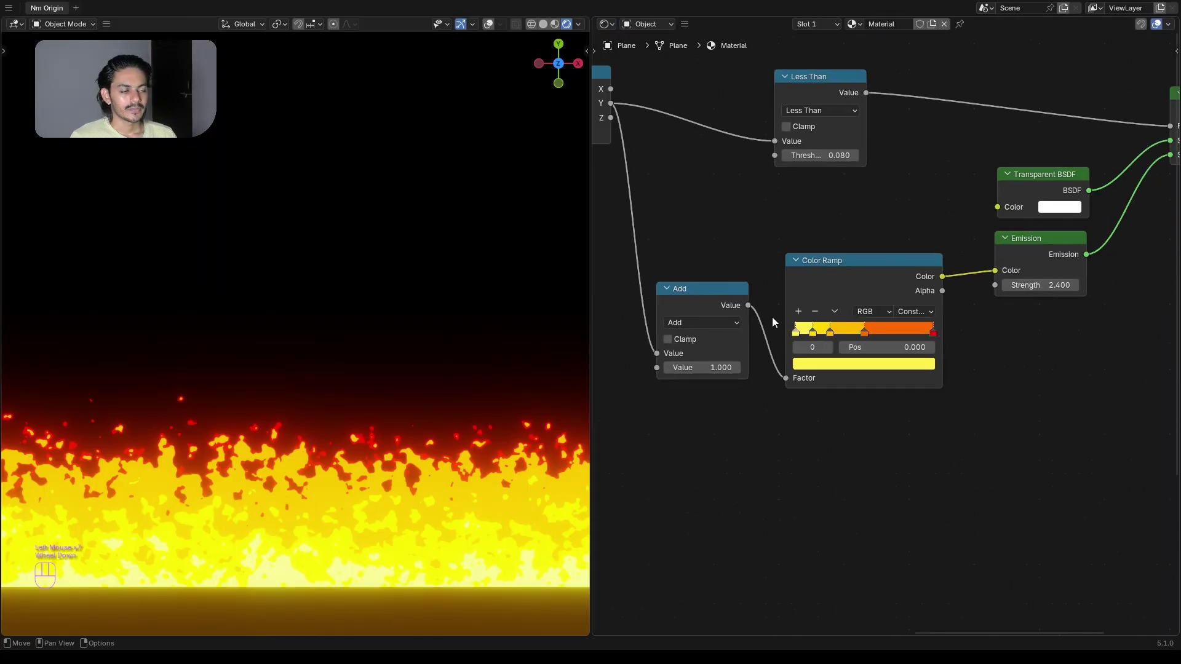
- Nudge the Color Ramp, Add and Separate XYZ nodes slightly to tidy the material node layout
{"action": "middle_click_drag", "start_coordinate": [789, 227], "coordinate": [862, 353]}
{"action": "scroll", "coordinate": [862, 354], "scroll_direction": "down", "scroll_amount": 2}
{"action": "mouse_move", "coordinate": [949, 363]}
{"action": "middle_mouse_down"}
{"action": "mouse_move", "coordinate": [809, 399]}
{"action": "mouse_move", "coordinate": [807, 366]}
{"action": "mouse_move", "coordinate": [936, 361]}
{"action": "middle_mouse_up"}
{"action": "scroll", "coordinate": [808, 397], "scroll_direction": "up", "scroll_amount": 2}
{"action": "mouse_move", "coordinate": [853, 424]}
{"action": "left_mouse_down"}
{"action": "mouse_move", "coordinate": [846, 404]}
{"action": "mouse_move", "coordinate": [866, 401]}
{"action": "mouse_move", "coordinate": [861, 412]}
{"action": "left_mouse_up"}
{"action": "left_click_drag", "start_coordinate": [779, 438], "coordinate": [781, 429]}
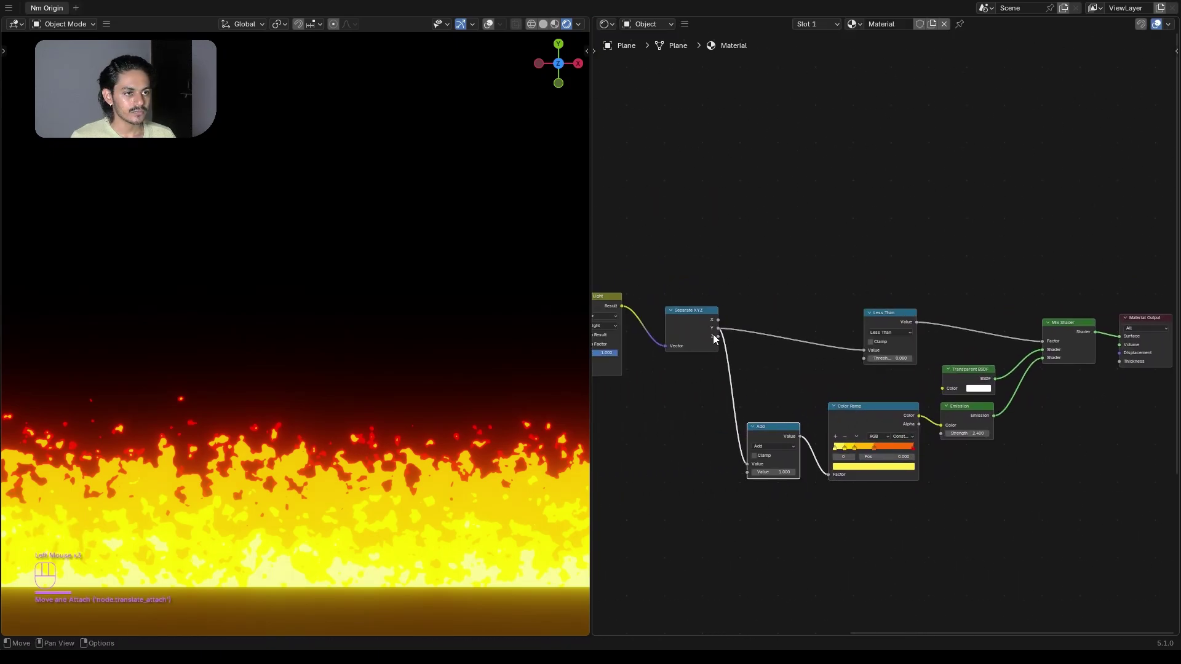
{"action": "left_click_drag", "start_coordinate": [693, 316], "coordinate": [708, 334]}
- Set the Add node's value to 1.08 and shift the node slightly away from the Color Ramp
{"action": "scroll", "coordinate": [792, 356], "scroll_direction": "up", "scroll_amount": 2}
{"action": "middle_click_drag", "start_coordinate": [820, 392], "coordinate": [1052, 367]}
{"action": "middle_click_drag", "start_coordinate": [869, 389], "coordinate": [916, 388]}
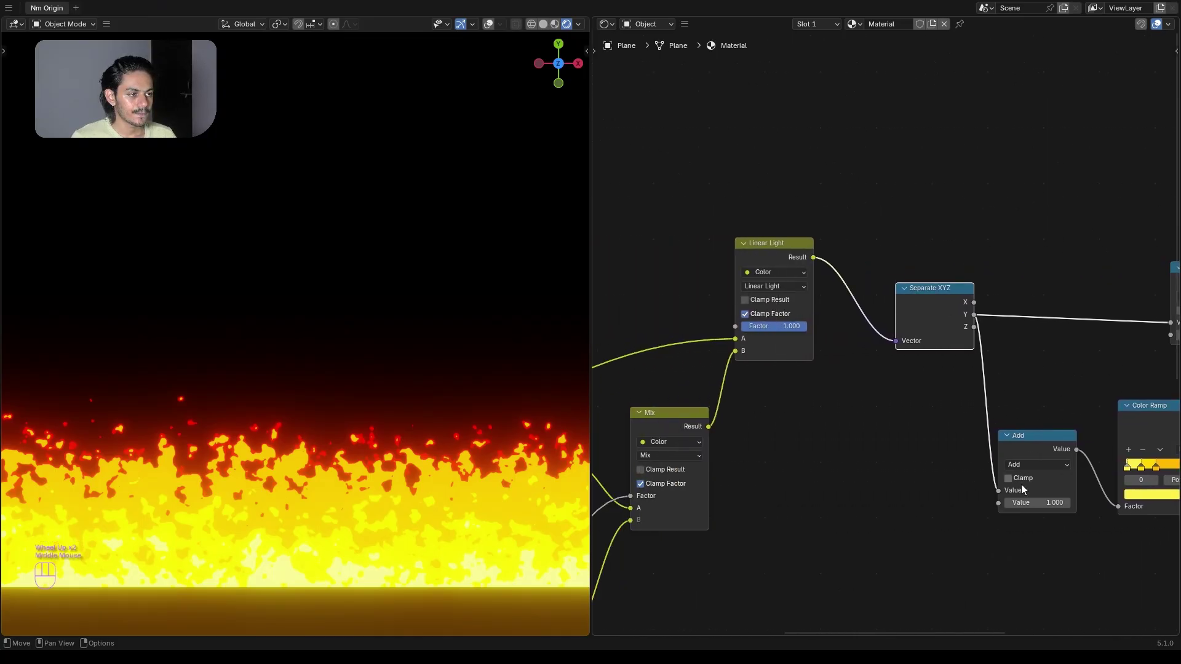
{"action": "scroll", "coordinate": [1051, 514], "scroll_direction": "up", "scroll_amount": 2}
{"action": "left_click", "coordinate": [1042, 505]}
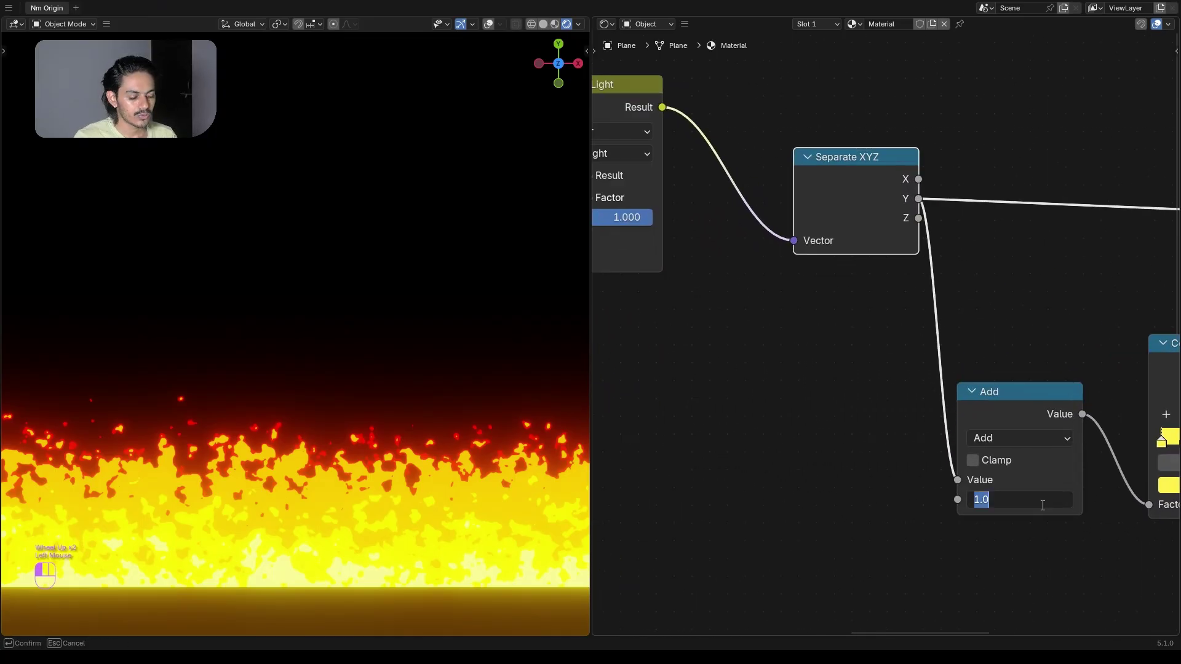
{"action": "type", "text": "1."}
{"action": "key", "text": "Return"}
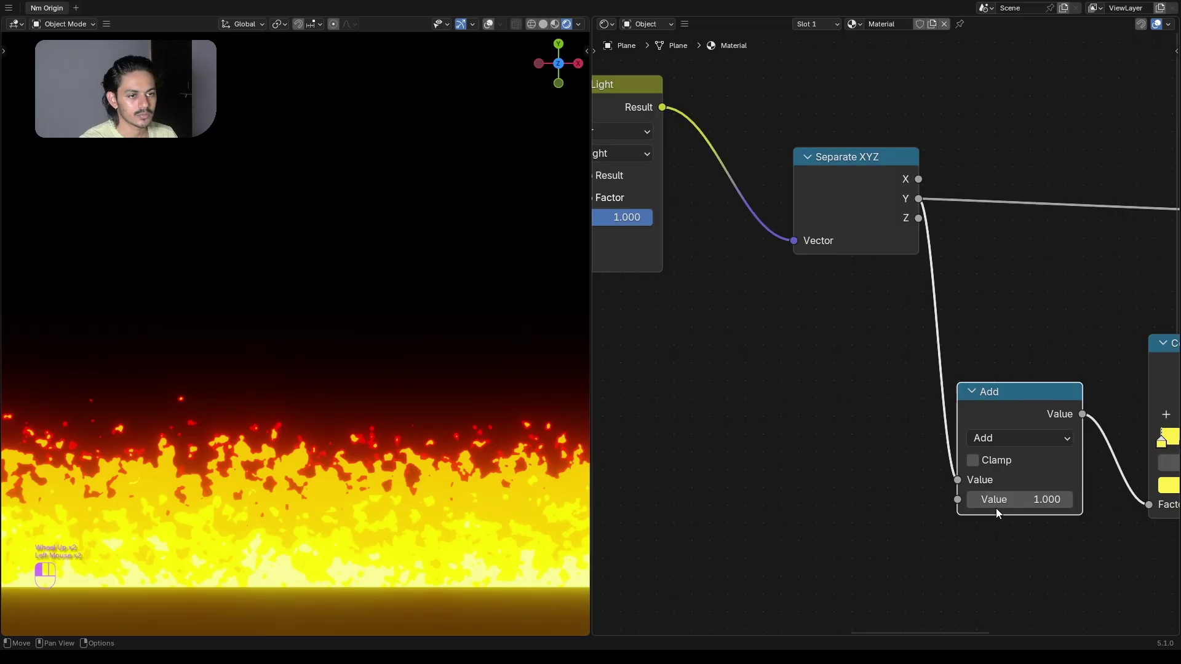
{"action": "left_click_drag", "start_coordinate": [997, 514], "coordinate": [1004, 506]}
{"action": "left_click", "coordinate": [1006, 507]}
{"action": "type", "text": "1"}
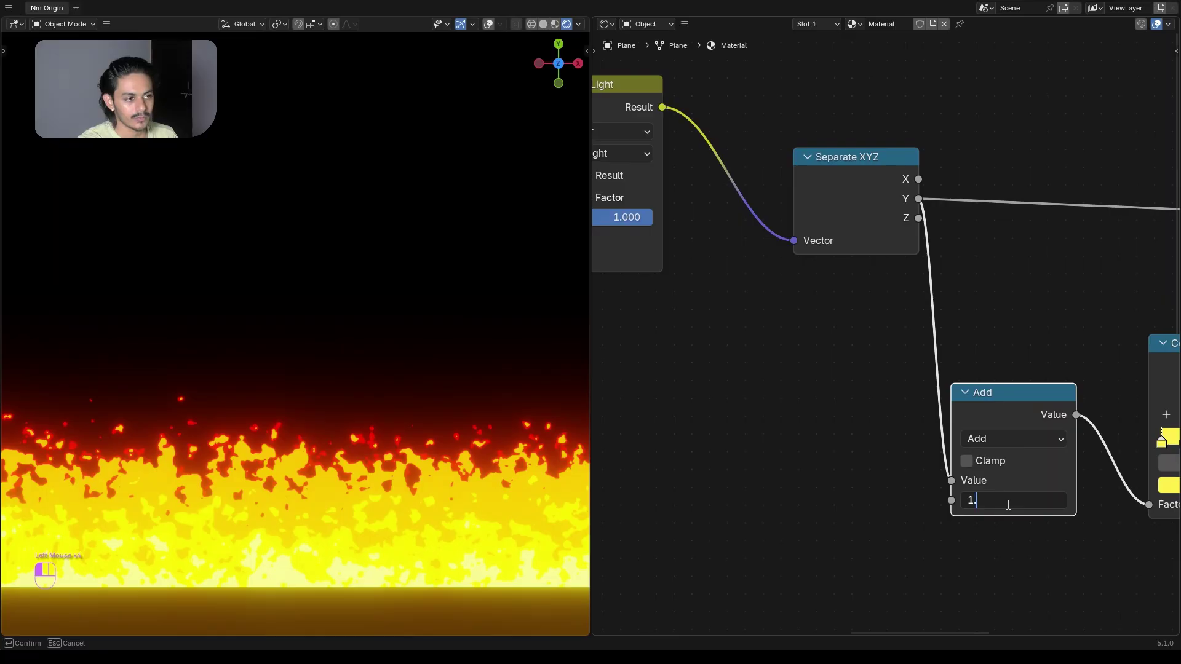
{"action": "type", "text": ".08"}
{"action": "key", "text": "Return"}
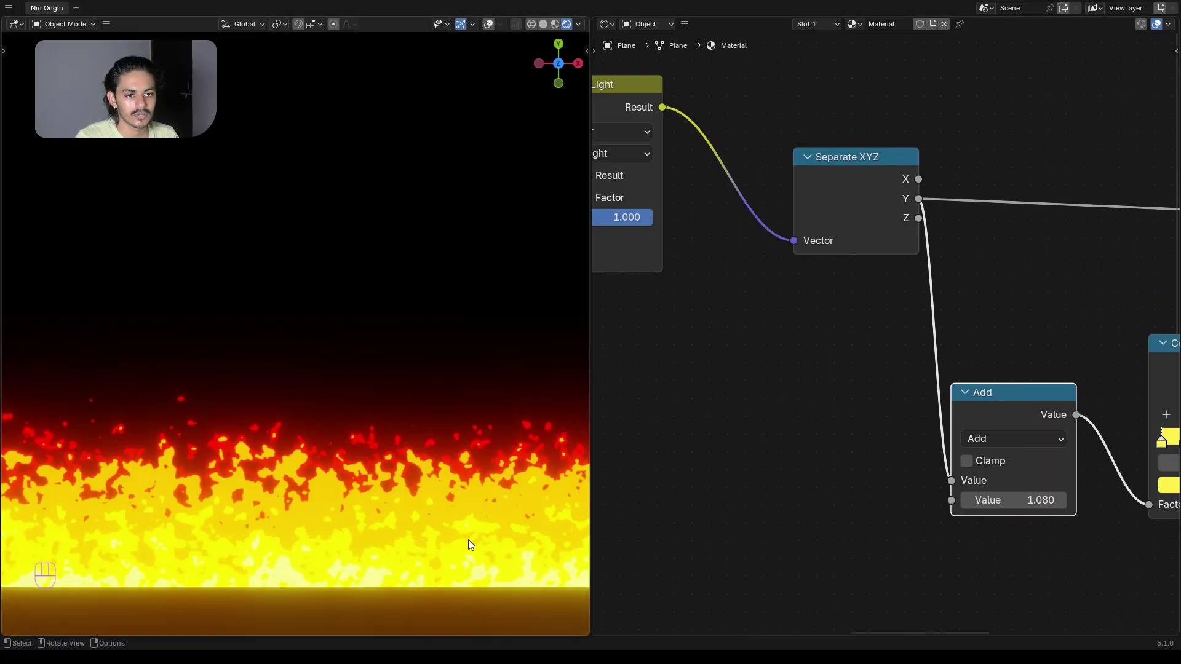
- Inspect the flame edges up close, and move the Separate XYZ and Linear Light nodes to tidy the layout
{"action": "scroll", "coordinate": [330, 451], "scroll_direction": "up", "scroll_amount": 2}
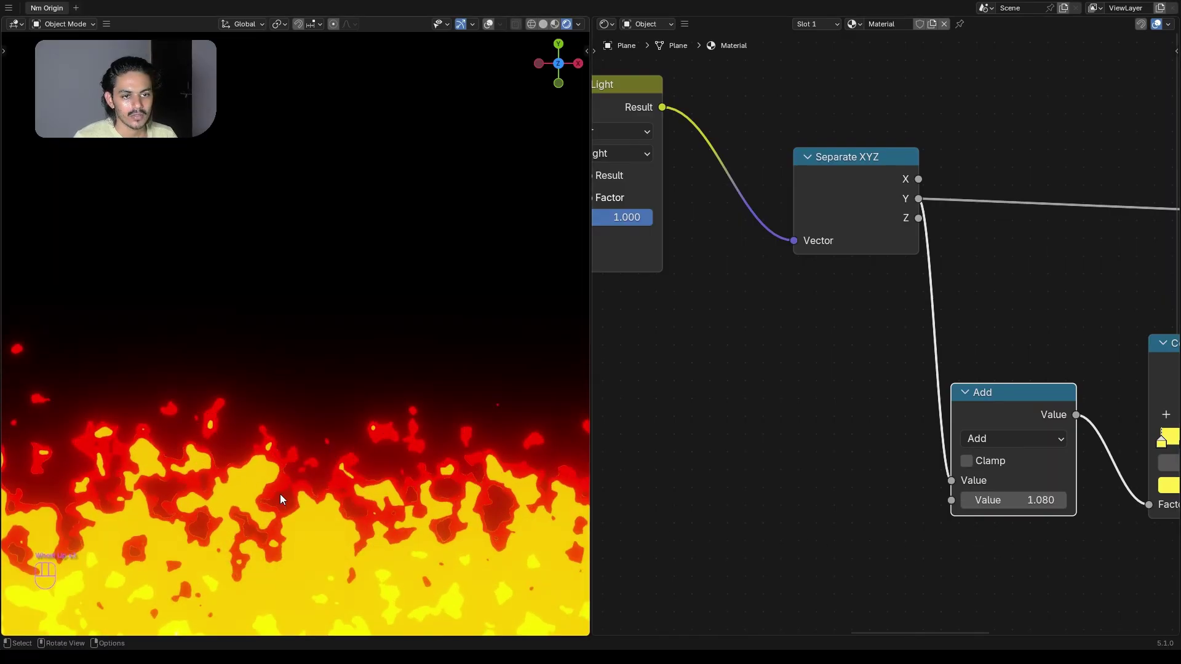
{"action": "left_click_drag", "start_coordinate": [852, 187], "coordinate": [795, 228]}
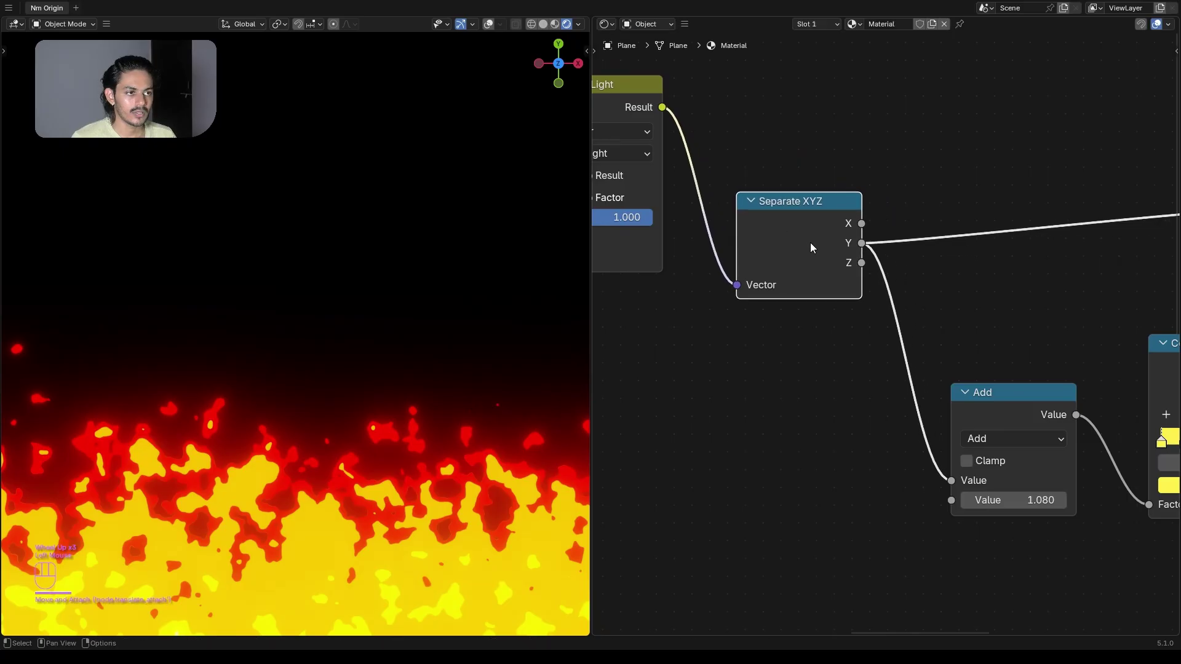
{"action": "scroll", "coordinate": [793, 280], "scroll_direction": "down", "scroll_amount": 2}
{"action": "middle_click_drag", "start_coordinate": [643, 343], "coordinate": [781, 307]}
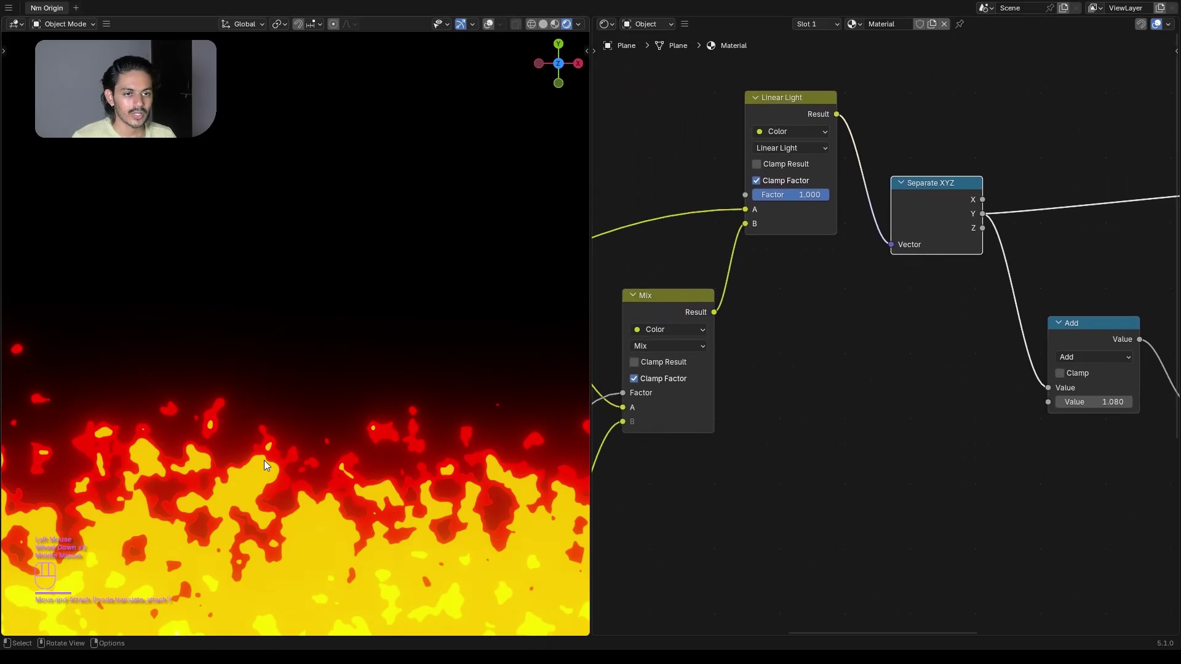
{"action": "mouse_move", "coordinate": [1080, 403]}
{"action": "left_mouse_down"}
{"action": "mouse_move", "coordinate": [1037, 402]}
{"action": "mouse_move", "coordinate": [1080, 405]}
{"action": "left_mouse_up"}
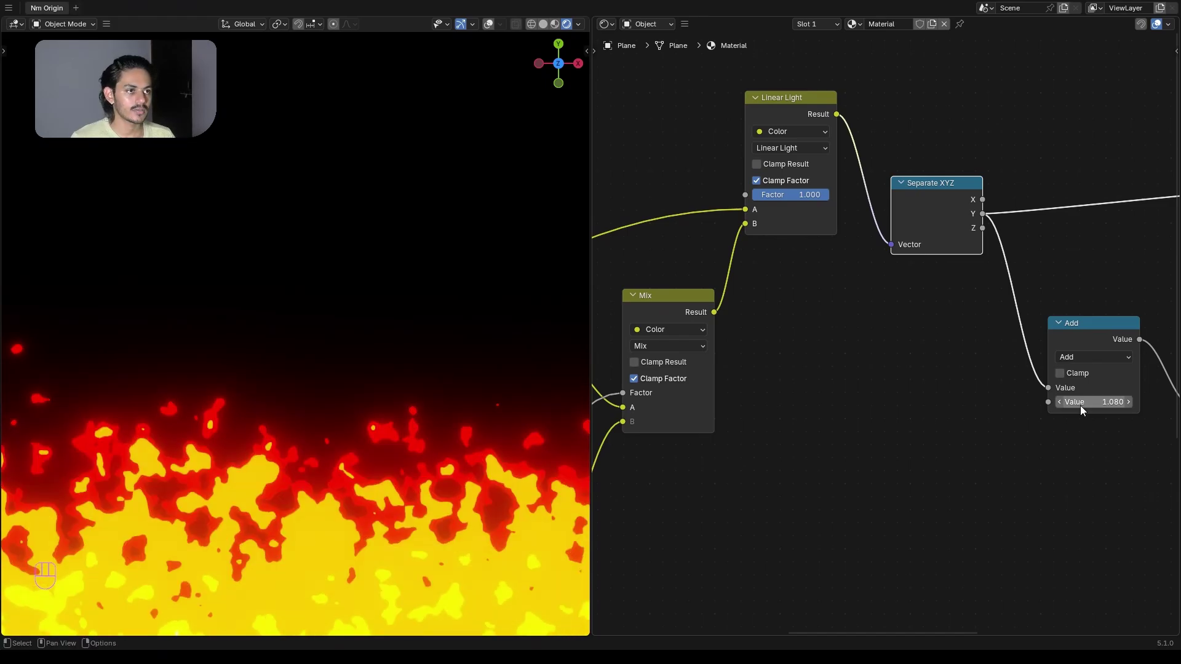
{"action": "scroll", "coordinate": [901, 289], "scroll_direction": "down", "scroll_amount": 1}
{"action": "middle_click_drag", "start_coordinate": [957, 345], "coordinate": [857, 364]}
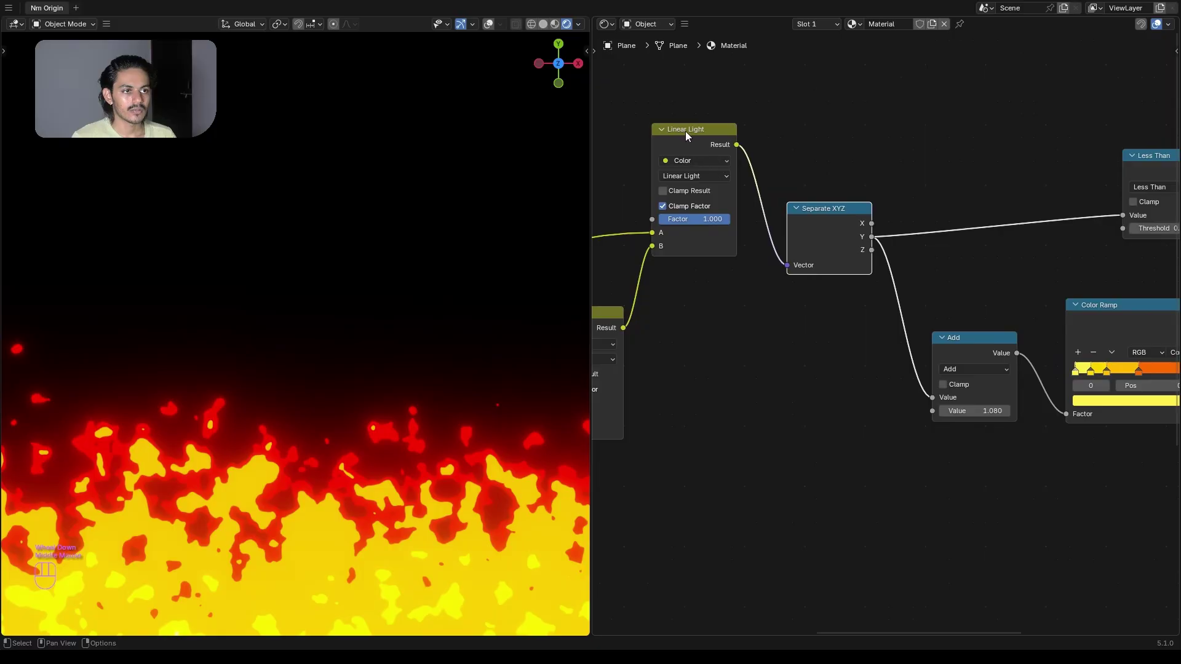
{"action": "left_click_drag", "start_coordinate": [685, 131], "coordinate": [687, 142]}
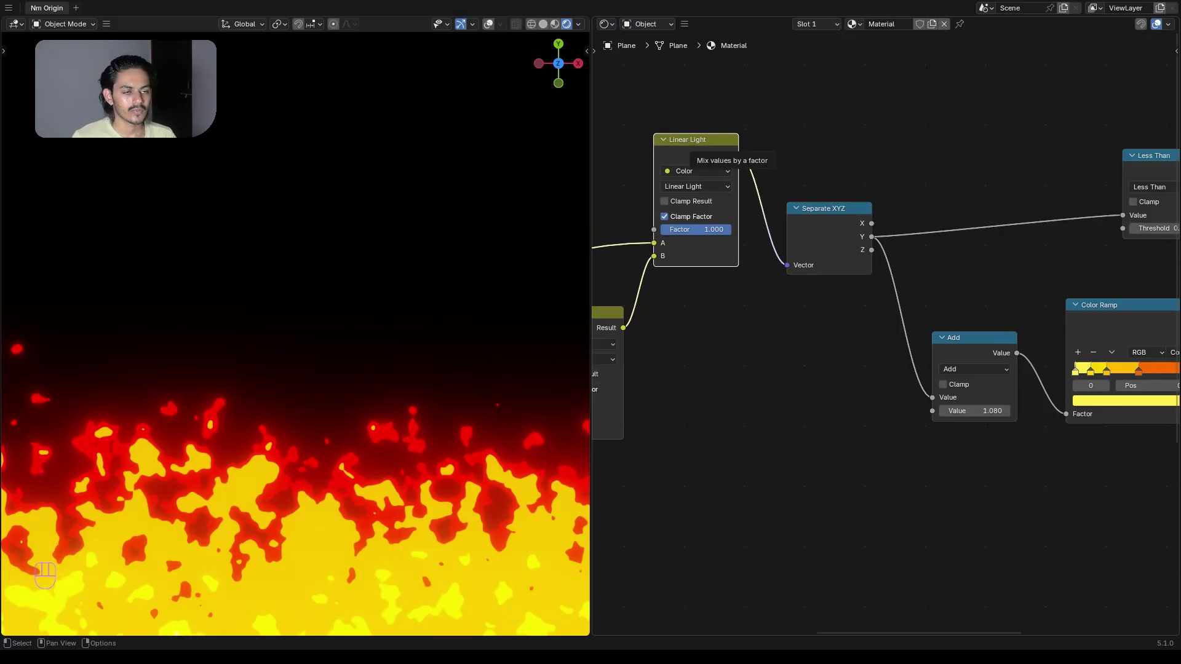
- Play the animation to check the flames with the adjusted Add value, and stop it
{"action": "scroll", "coordinate": [396, 434], "scroll_direction": "down", "scroll_amount": 2}
{"action": "key", "text": "space"}
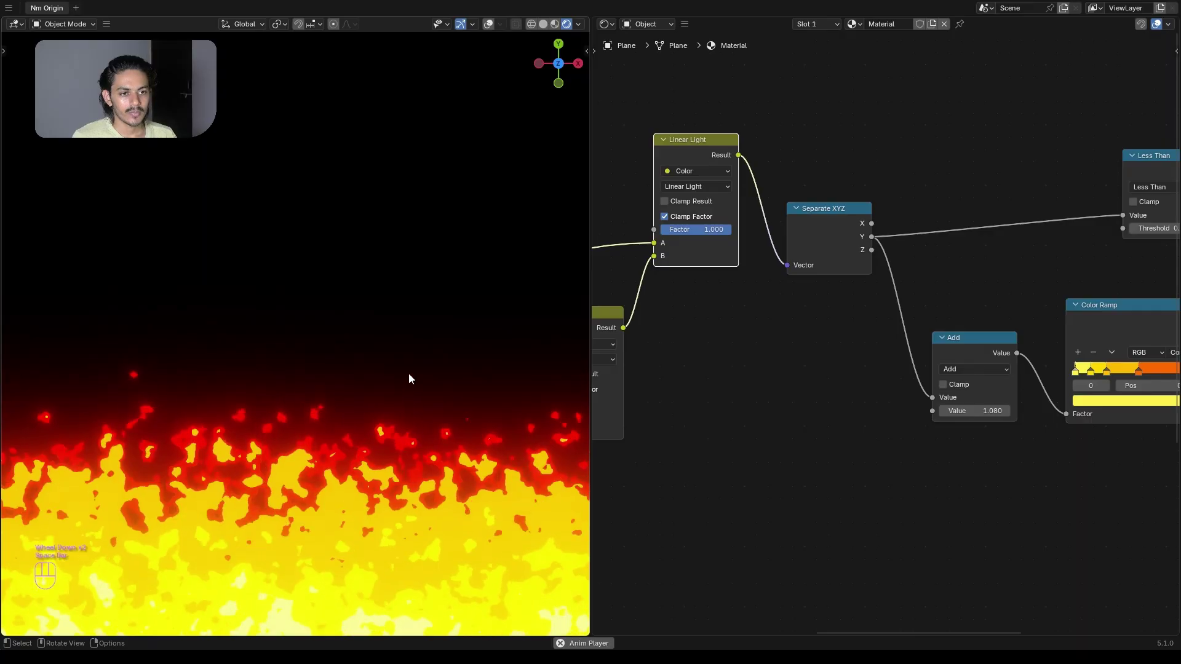
{"action": "key", "text": "space"}
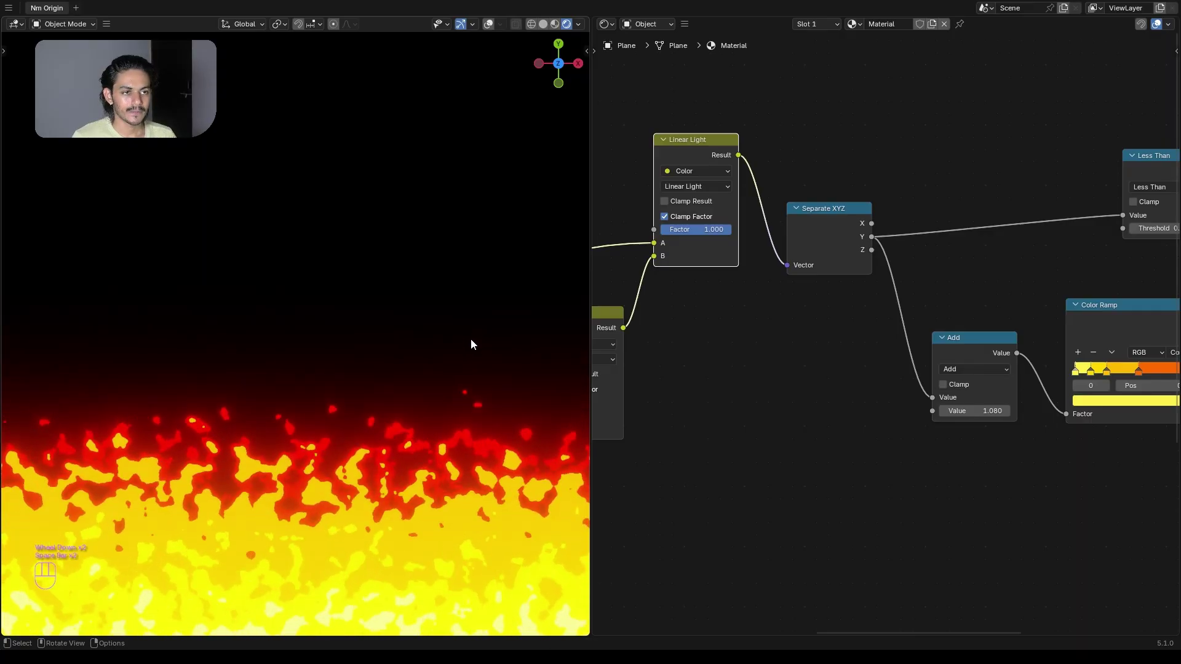
- Maximize the Shader Editor and rearrange the Separate XYZ, Less Than, Linear Light, Mix and two Noise Texture nodes
{"action": "scroll", "coordinate": [769, 366], "scroll_direction": "down", "scroll_amount": 2}
{"action": "middle_click_drag", "start_coordinate": [803, 372], "coordinate": [847, 367]}
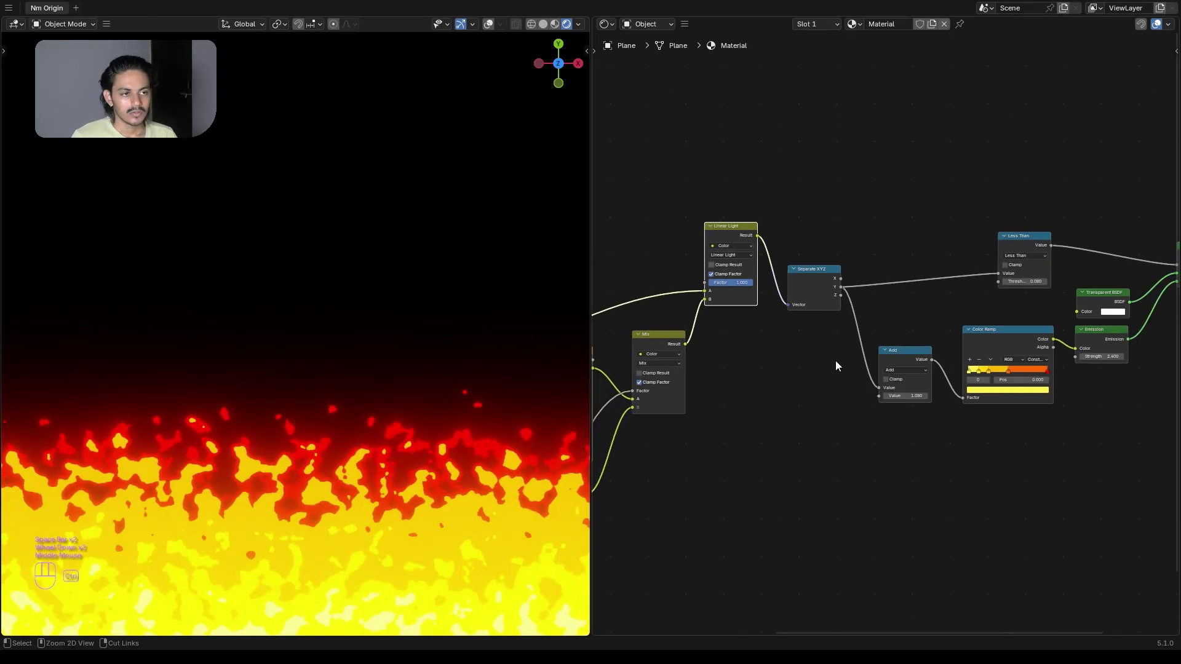
{"action": "key", "text": "ctrl+space"}
{"action": "middle_click_drag", "start_coordinate": [454, 380], "coordinate": [627, 294]}
{"action": "left_click_drag", "start_coordinate": [700, 192], "coordinate": [715, 227]}
{"action": "left_click_drag", "start_coordinate": [903, 158], "coordinate": [893, 180]}
{"action": "left_click_drag", "start_coordinate": [608, 148], "coordinate": [611, 174]}
{"action": "left_click_drag", "start_coordinate": [535, 251], "coordinate": [534, 263]}
{"action": "left_click_drag", "start_coordinate": [431, 269], "coordinate": [422, 271]}
{"action": "left_click_drag", "start_coordinate": [444, 391], "coordinate": [445, 393]}
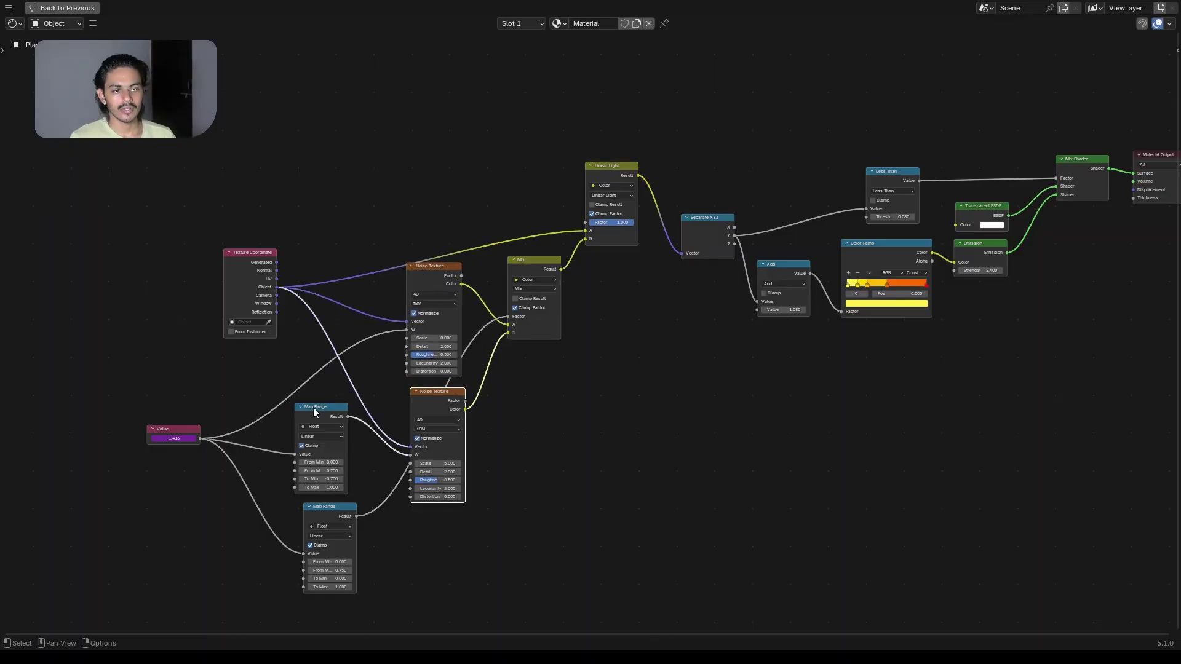
- Align the two Map Range nodes in one column and move the Value node lower beside them
{"action": "left_click_drag", "start_coordinate": [317, 515], "coordinate": [297, 537]}
{"action": "left_click_drag", "start_coordinate": [306, 417], "coordinate": [294, 440]}
{"action": "left_click_drag", "start_coordinate": [179, 433], "coordinate": [187, 458]}
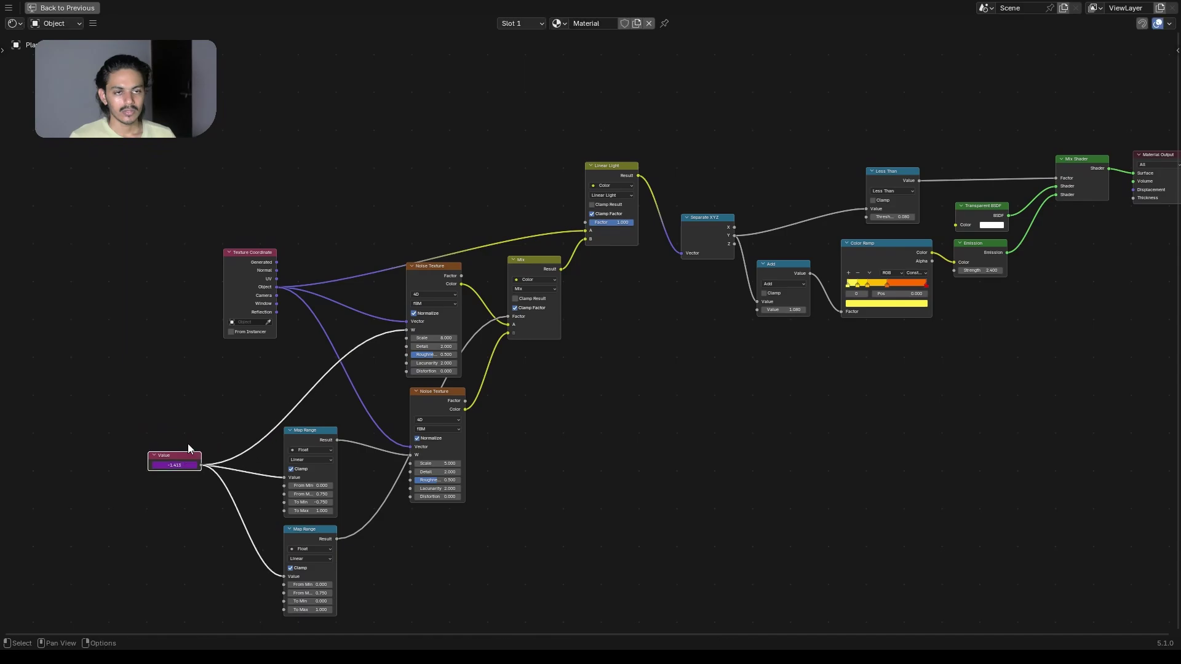
- Raise the Texture Coordinate node, lower the Linear Light node, and nudge the Separate XYZ and Add nodes into a tidier layout
{"action": "left_click_drag", "start_coordinate": [265, 262], "coordinate": [262, 237]}
{"action": "left_click_drag", "start_coordinate": [620, 165], "coordinate": [627, 189]}
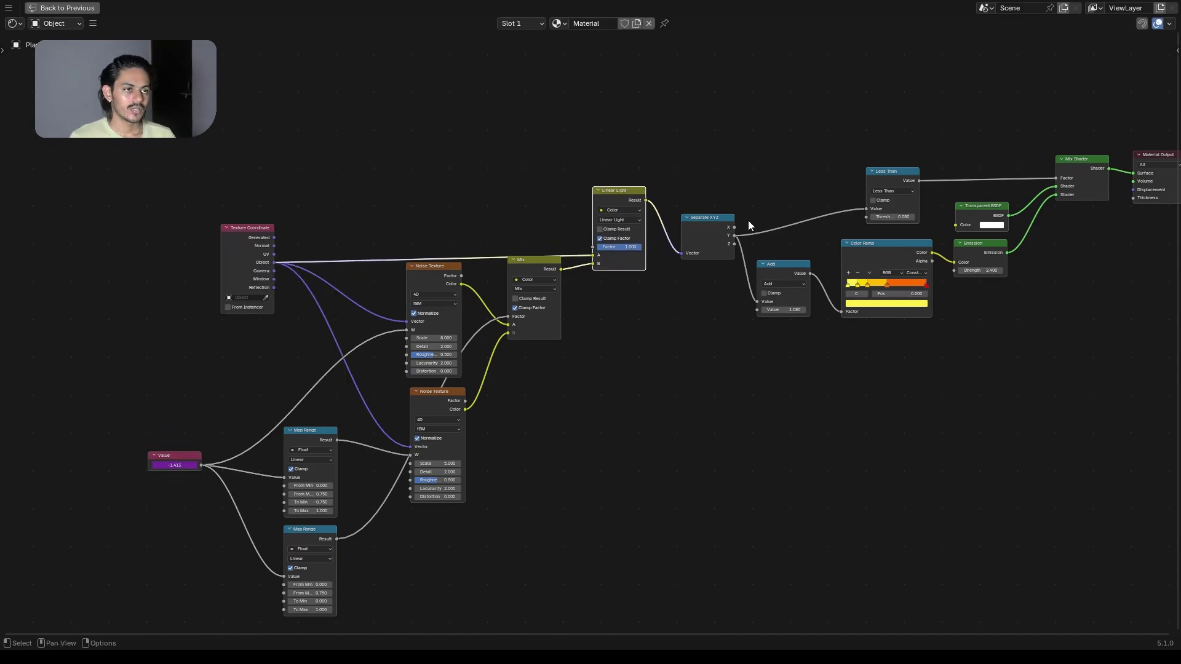
{"action": "left_click_drag", "start_coordinate": [716, 218], "coordinate": [710, 218]}
{"action": "left_click_drag", "start_coordinate": [785, 275], "coordinate": [784, 272]}
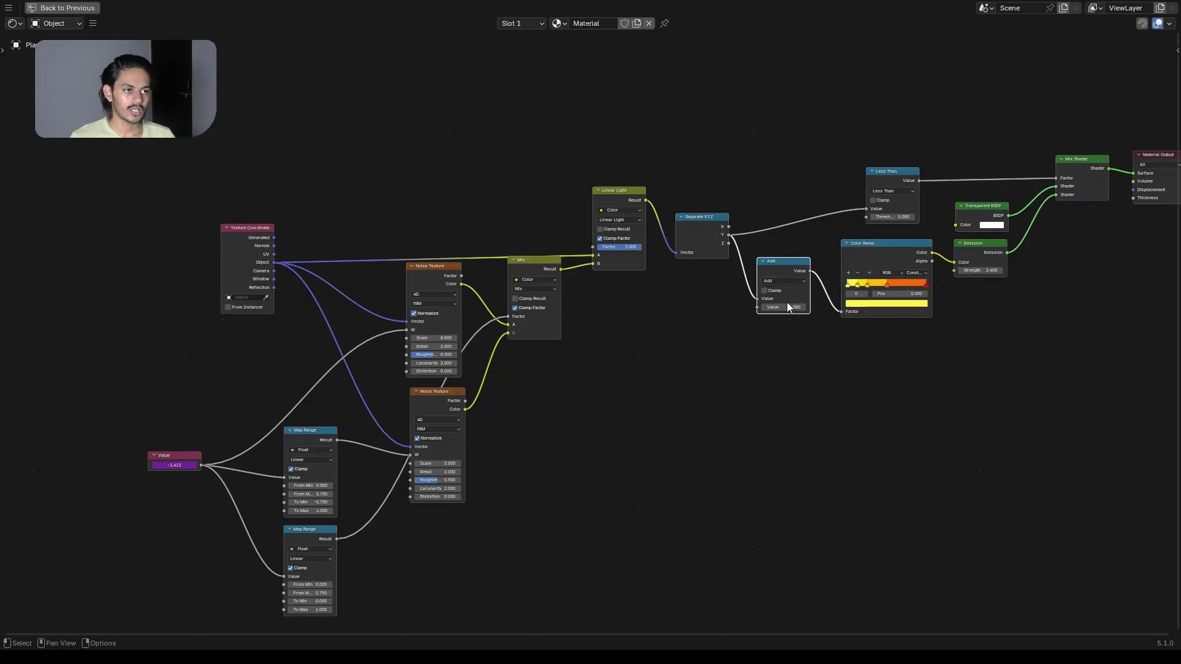
- Shift the Color Ramp and Less Than nodes slightly closer to the nodes that feed them
{"action": "middle_click_drag", "start_coordinate": [752, 414], "coordinate": [570, 502]}
{"action": "left_click_drag", "start_coordinate": [678, 331], "coordinate": [674, 332]}
{"action": "left_click_drag", "start_coordinate": [713, 268], "coordinate": [709, 268]}
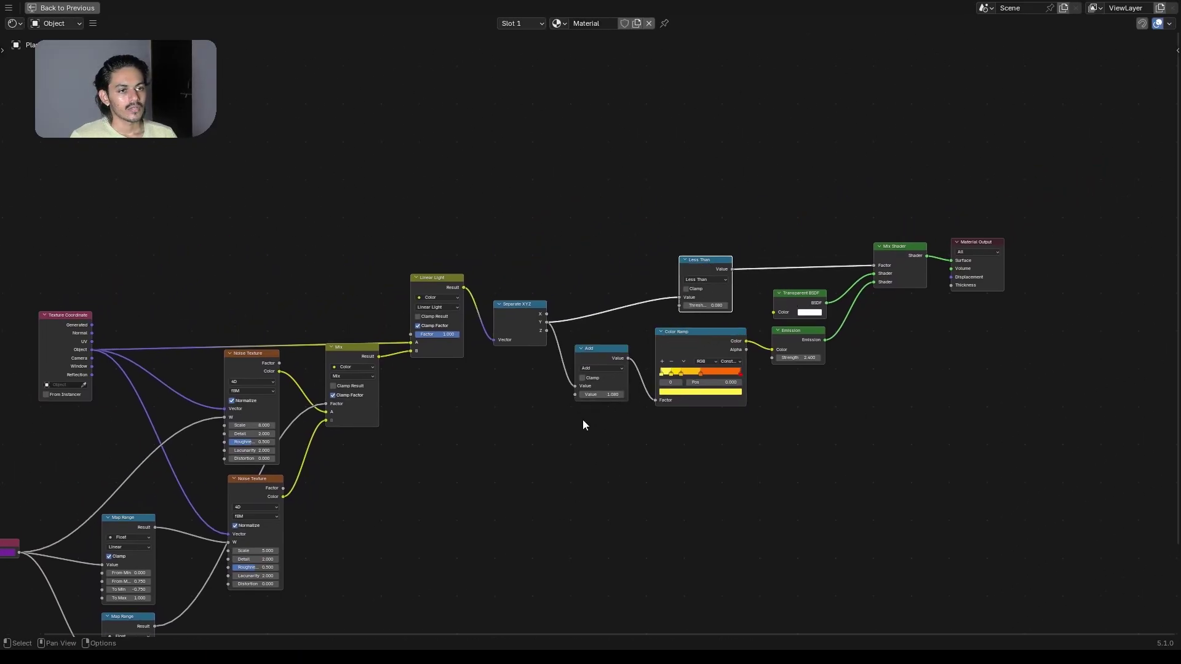
{"action": "middle_click_drag", "start_coordinate": [584, 425], "coordinate": [677, 320]}
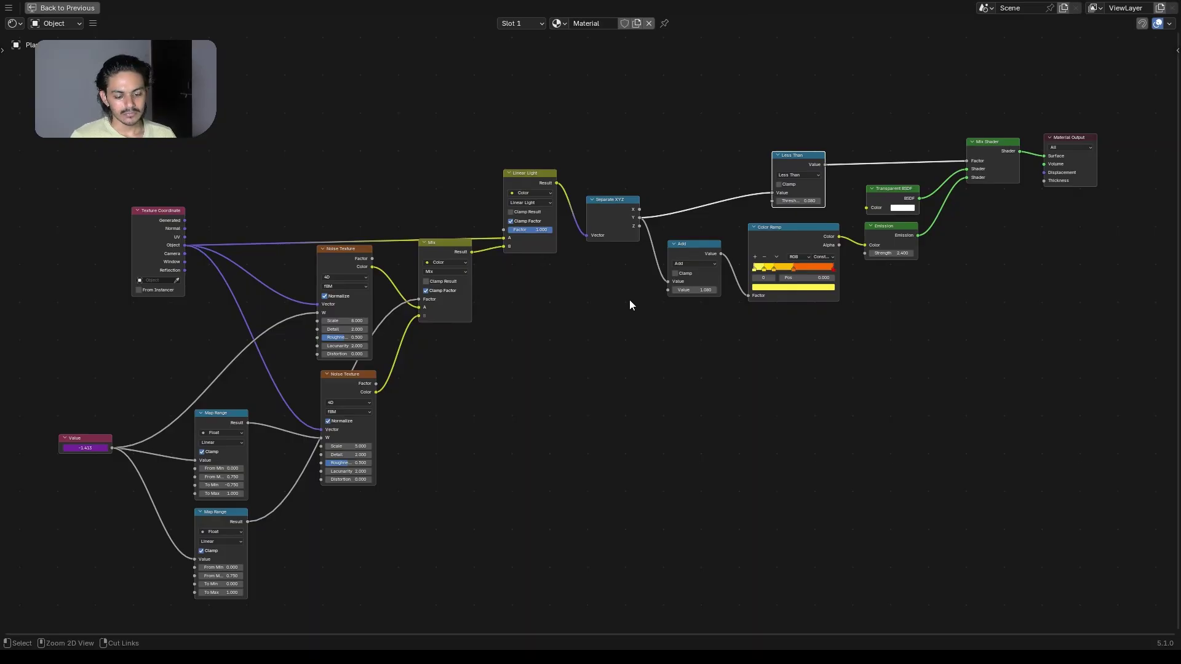
- Switch from the maximized Shader Editor to a maximized 3D viewport, frame the flames low in the view, and play the animation
{"action": "key", "text": "ctrl+space"}
{"action": "key", "text": "ctrl+space"}
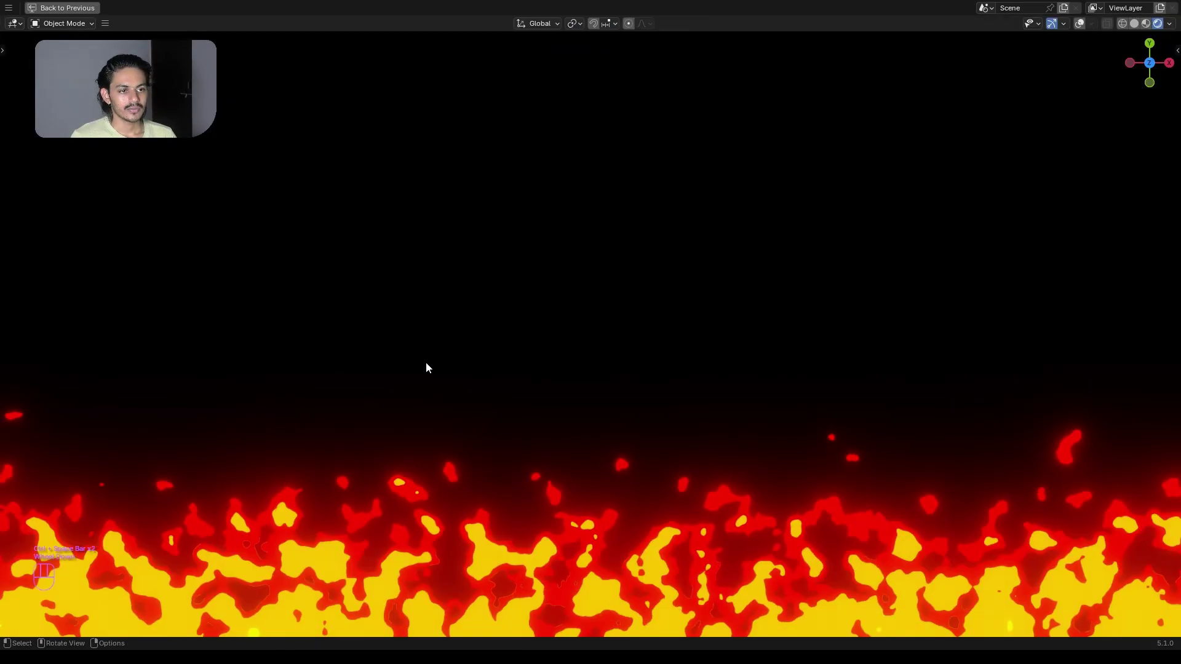
{"action": "middle_click_drag", "start_coordinate": [429, 368], "coordinate": [479, 335], "text": "shift"}
{"action": "scroll", "coordinate": [493, 293], "scroll_direction": "down", "scroll_amount": 2}
{"action": "middle_click_drag", "start_coordinate": [492, 293], "coordinate": [481, 433], "text": "shift"}
{"action": "key", "text": "space"}
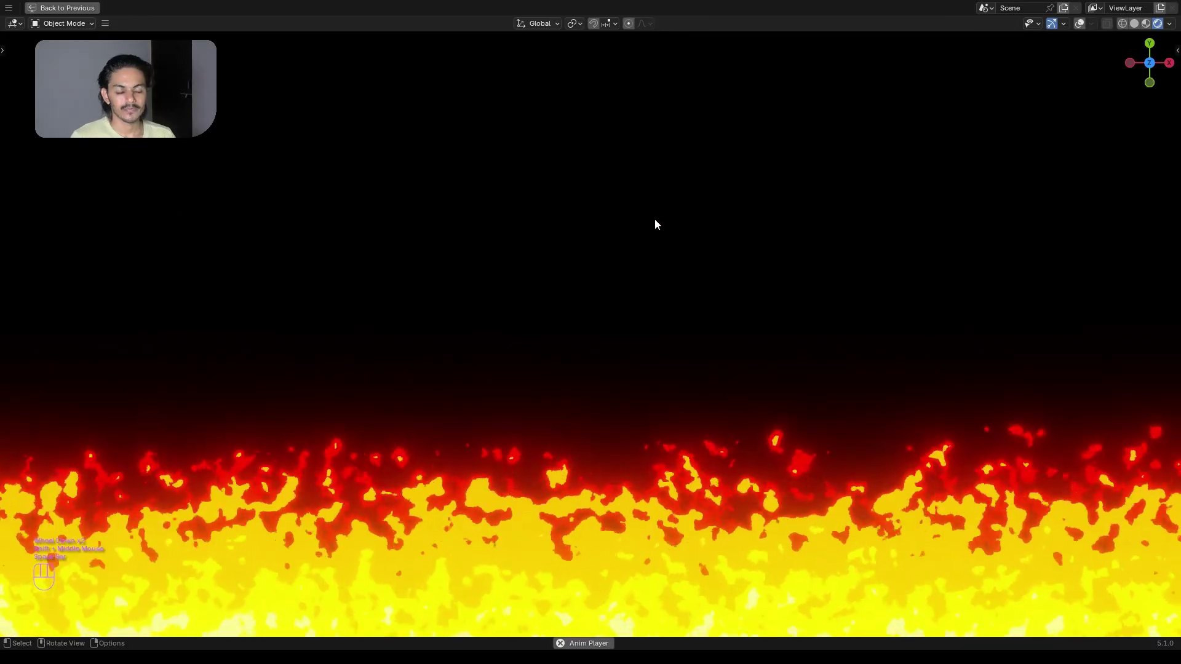